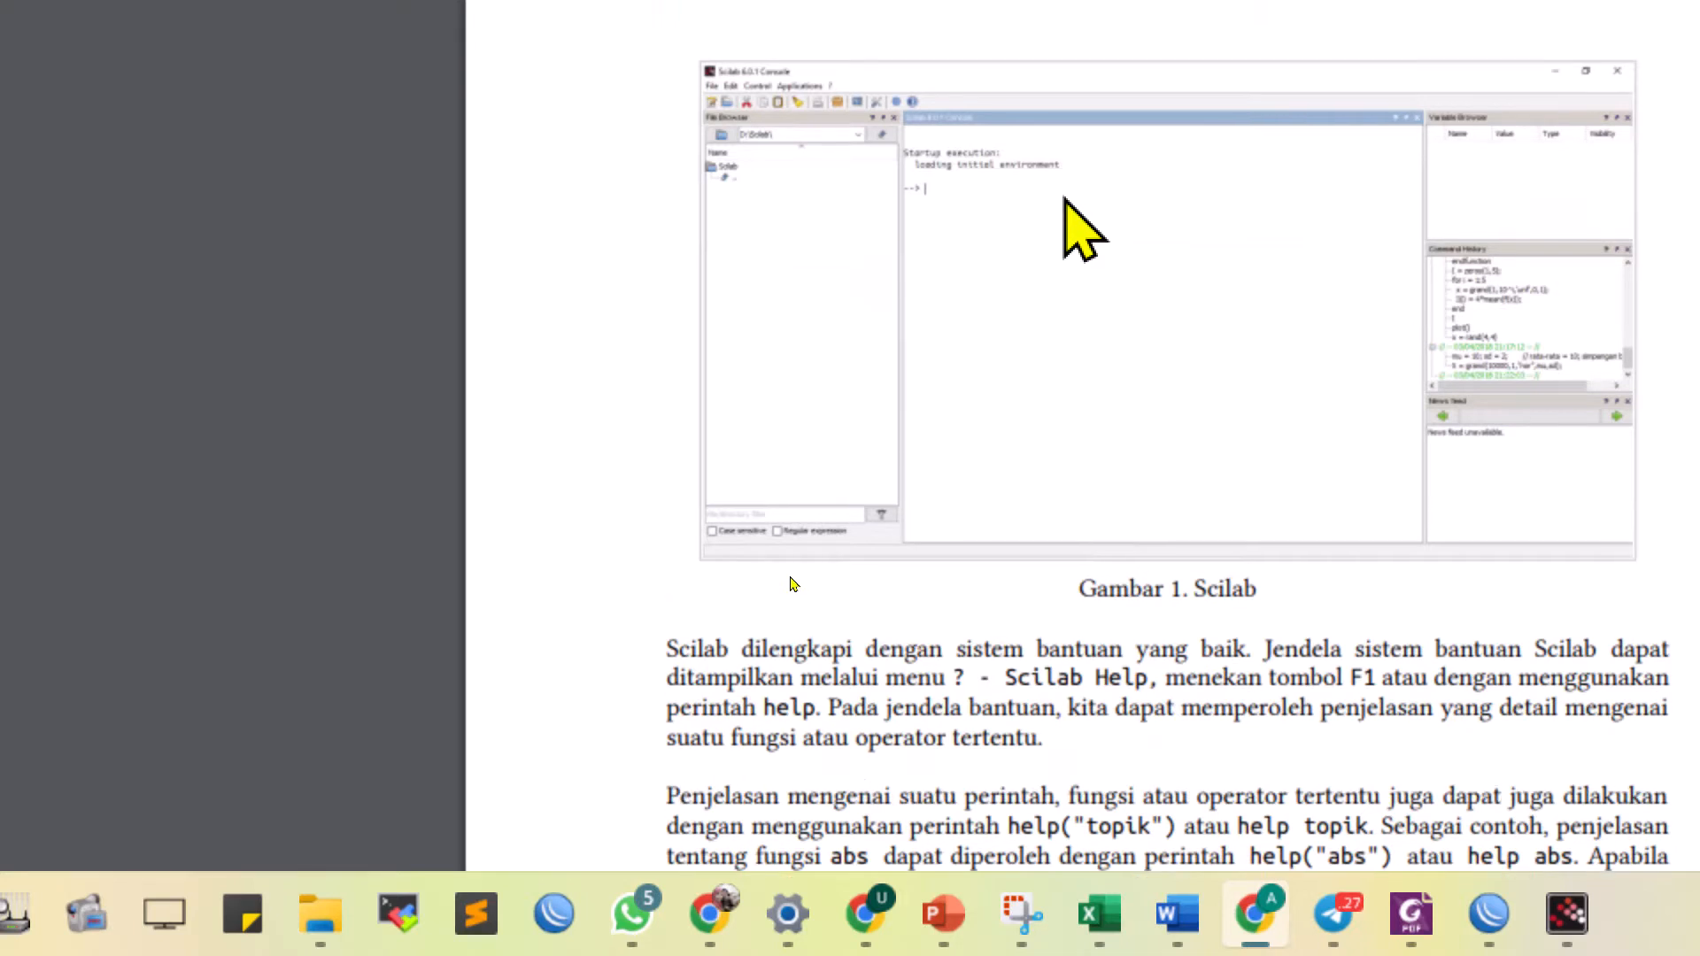
right_click(799, 183)
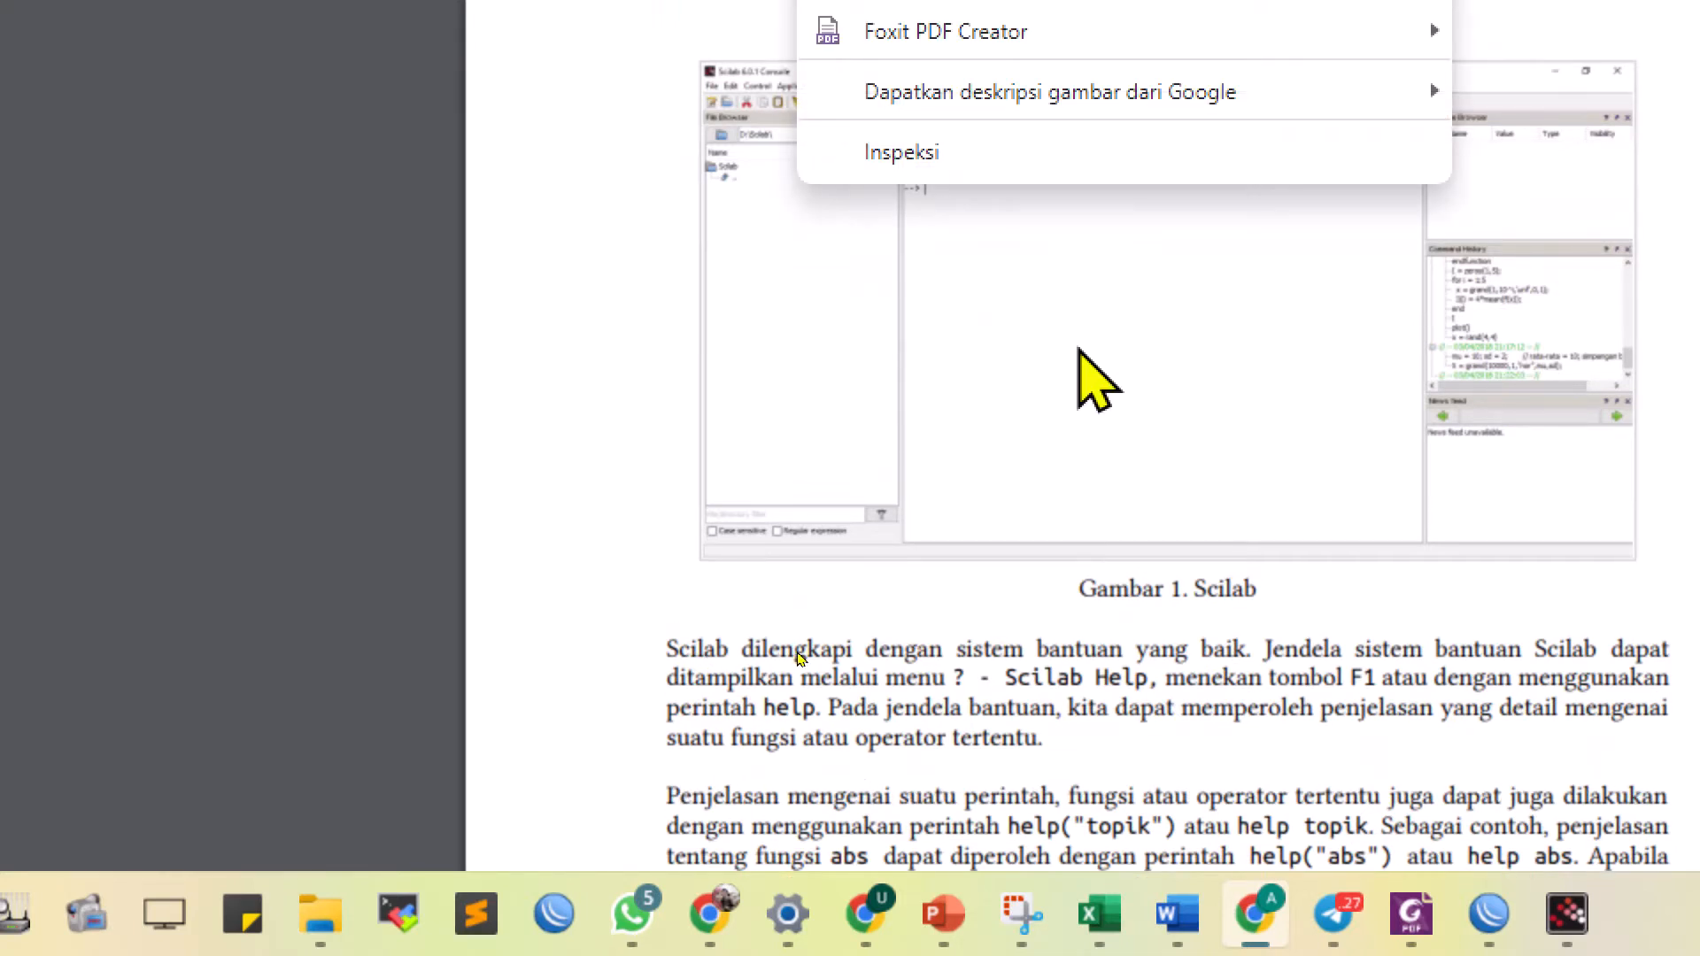
click(1079, 348)
scroll(1142, 381, up, 1)
right_click(1192, 412)
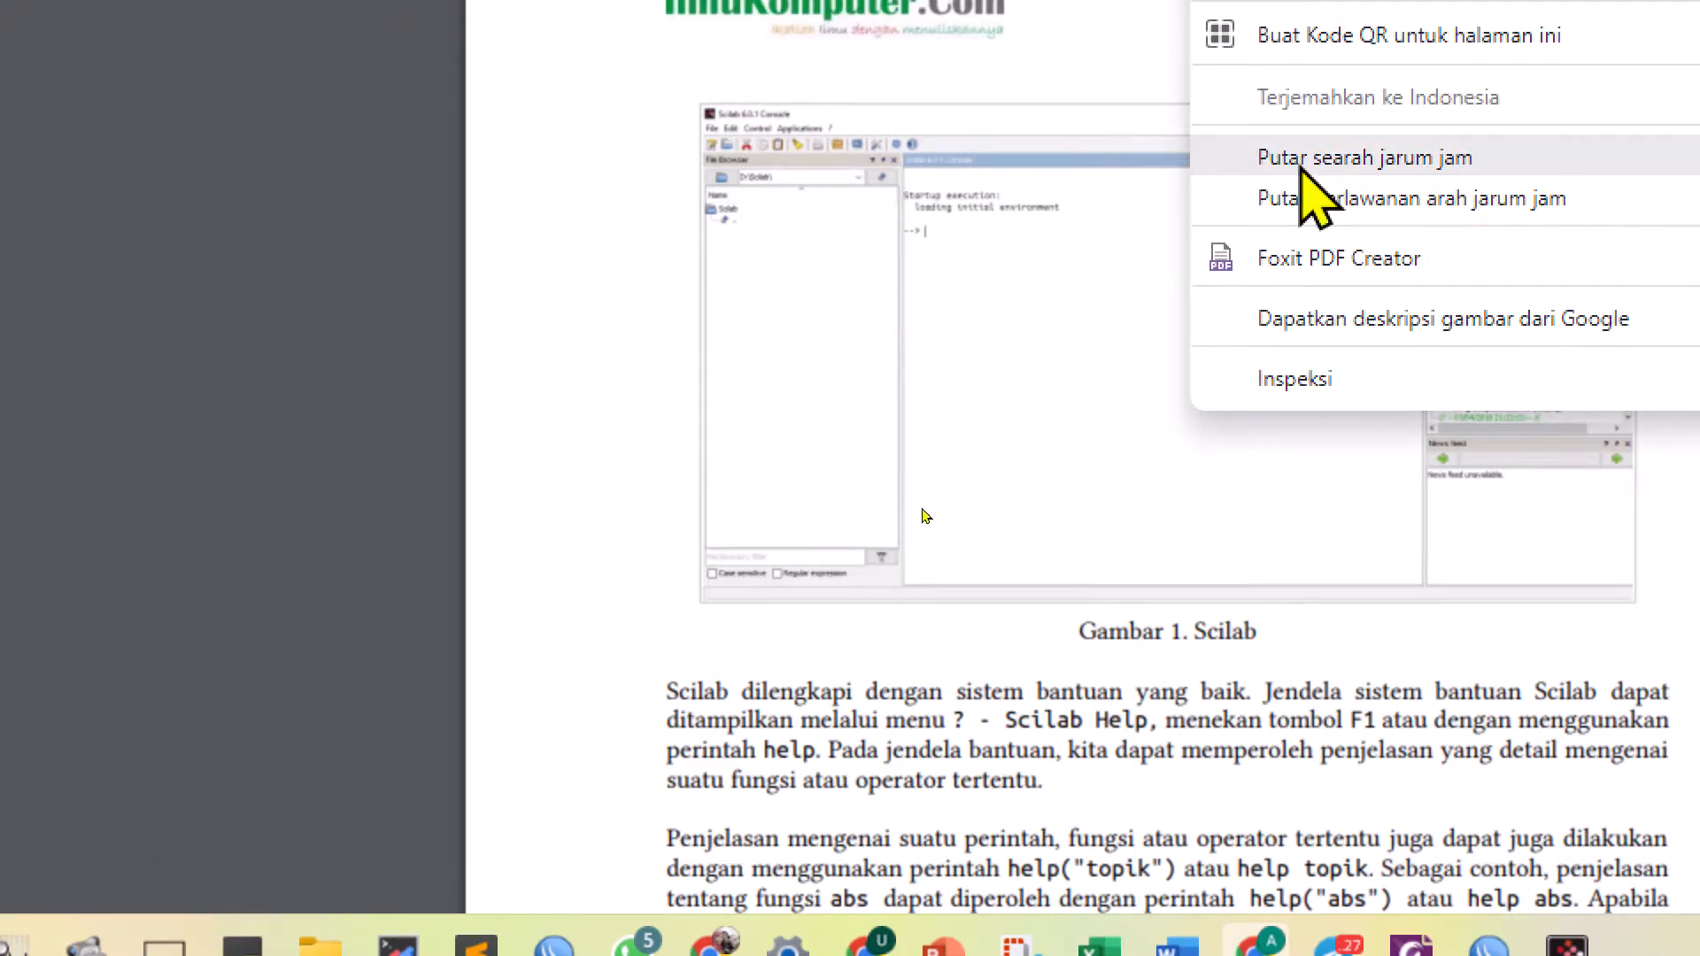
click(965, 312)
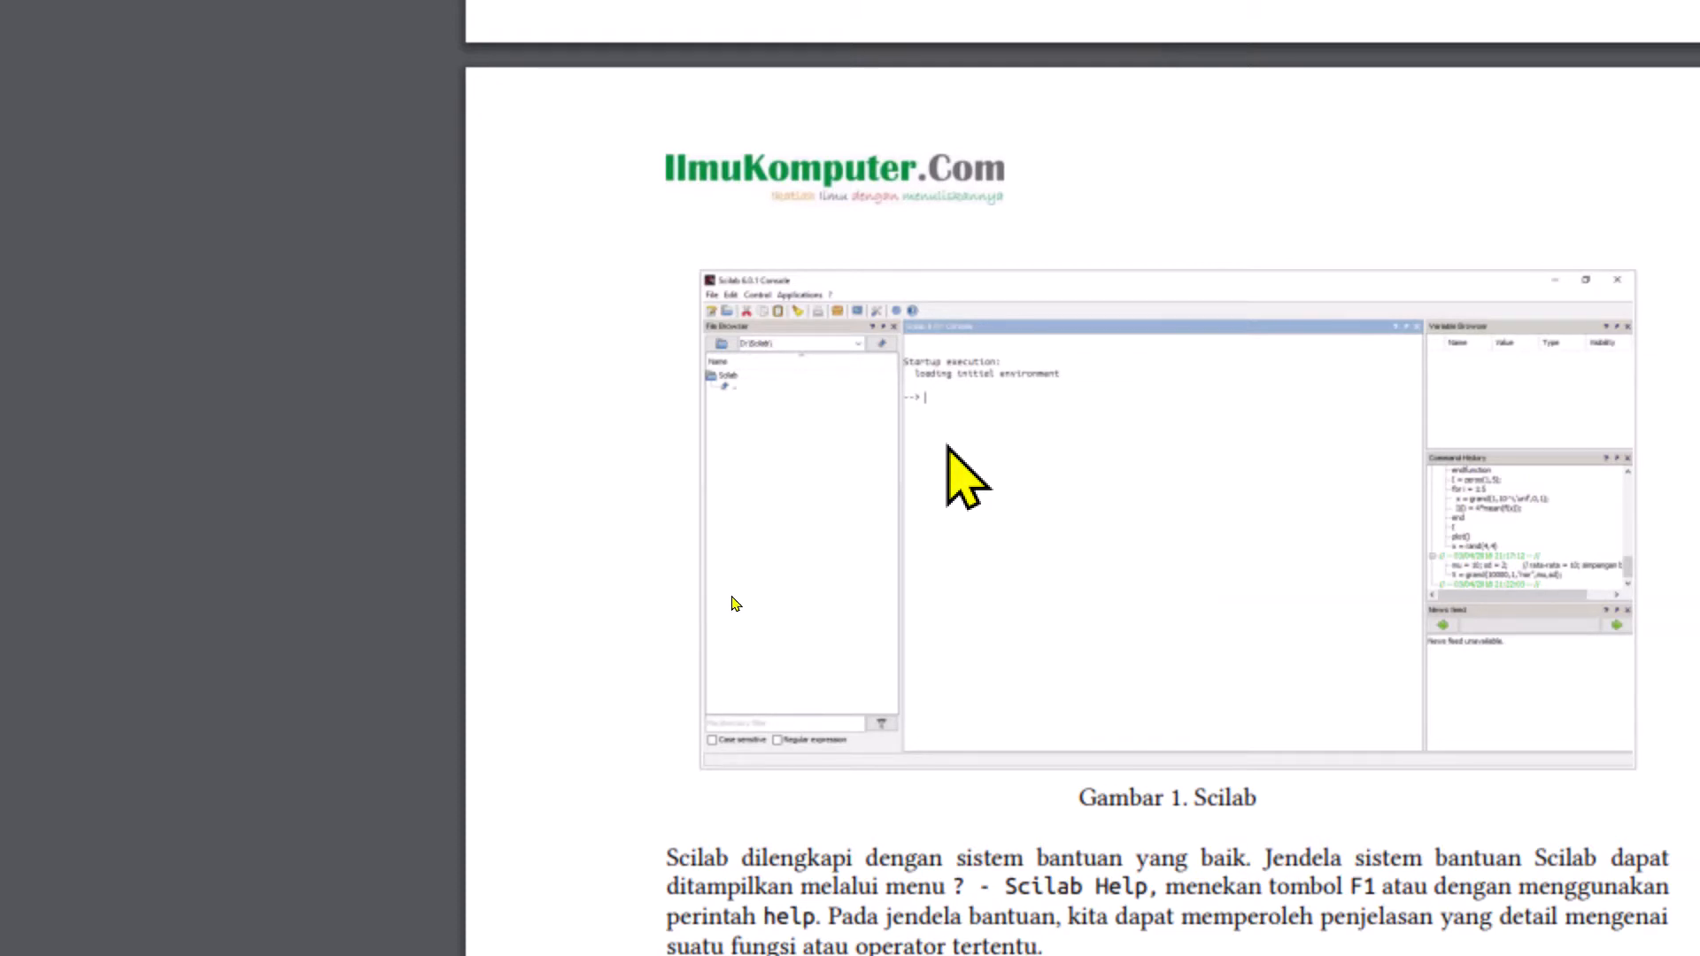
Capture a rectangular screen snip of the Scilab window figure above the caption "Gambar 1. Scilab" in the PDF
key(super+shift+s)
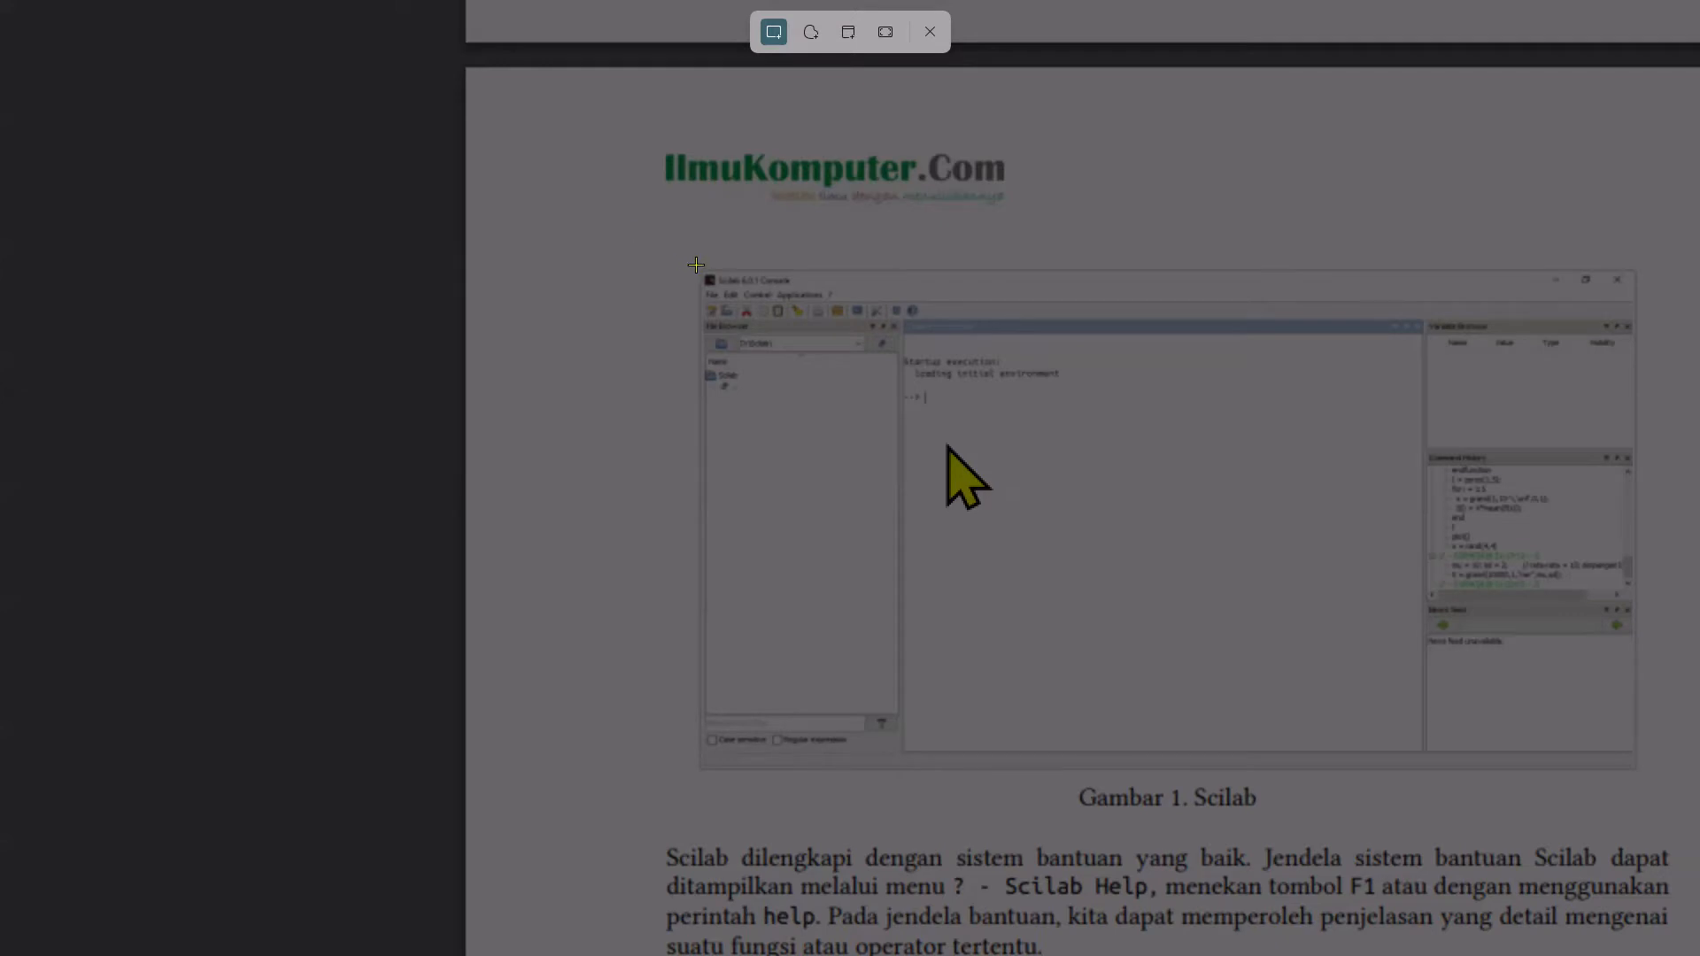
drag(696, 265, 1642, 769)
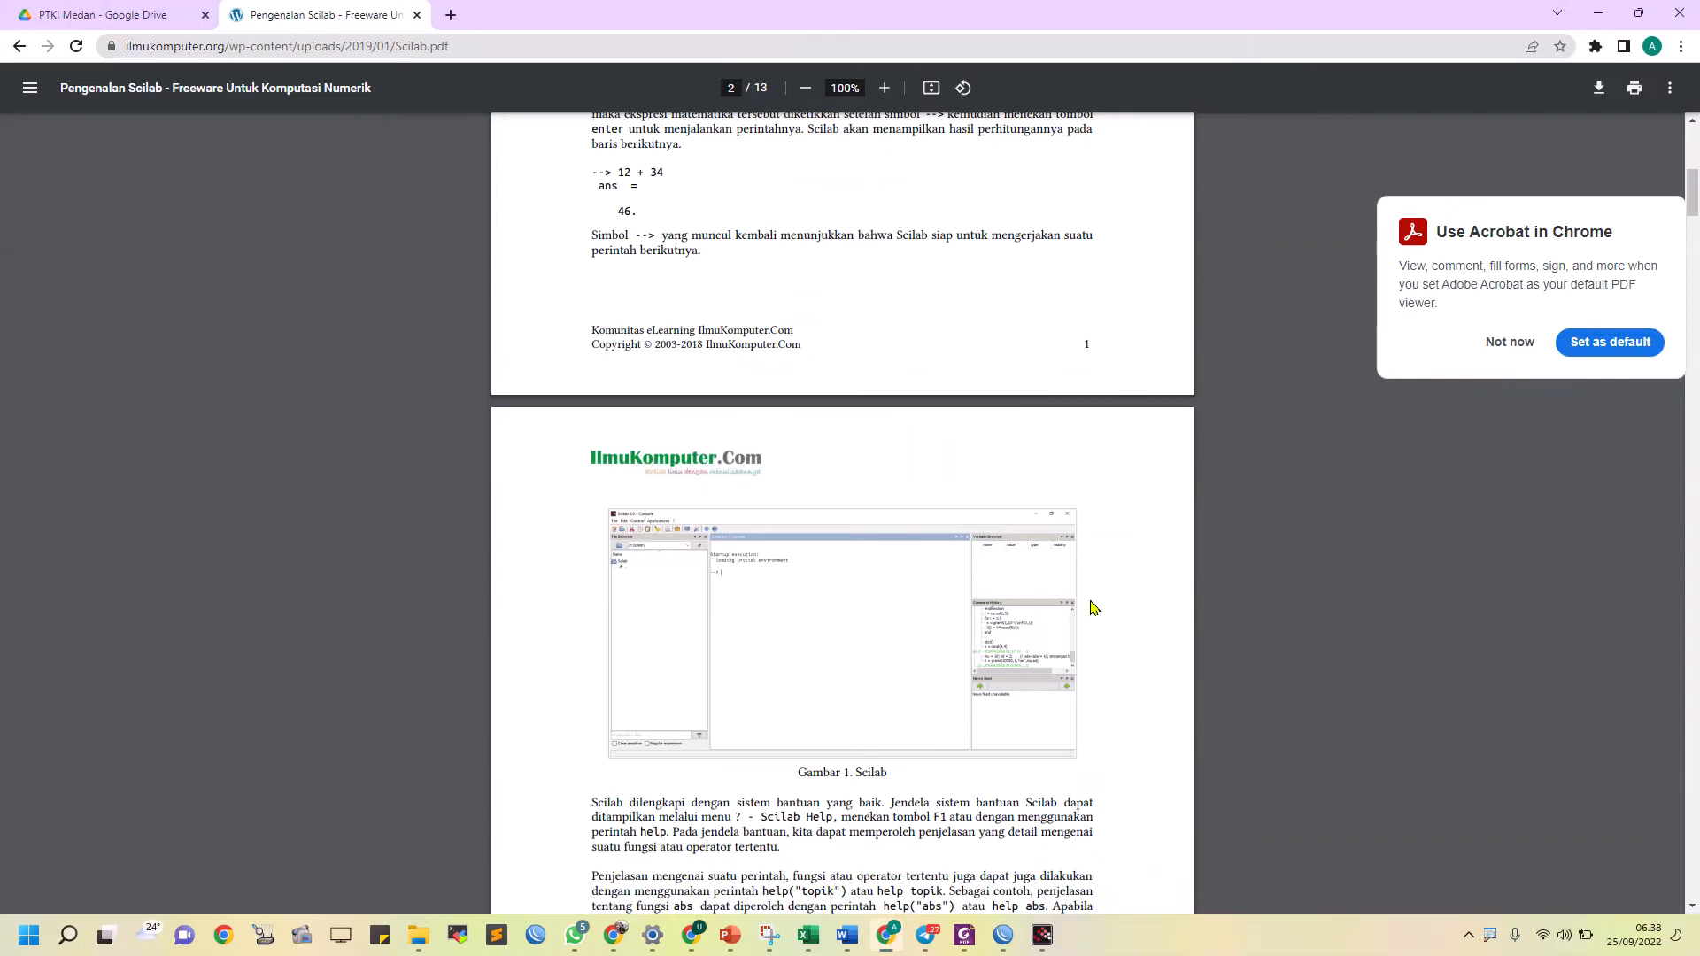
key(shift+super+s)
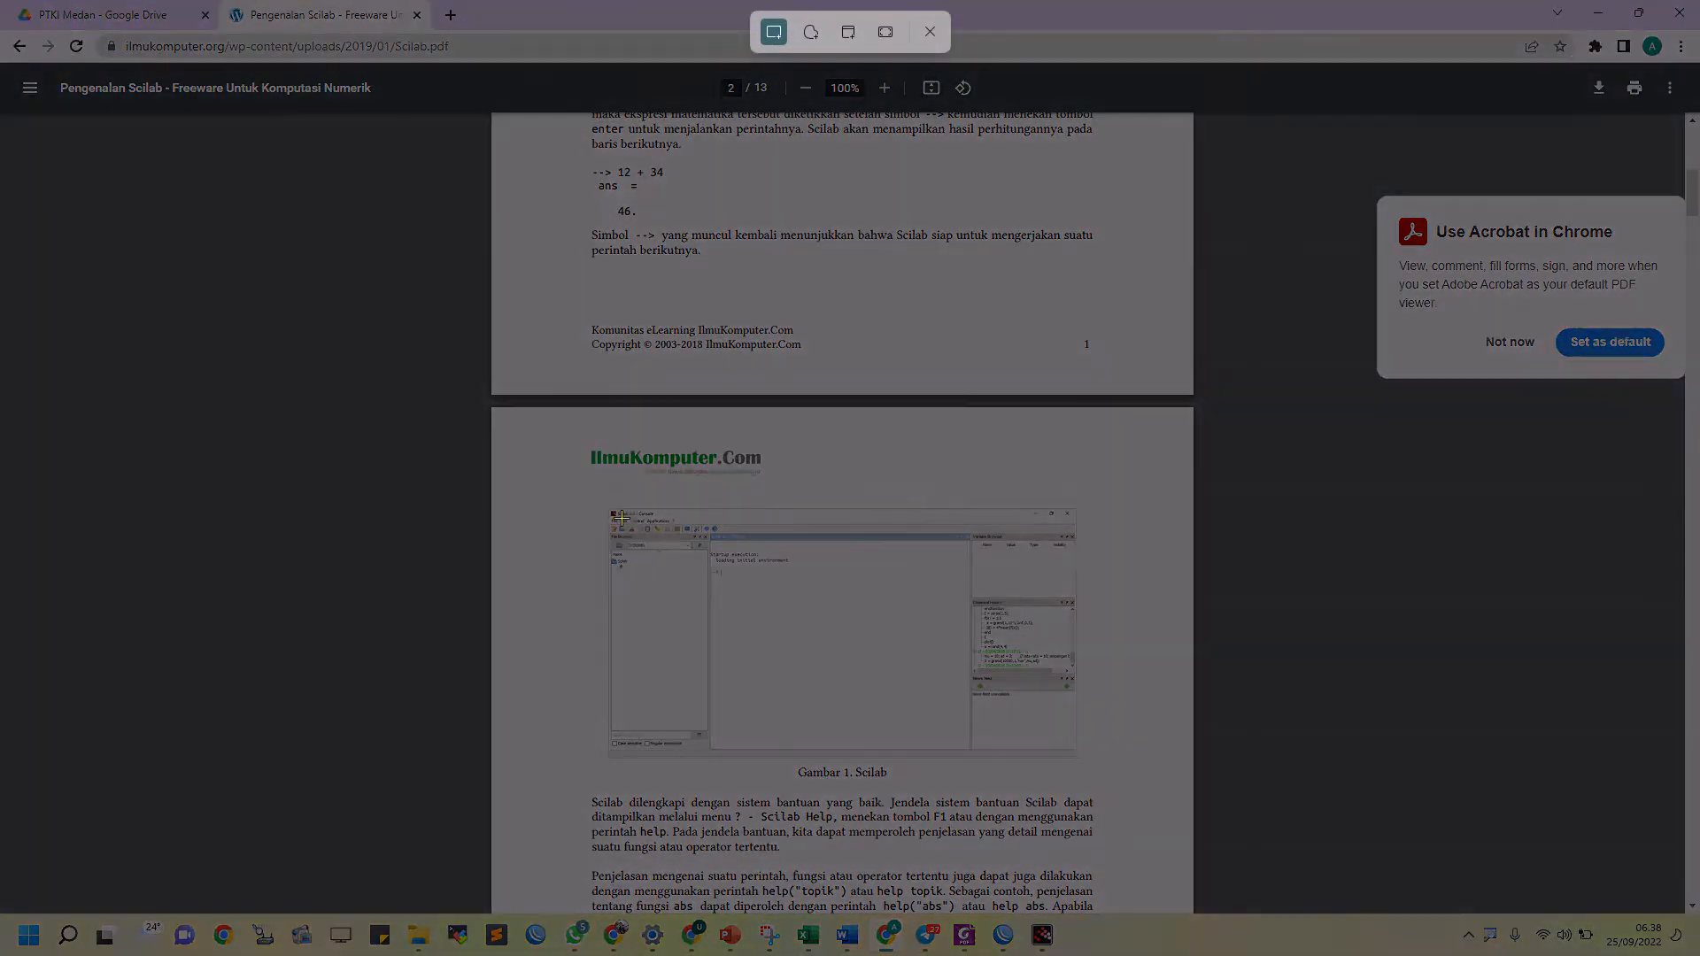
drag(606, 504, 1077, 763)
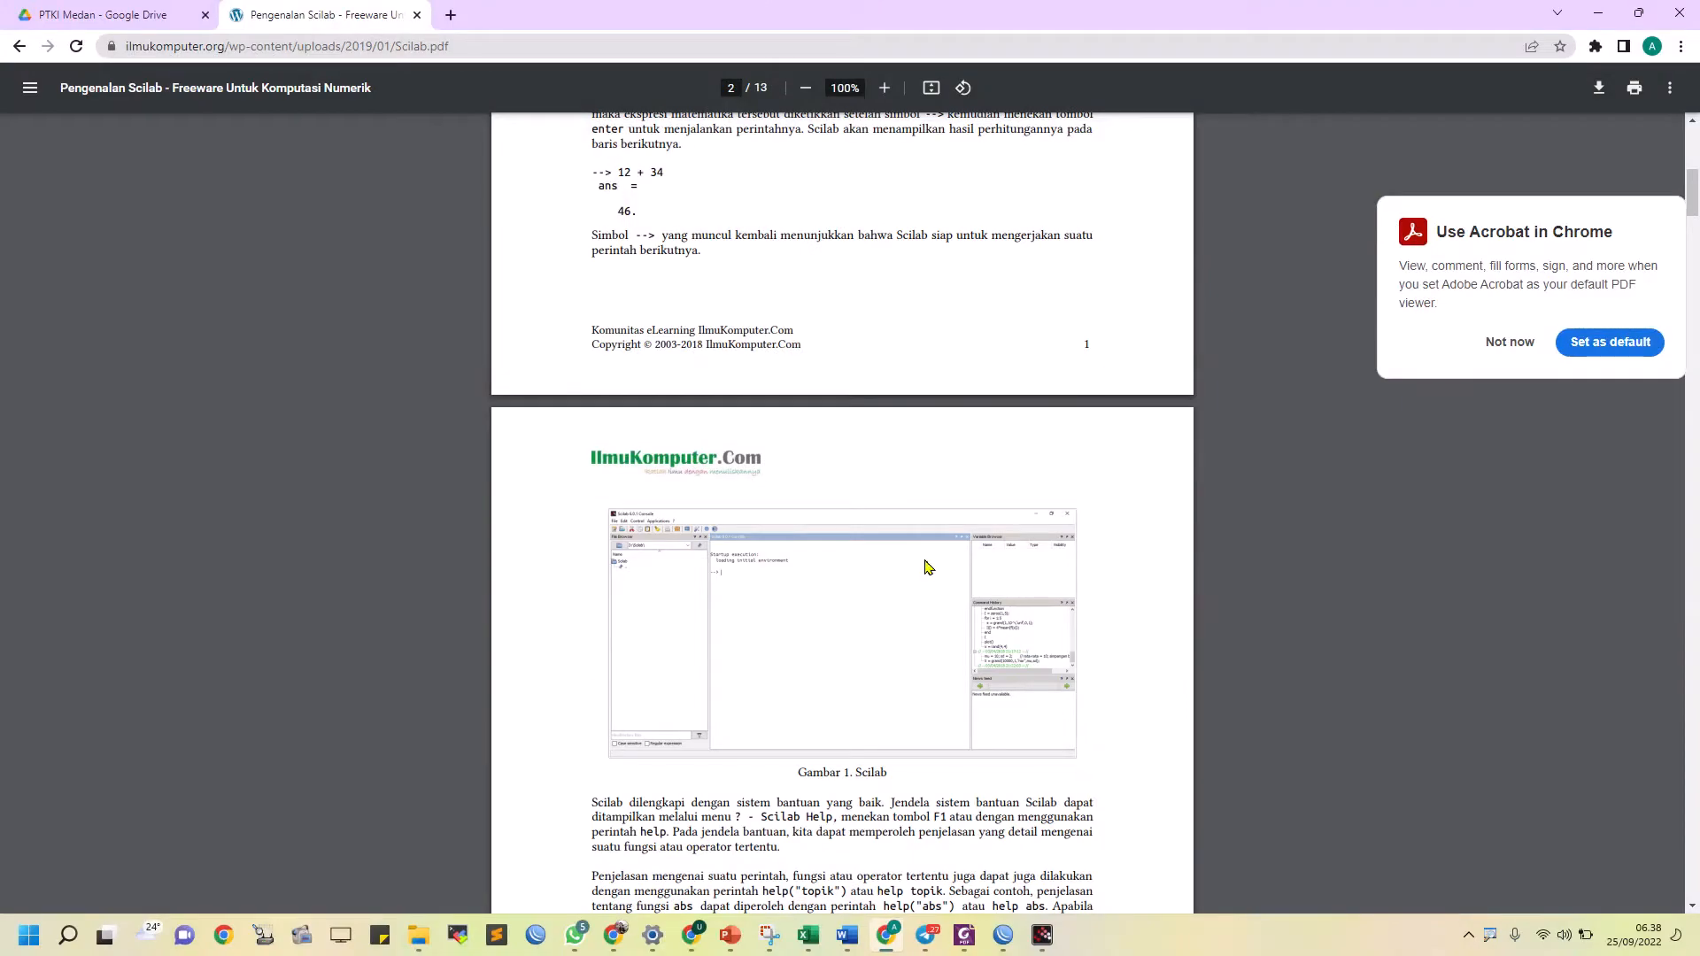
Switch to Format Laporan.docx in Word and paste the captured figure on a new line below the Teori Dasar paragraph ending "Gambar 1."
key(alt+Tab)
scroll(743, 602, down, 5)
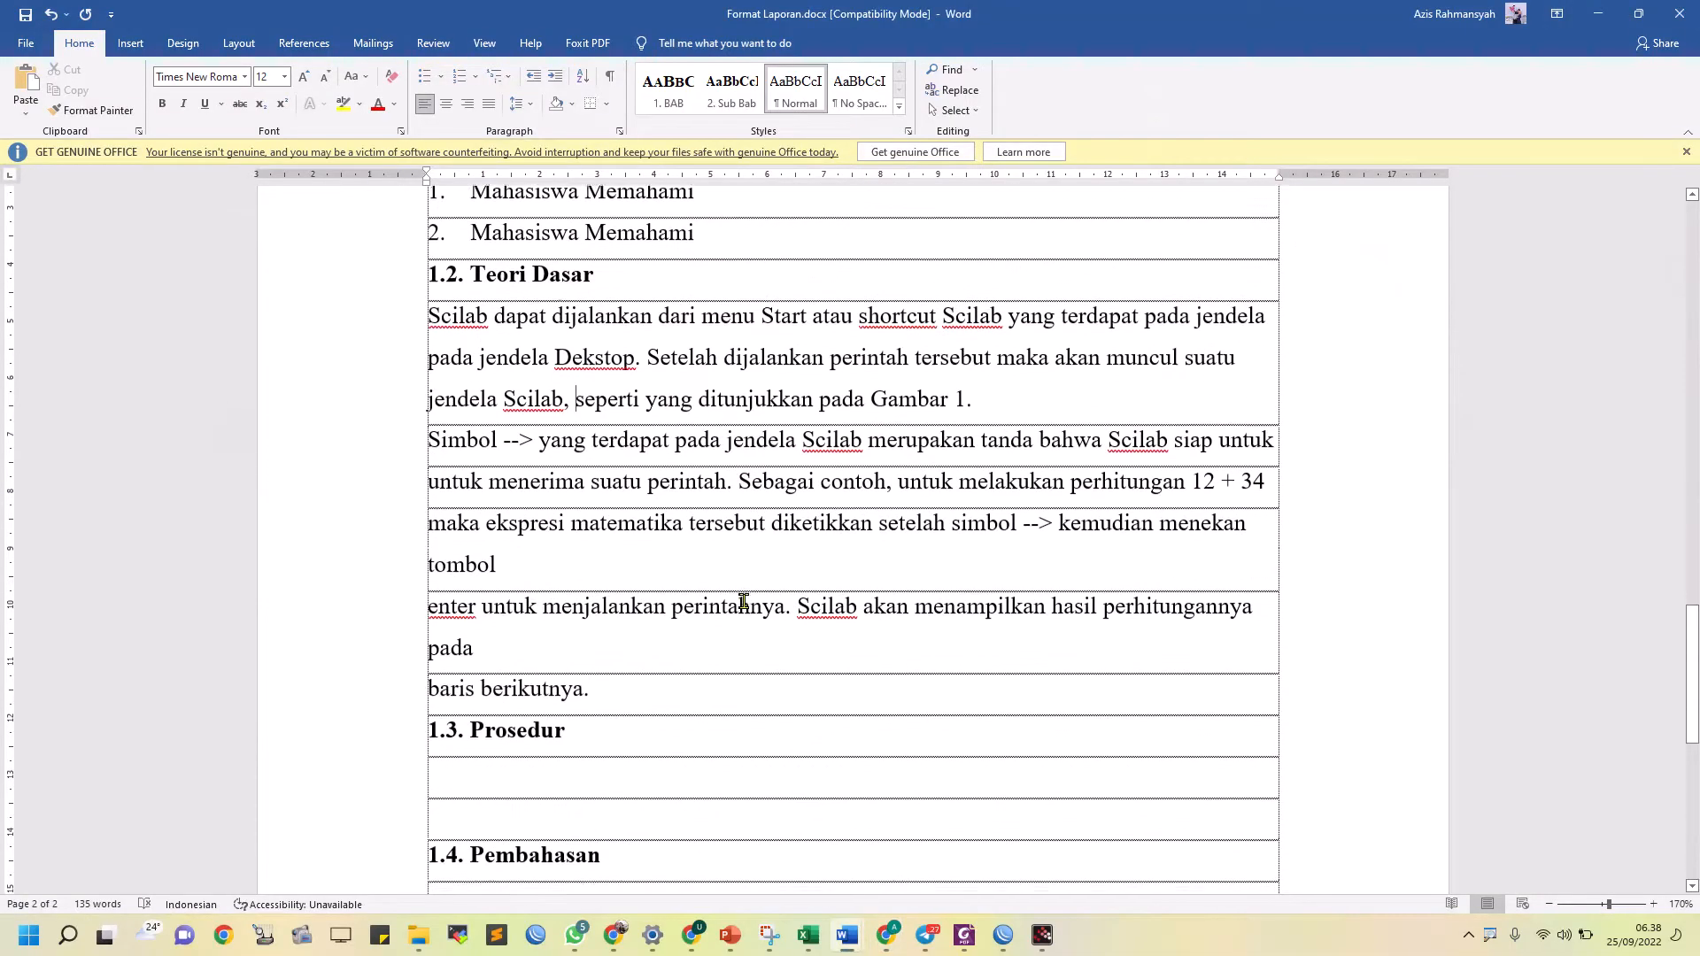
click(981, 401)
key(Return)
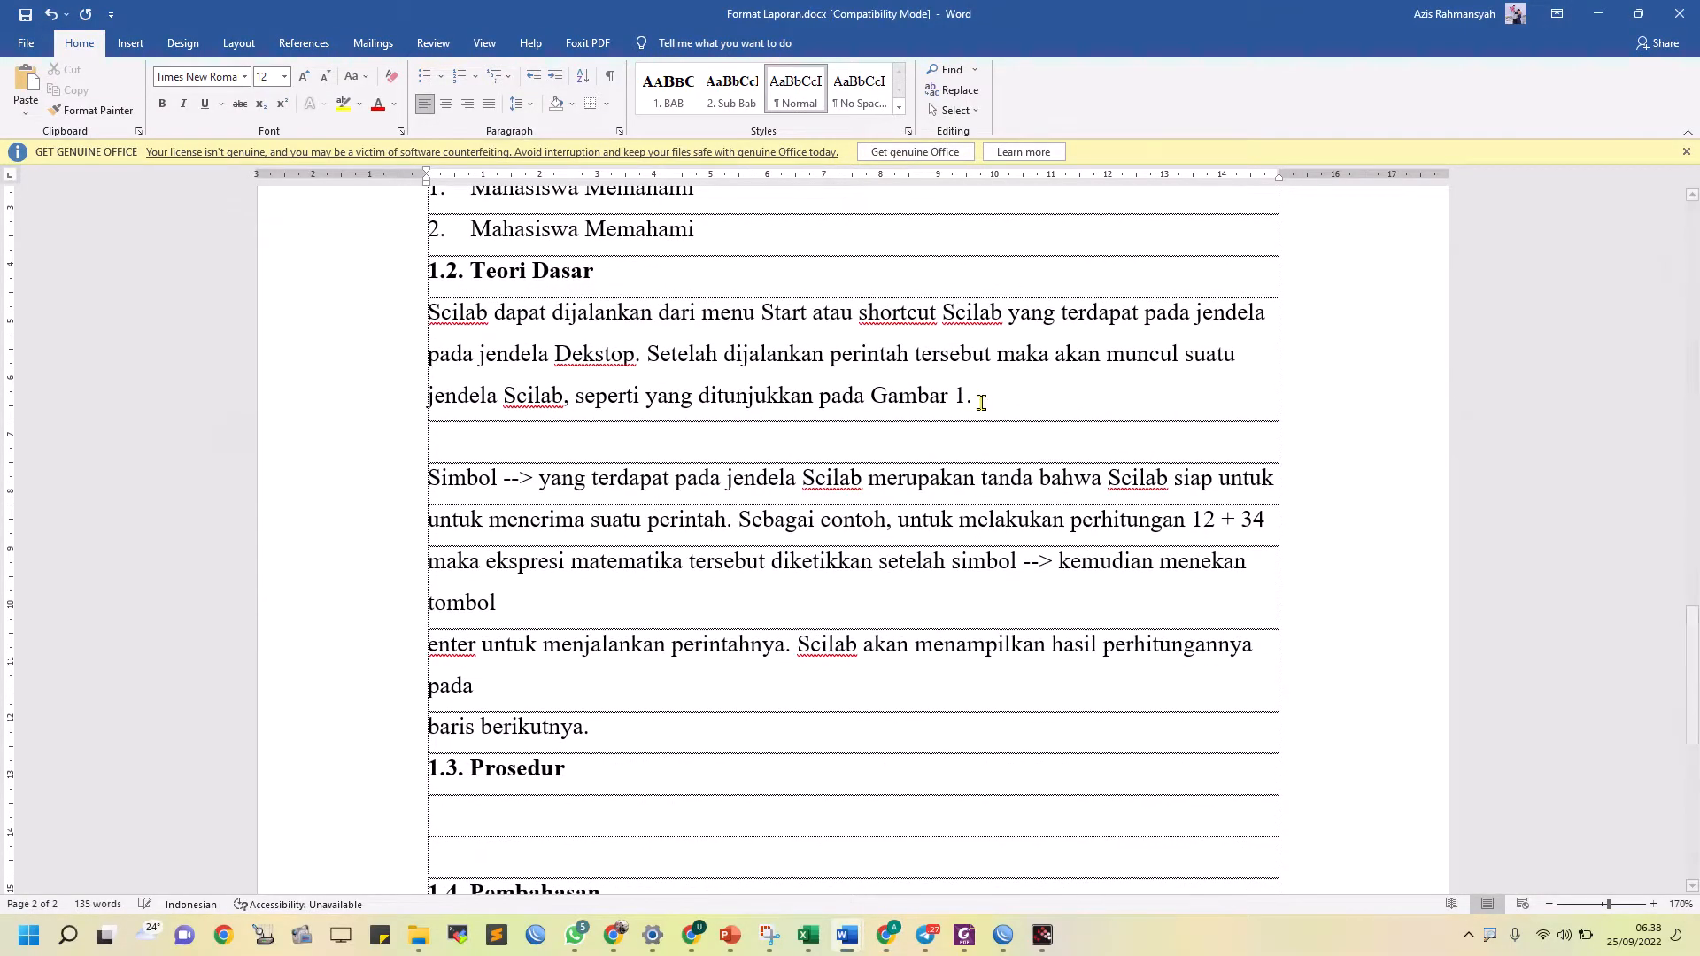
key(ctrl+v)
Shrink the pasted Scilab figure proportionally to fit inside the table cell and centre it horizontally
click(1021, 728)
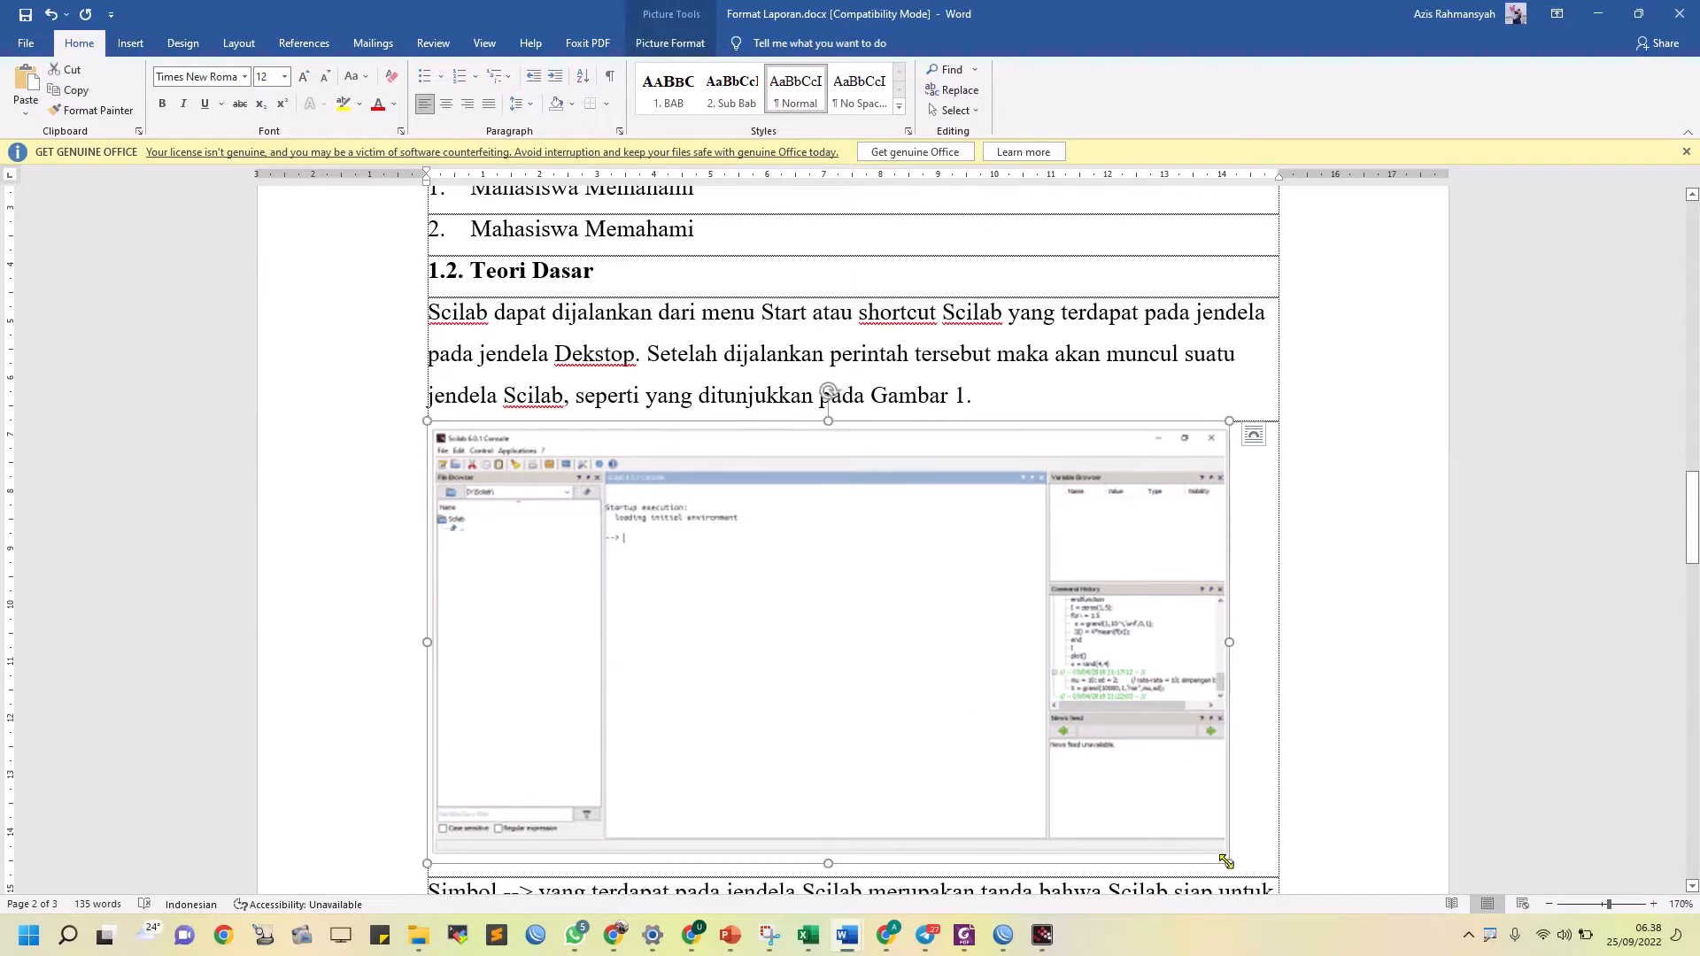
drag(1229, 863, 1130, 762)
key(ctrl+e)
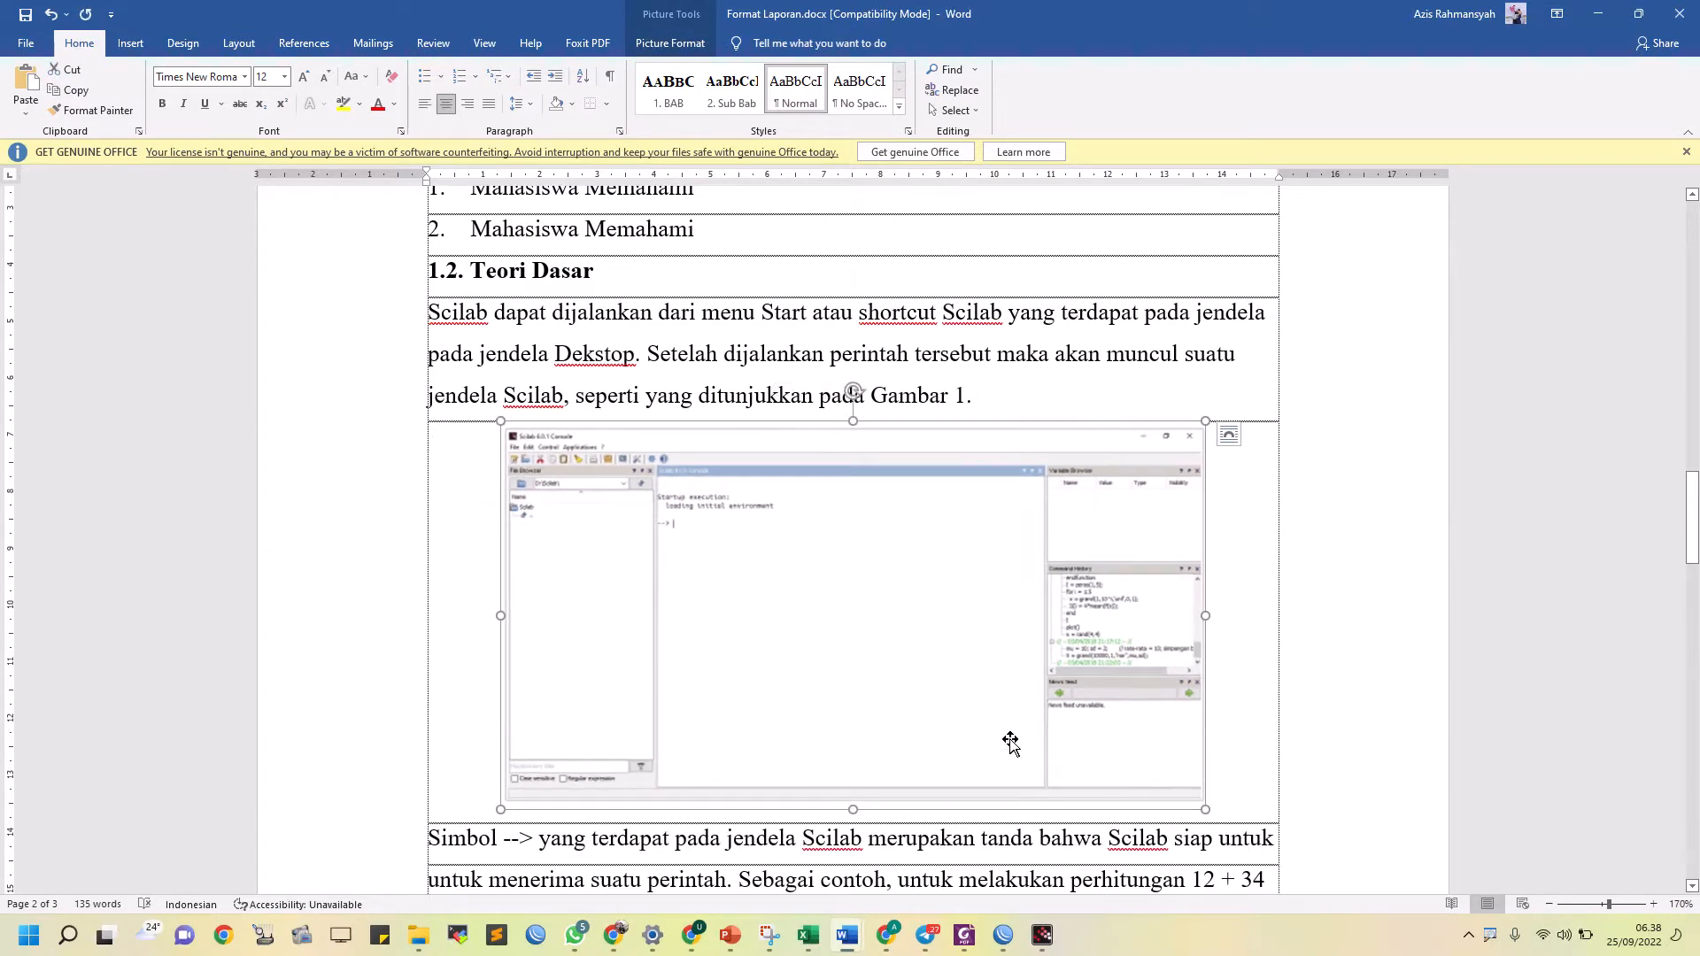
Justify the first paragraph under 1.2. Teori Dasar and save its formatting as a new style named "Paragraph Sub Bab"
click(952, 347)
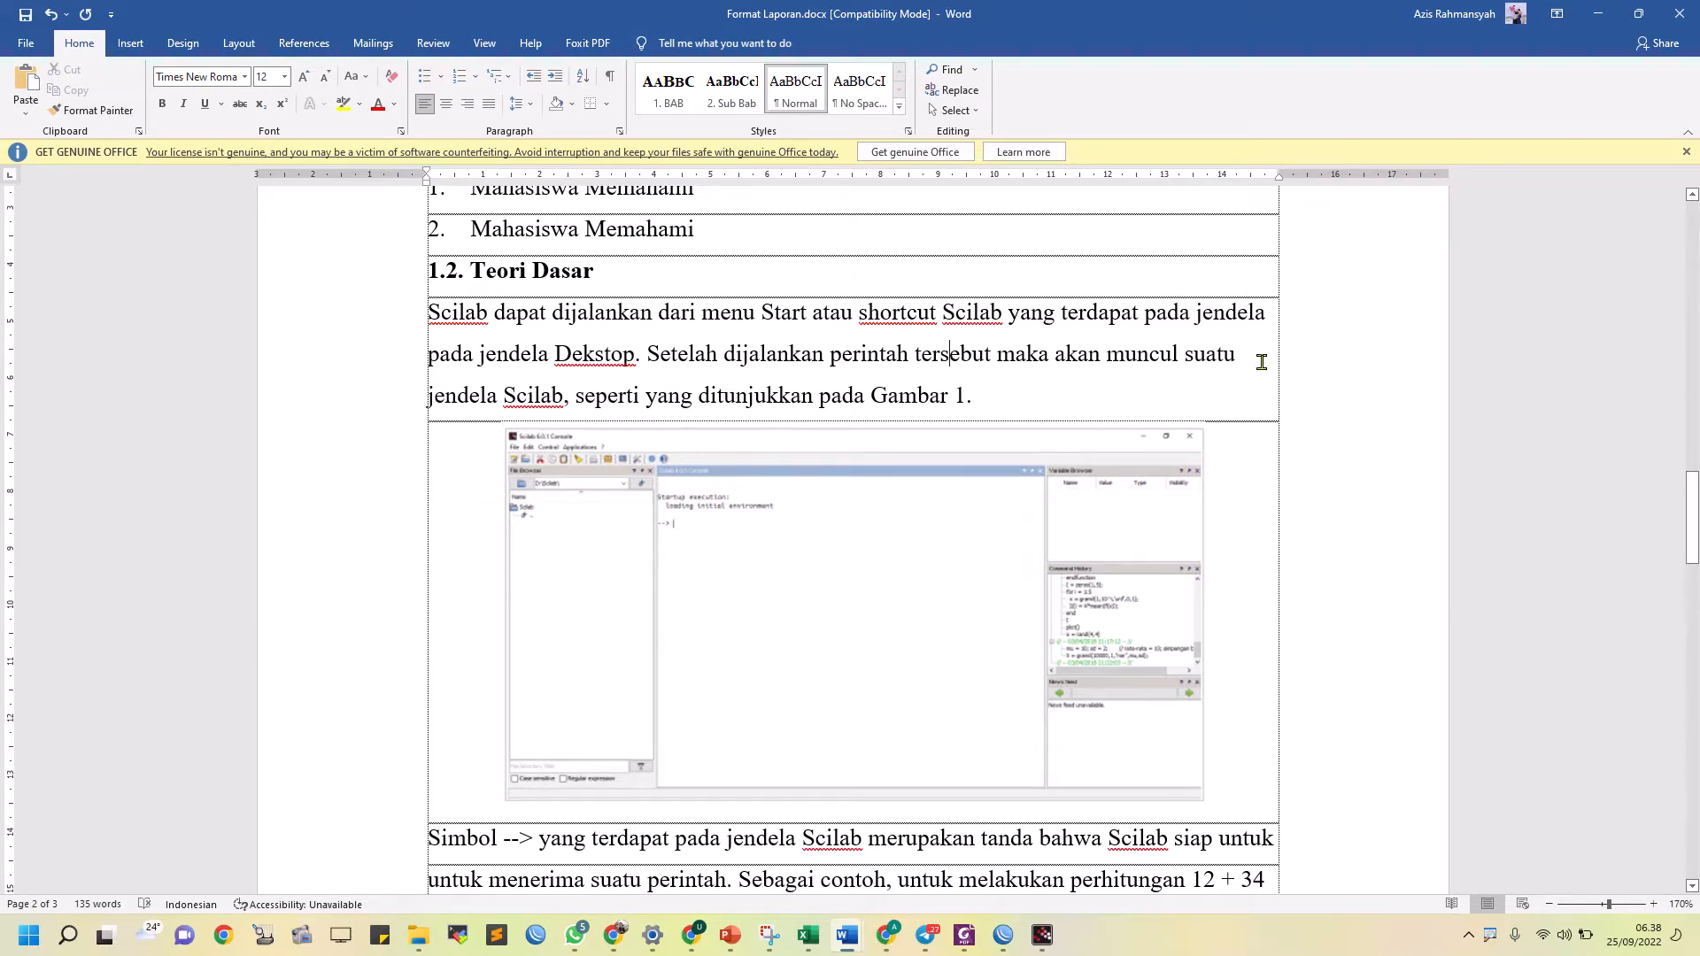
key(ctrl+j)
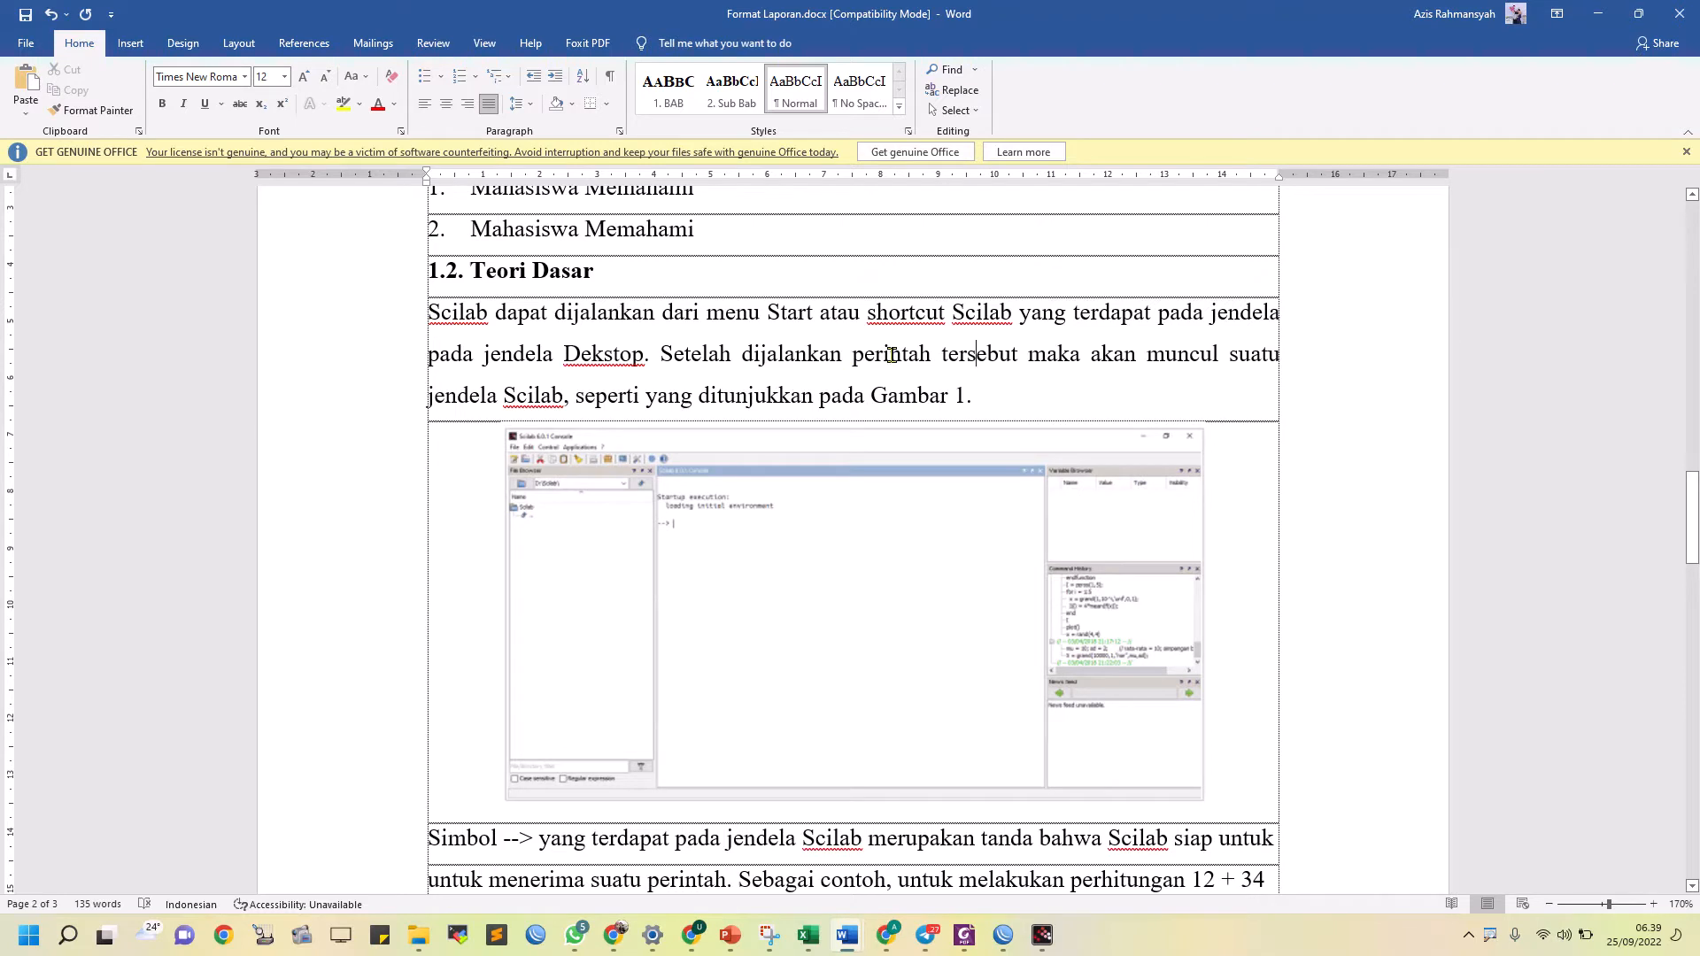
click(899, 106)
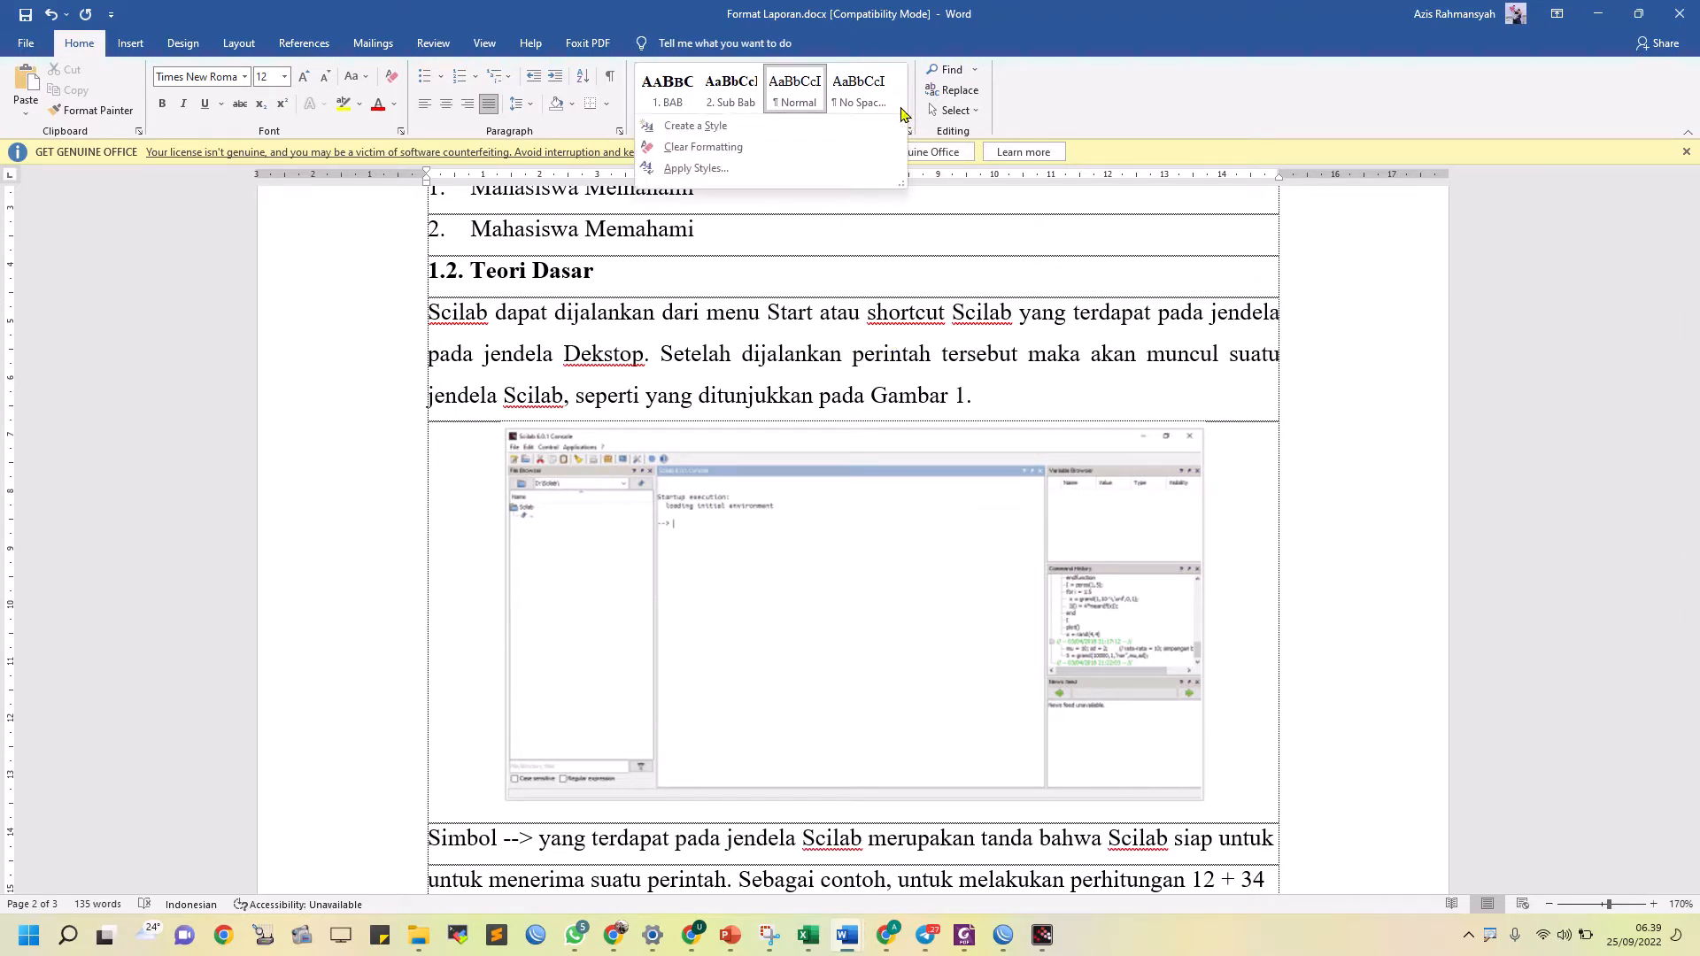
click(835, 124)
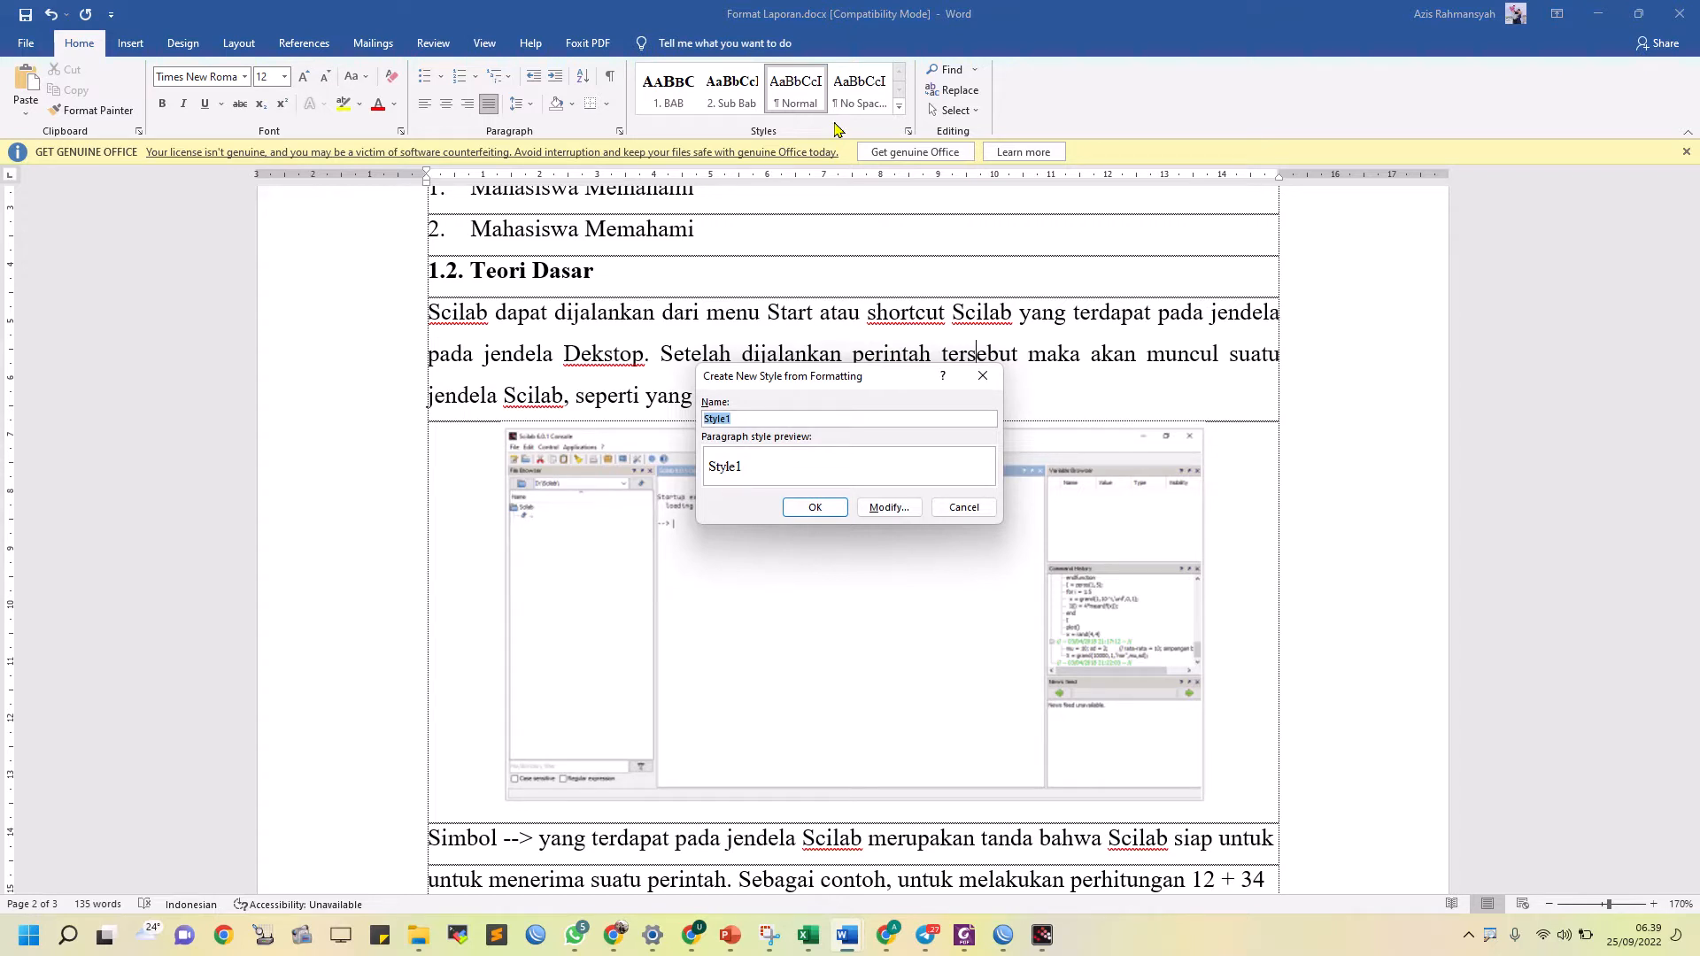
text(Paragraph Sub Bab)
click(814, 509)
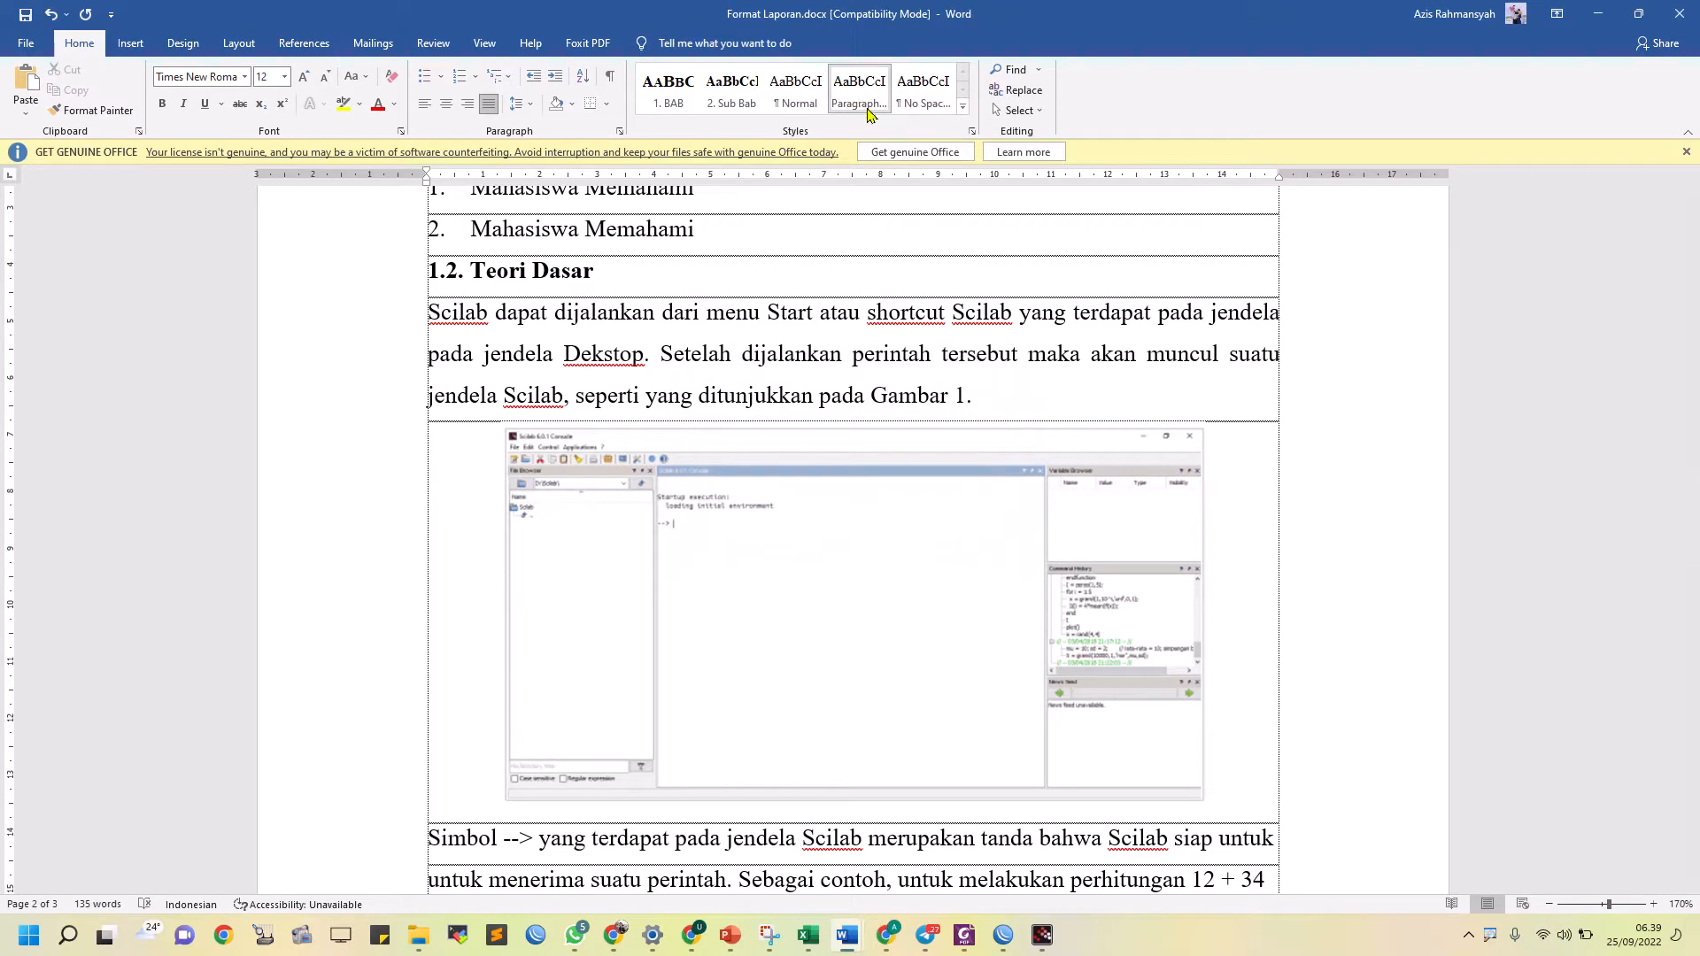
Apply the Paragraph Sub Bab style to the text beginning "Simbol -->" below the Scilab figure
click(827, 337)
scroll(797, 512, down, 5)
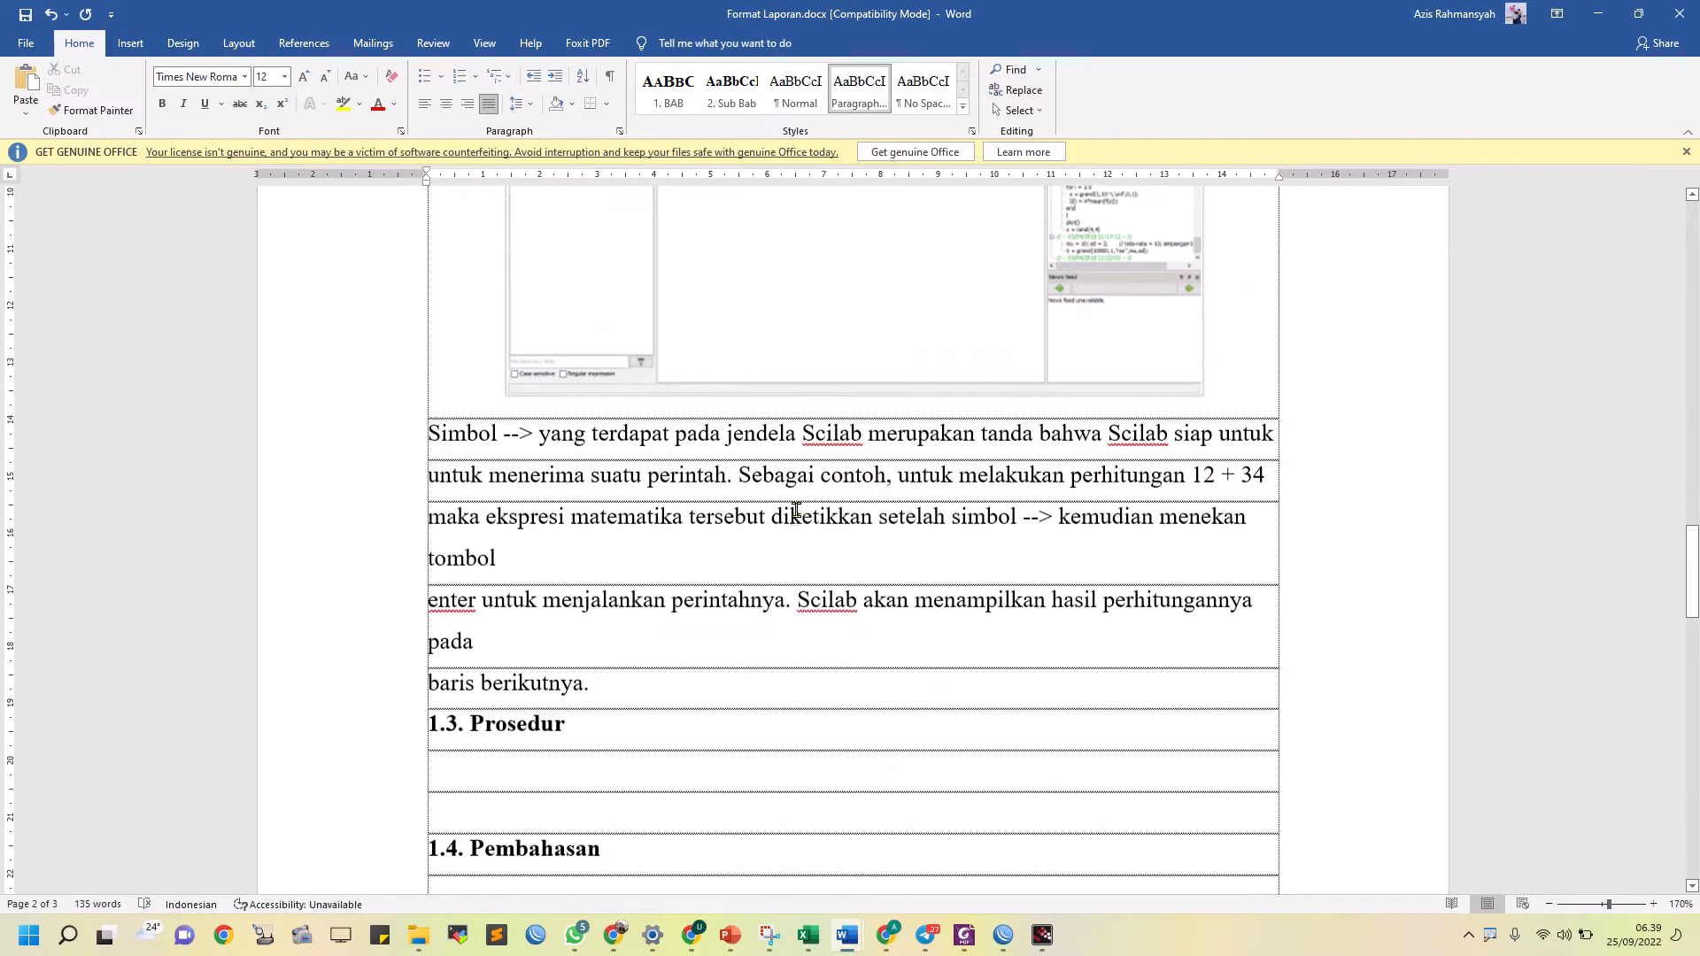
click(695, 446)
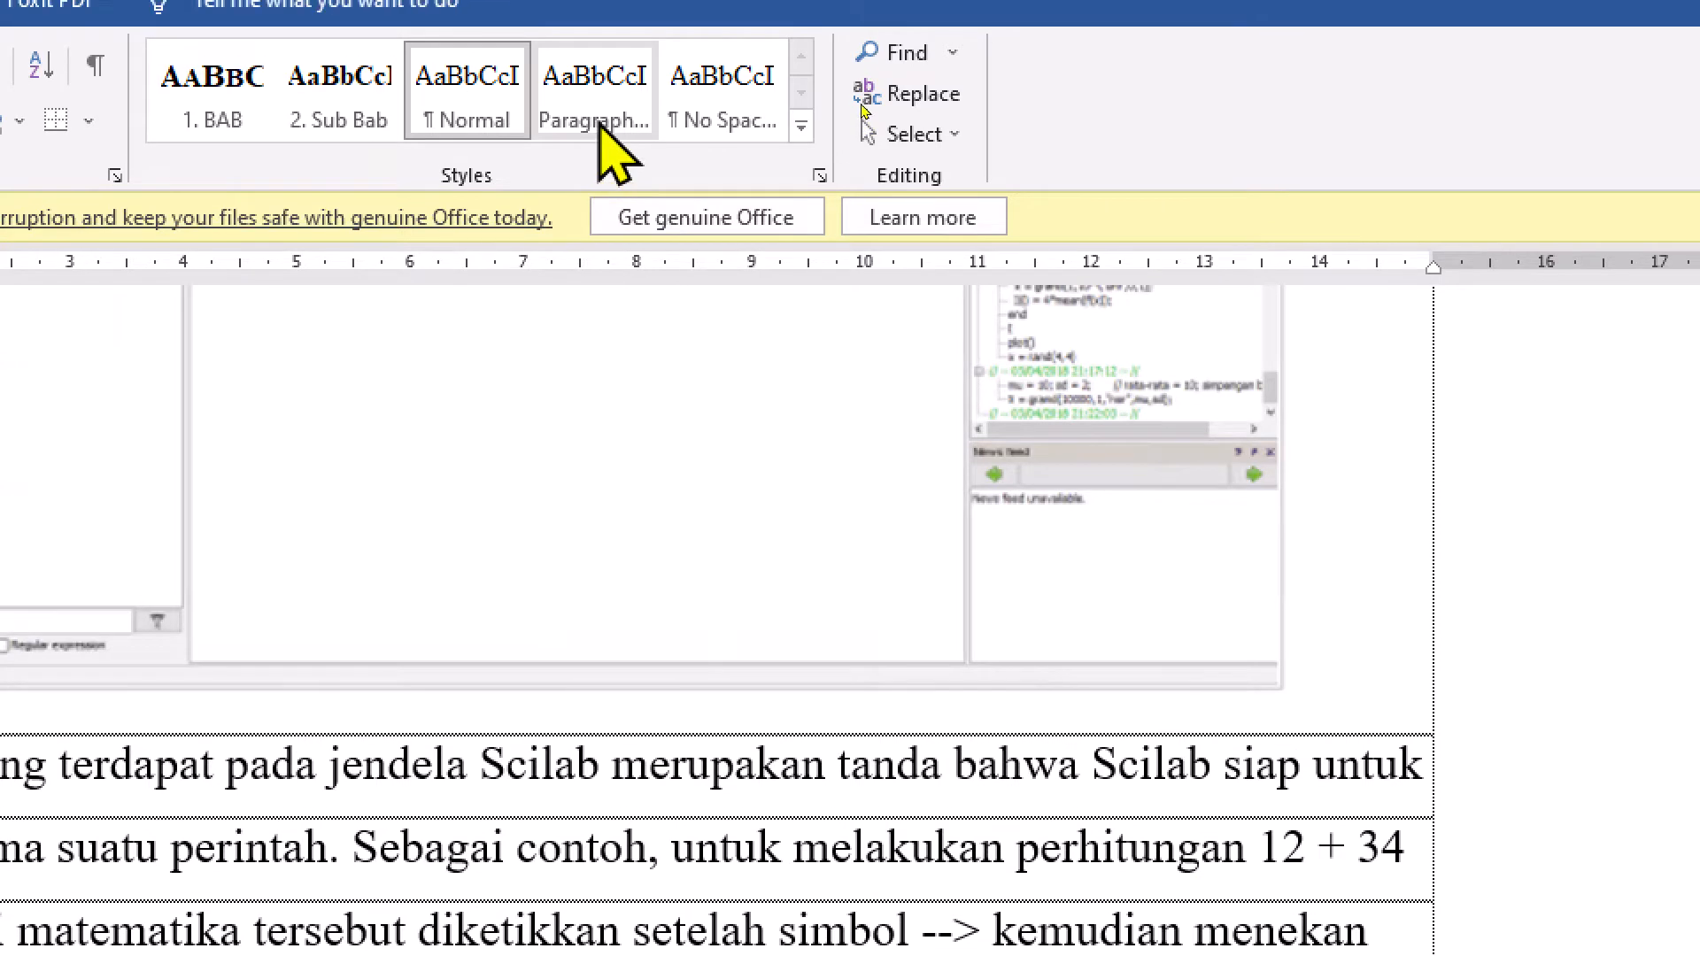
click(599, 124)
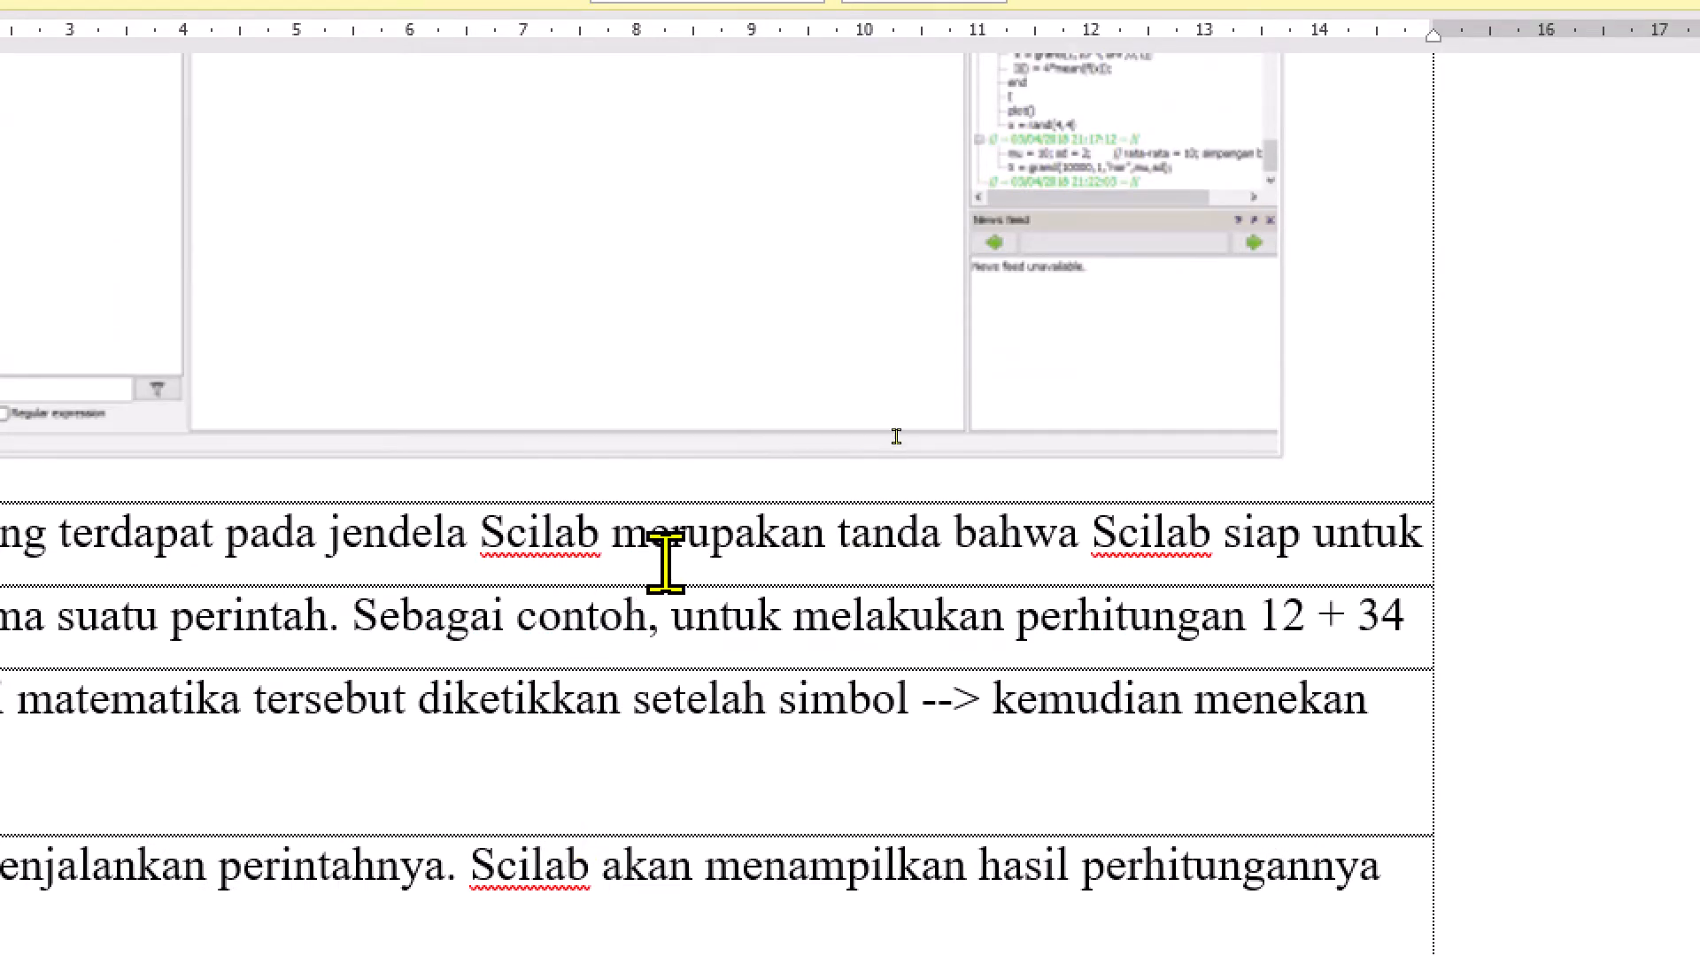
Join the broken lines from "Simbol -->" to "baris berikutnya." into one continuous paragraph and add an empty paragraph after it
click(688, 748)
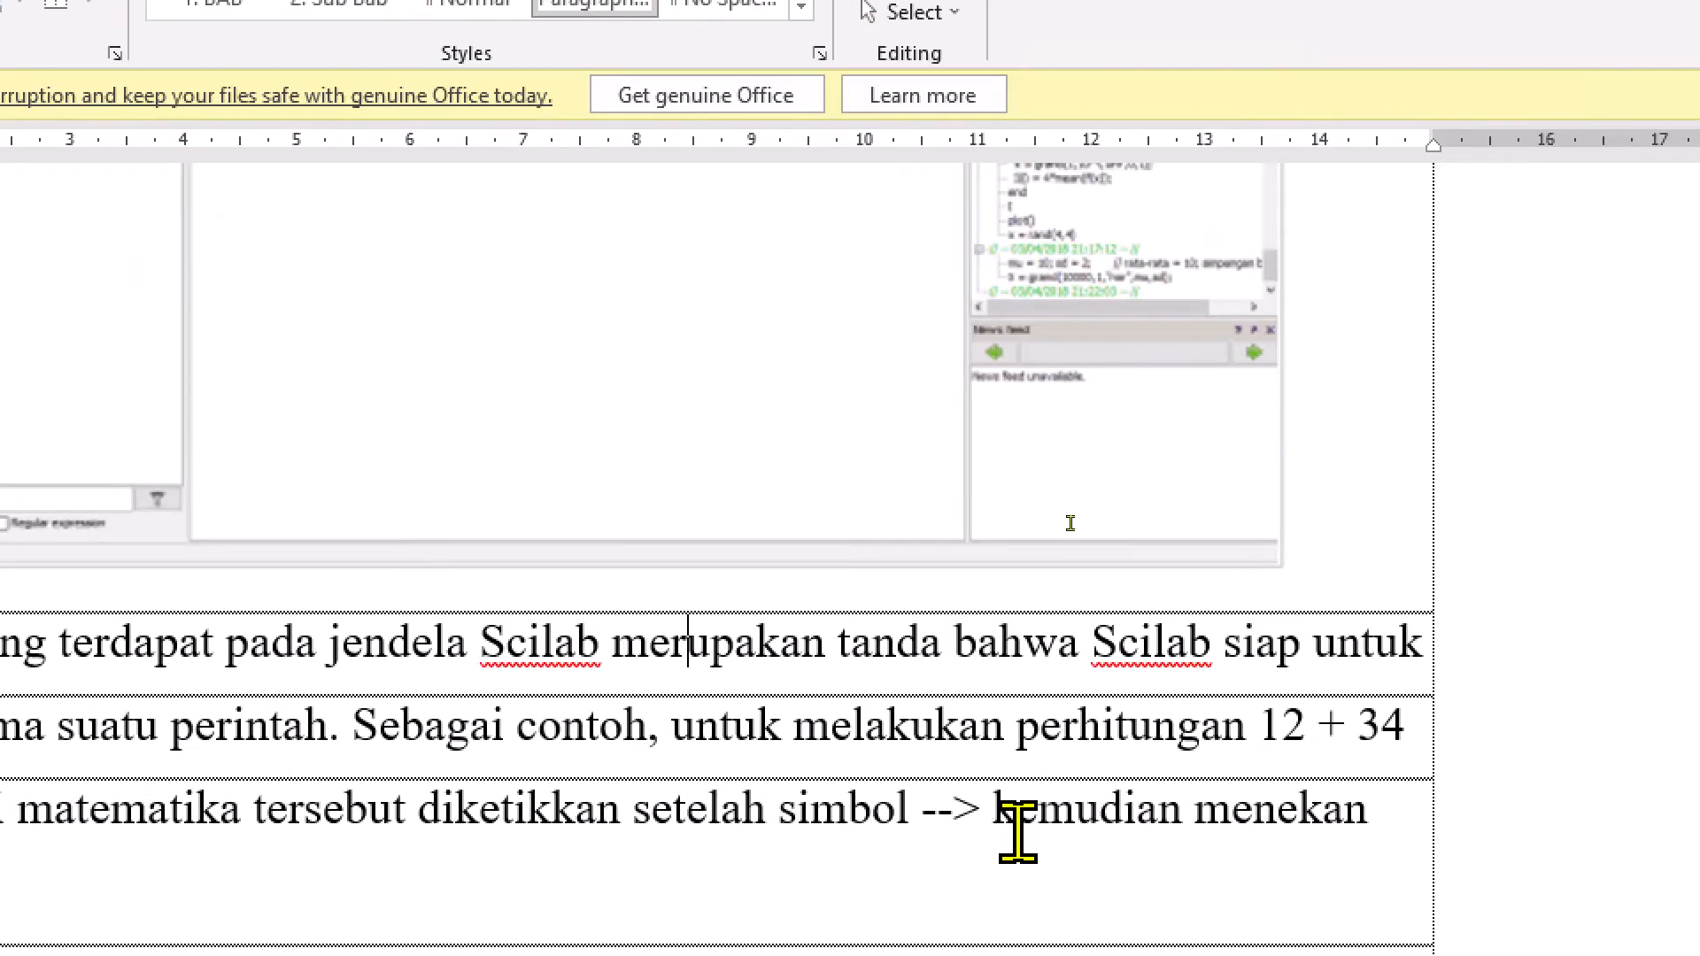
click(1289, 620)
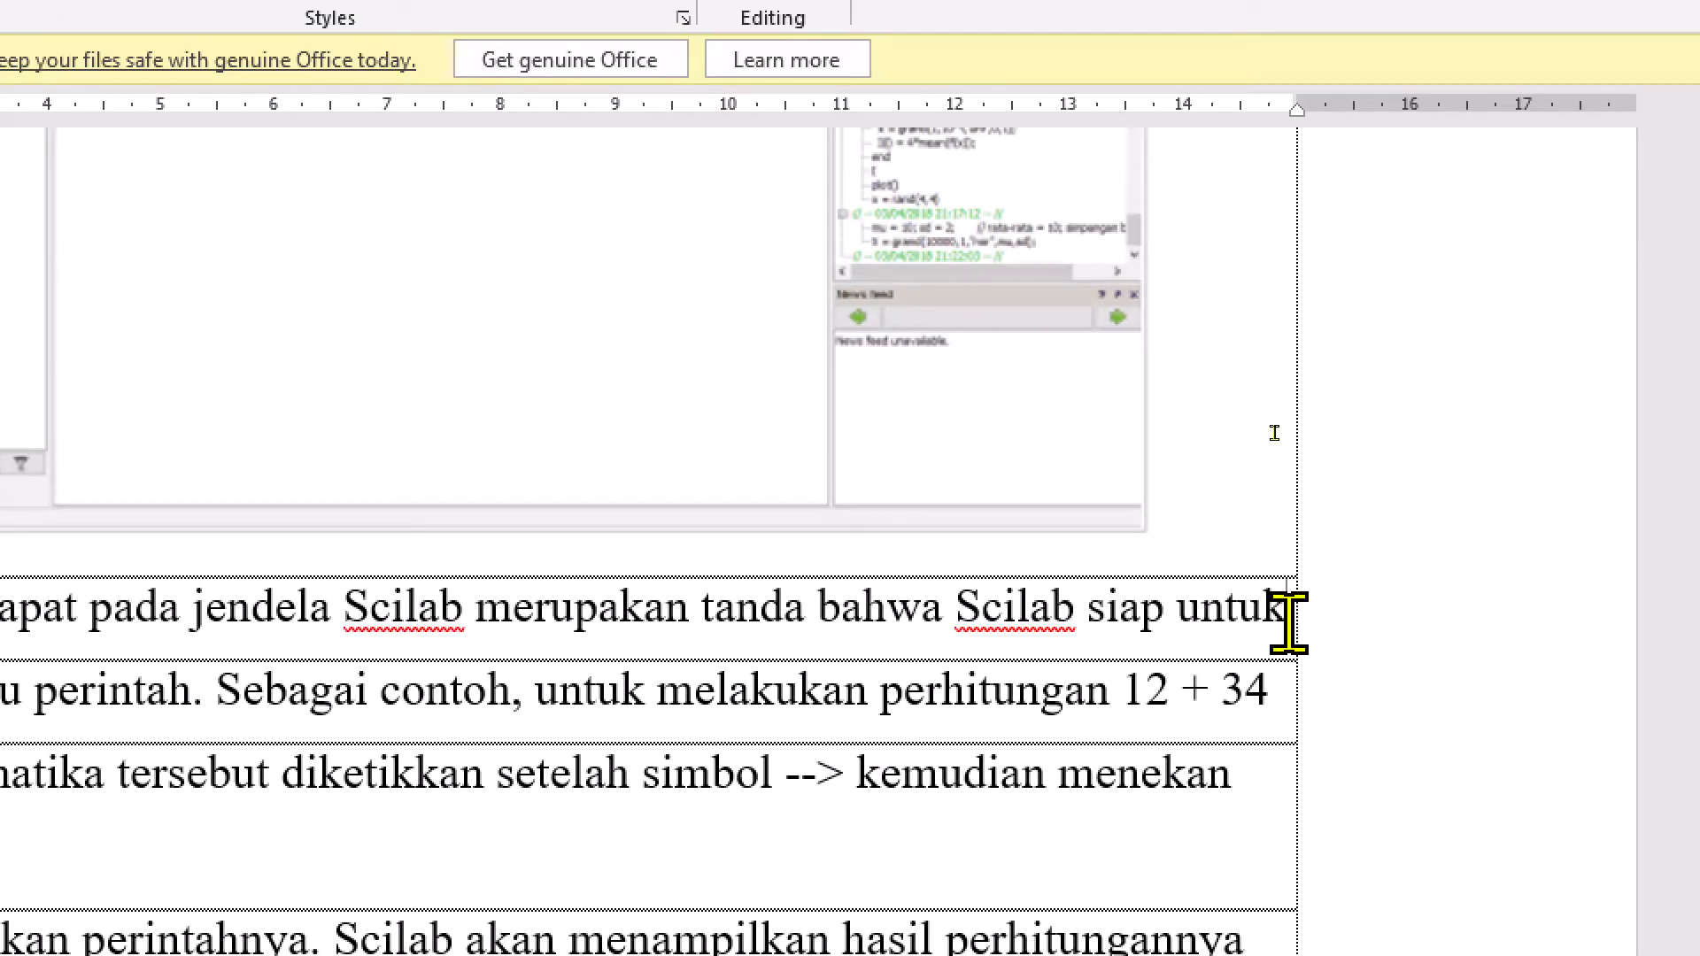
key(Delete)
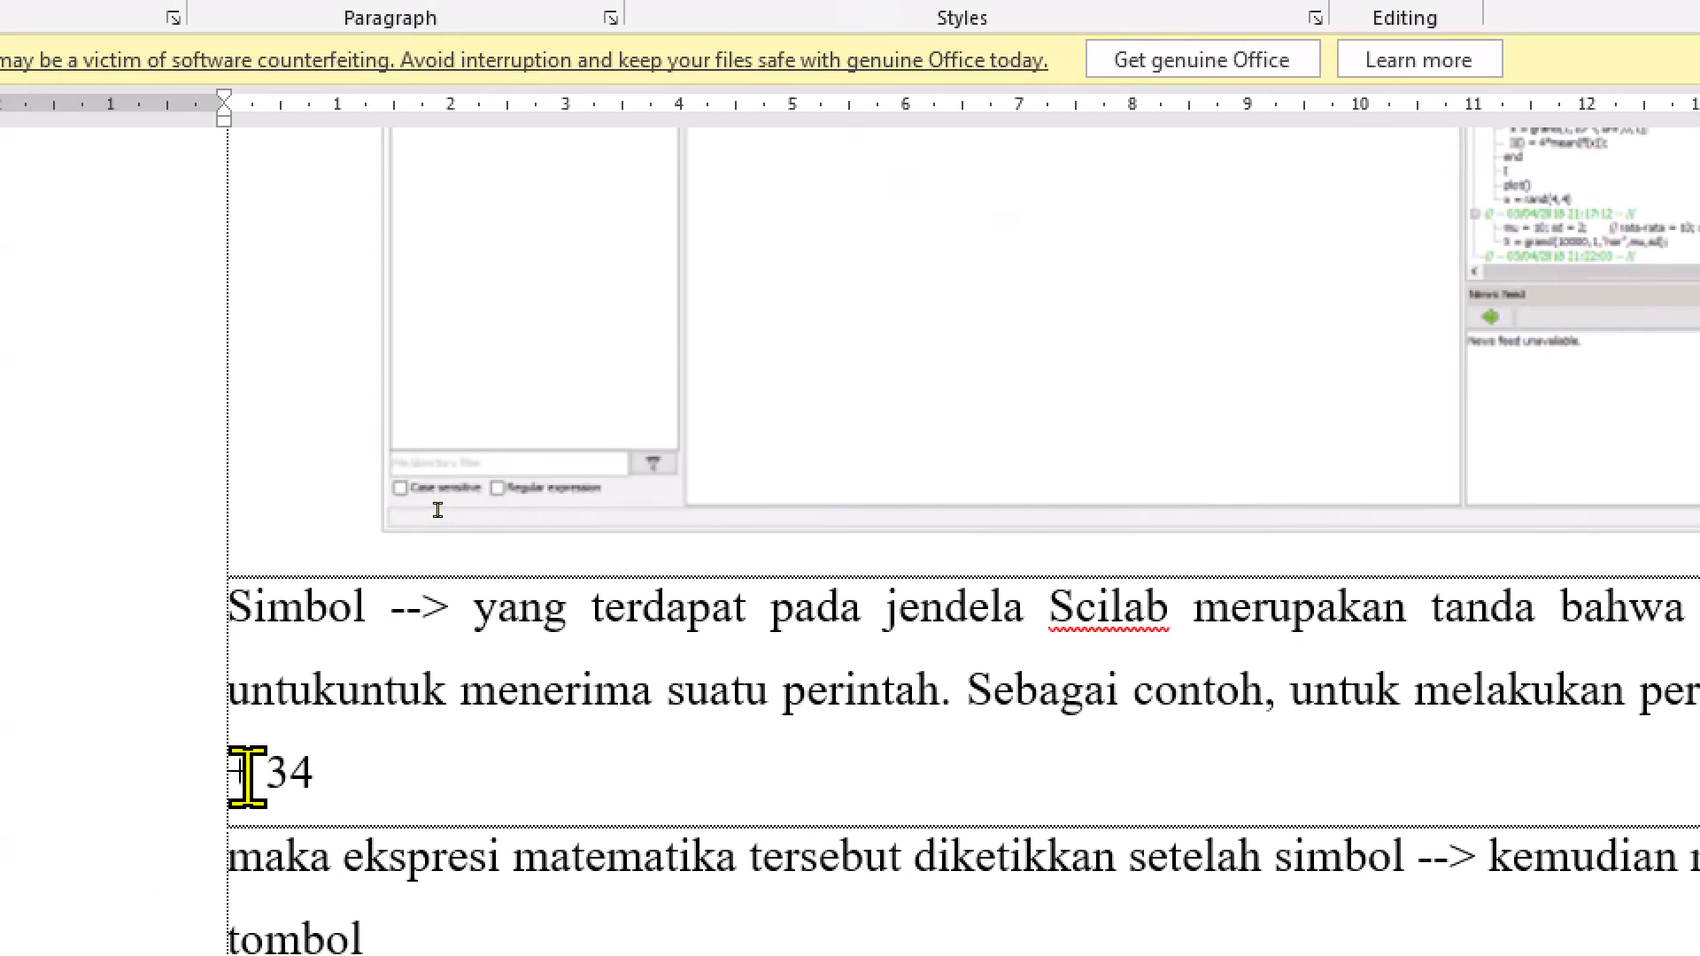
key(ctrl+BackSpace)
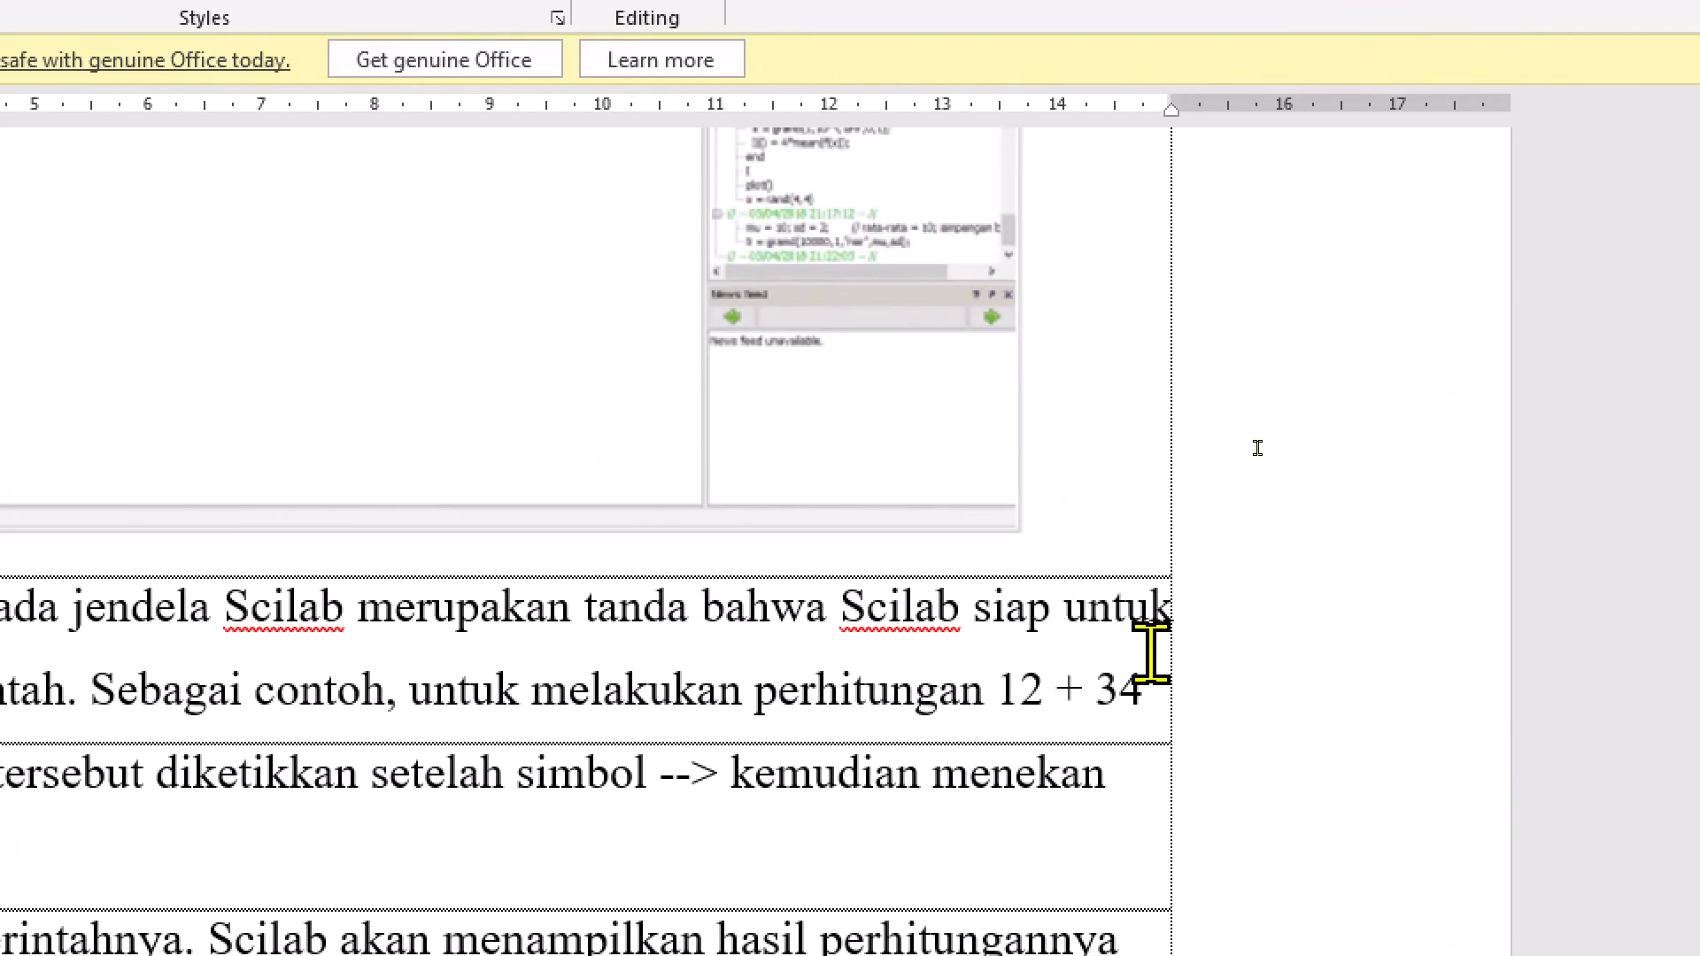
click(1139, 690)
key(Delete)
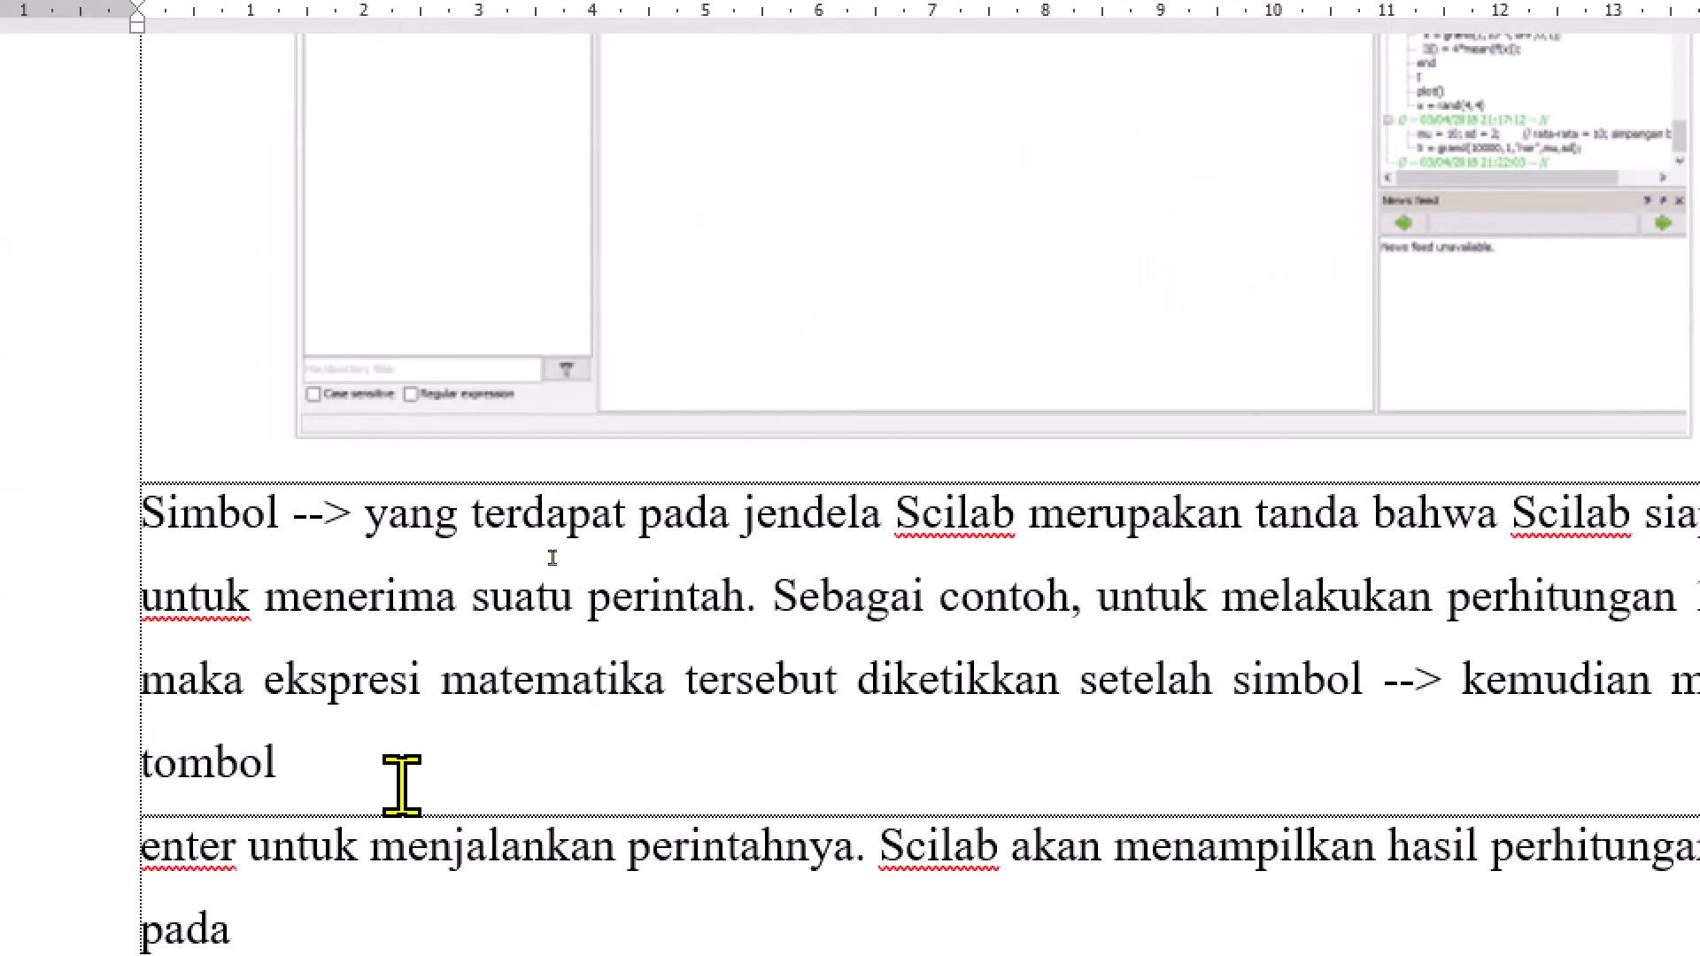
click(390, 779)
key(Delete)
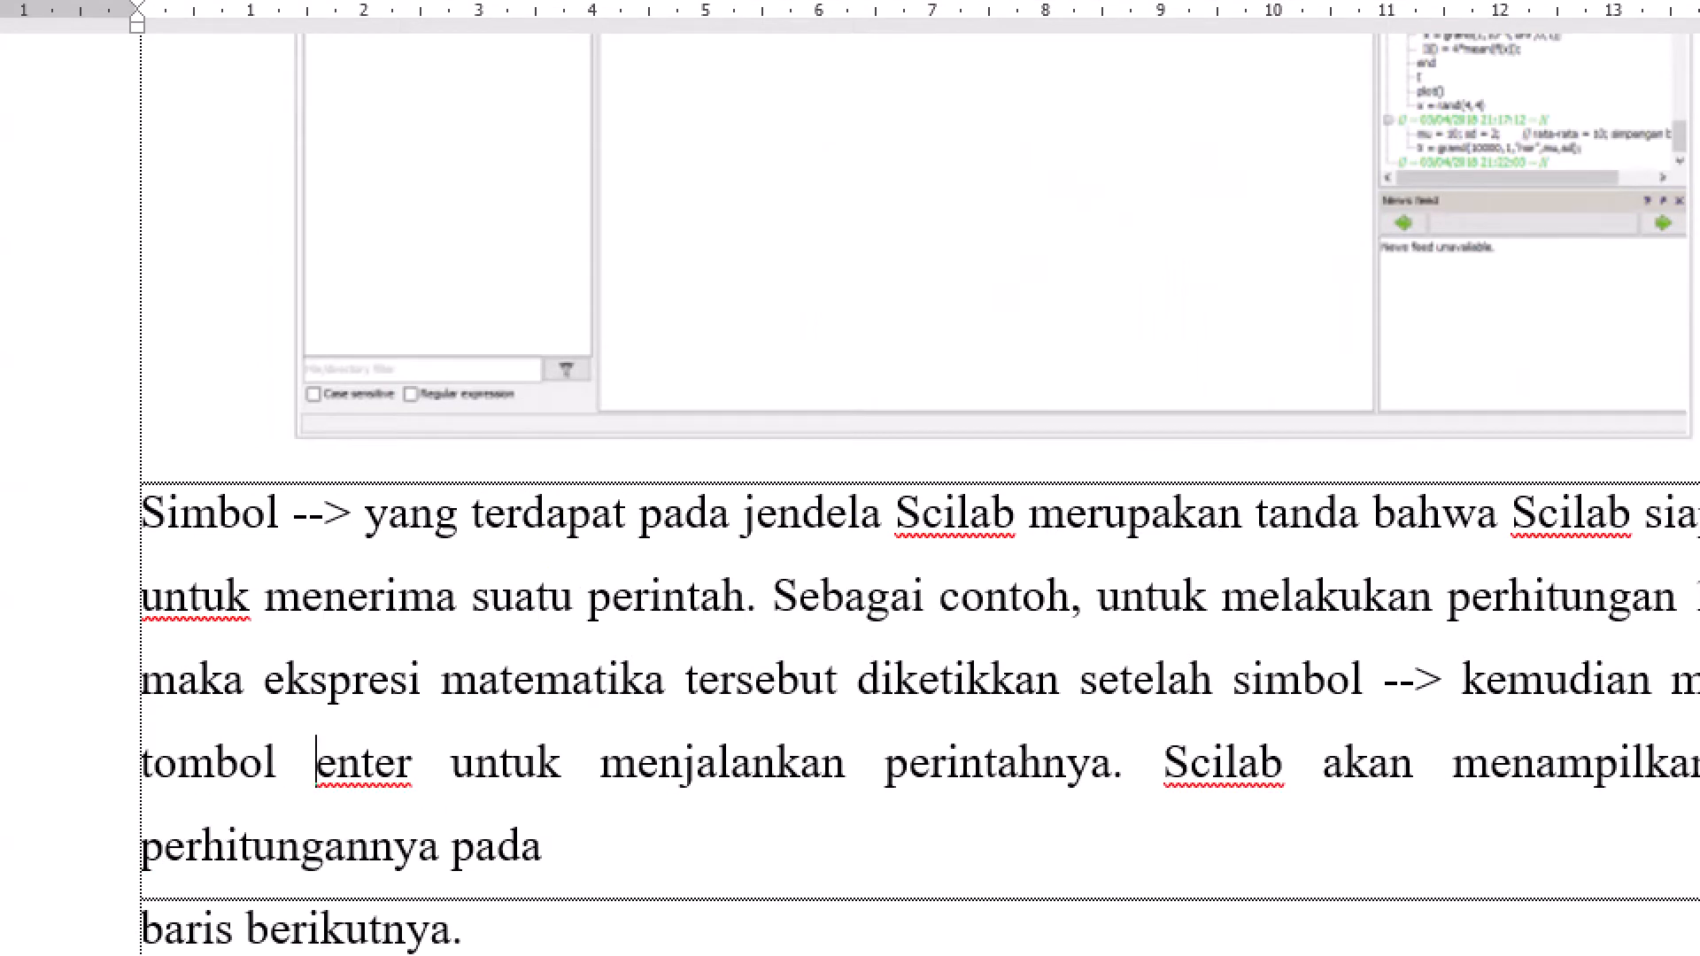
click(614, 858)
key(Delete)
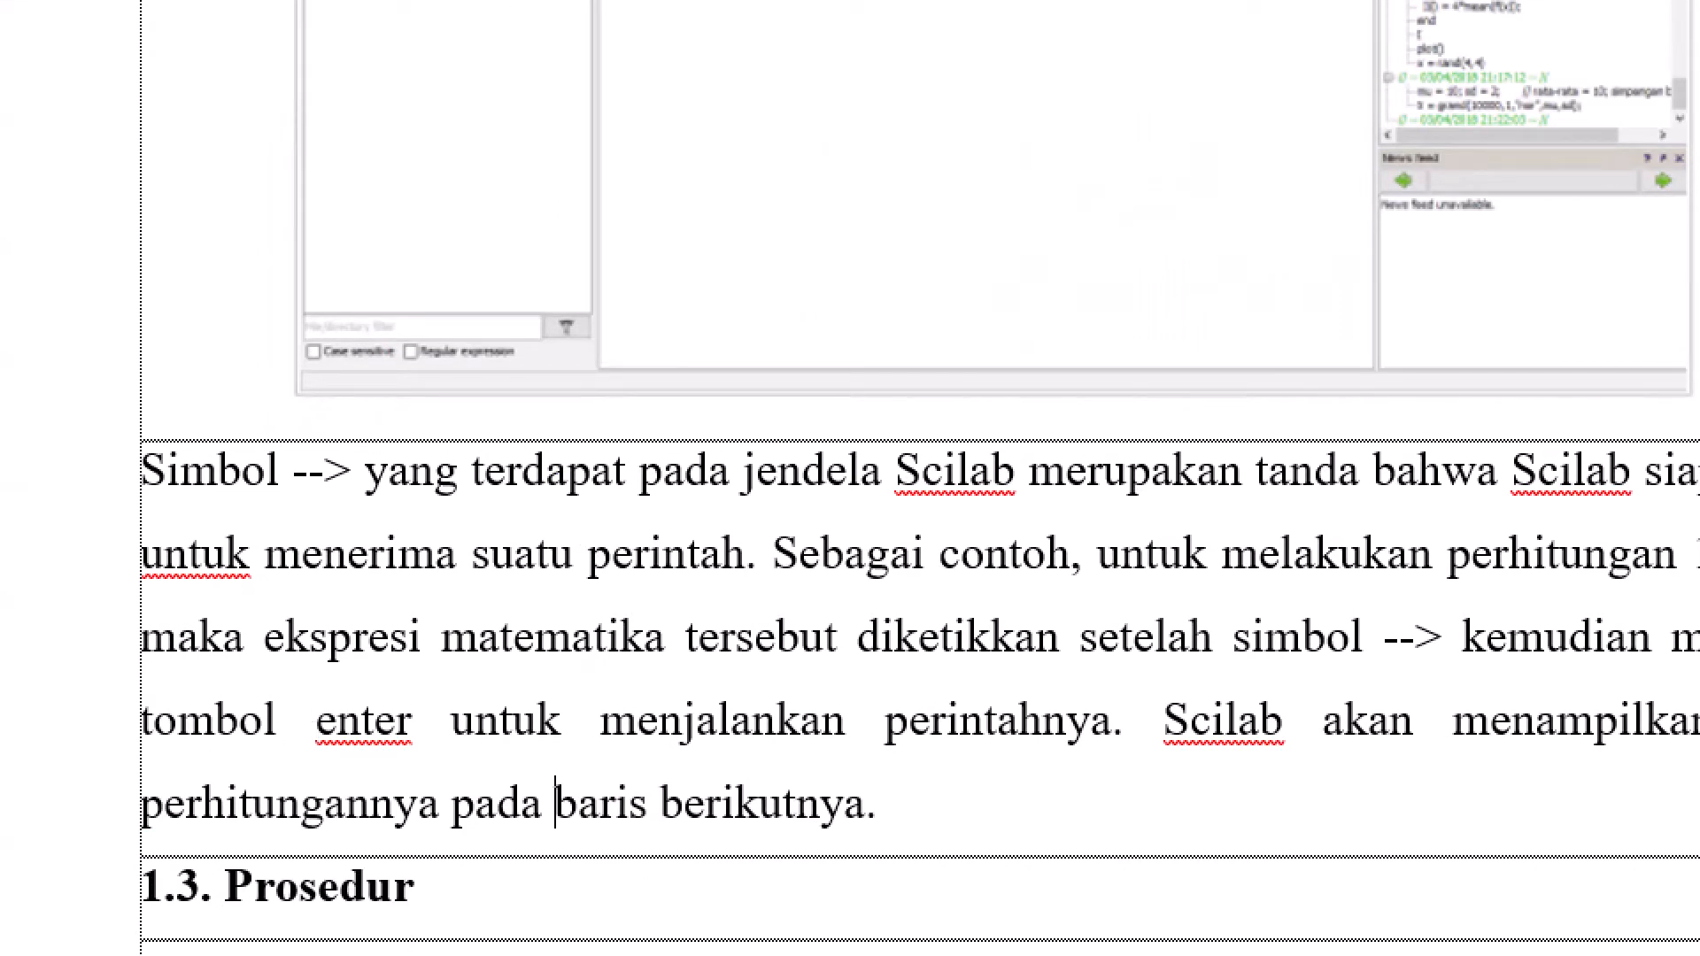
click(992, 818)
key(Return)
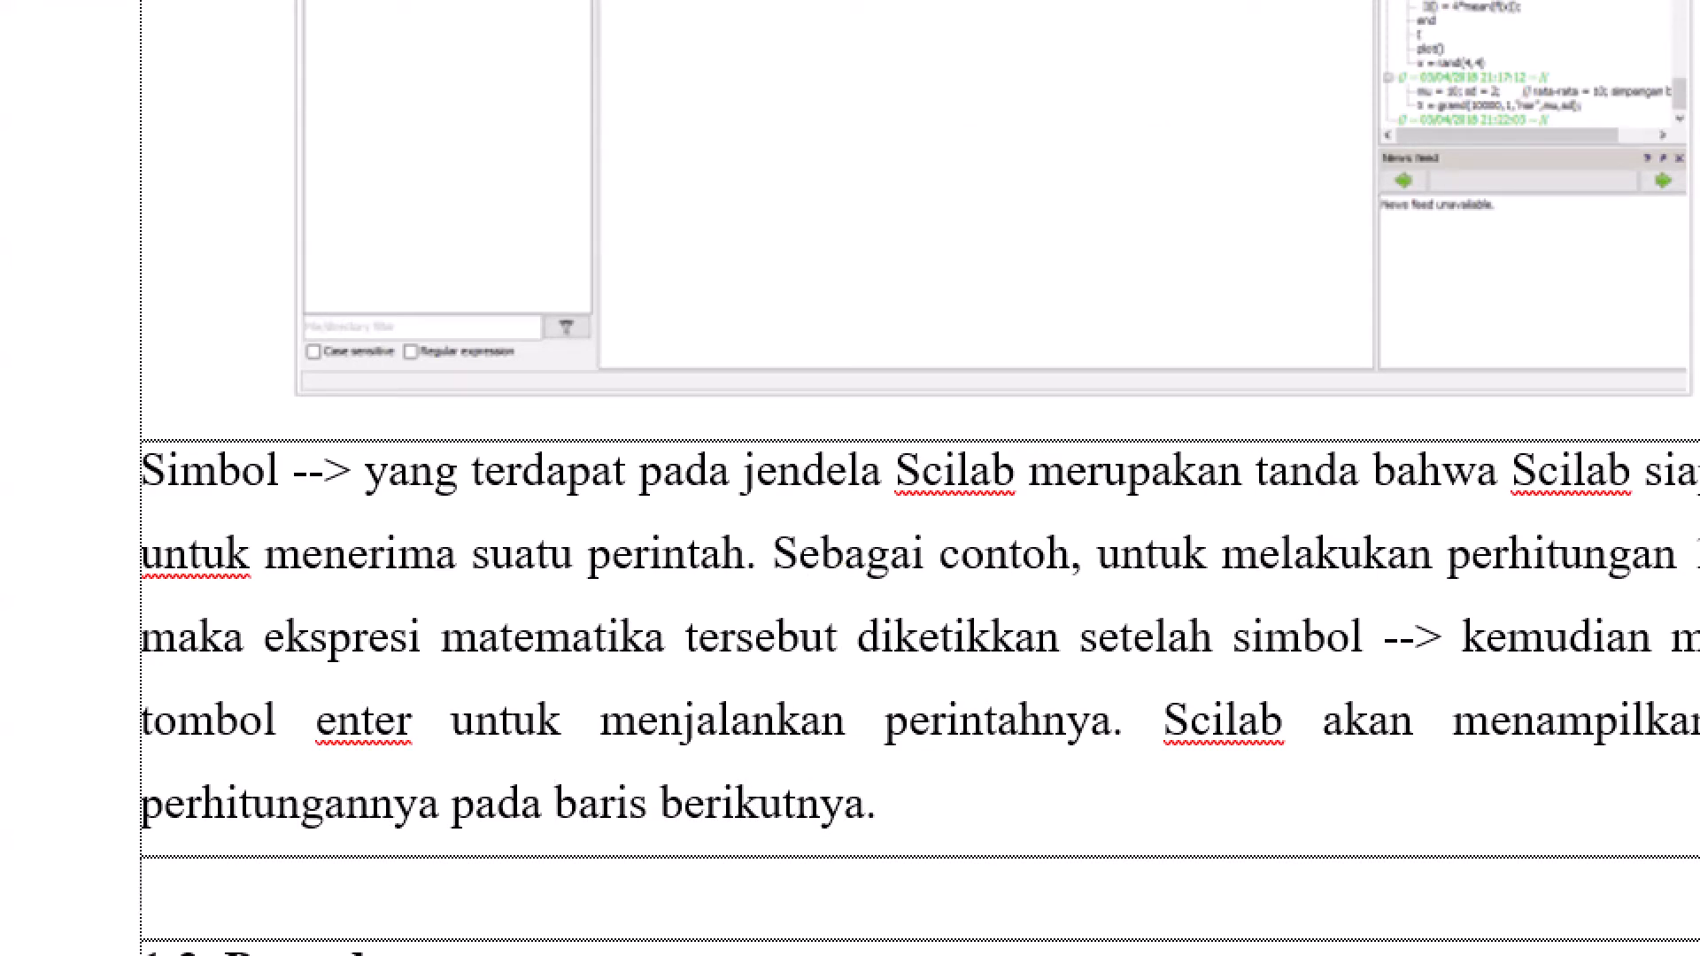
Switch to the Scilab PDF in Chrome and copy the two paragraphs below Gambar 1, from "Scilab dilengkapi" to "Gambar 3"
key(alt+Tab)
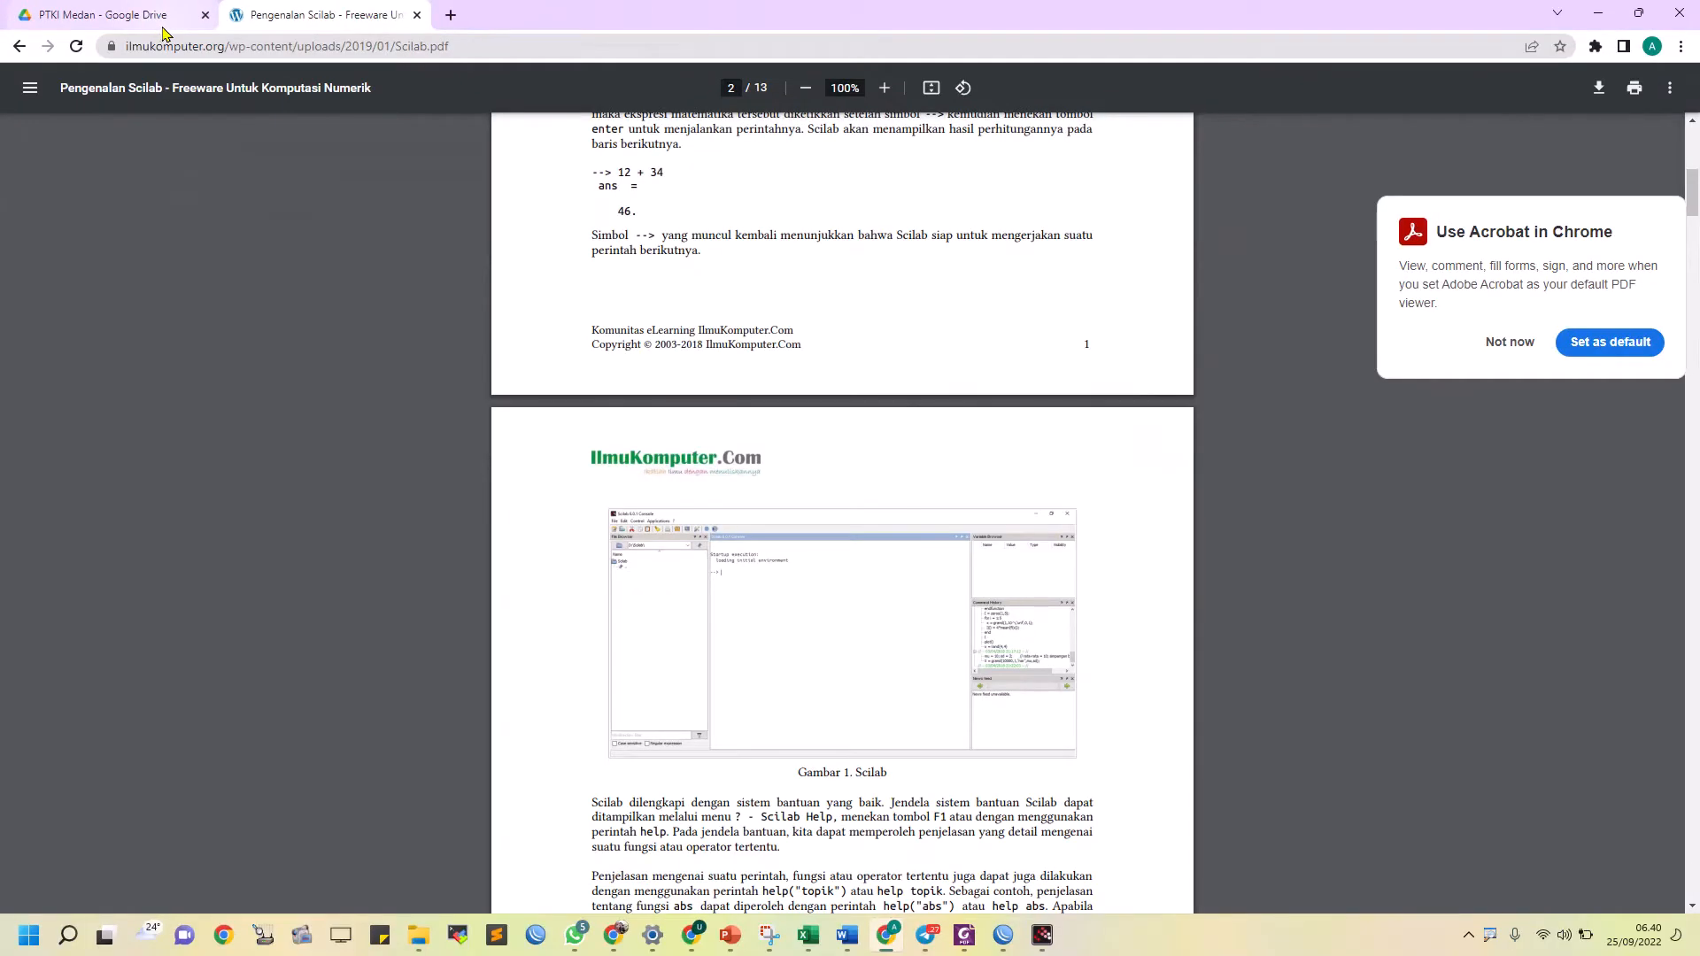
key(alt+Tab)
key(alt+Tab)
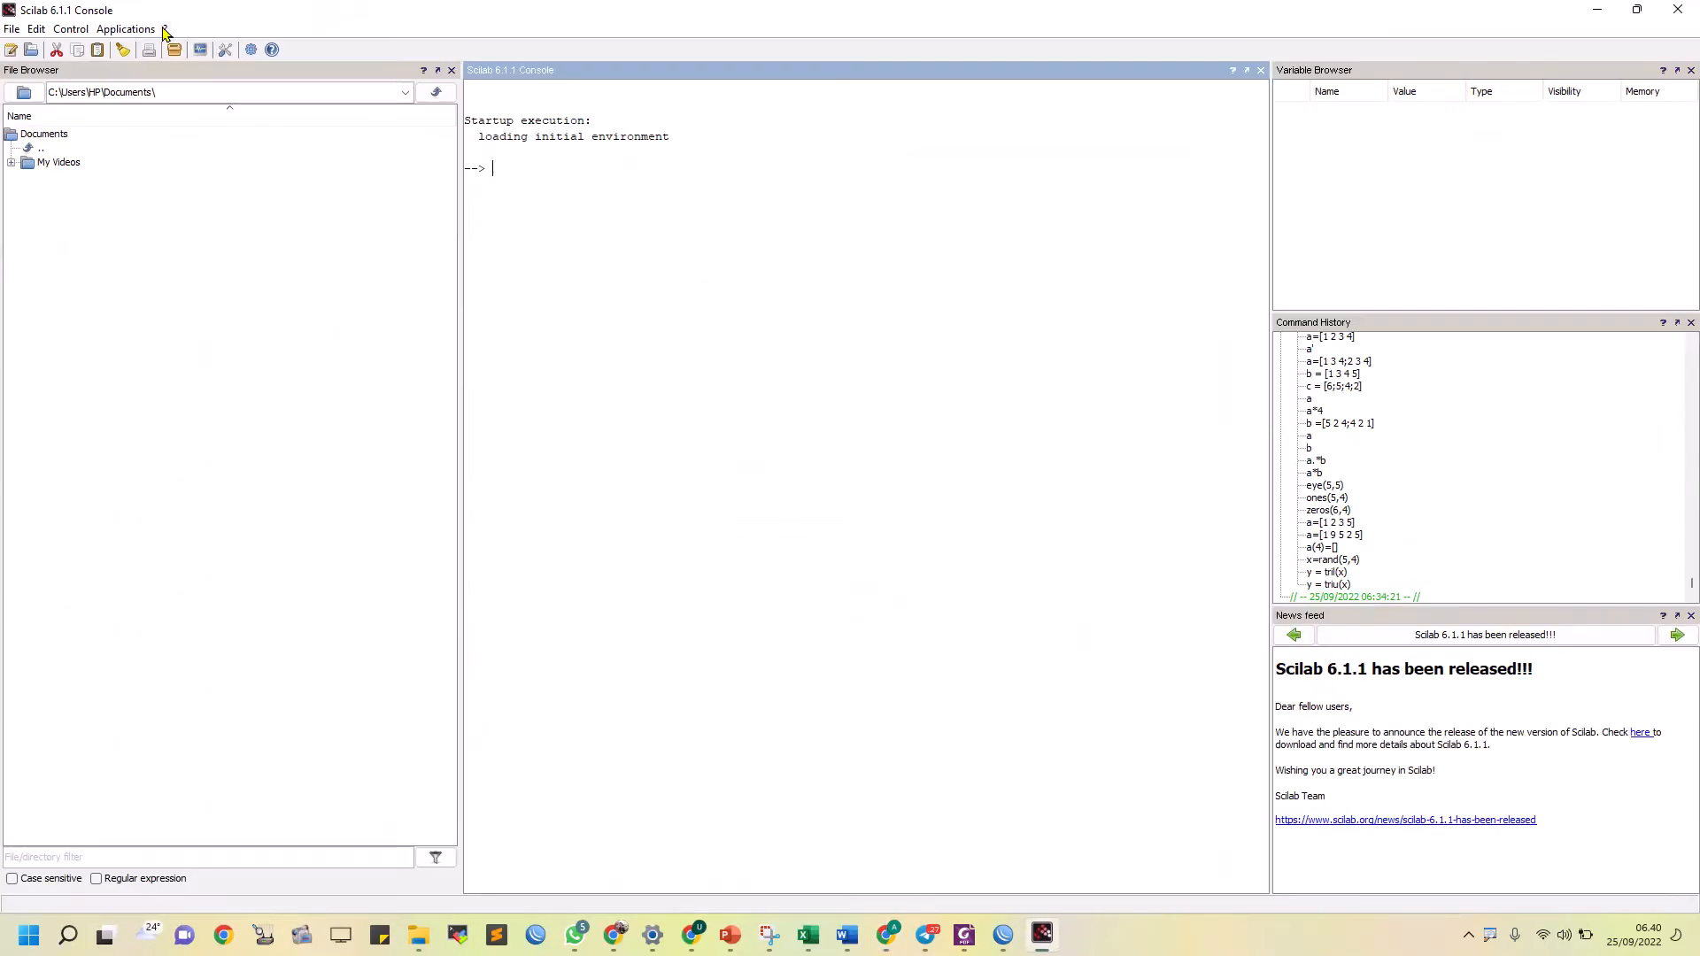
key(alt+Tab)
key(alt+Tab)
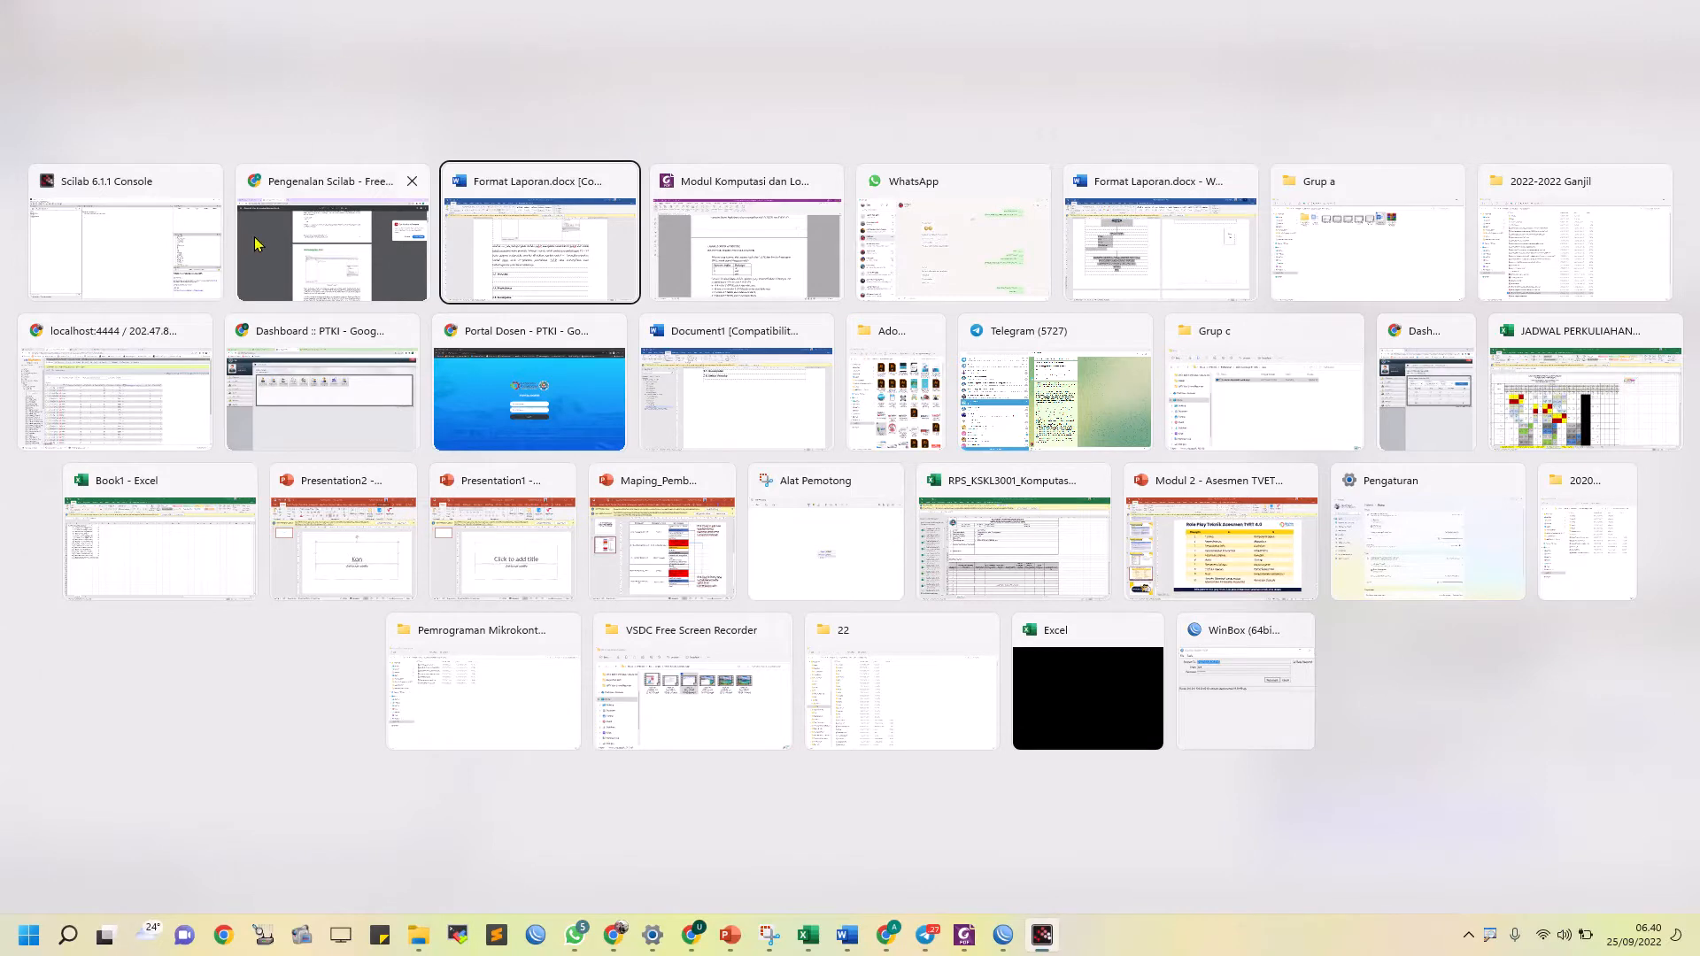
click(293, 235)
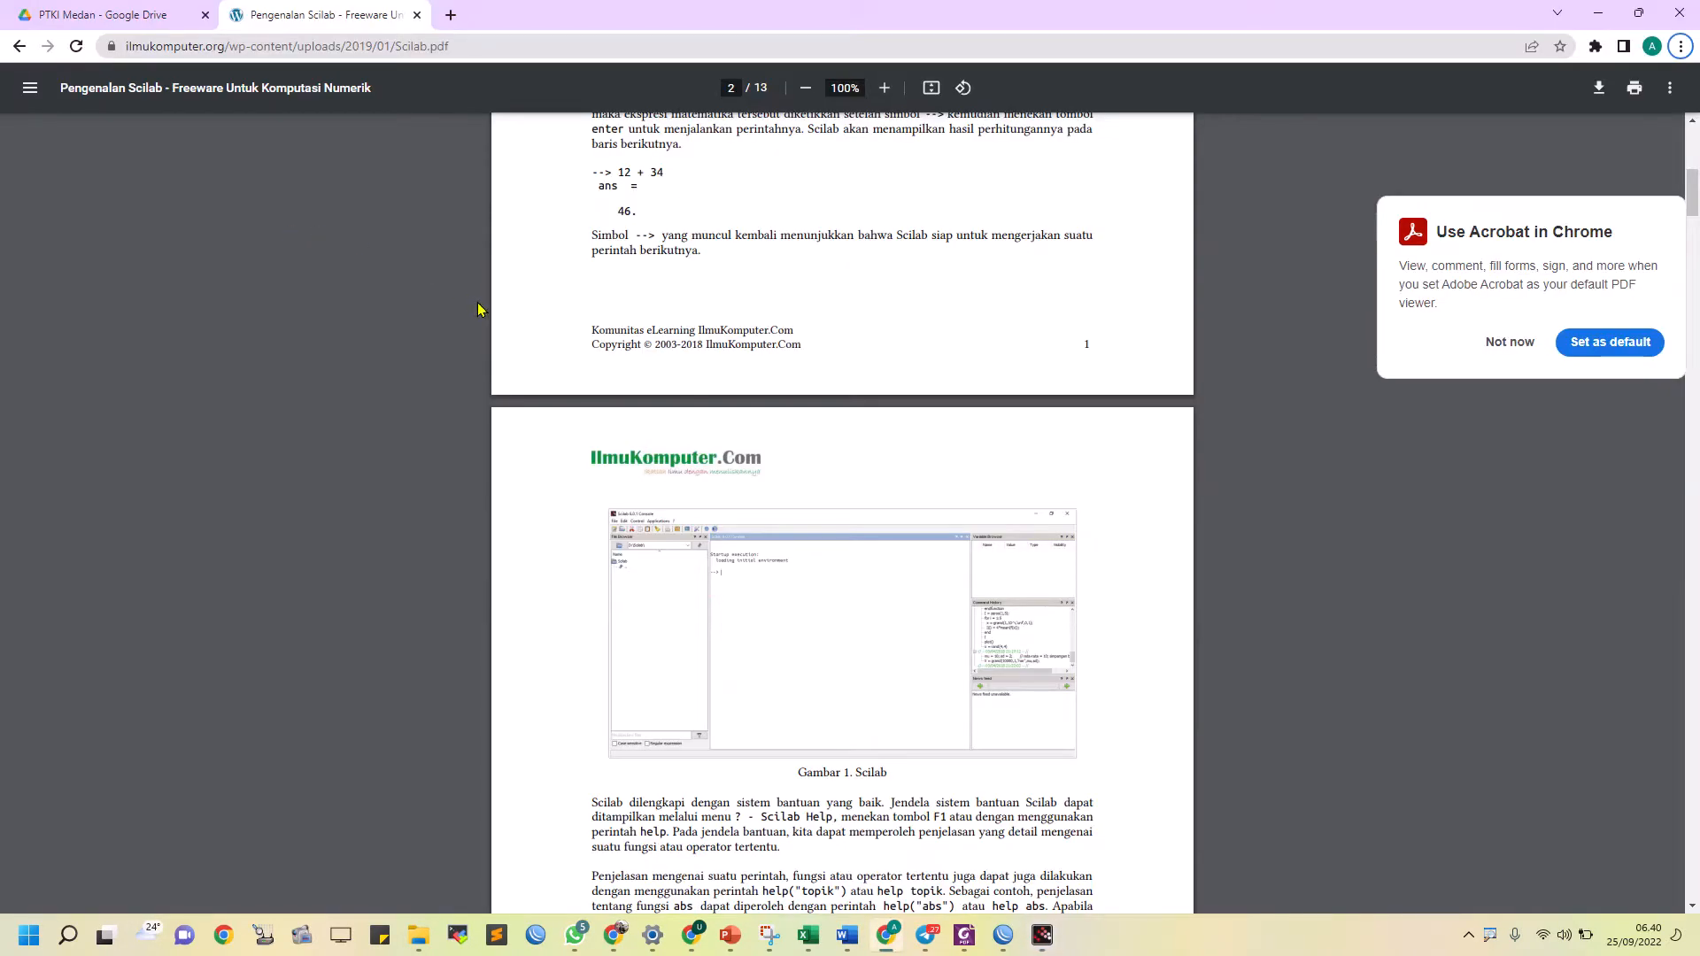
scroll(676, 580, down, 3)
scroll(651, 593, up, 4)
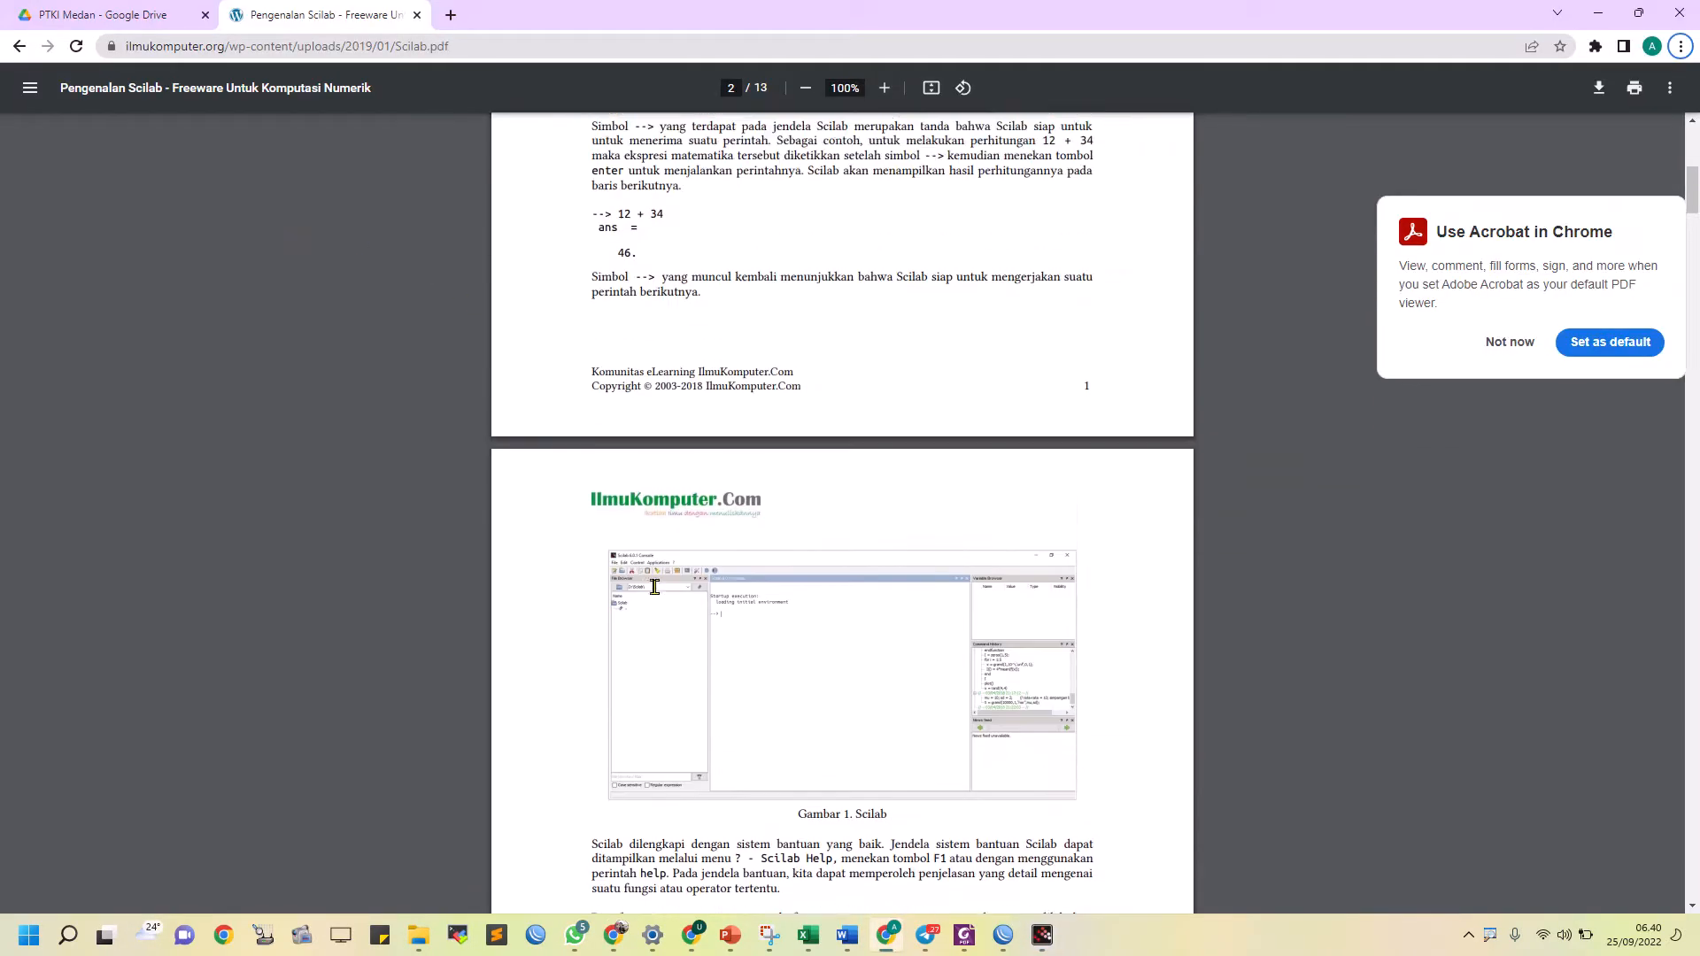
scroll(655, 587, up, 3)
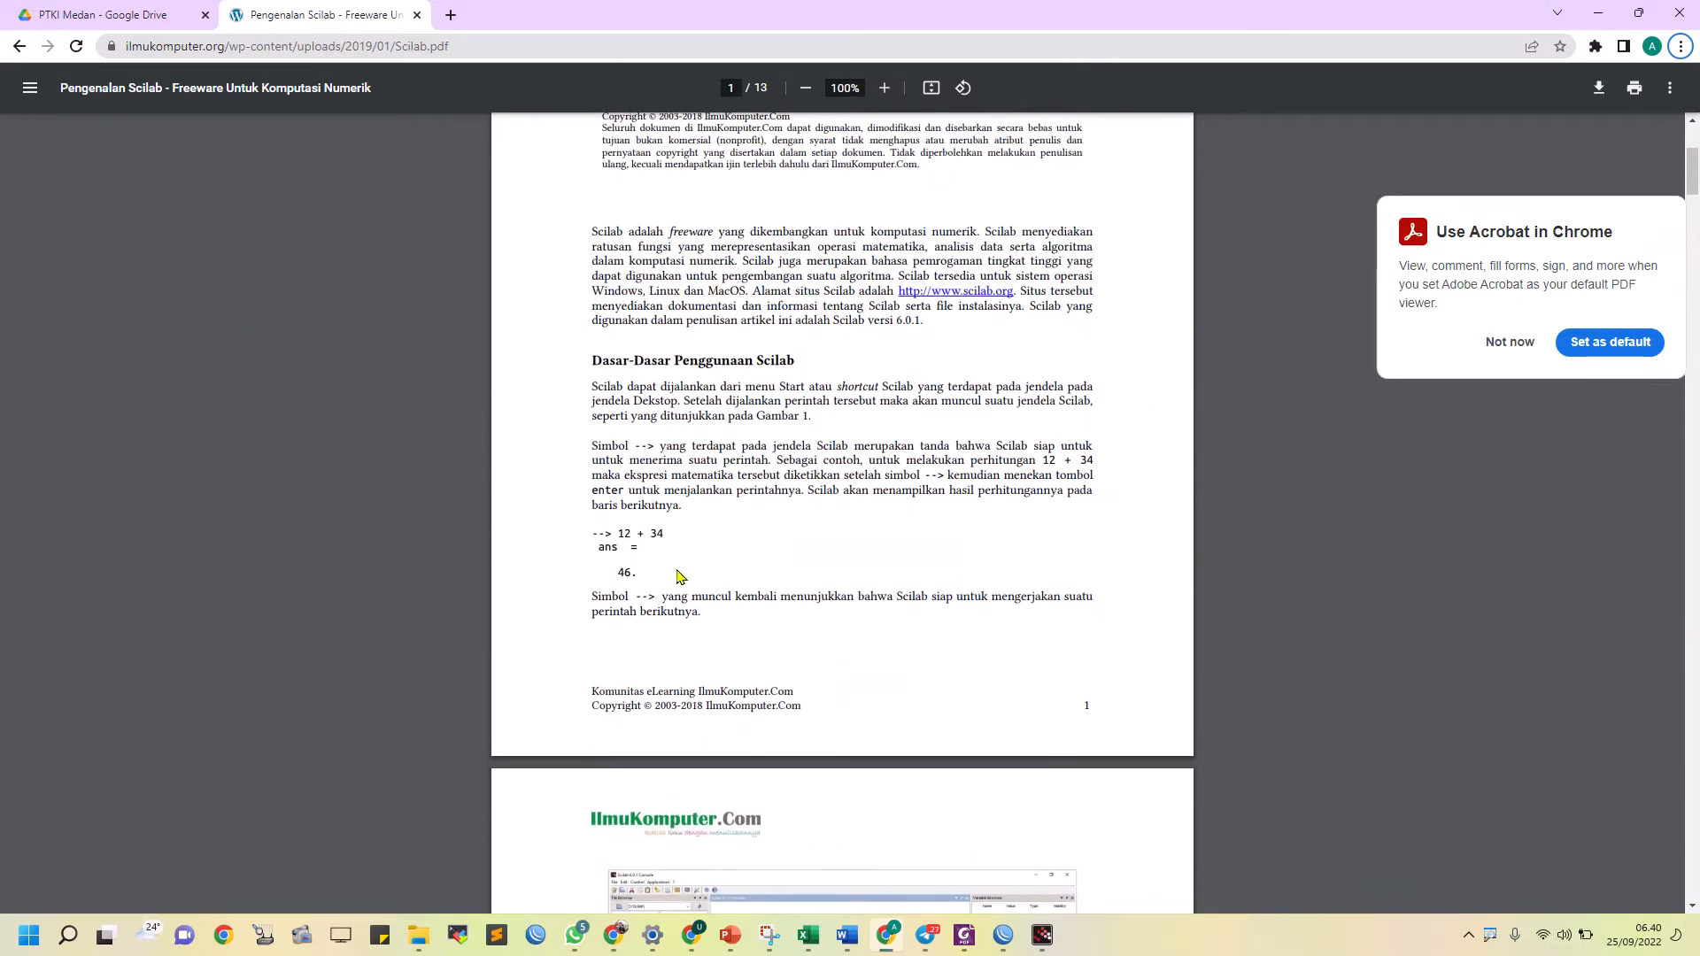
scroll(673, 611, down, 6)
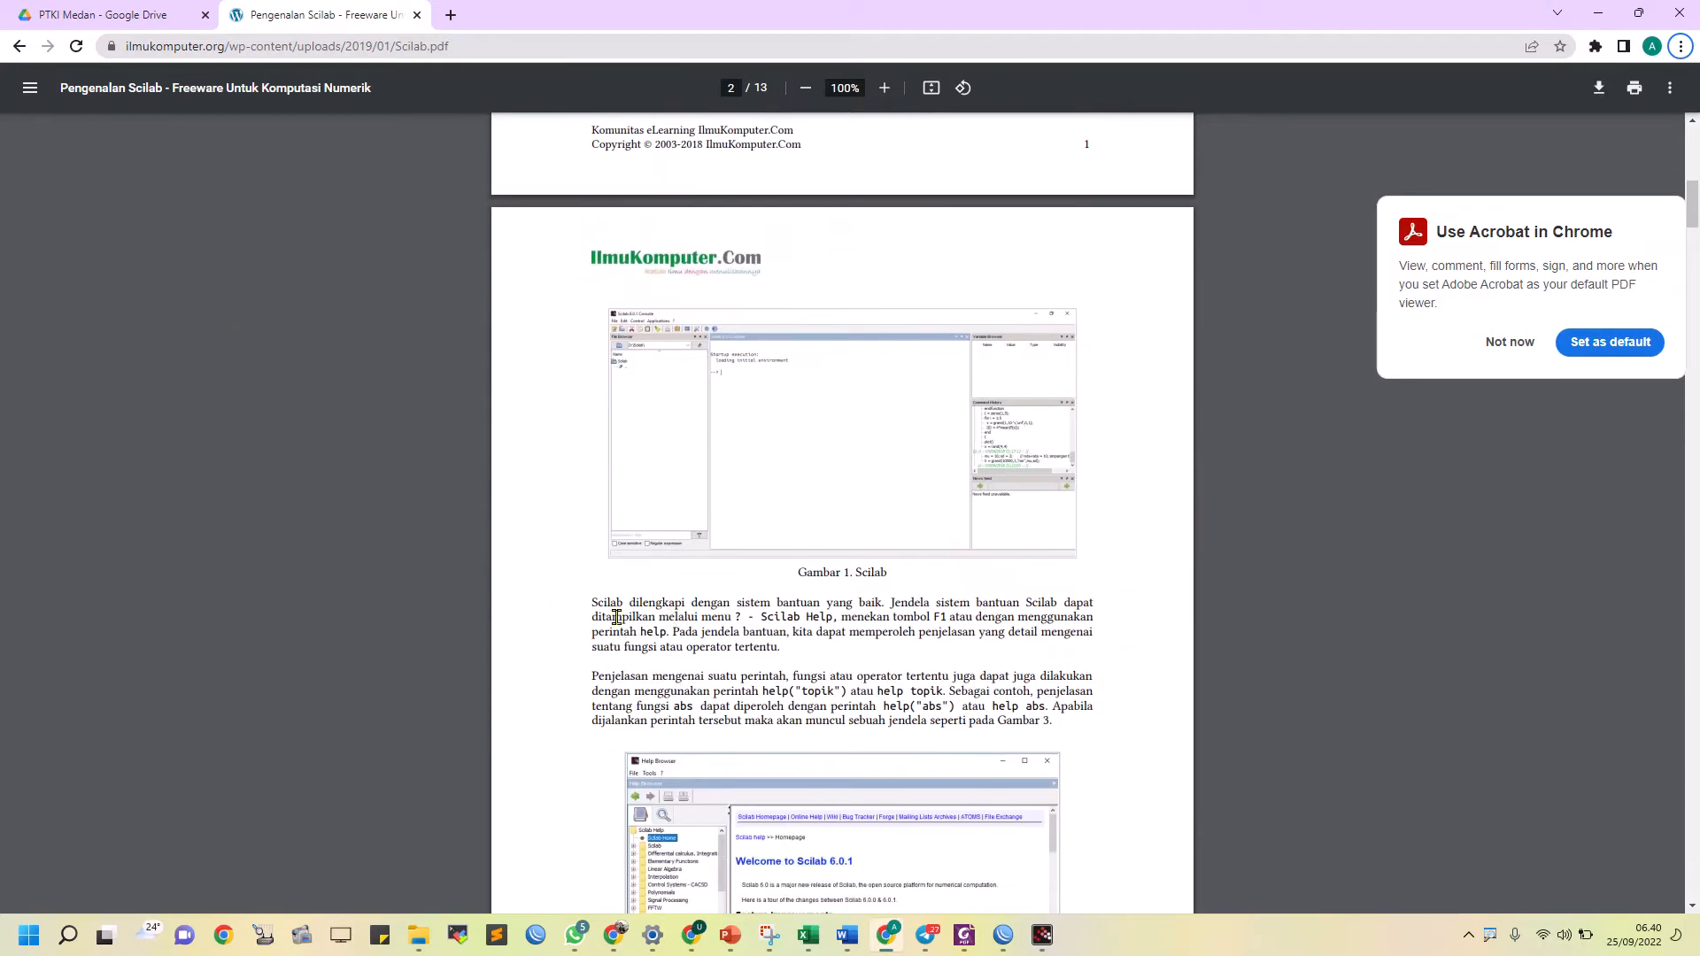
drag(584, 603, 1051, 716)
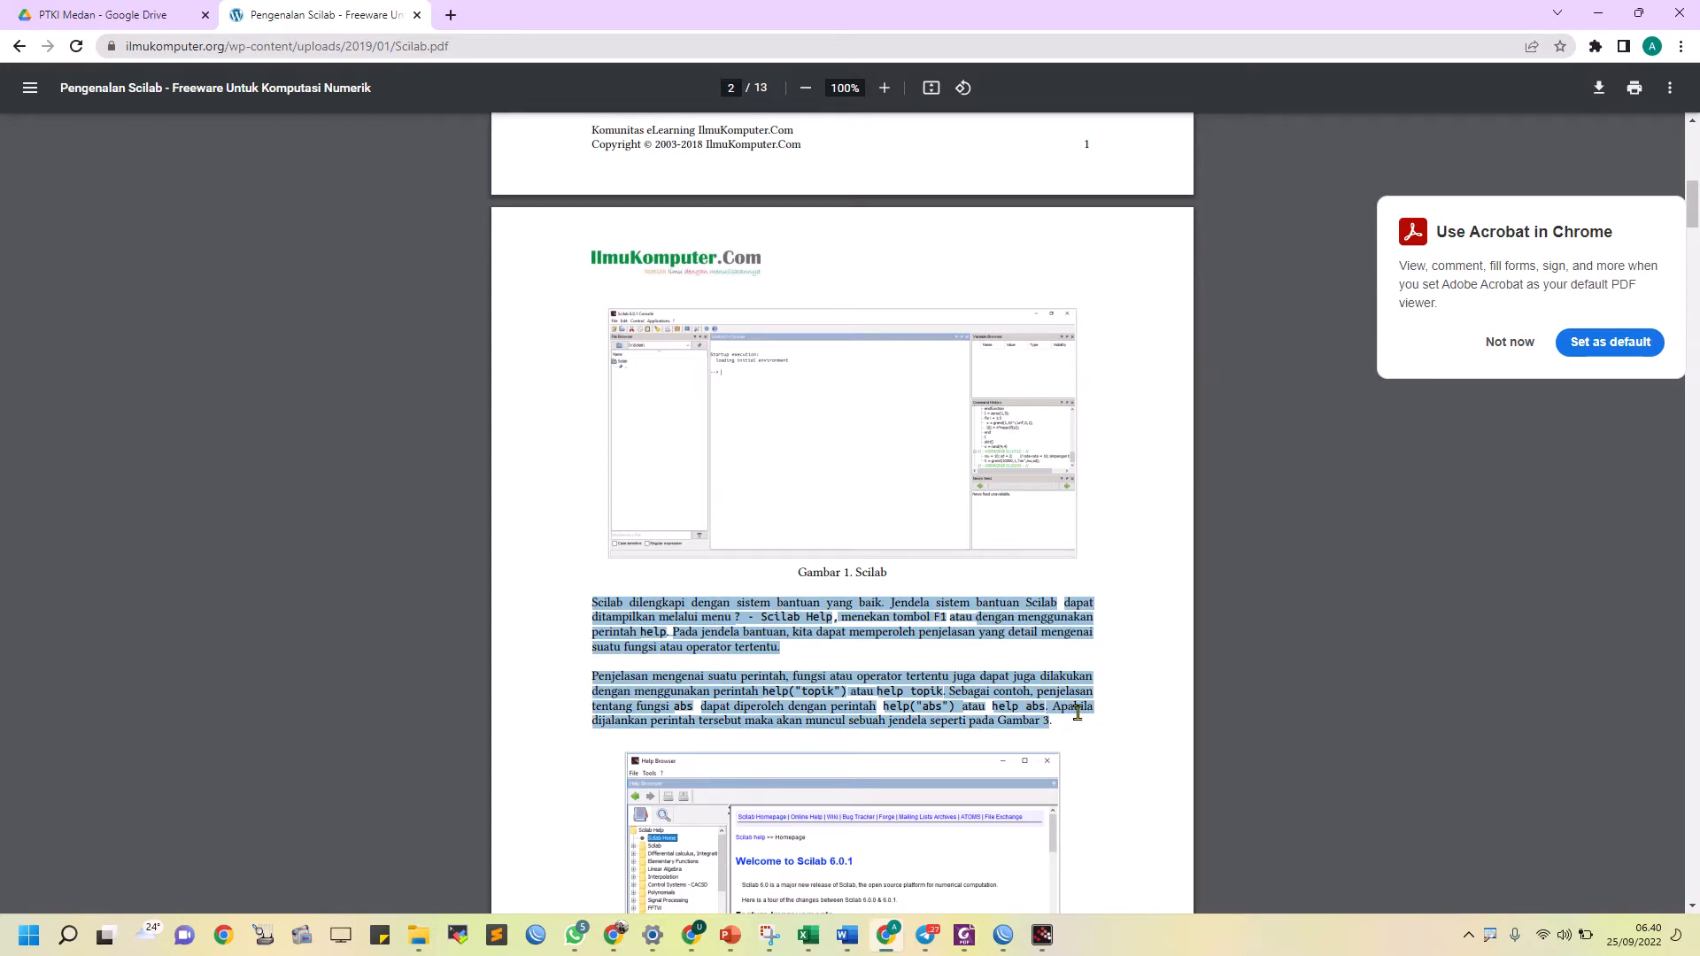
Return to the Word report and paste the copied paragraphs as text only into the empty row above 1.3. Prosedur
click(1598, 12)
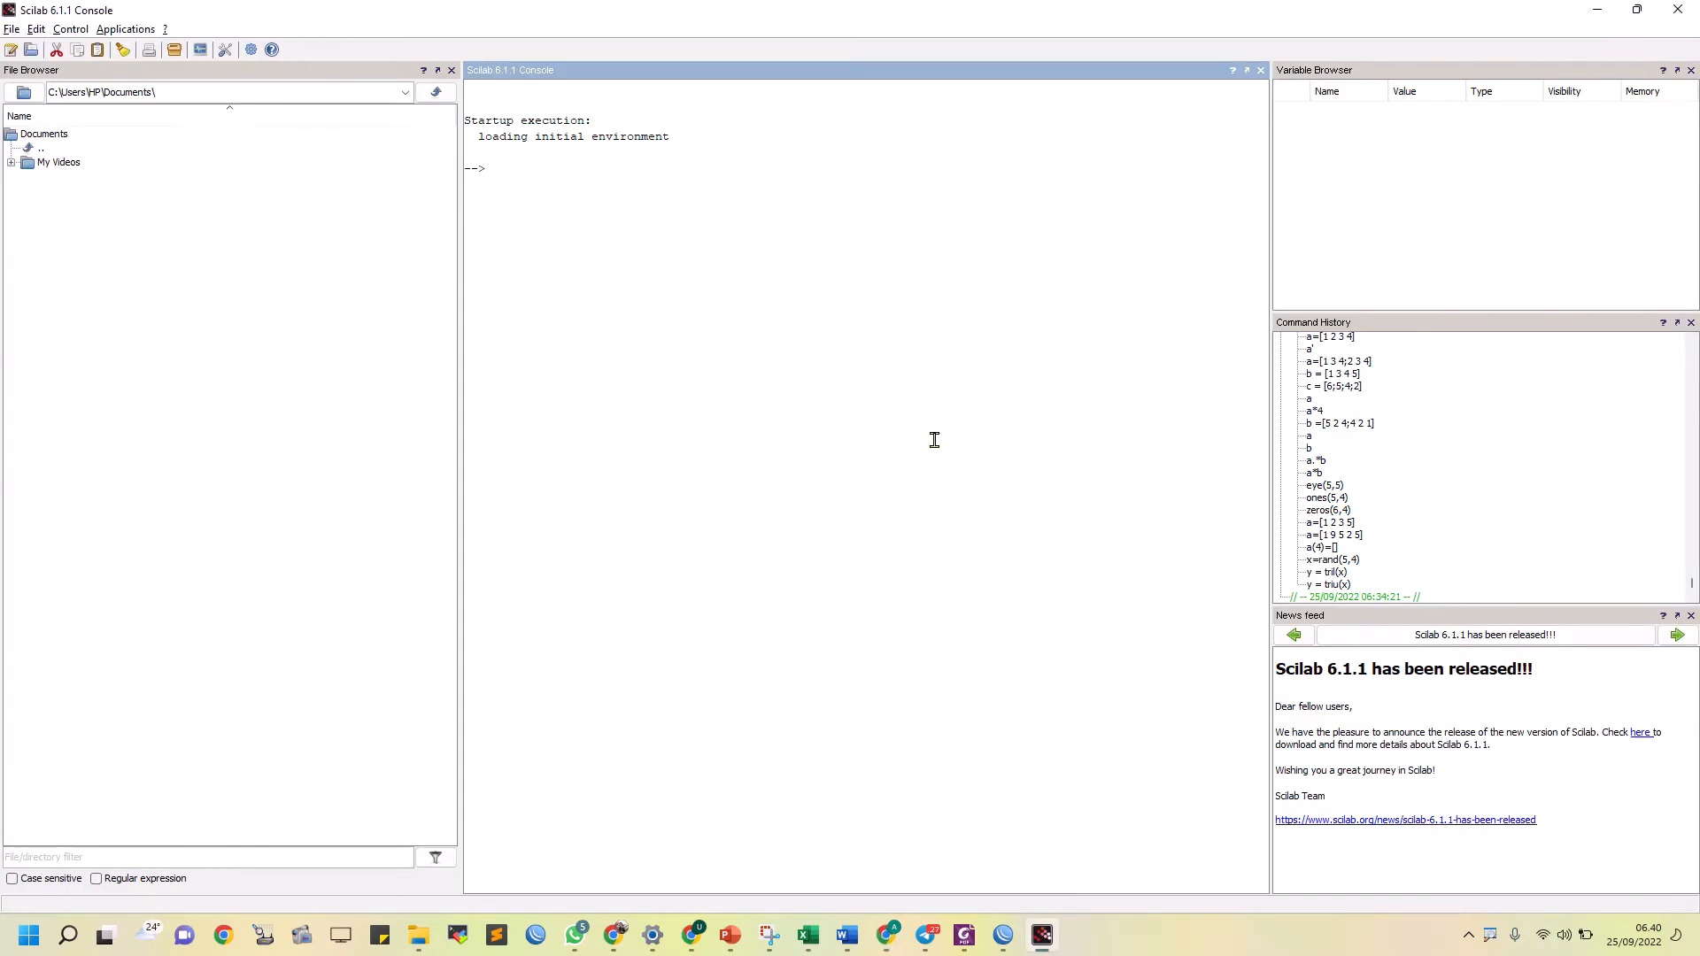
key(alt+Tab)
key(alt+Tab)
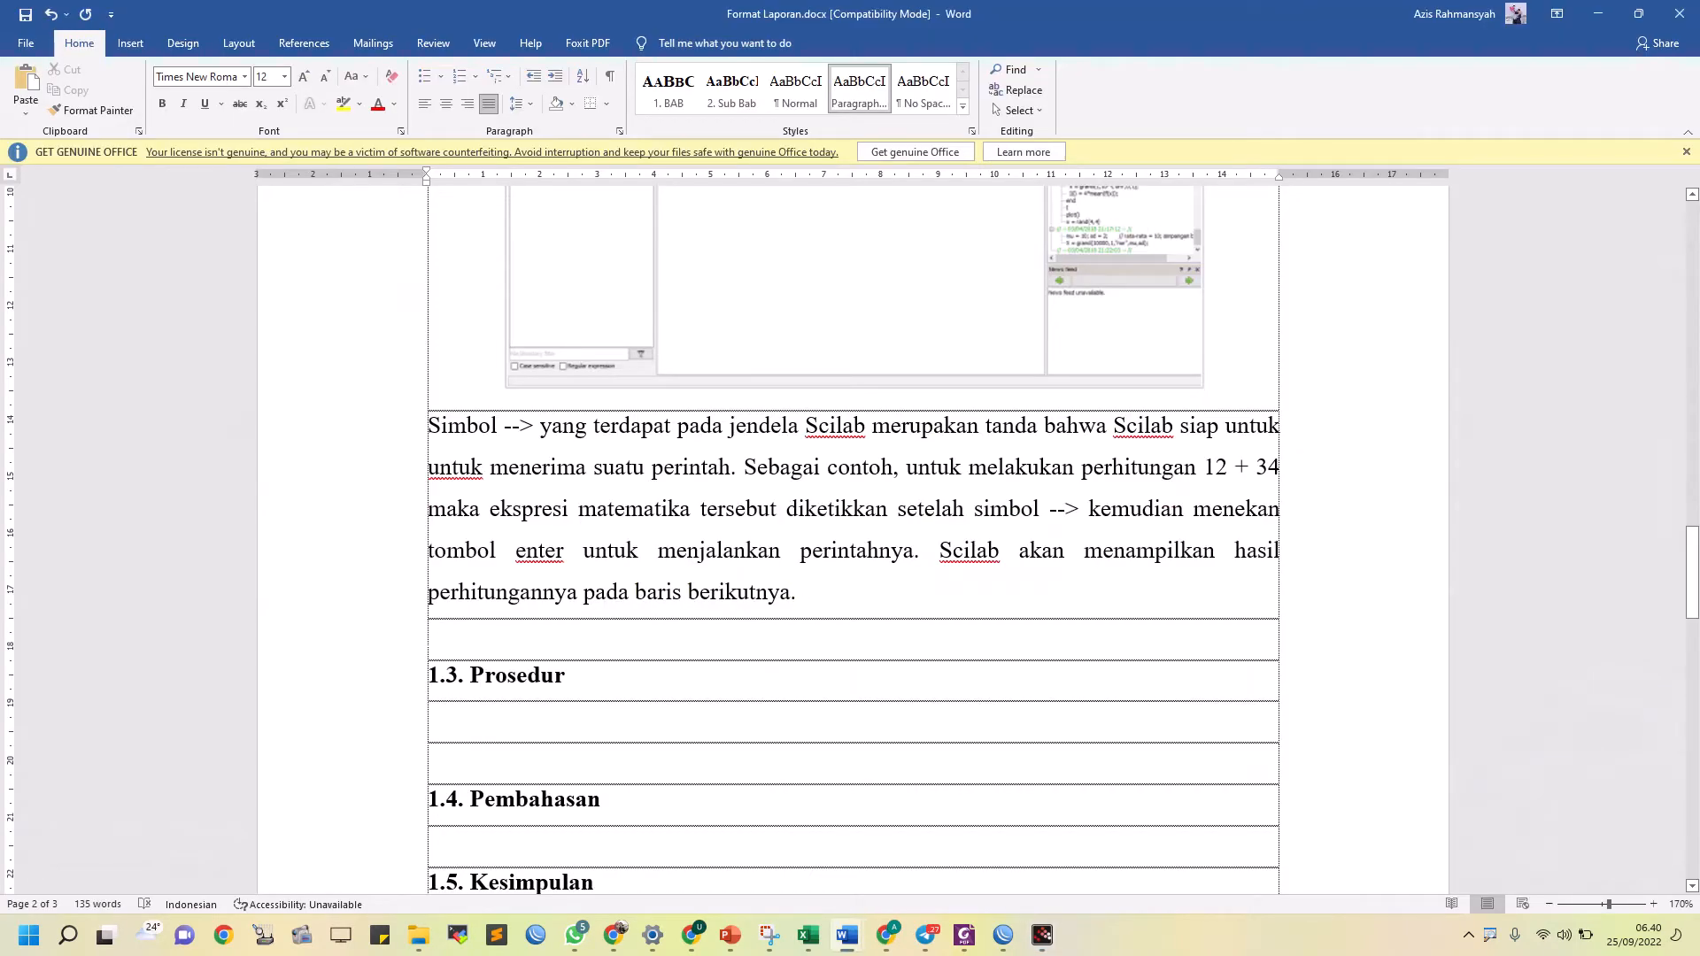
right_click(561, 645)
click(647, 726)
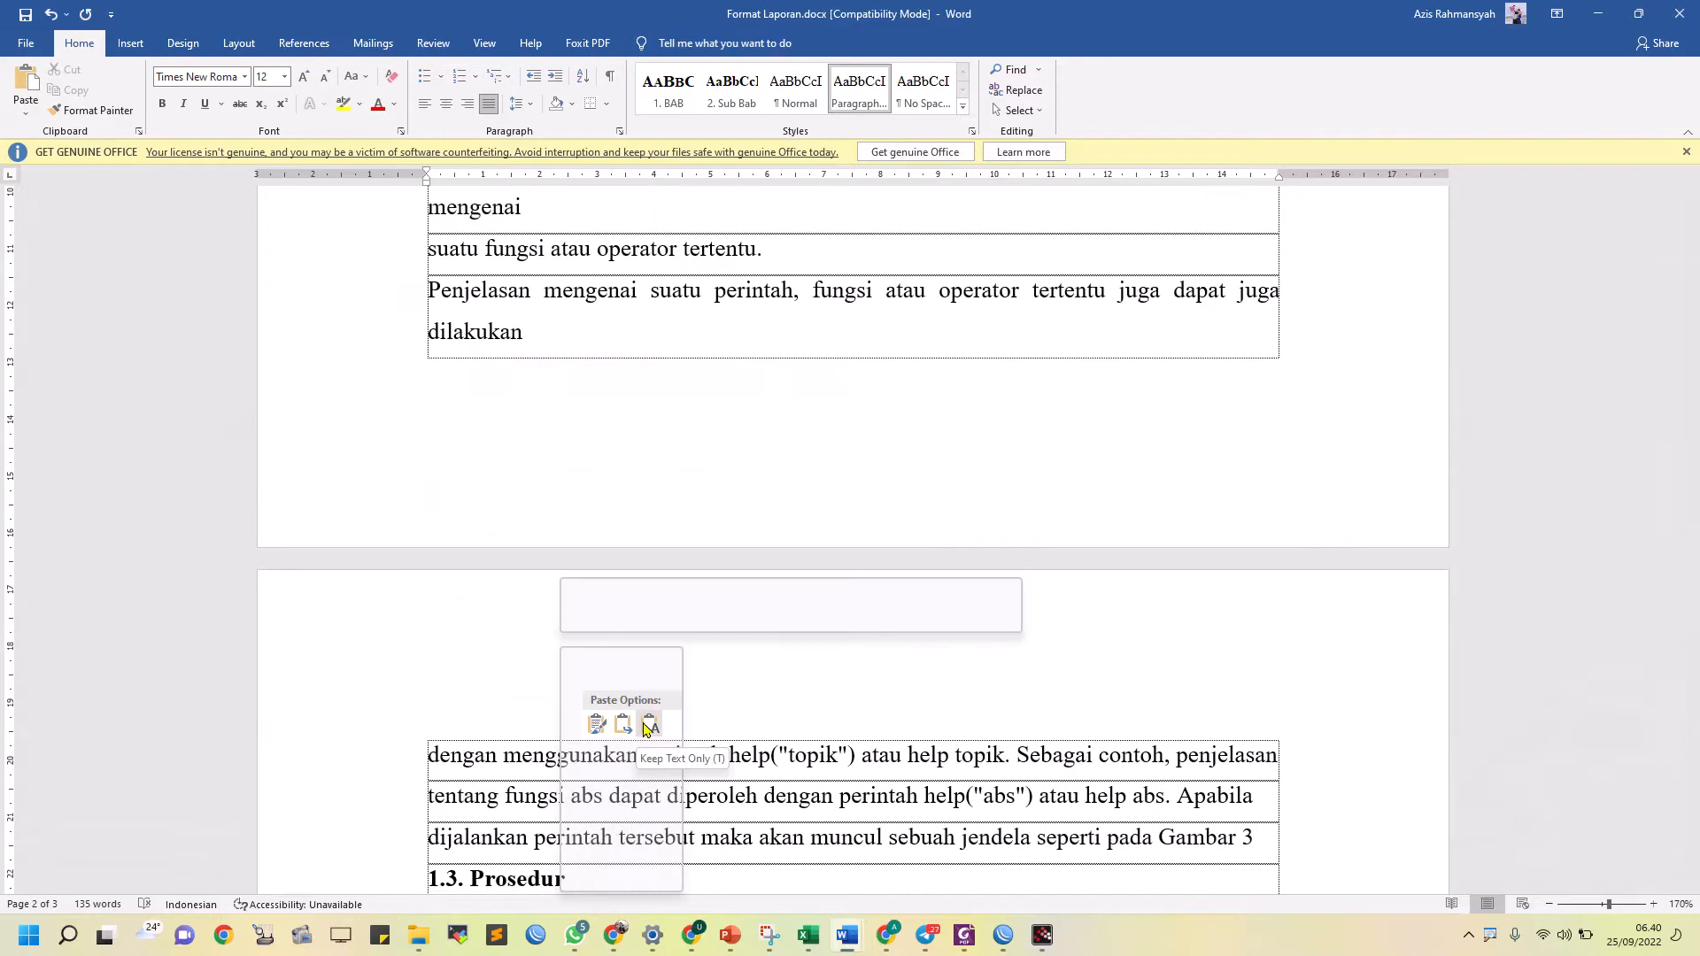
Join the broken lines from "ditampilkan melalui menu" to "operator tertentu." into one continuous paragraph with spaces between the joined words
scroll(641, 715, up, 6)
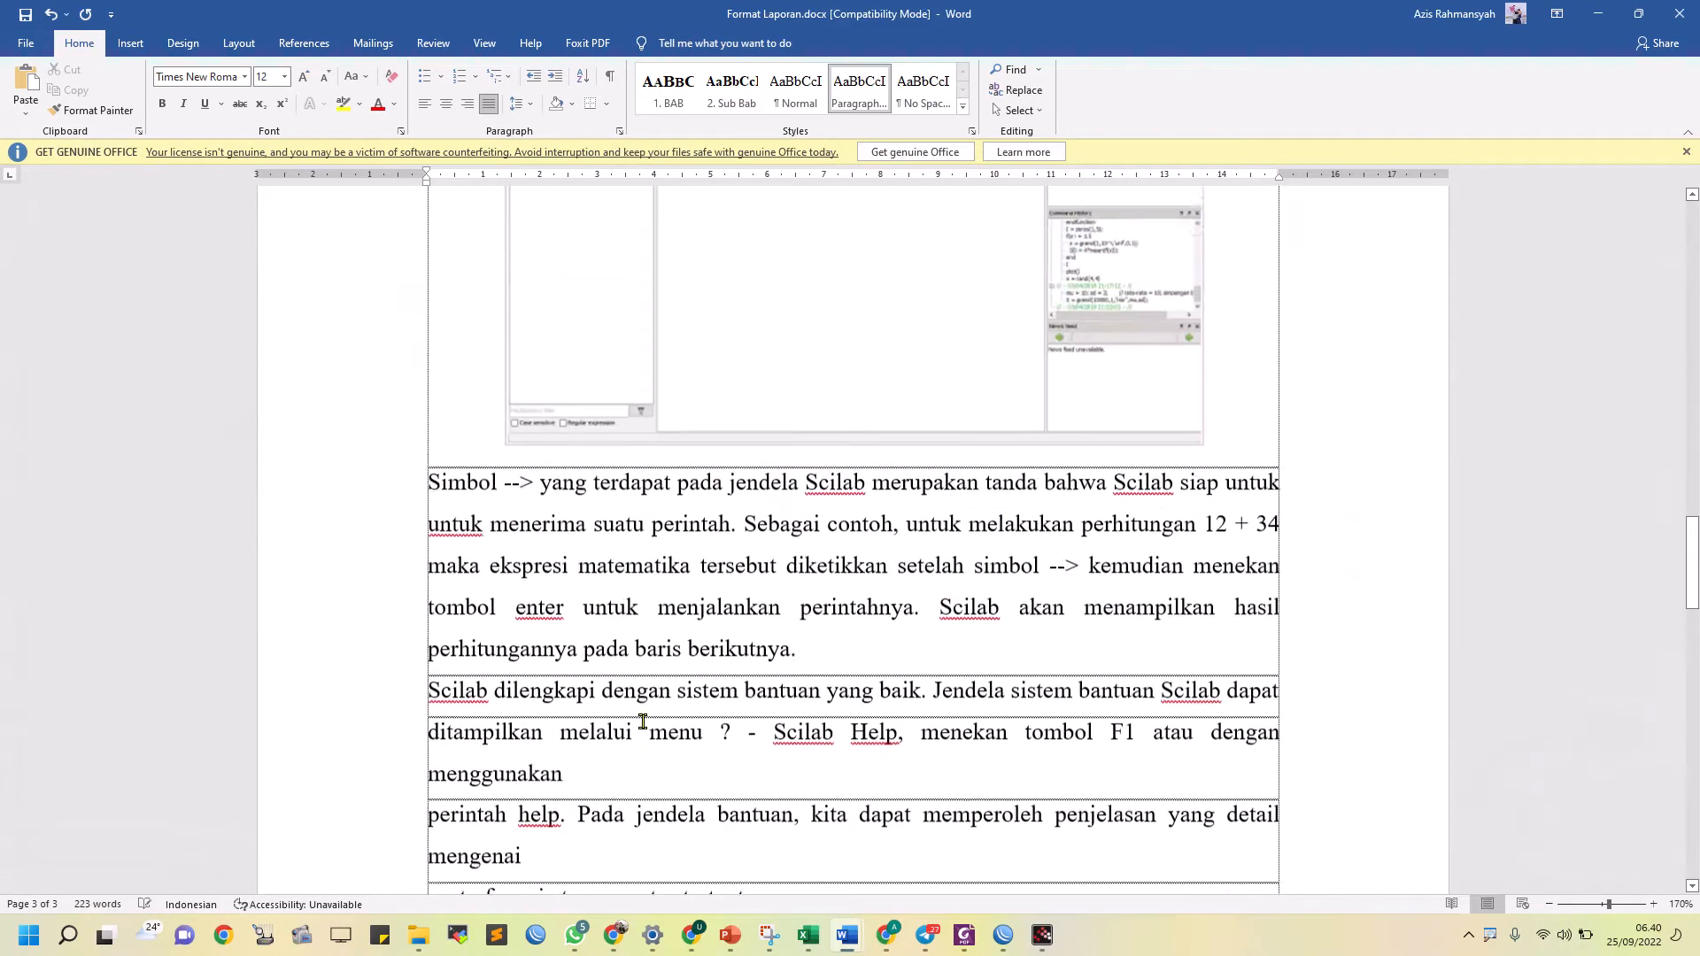
scroll(645, 721, up, 5)
scroll(644, 720, down, 6)
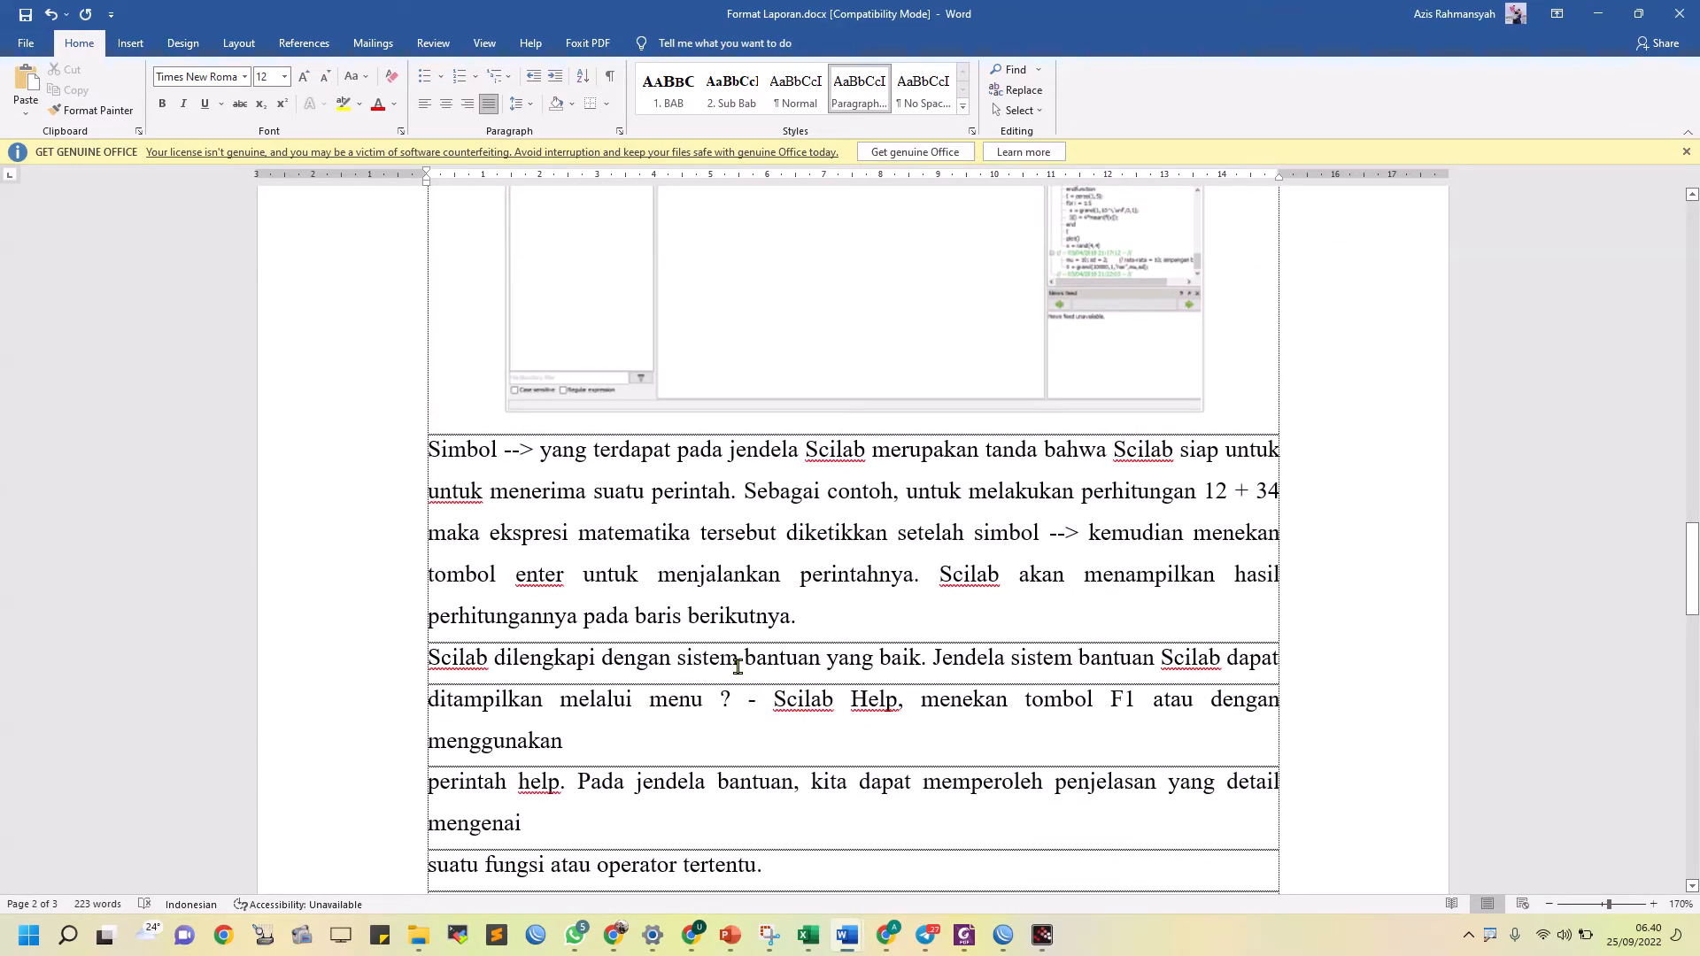
click(652, 741)
key(Delete)
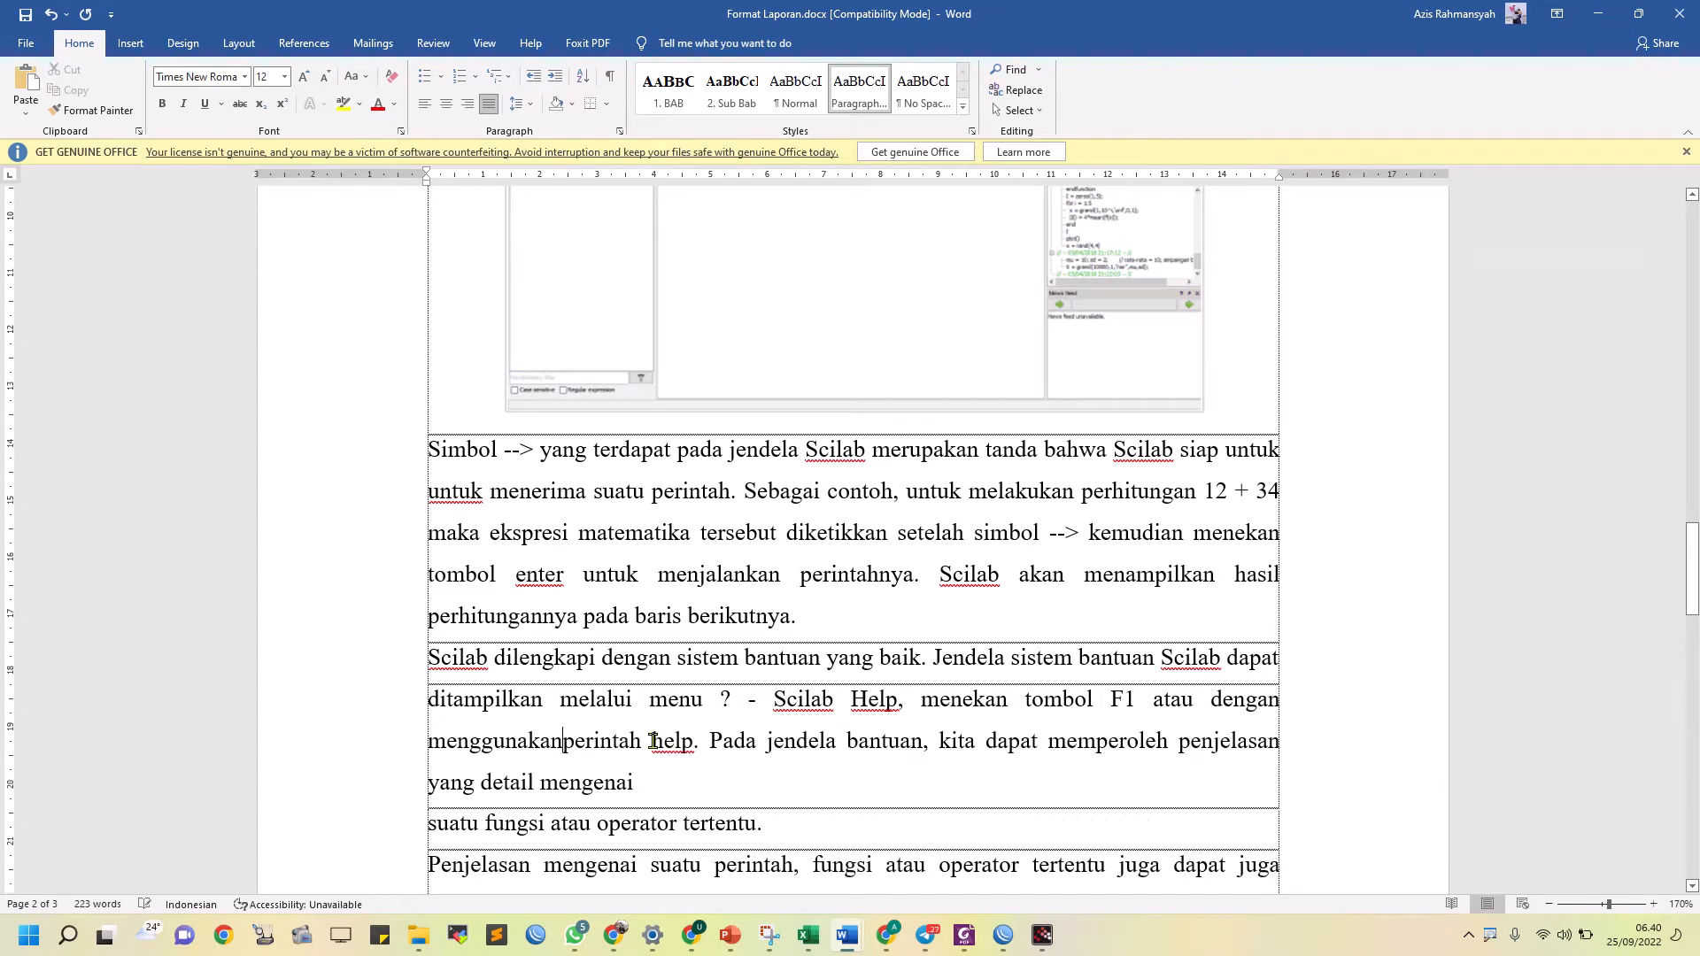
key(Delete)
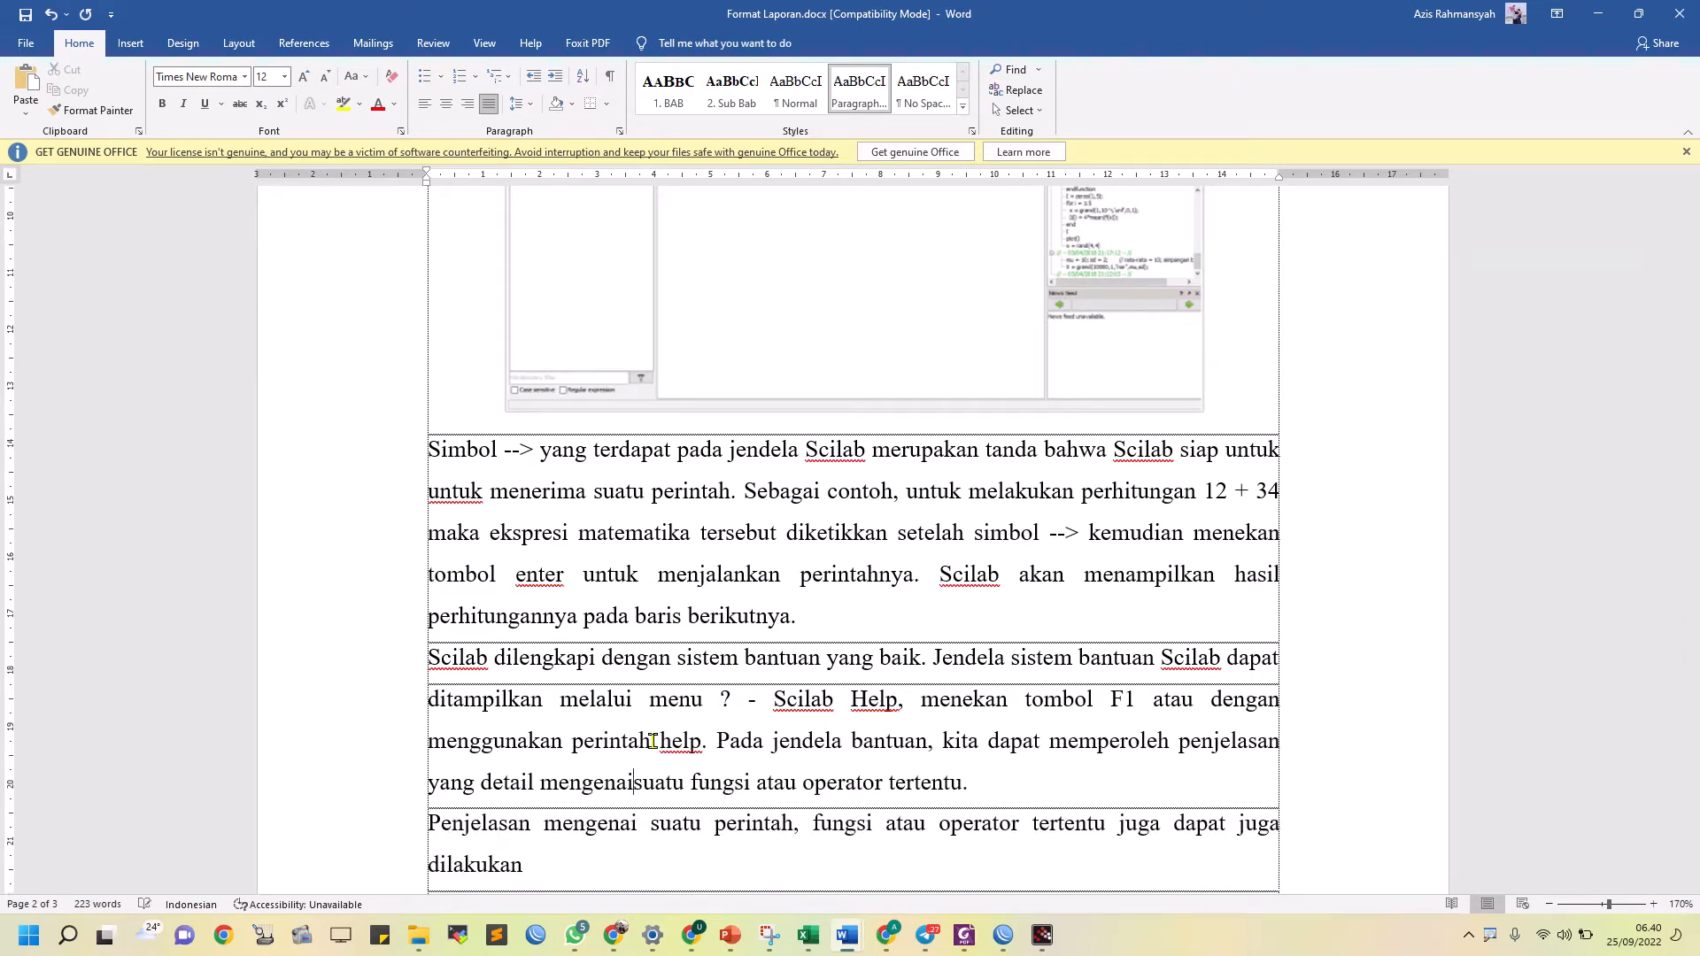
key(End)
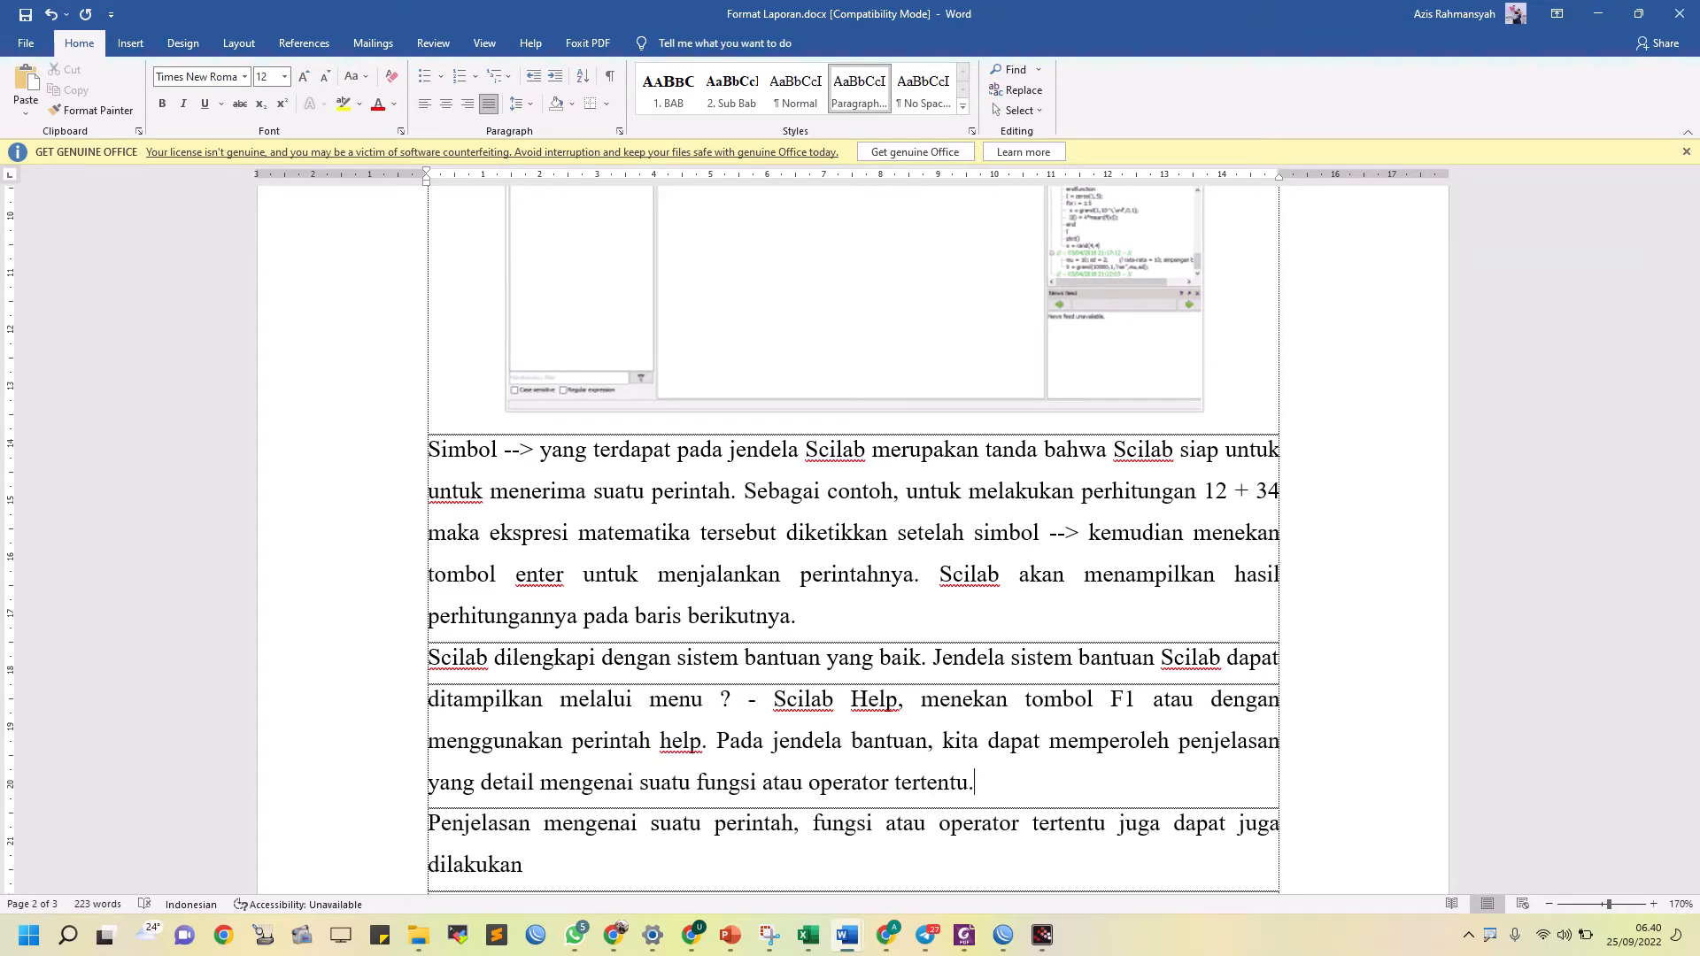
Join the broken lines from "Penjelasan mengenai suatu perintah" to "Gambar 3" into one continuous paragraph
key(Delete)
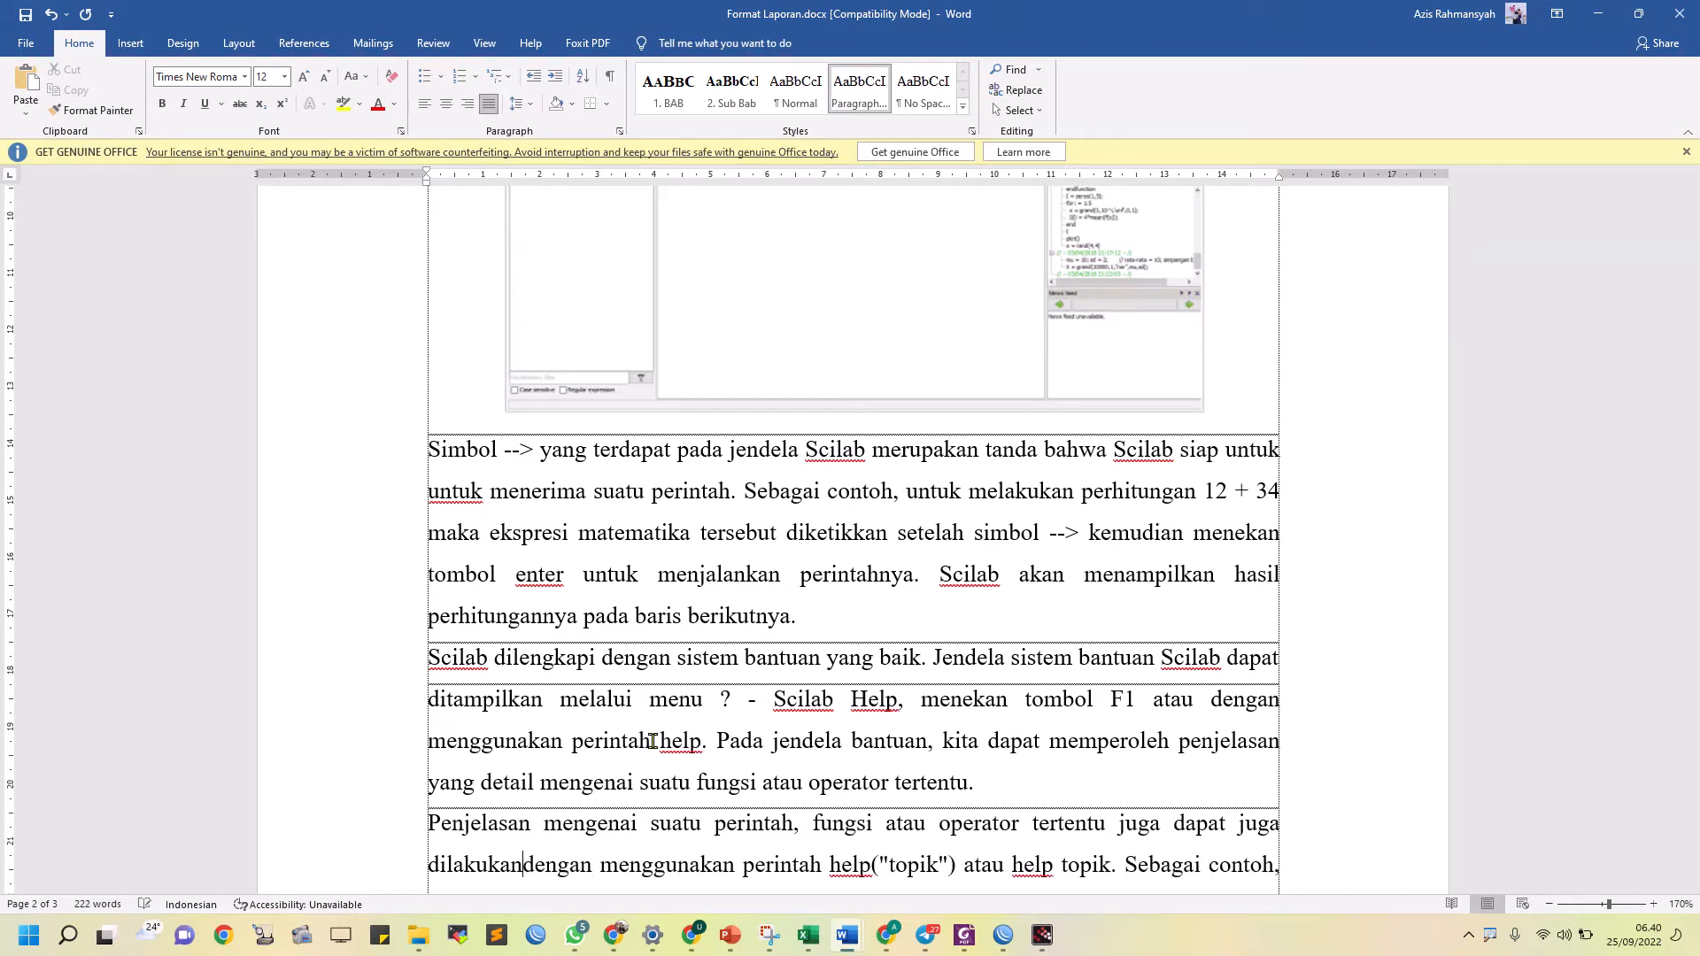
scroll(734, 609, down, 3)
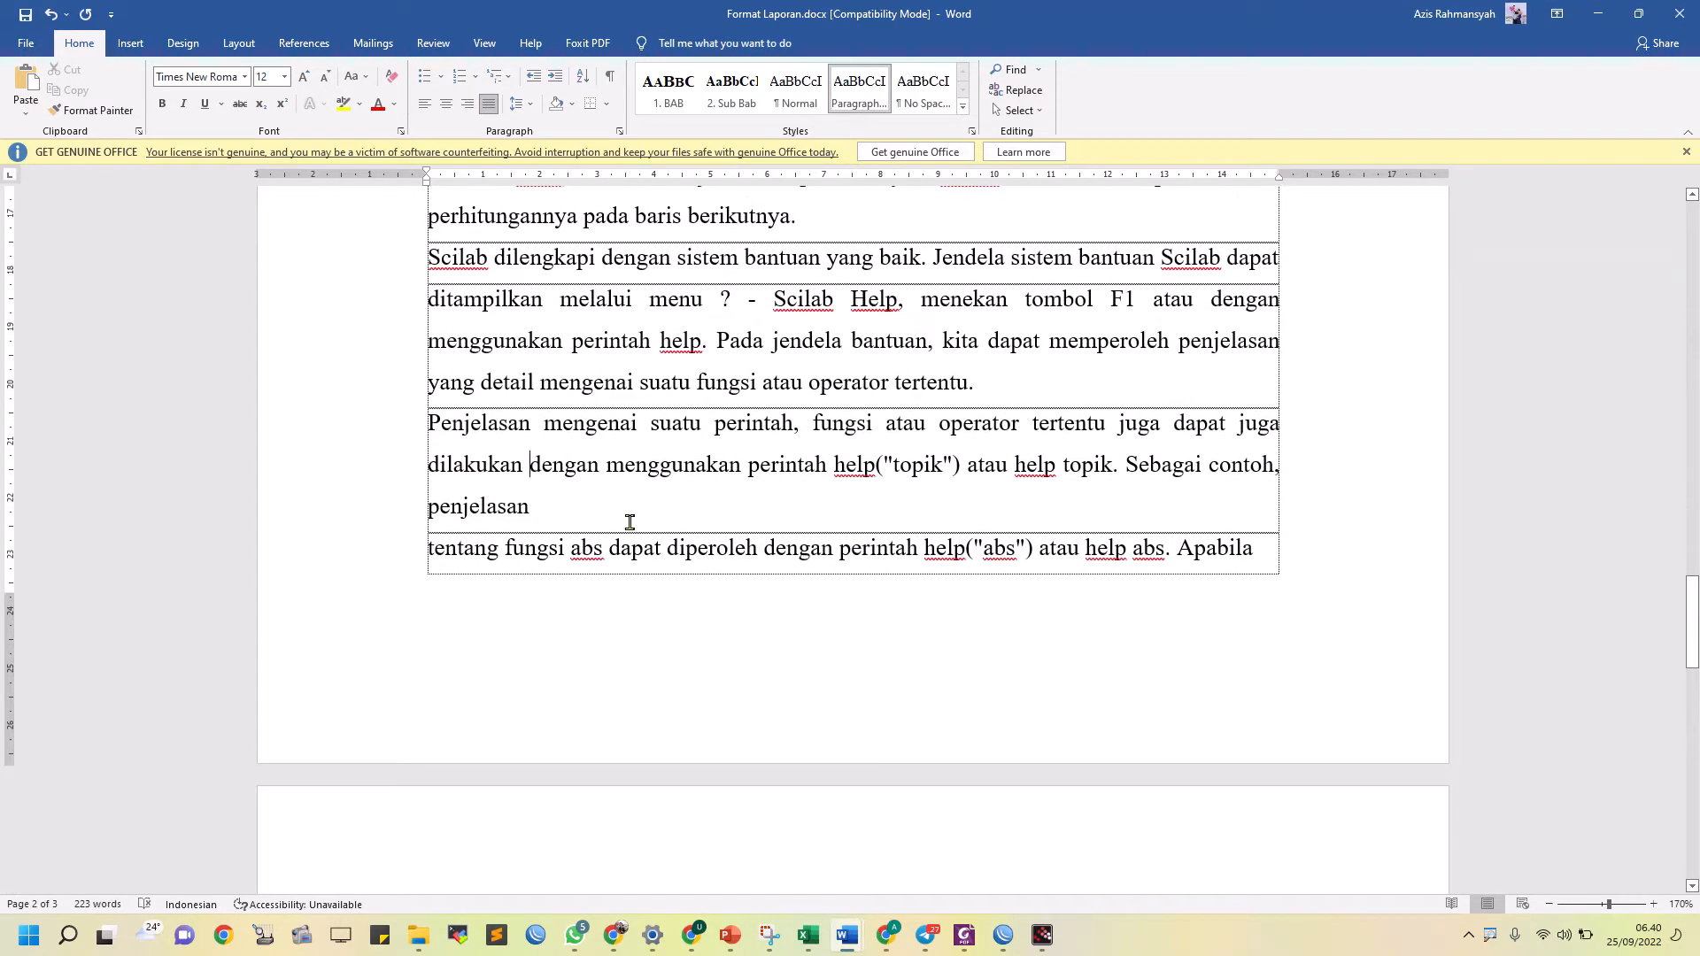
key(Delete)
key(Down)
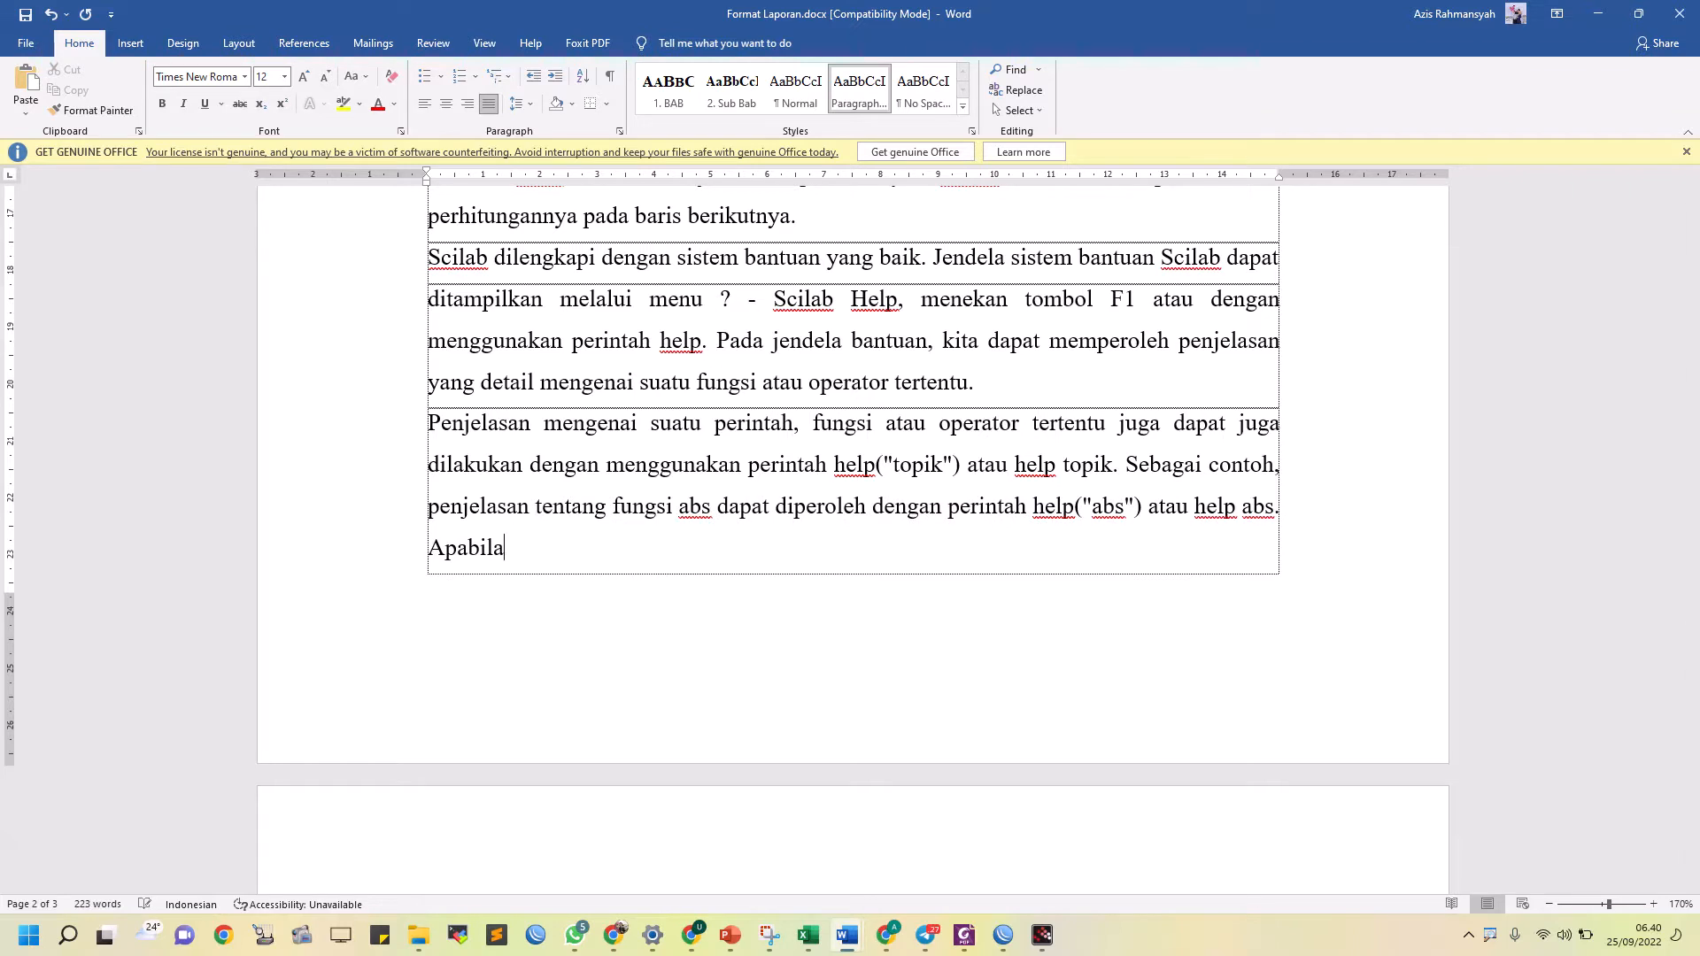
key(Delete)
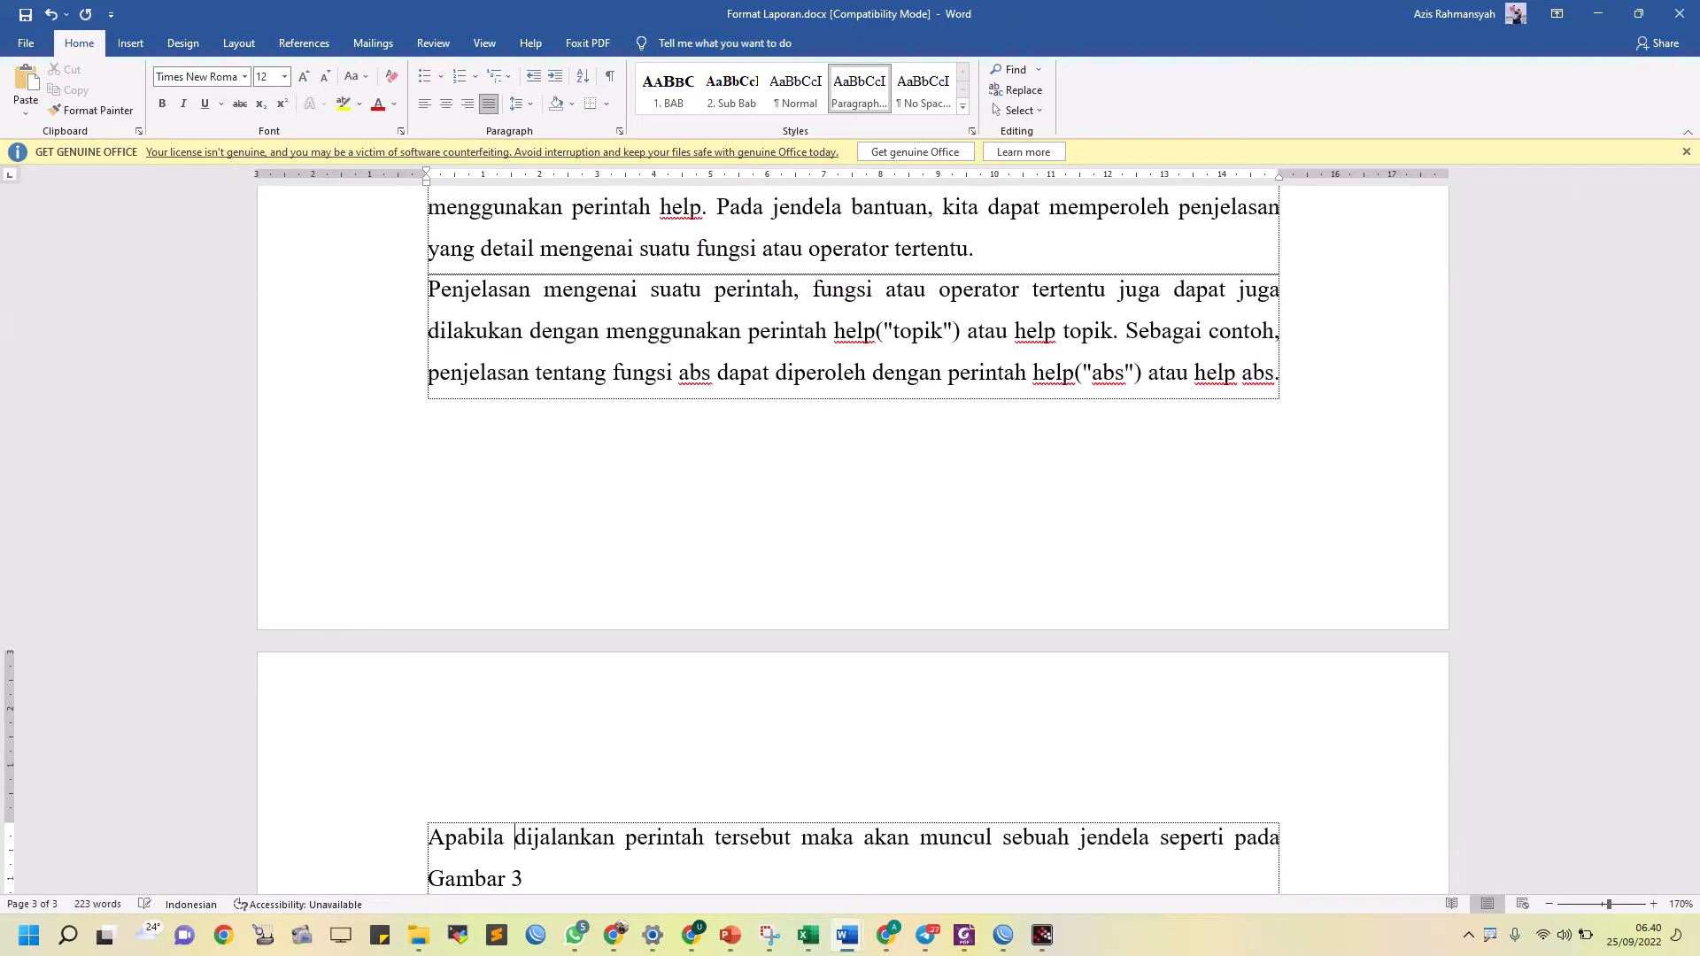
Delete the closing sentence "Apabila dijalankan perintah tersebut maka akan muncul sebuah jendela seperti pada Gambar 3" from the last Teori Dasar paragraph
scroll(559, 576, down, 3)
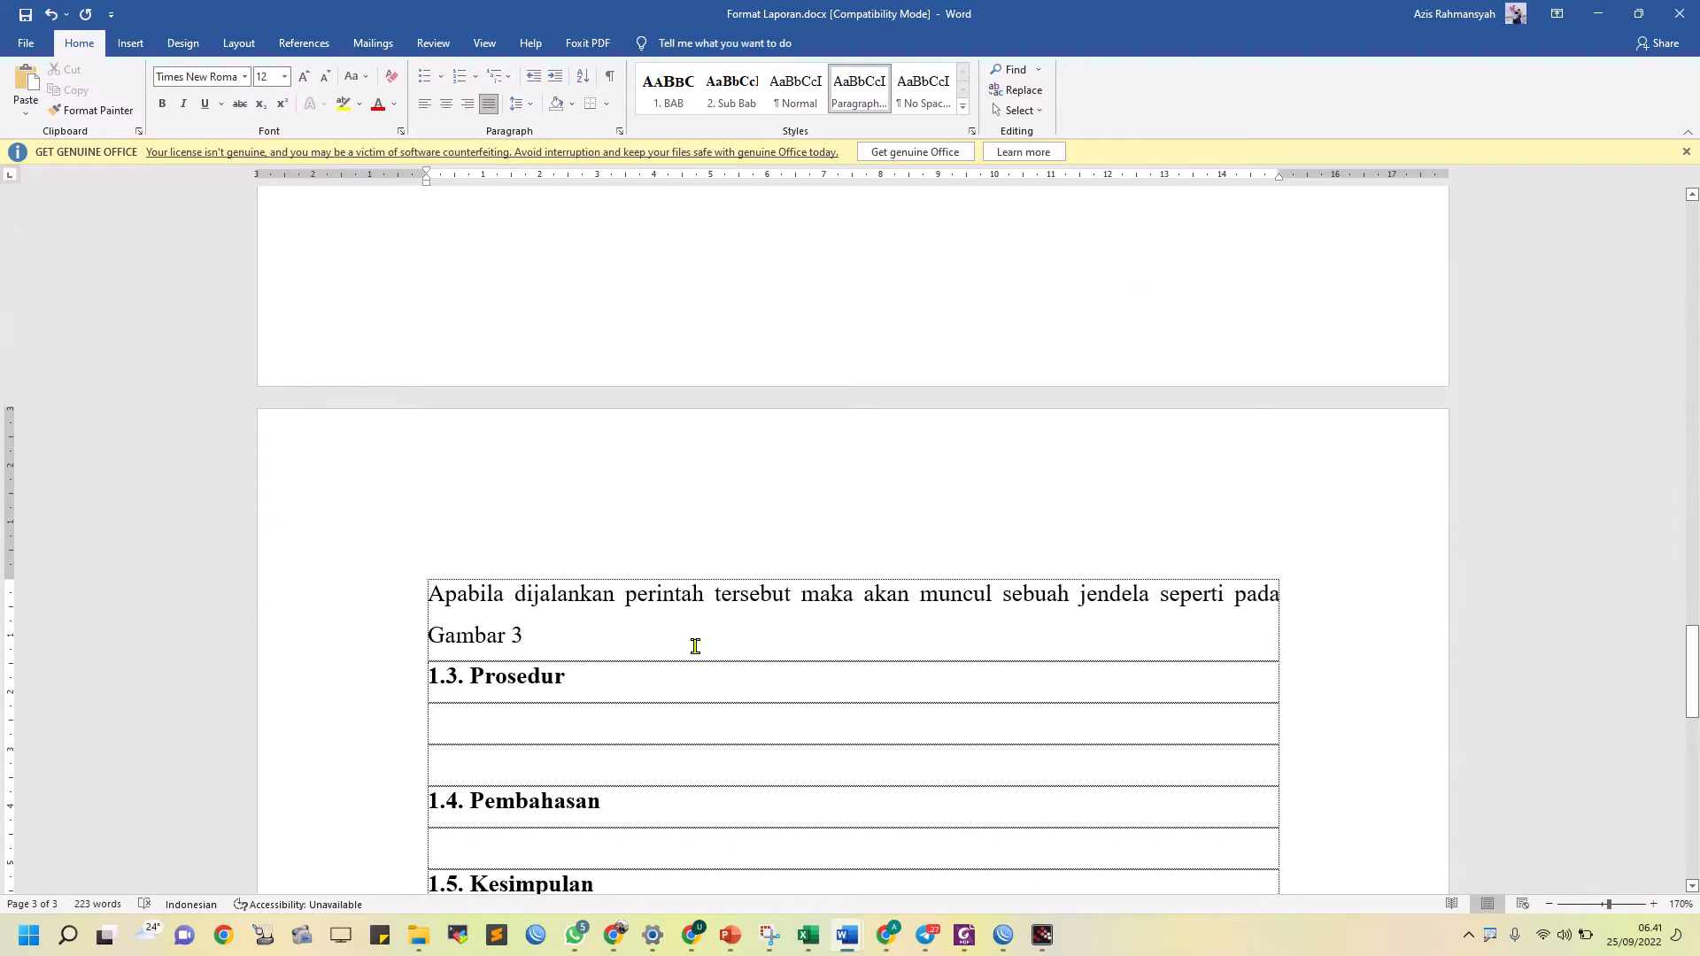
drag(695, 646, 1165, 613)
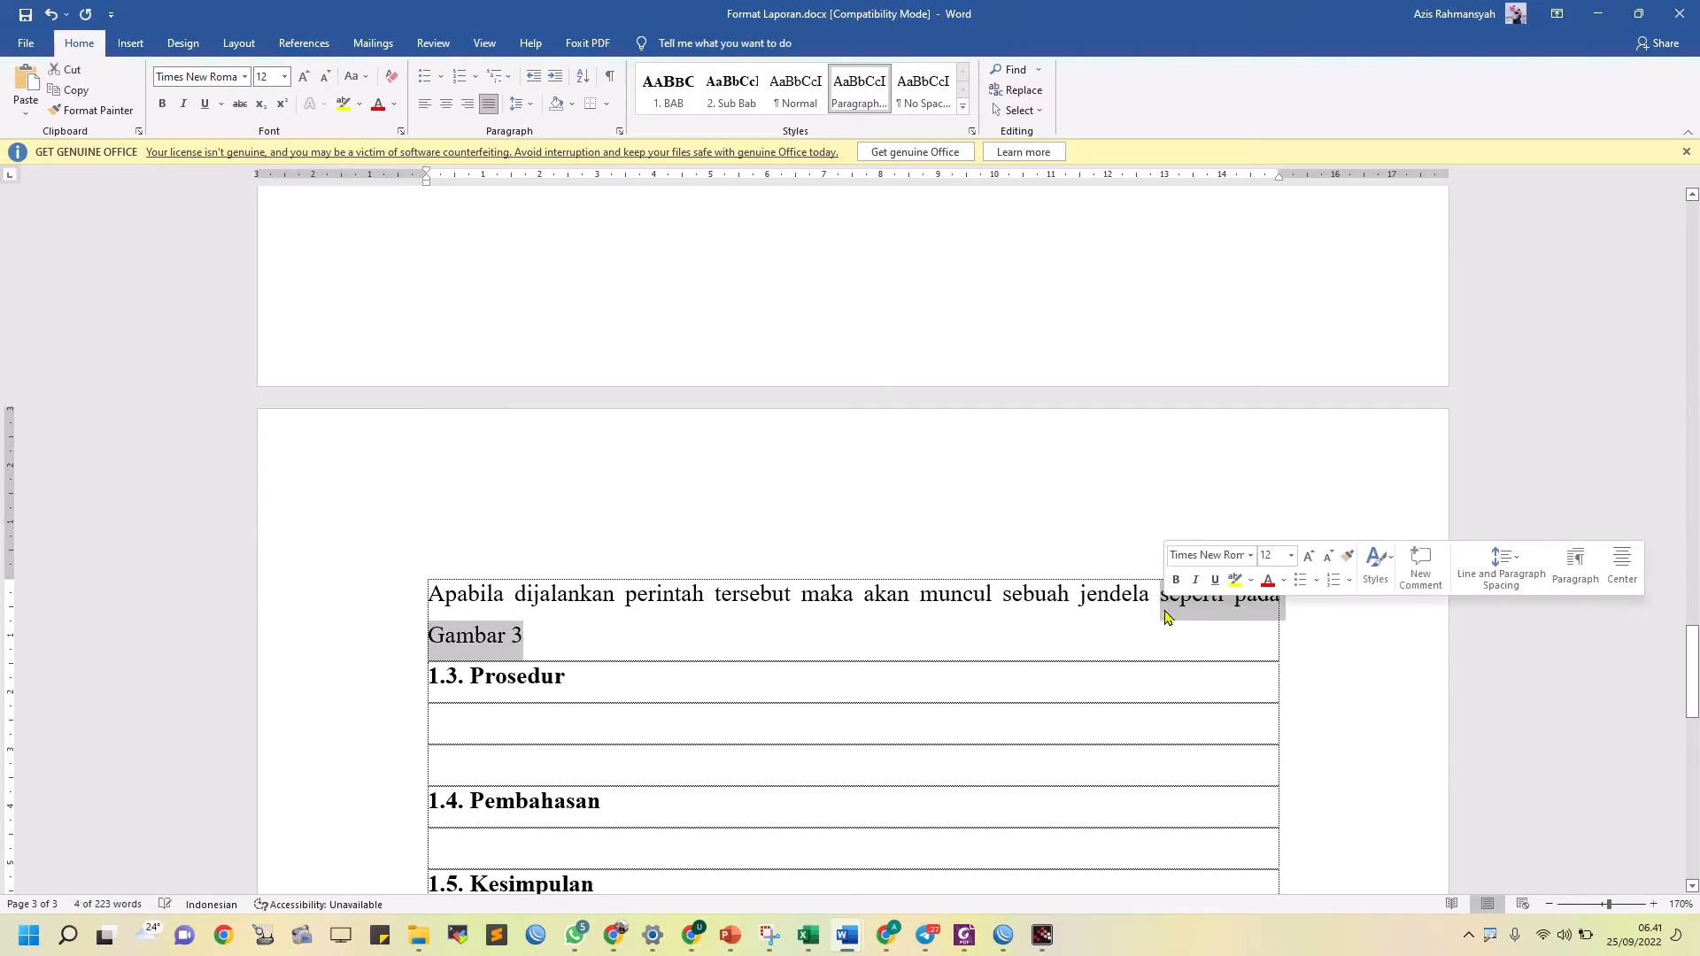
key(BackSpace)
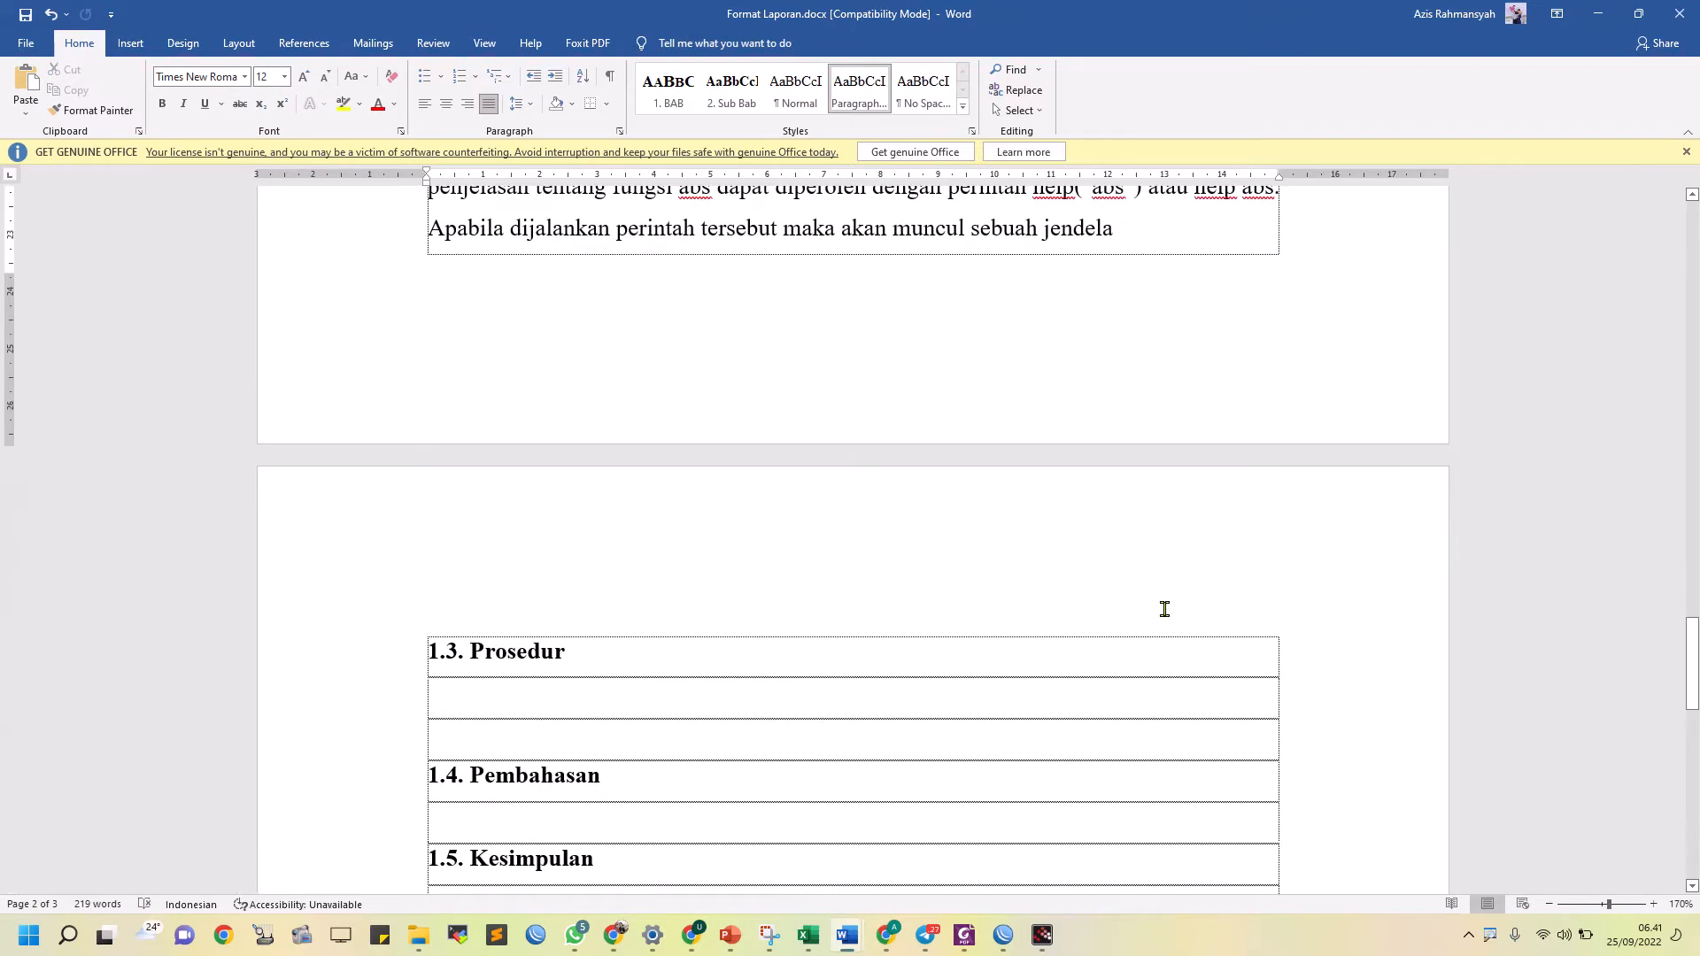
key(BackSpace)
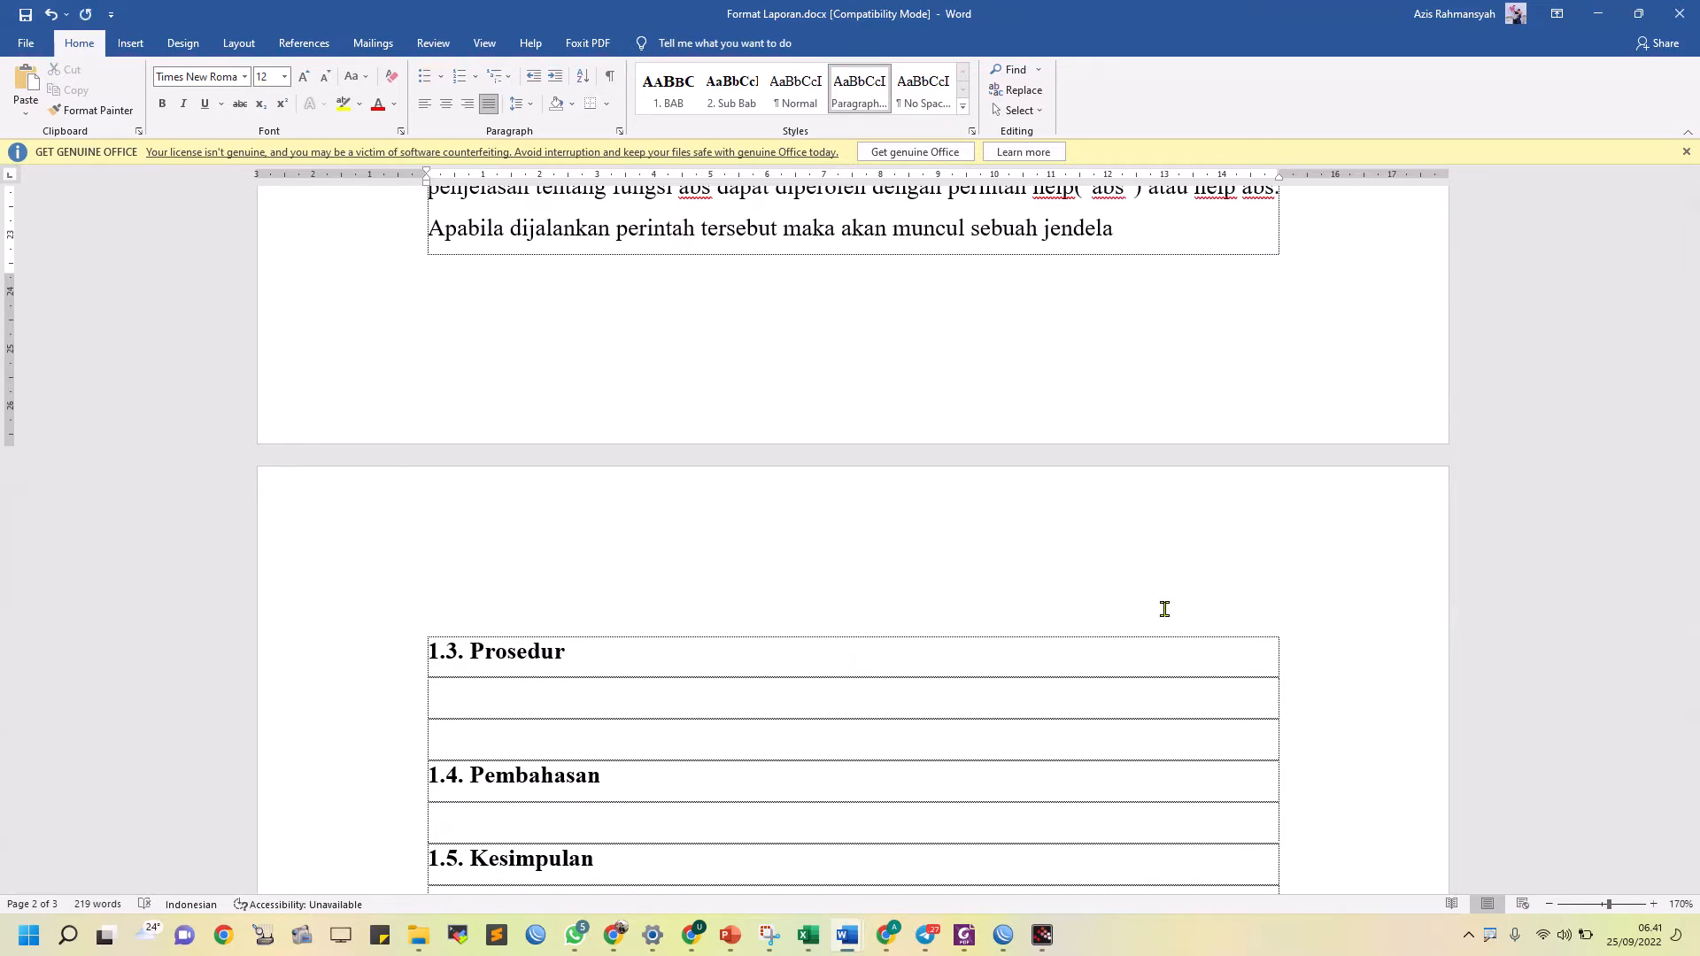
key(shift+Home)
key(BackSpace)
scroll(1164, 609, up, 4)
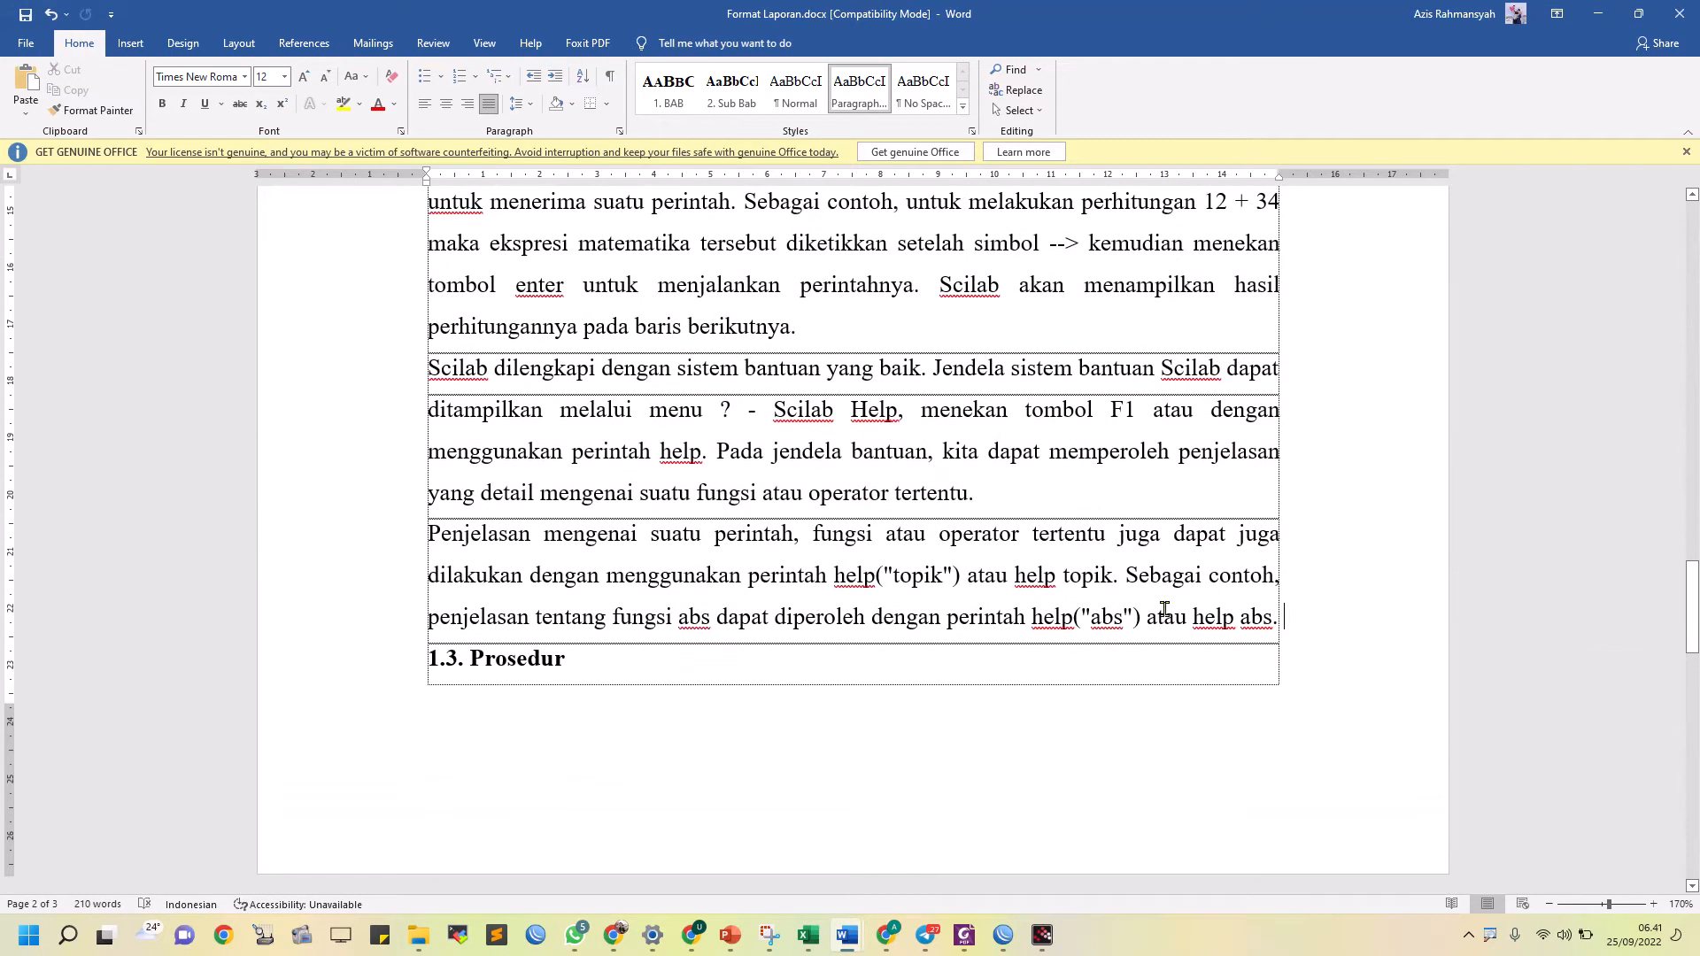
Add an empty paragraph after "help abs." at the end of the Teori Dasar section, above 1.3. Prosedur
scroll(859, 483, up, 4)
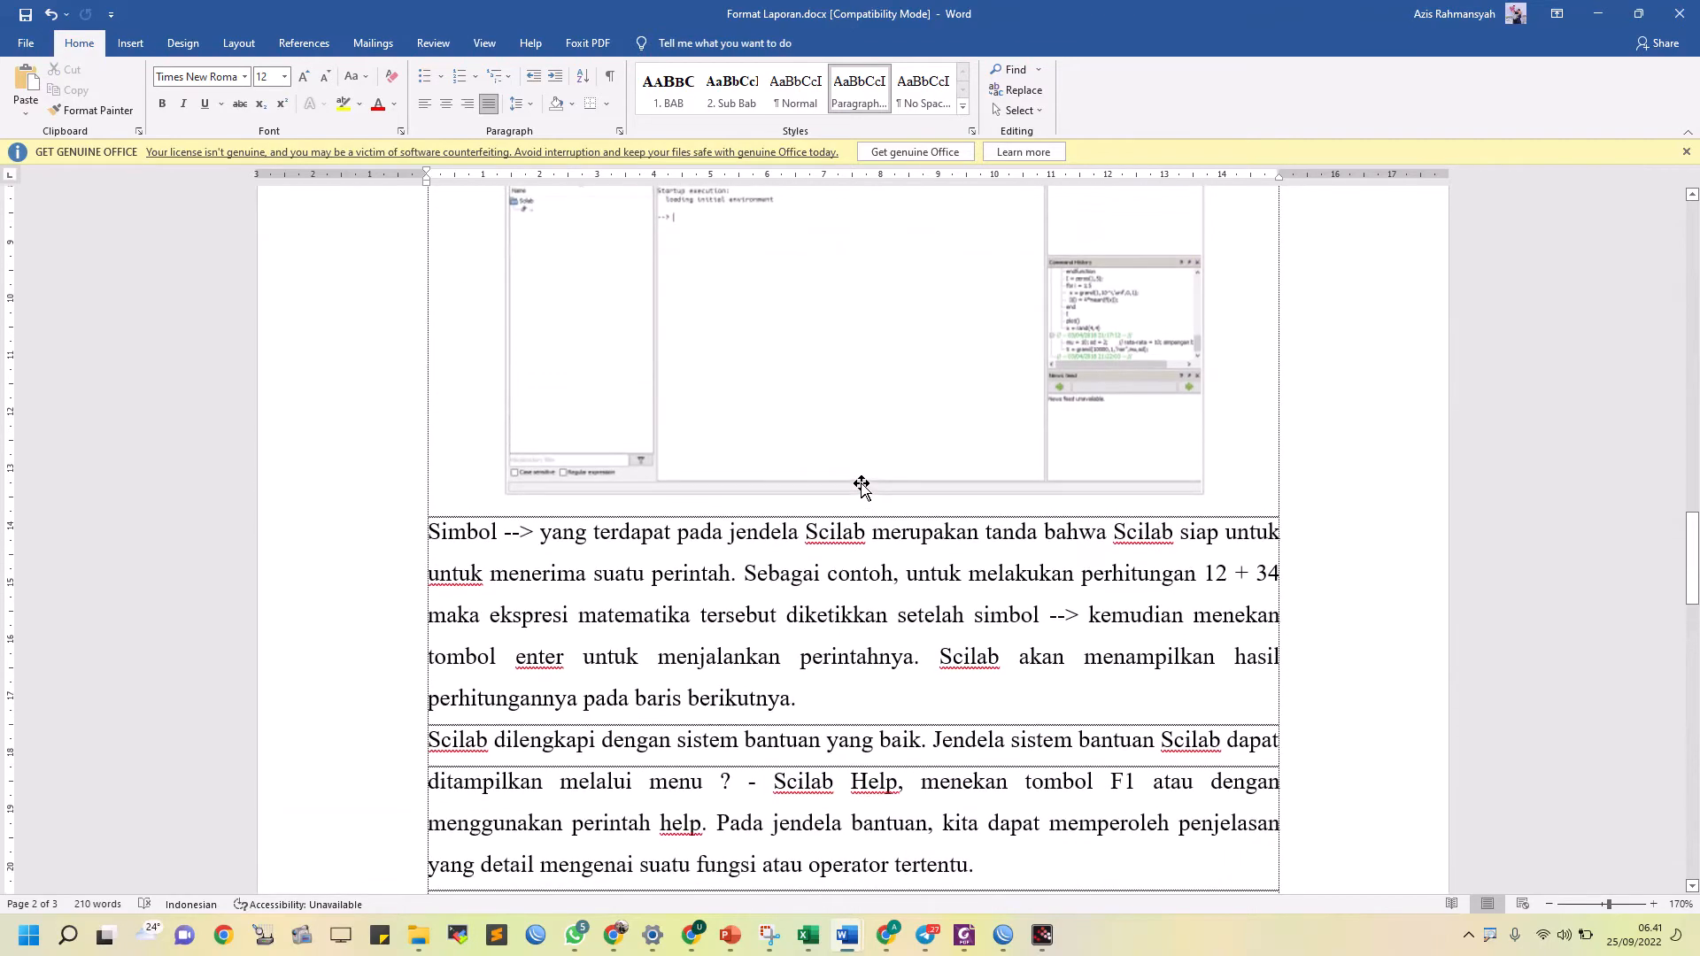
scroll(778, 576, up, 5)
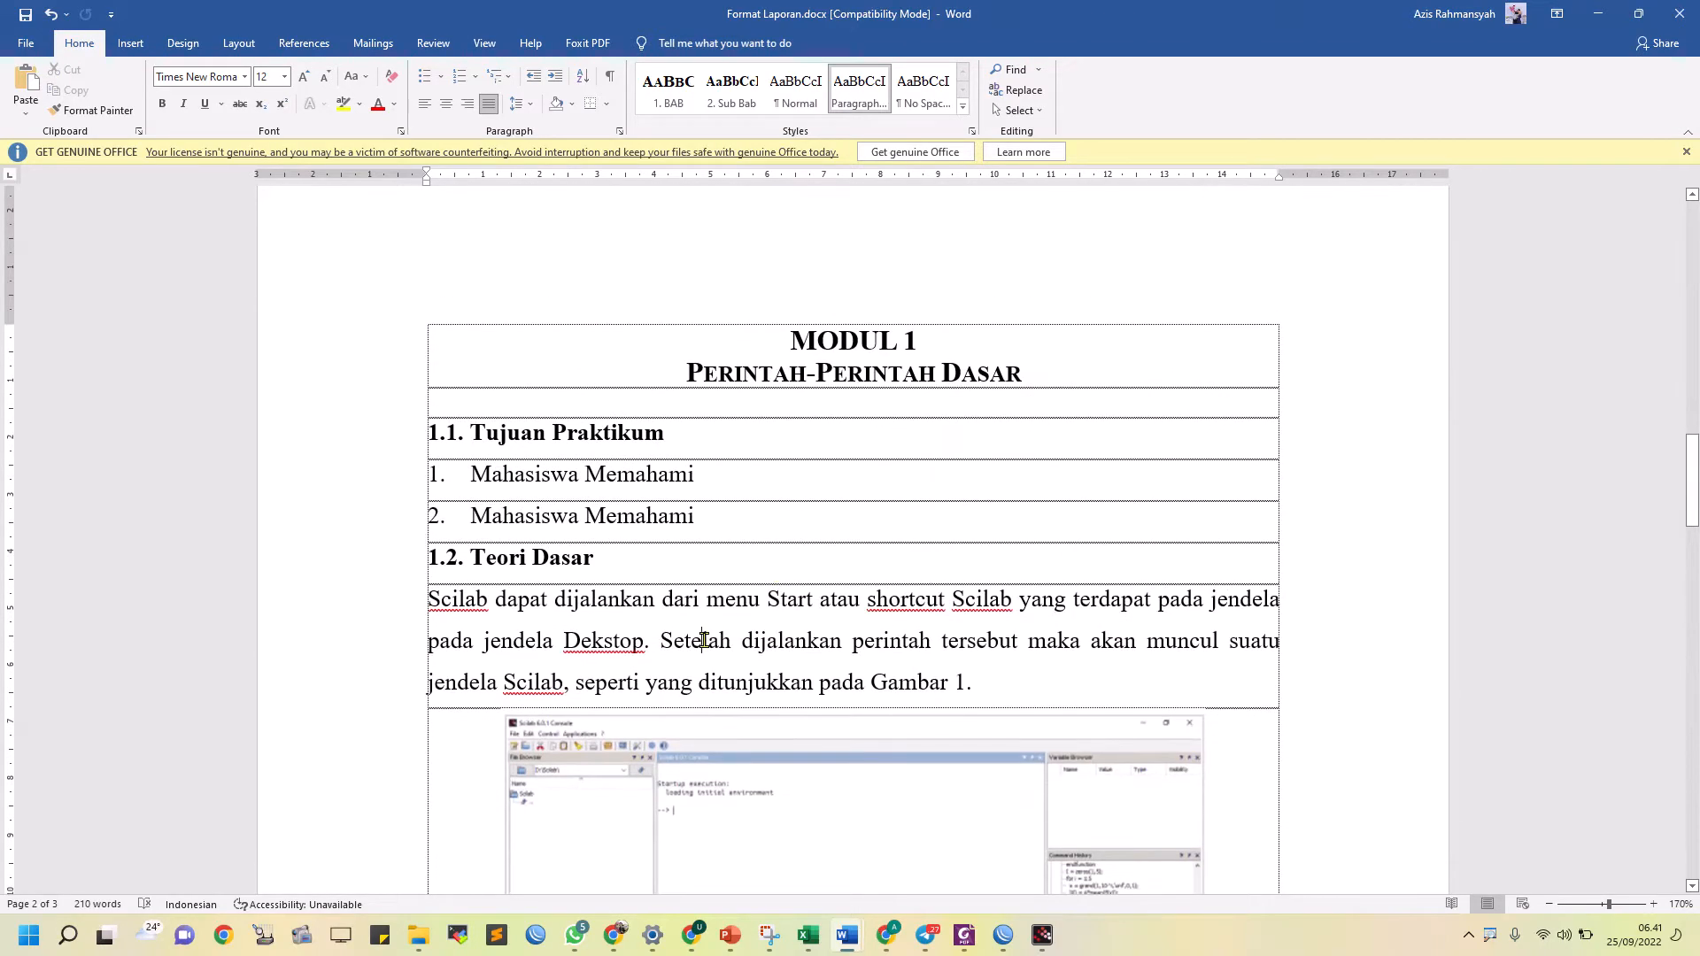
scroll(704, 640, down, 12)
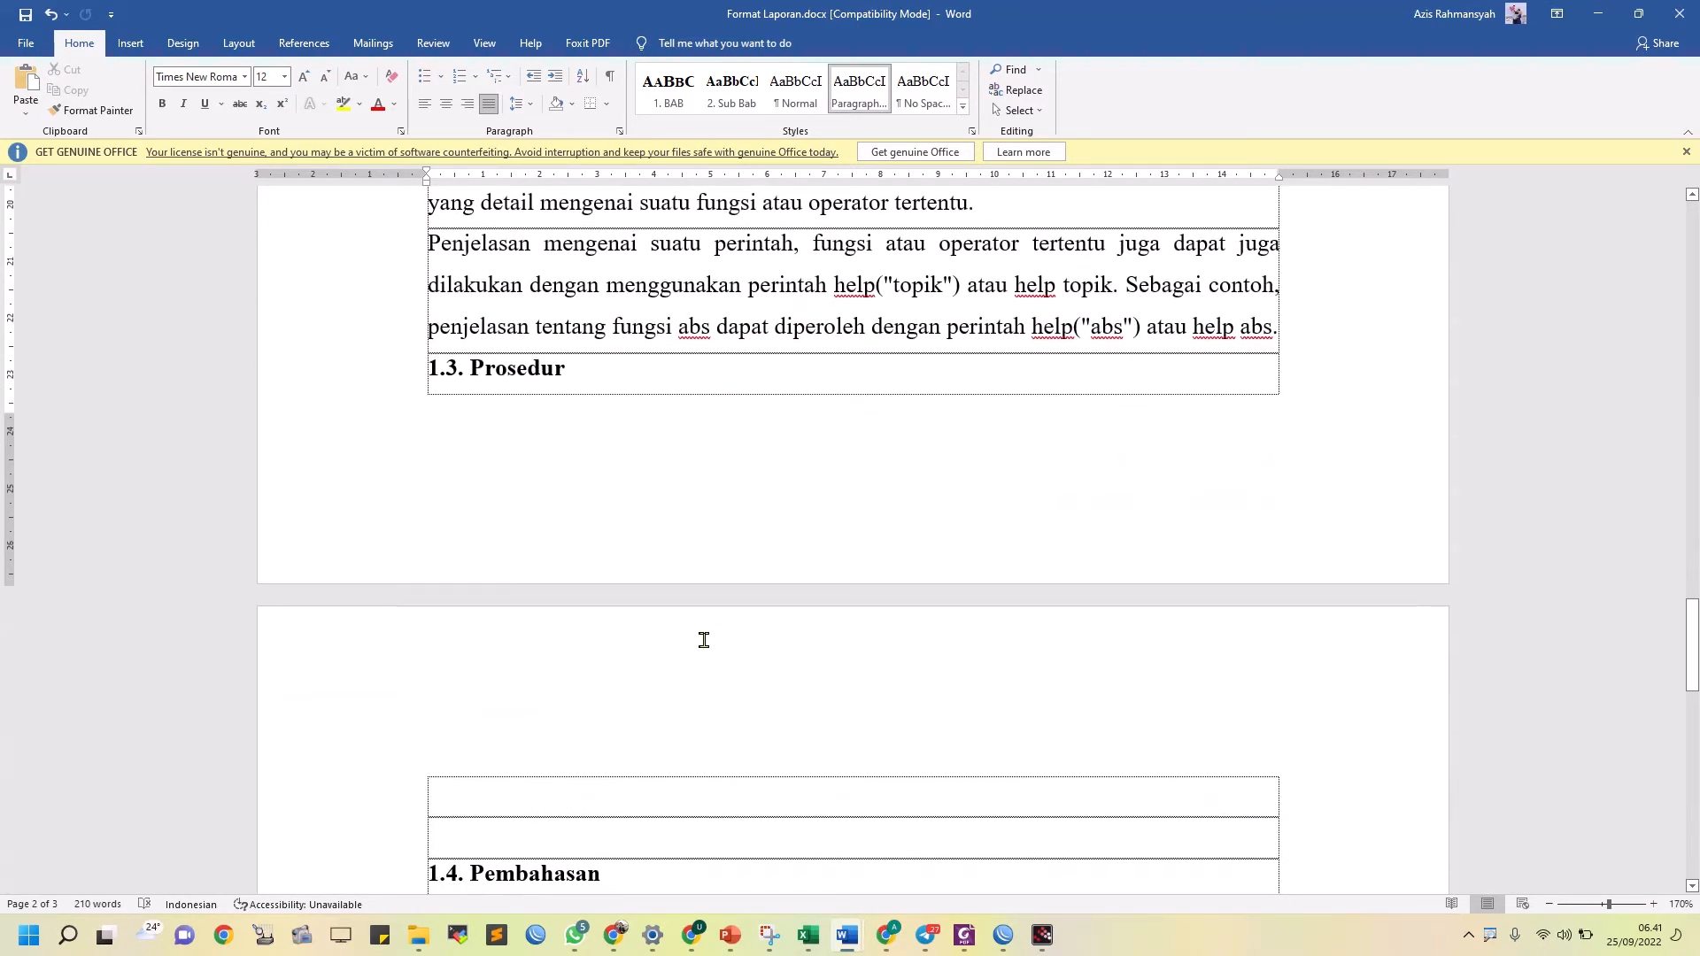
click(1281, 327)
key(Return)
scroll(905, 751, down, 3)
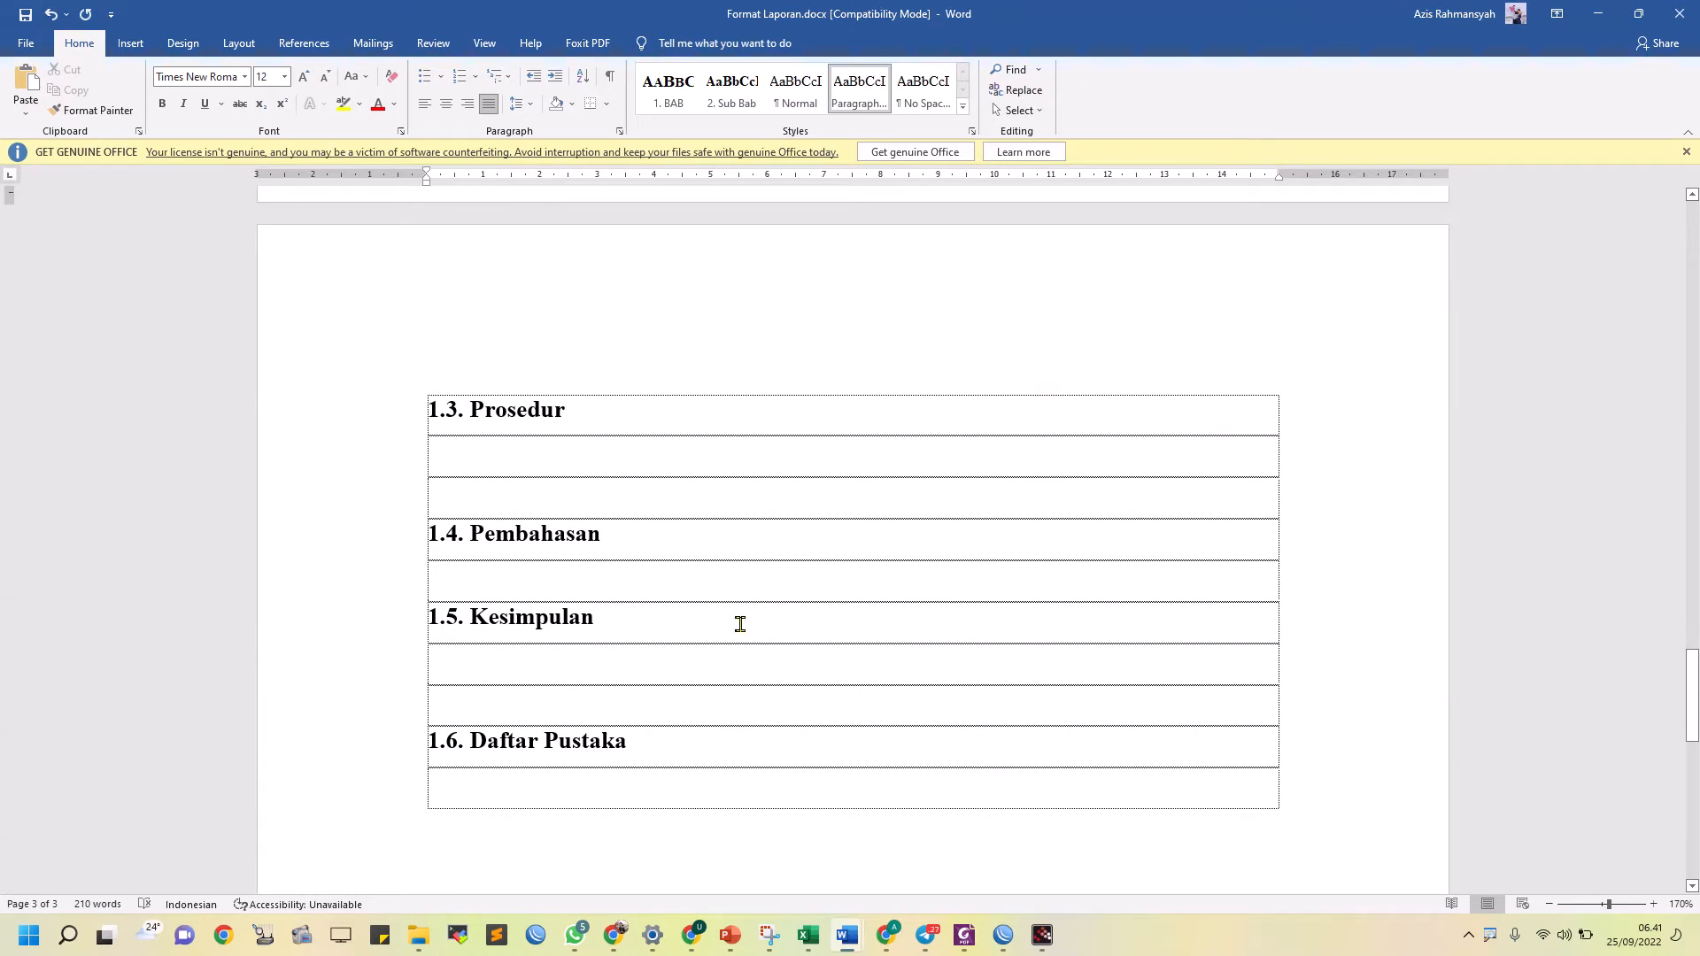
Switch to the lab module PDF in Foxit and examine the 2.3. Instruksi list, highlighting the folder name "Modul 1 Nama" and comparing with the report
click(964, 935)
scroll(746, 516, up, 3)
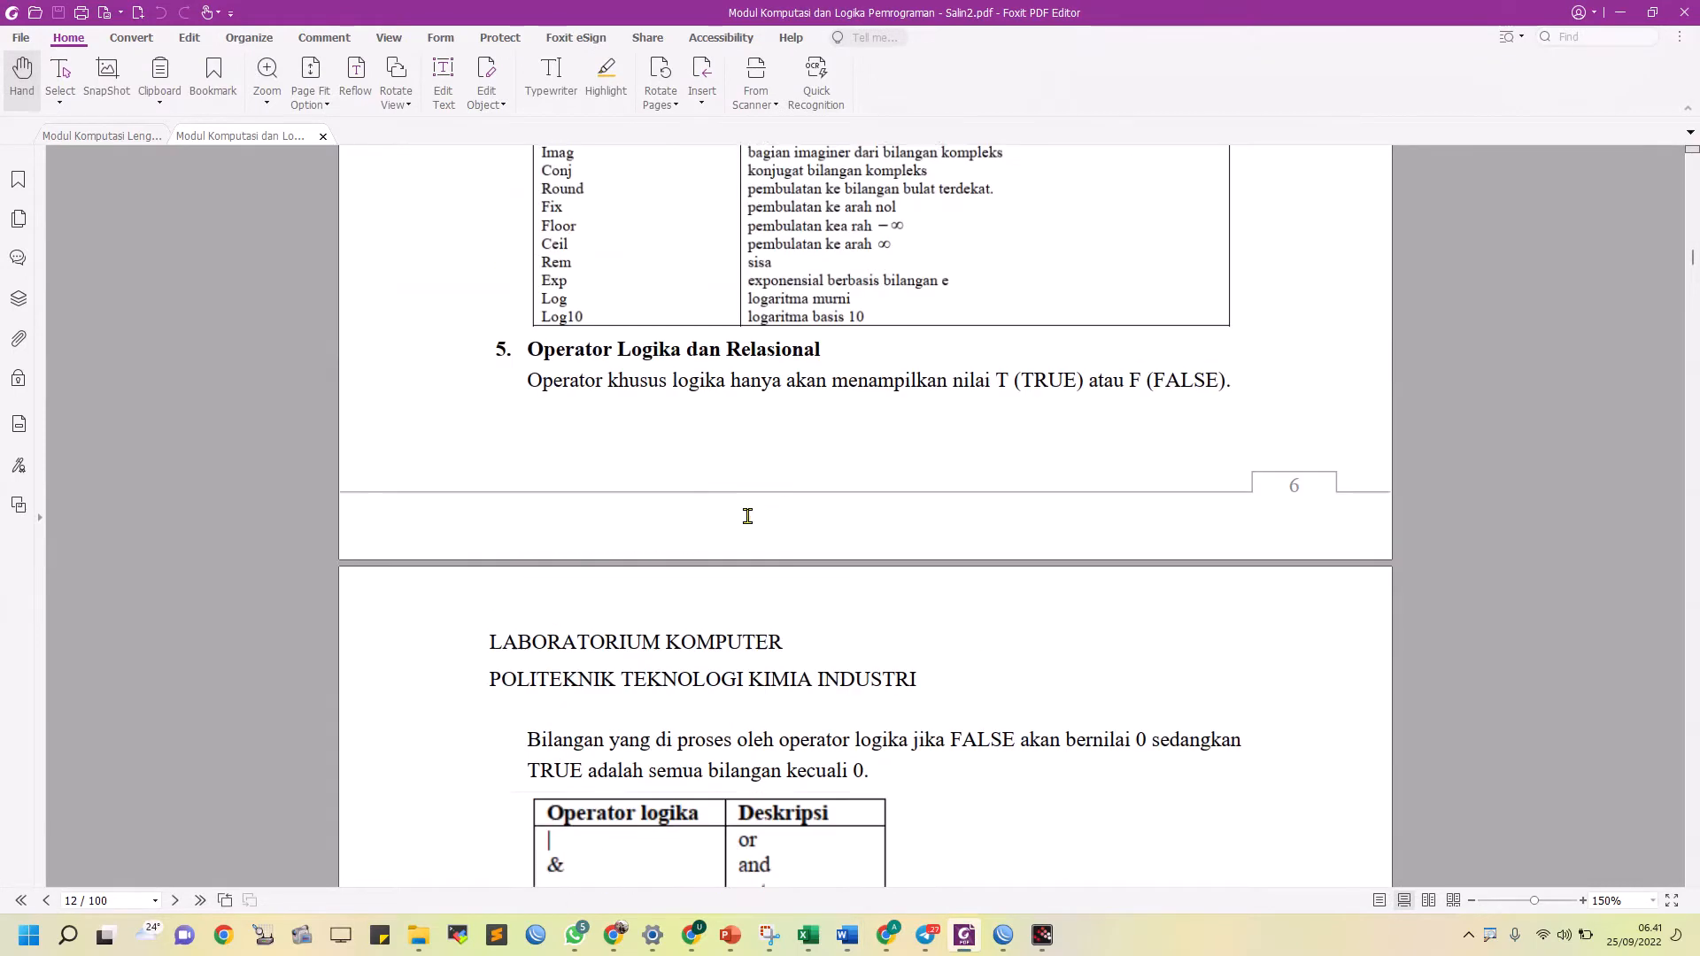
scroll(748, 516, down, 20)
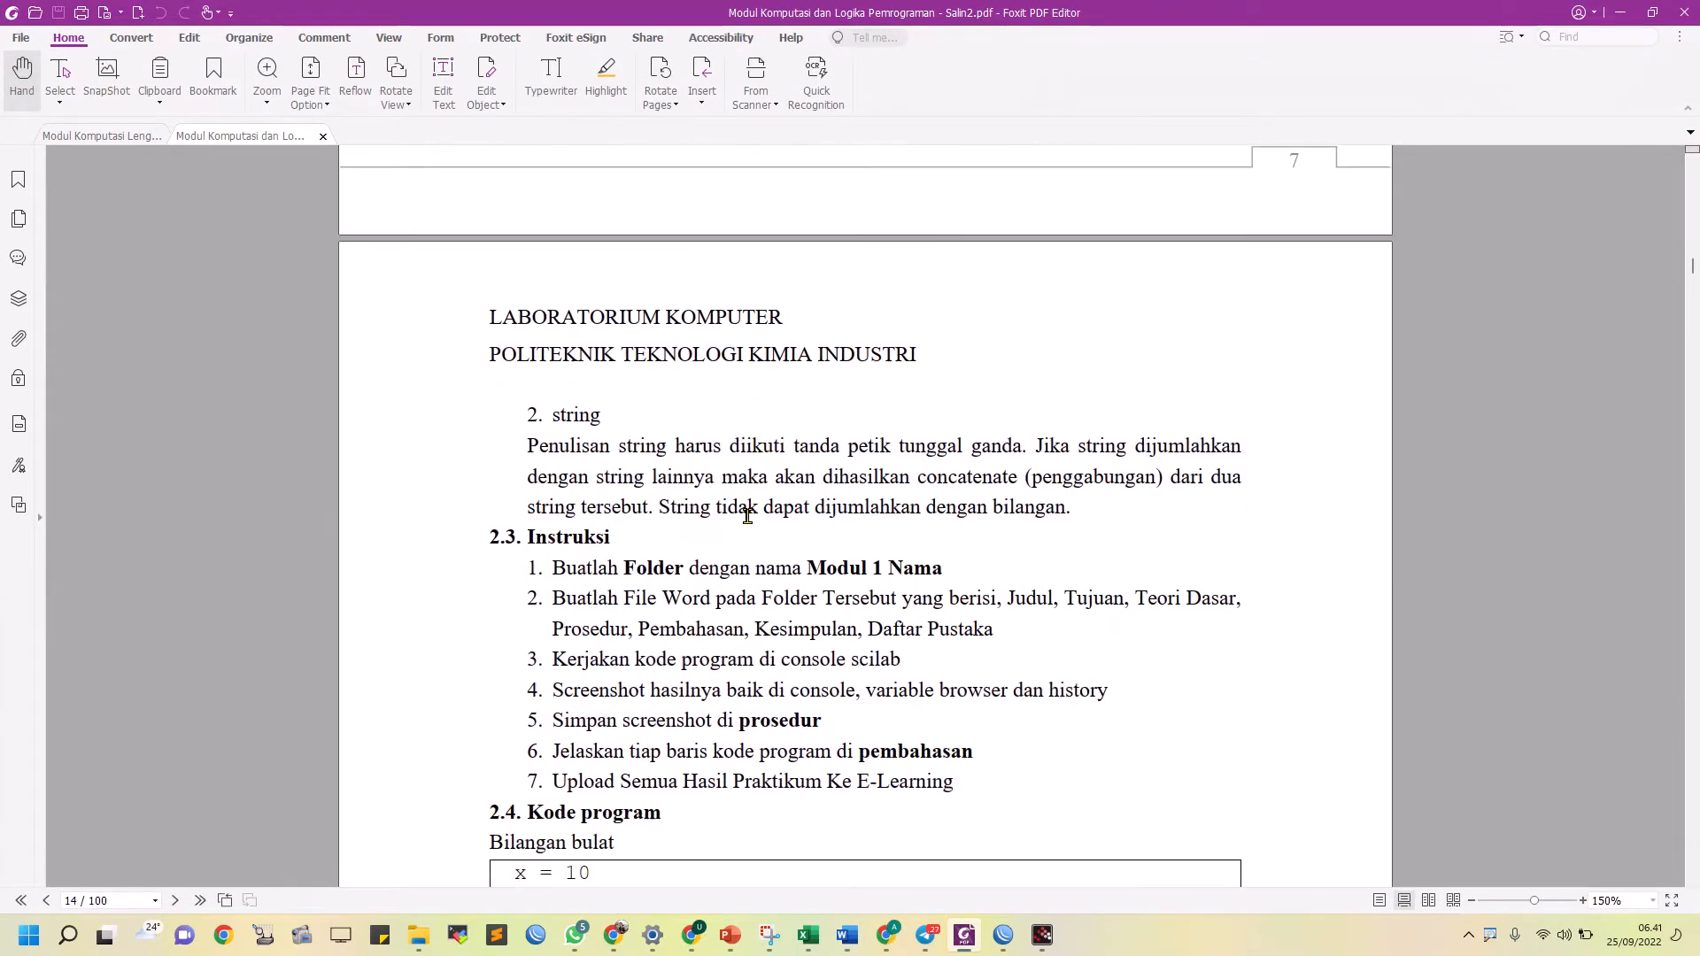
scroll(746, 516, up, 1)
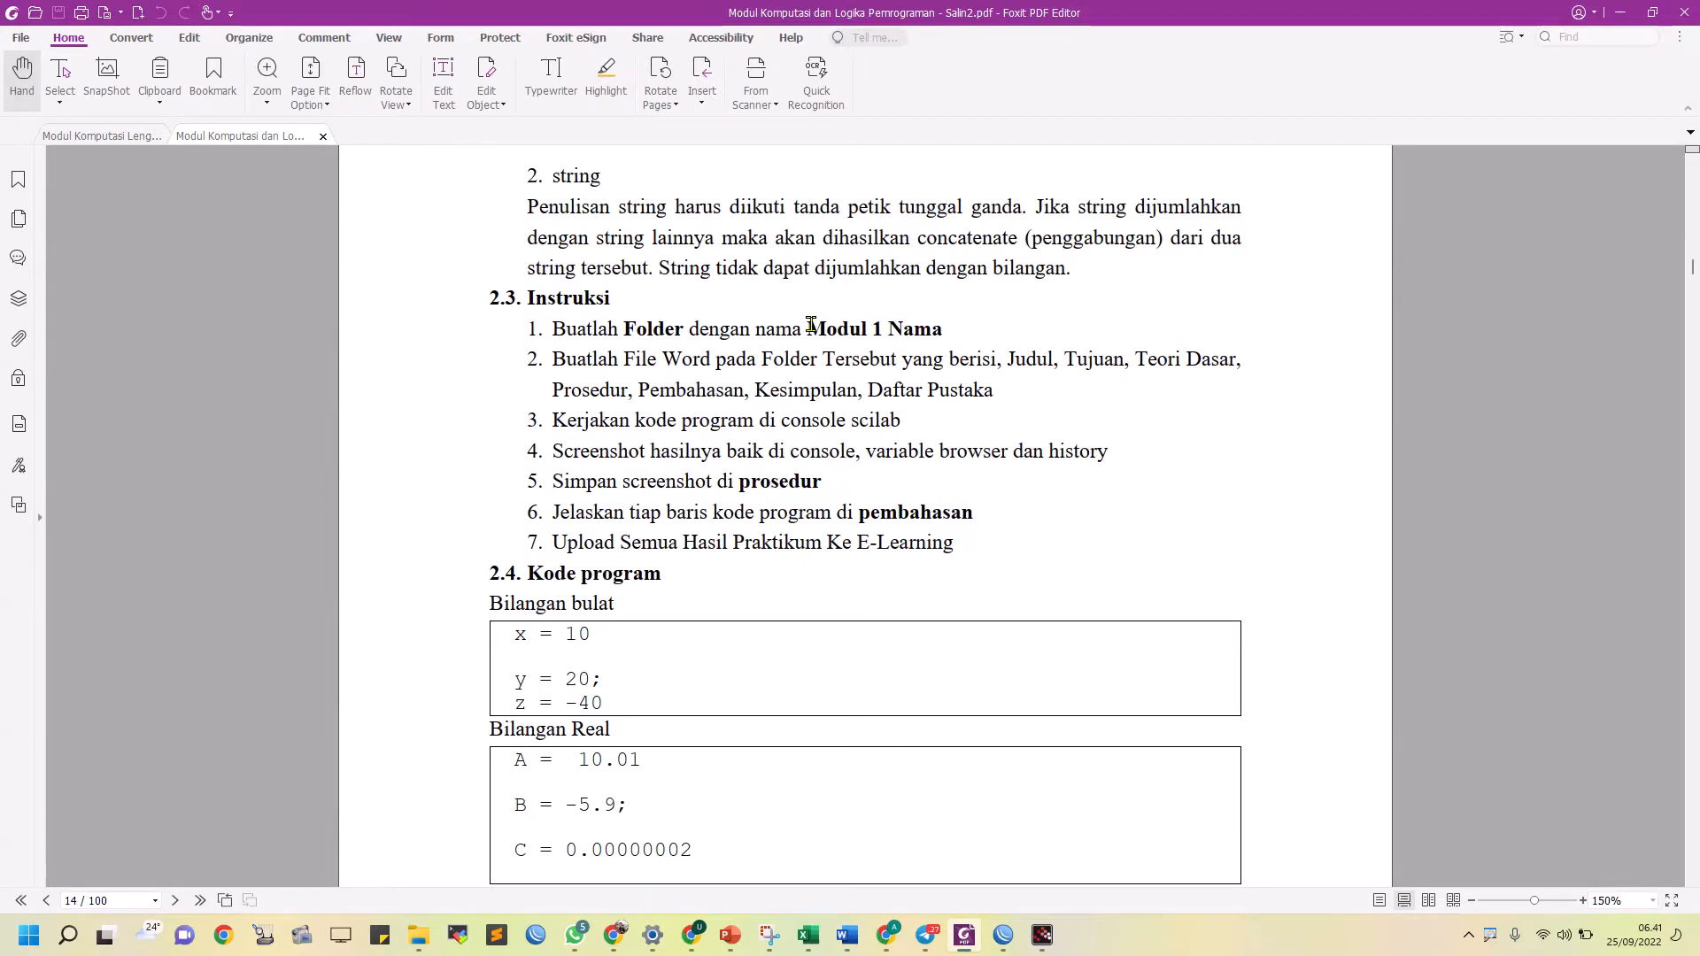
drag(808, 328, 914, 330)
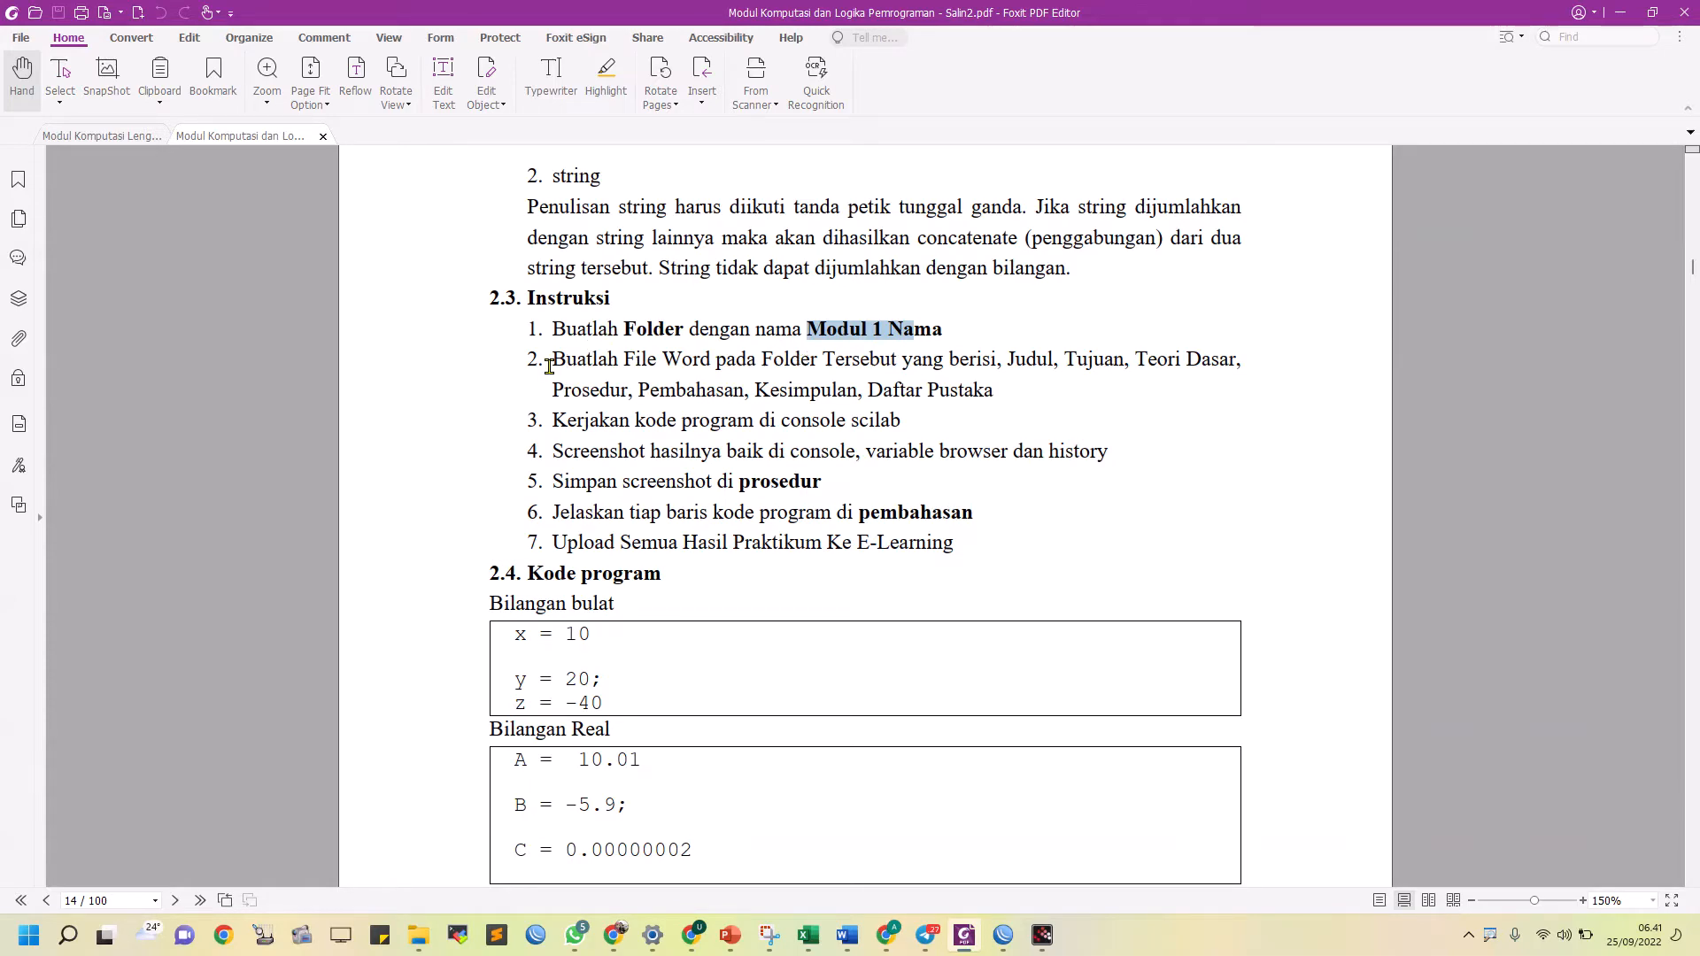
key(alt+Tab)
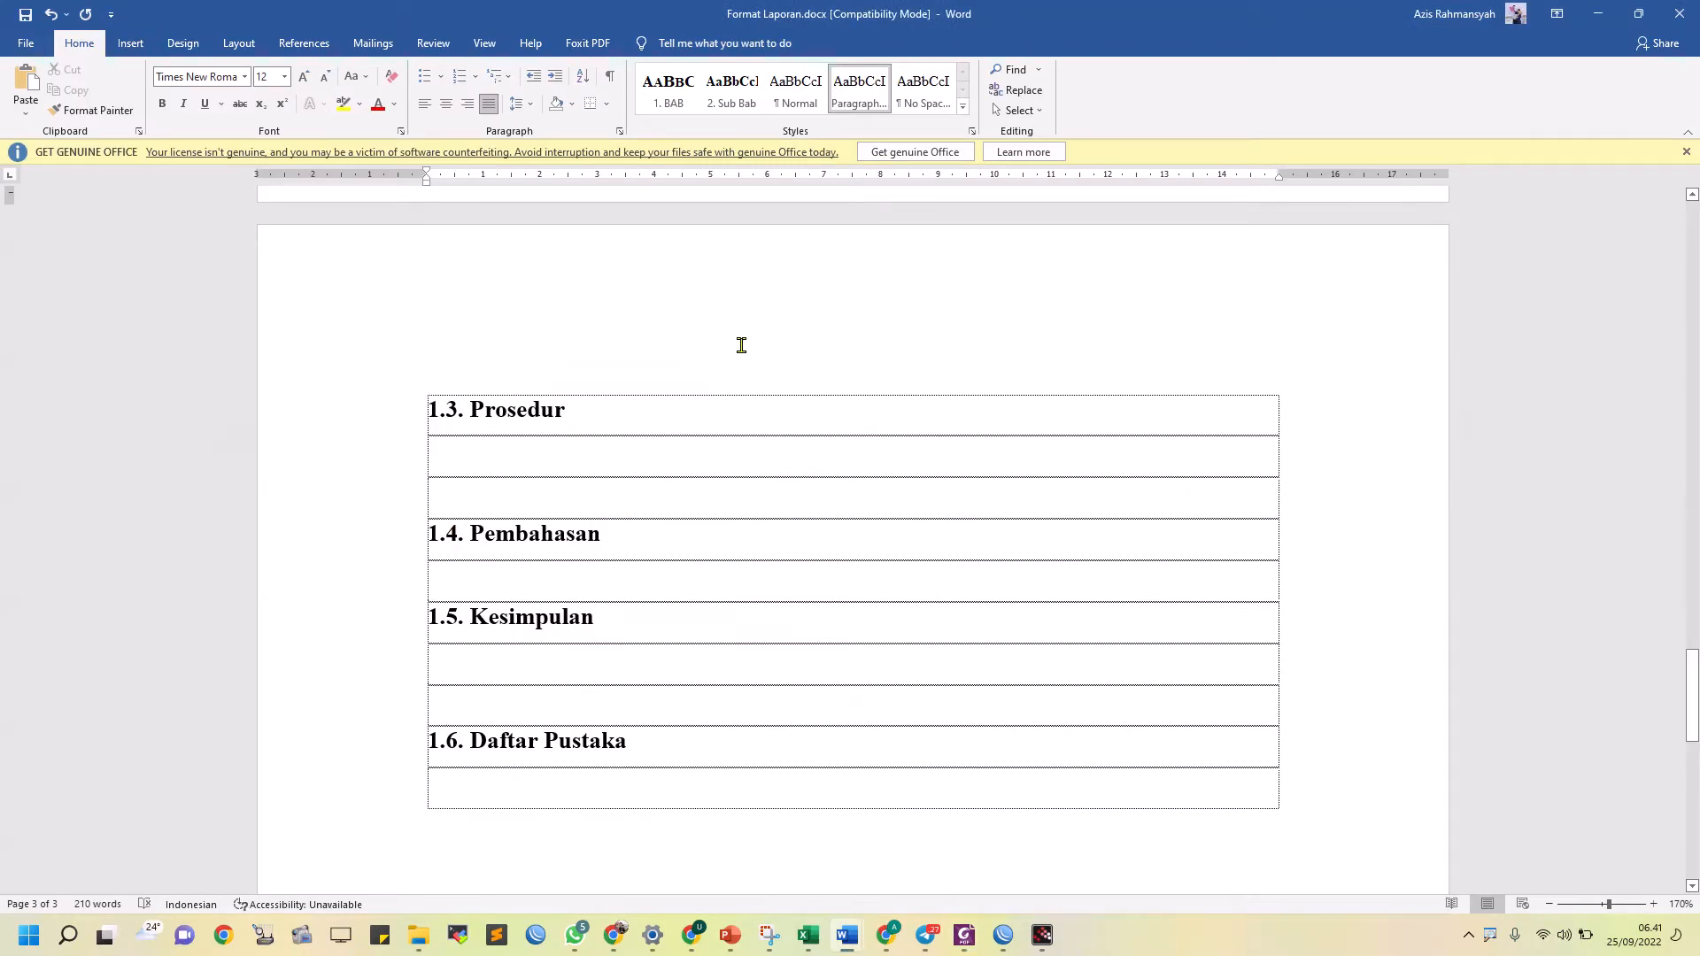
key(alt+Tab)
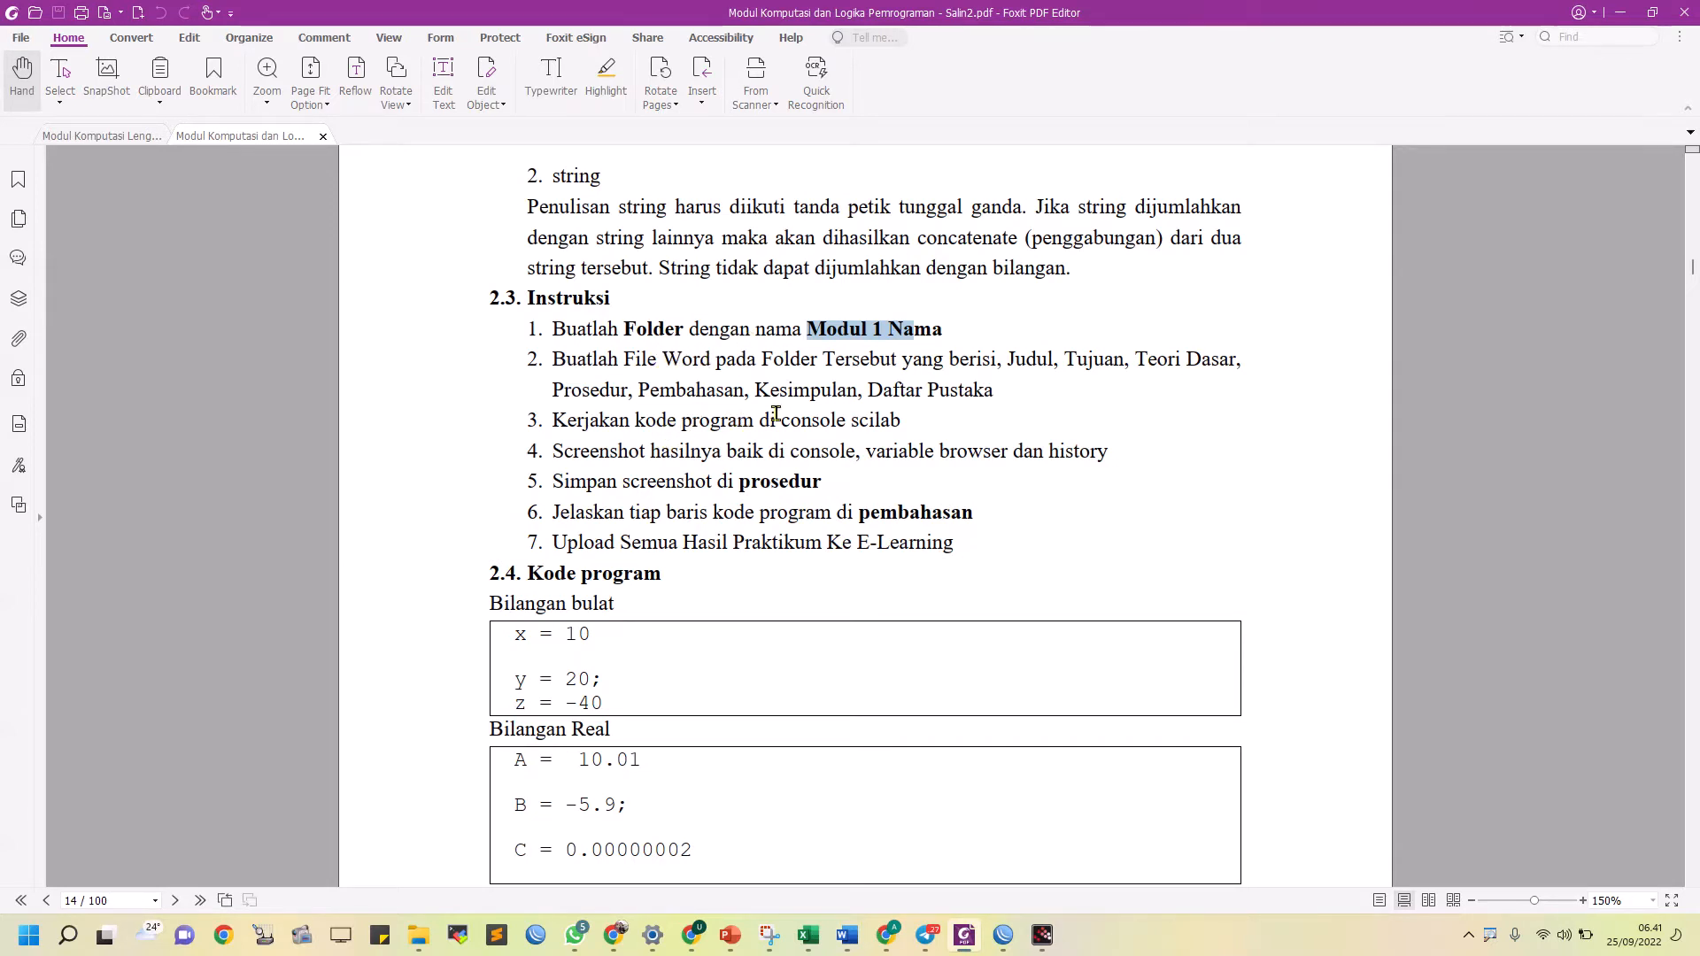
Examine the third instruction about running the code in the Scilab console and the 2.4. Kode program section, and switch to Scilab
drag(907, 421, 669, 421)
drag(523, 581, 663, 576)
double_click(882, 422)
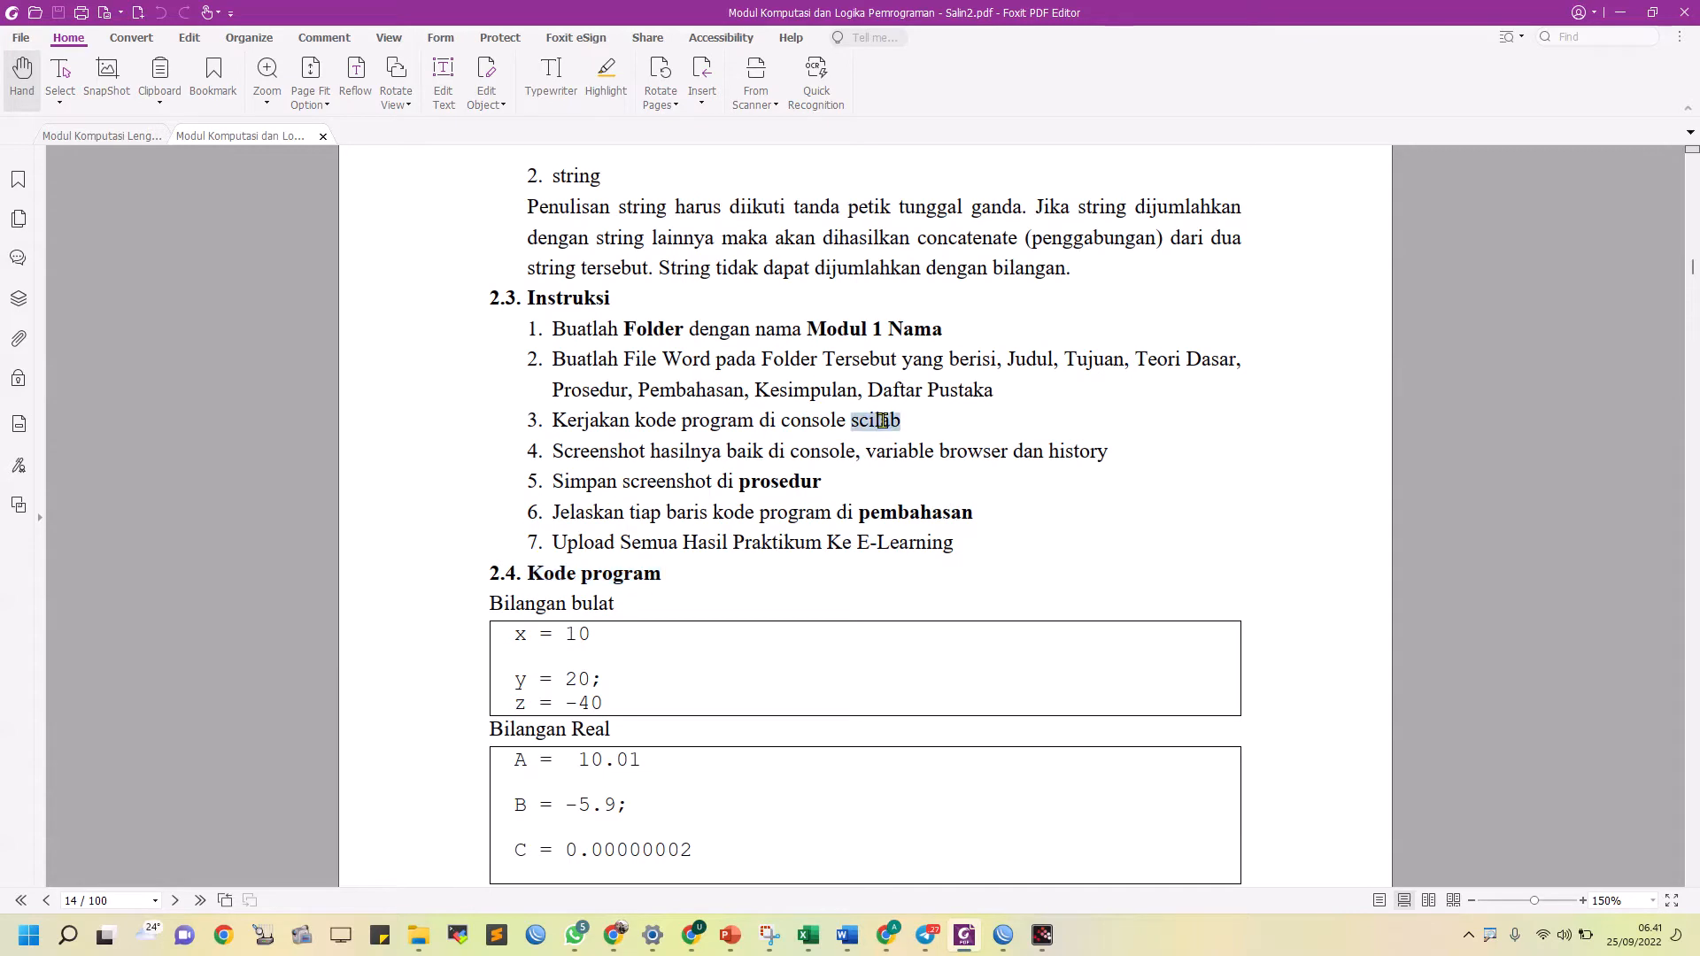
click(736, 687)
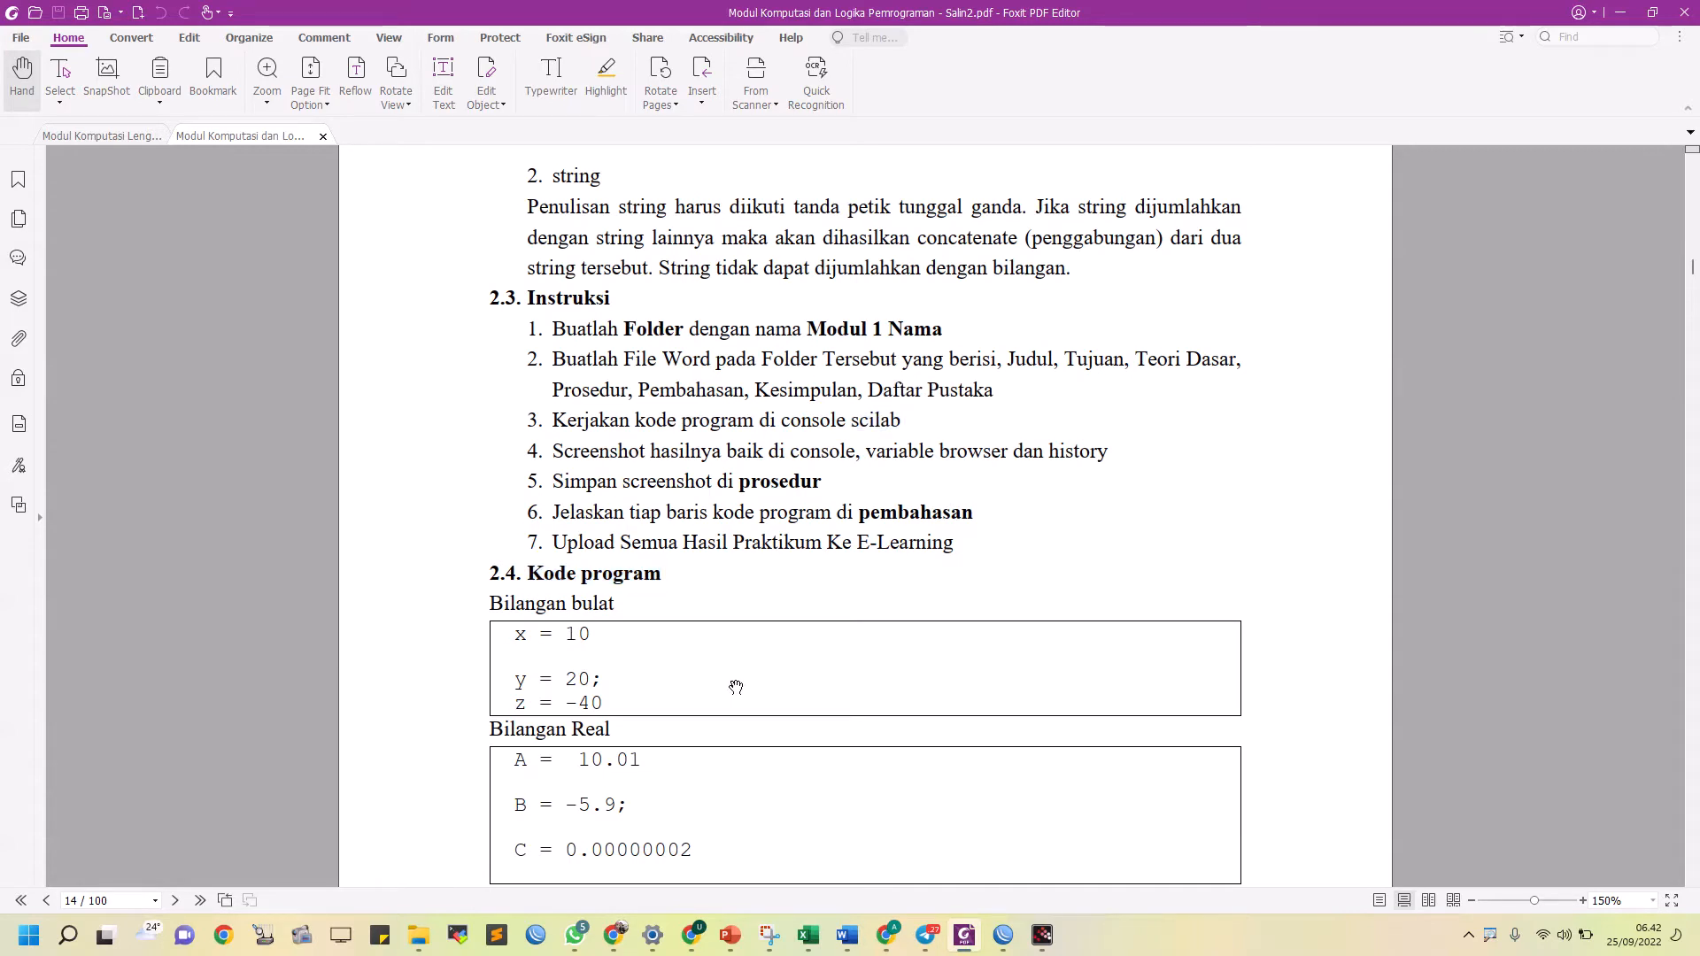
key(alt+Tab)
key(alt+Tab)
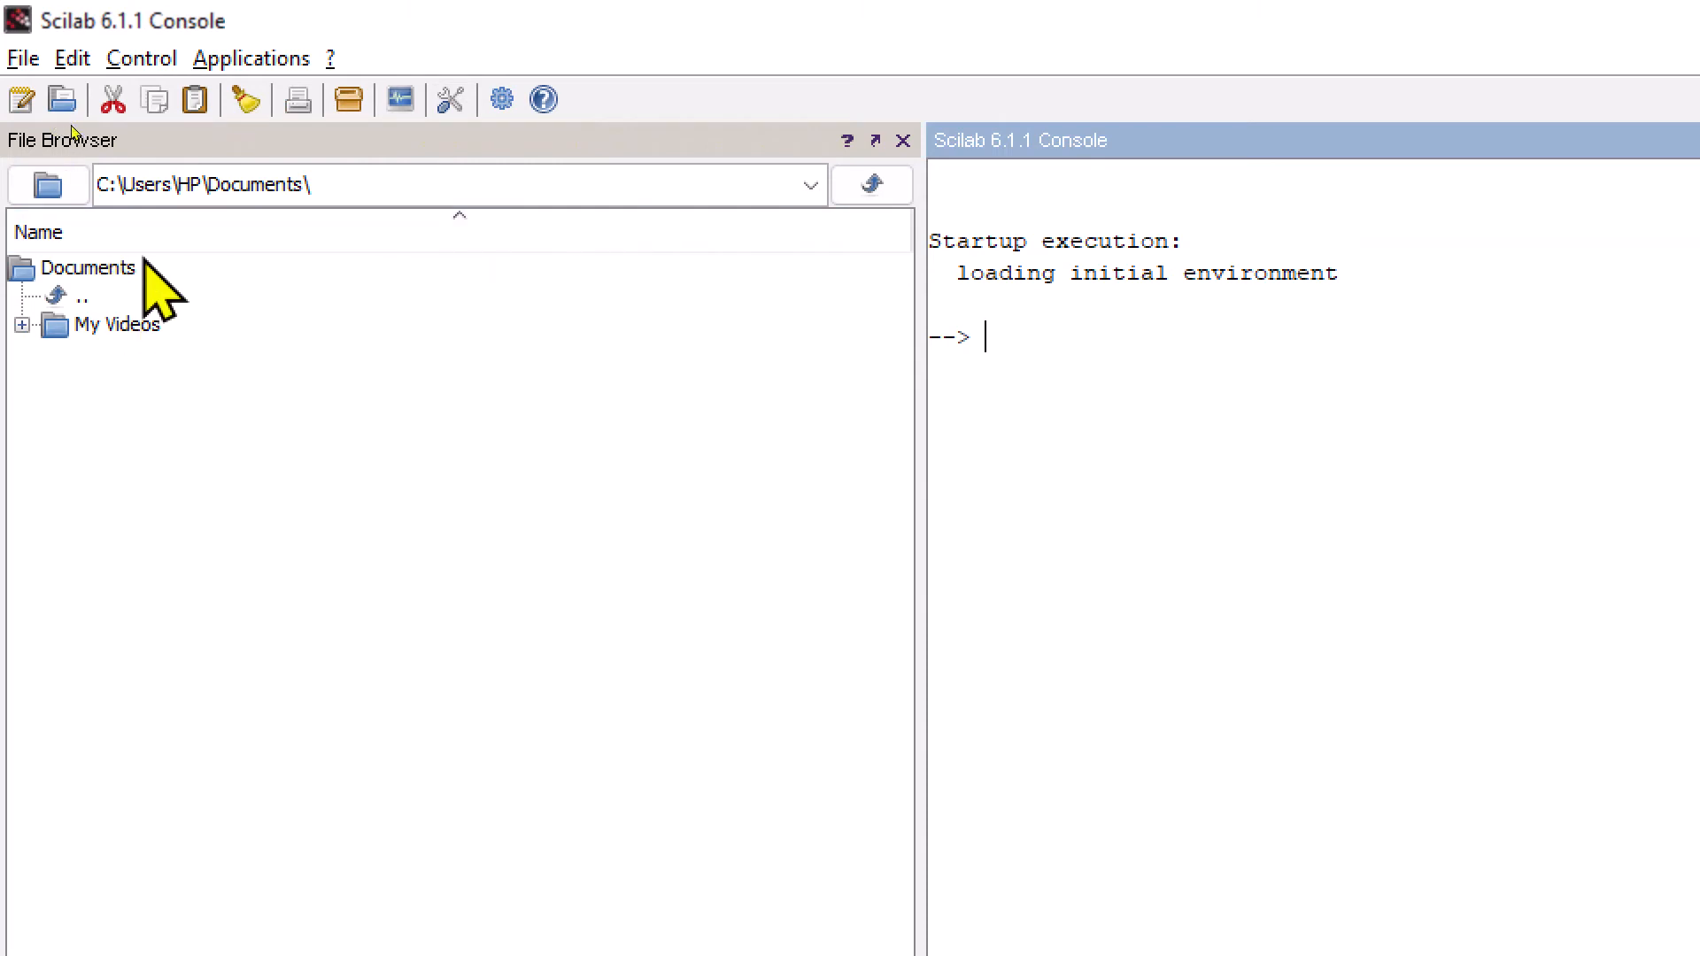
click(59, 191)
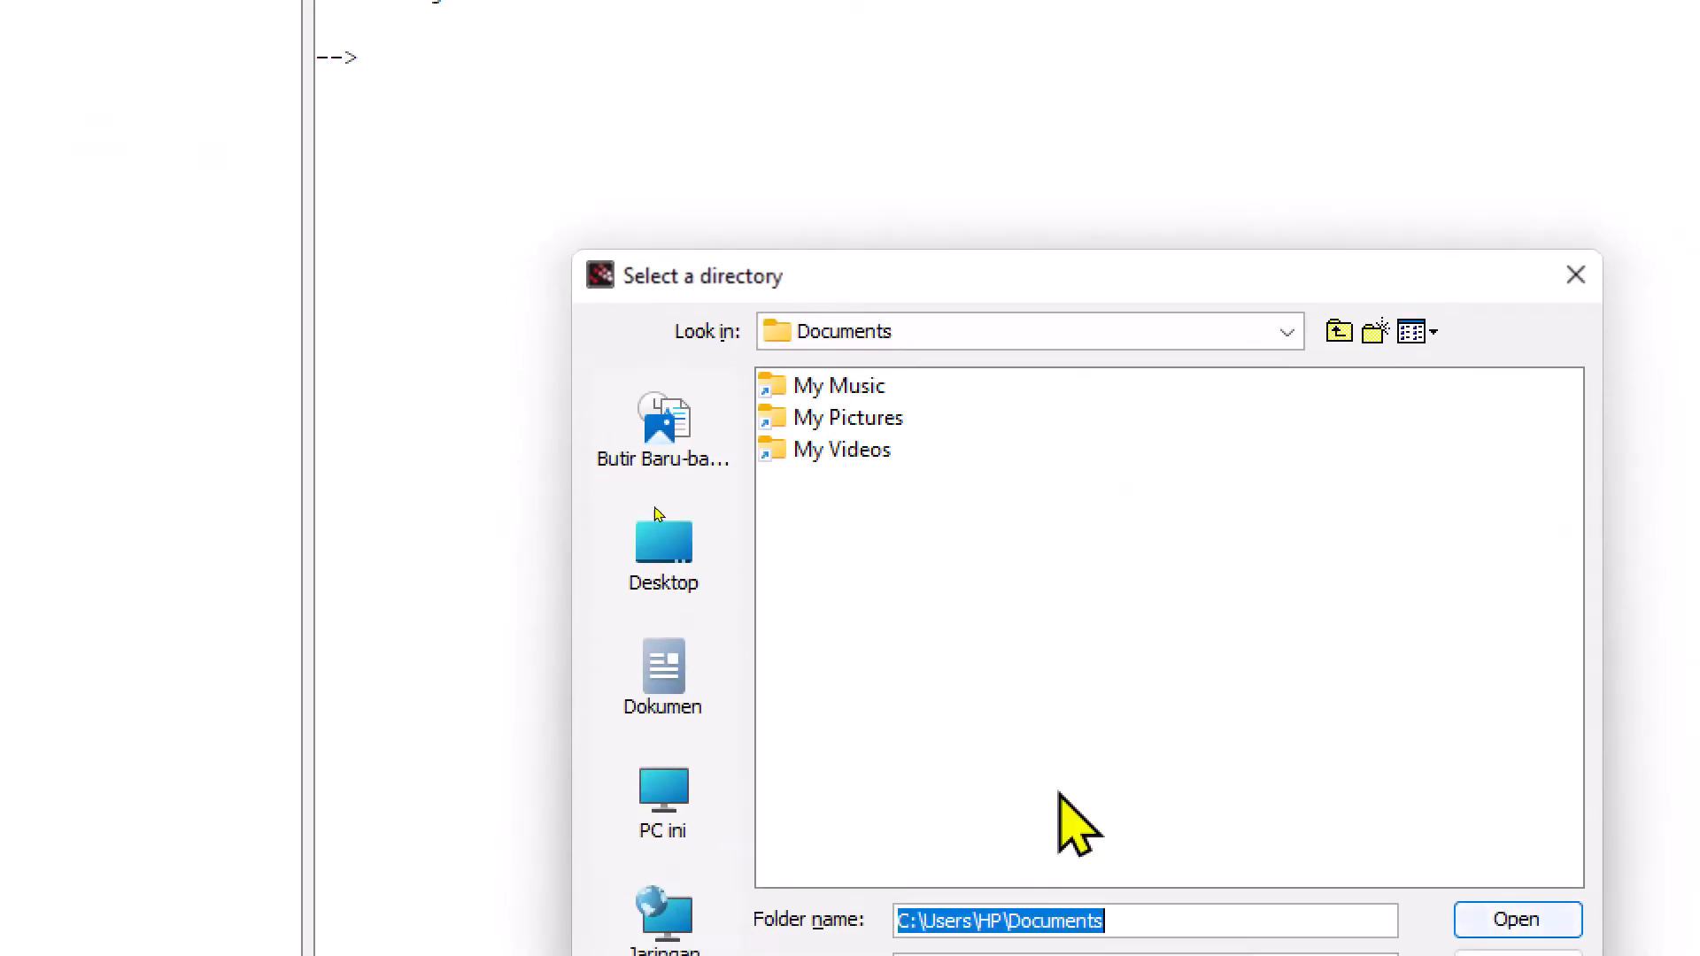
click(664, 828)
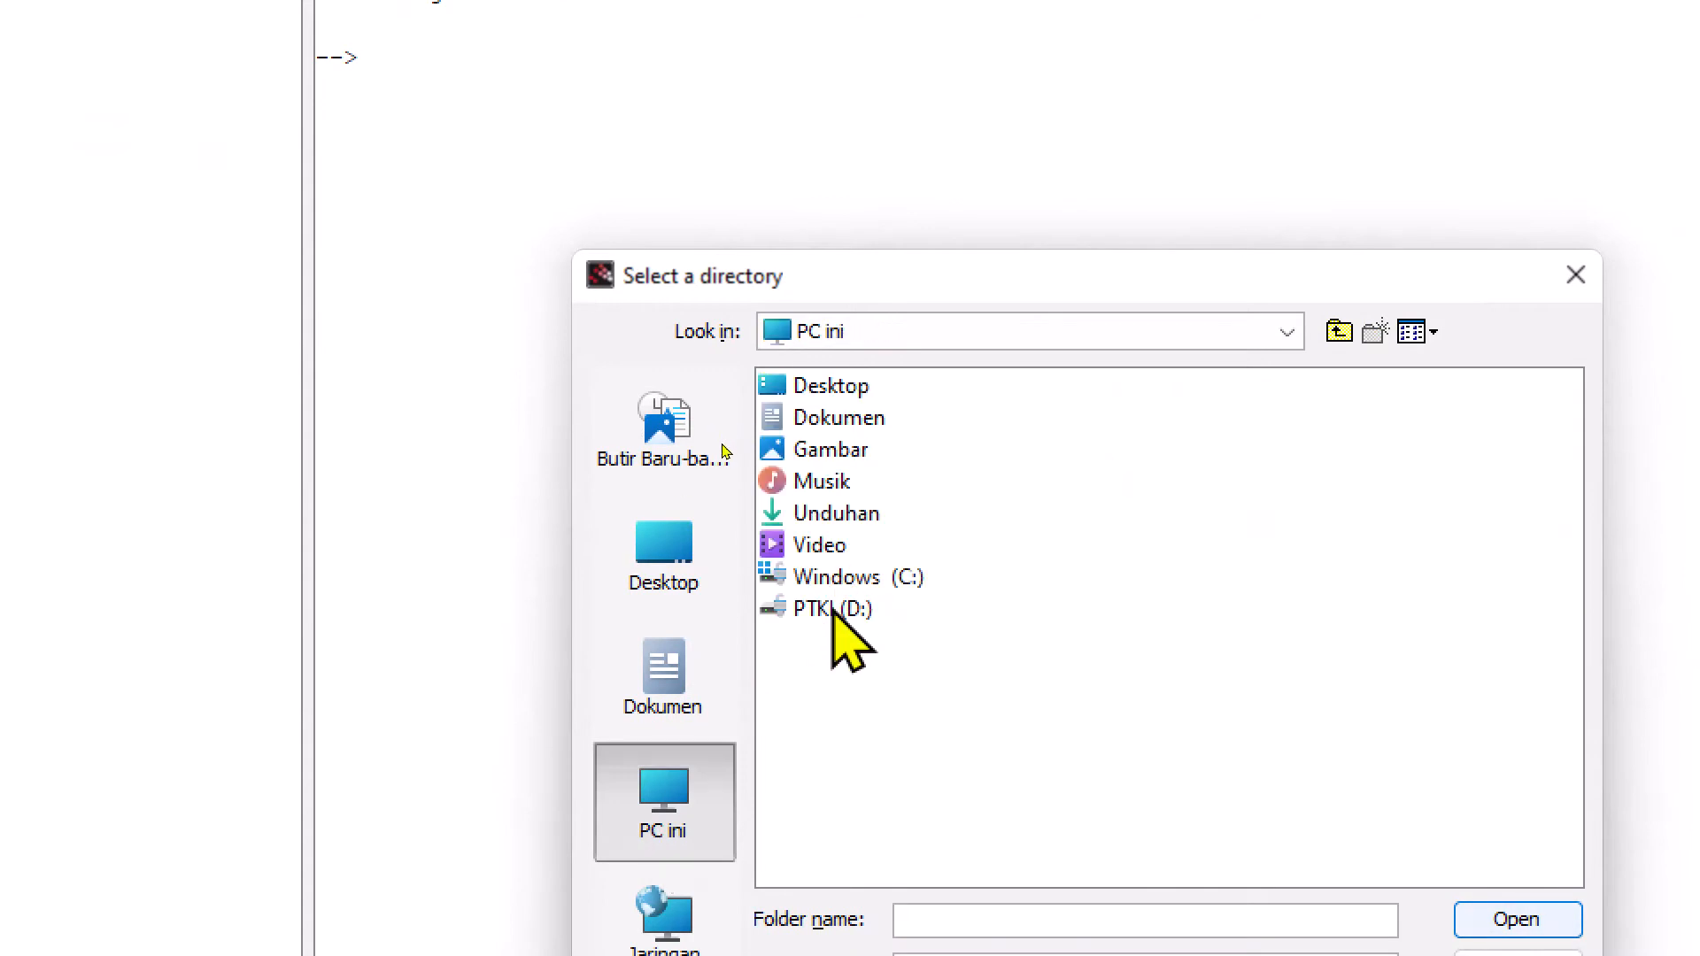
double_click(833, 611)
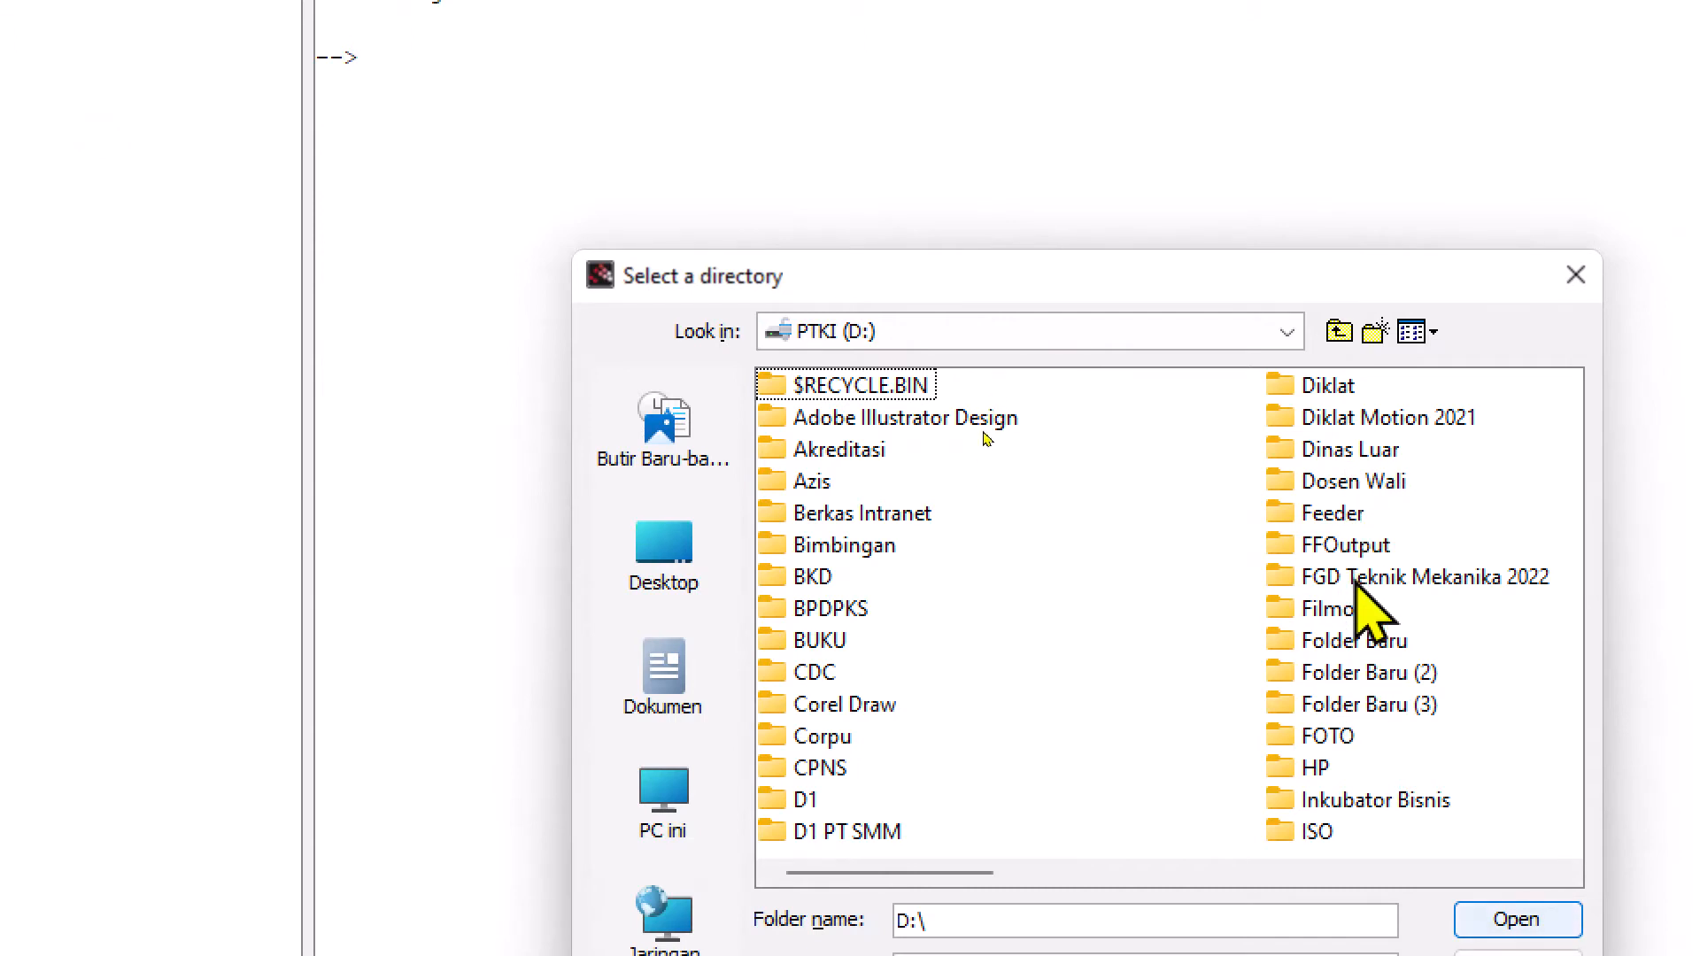
click(1364, 646)
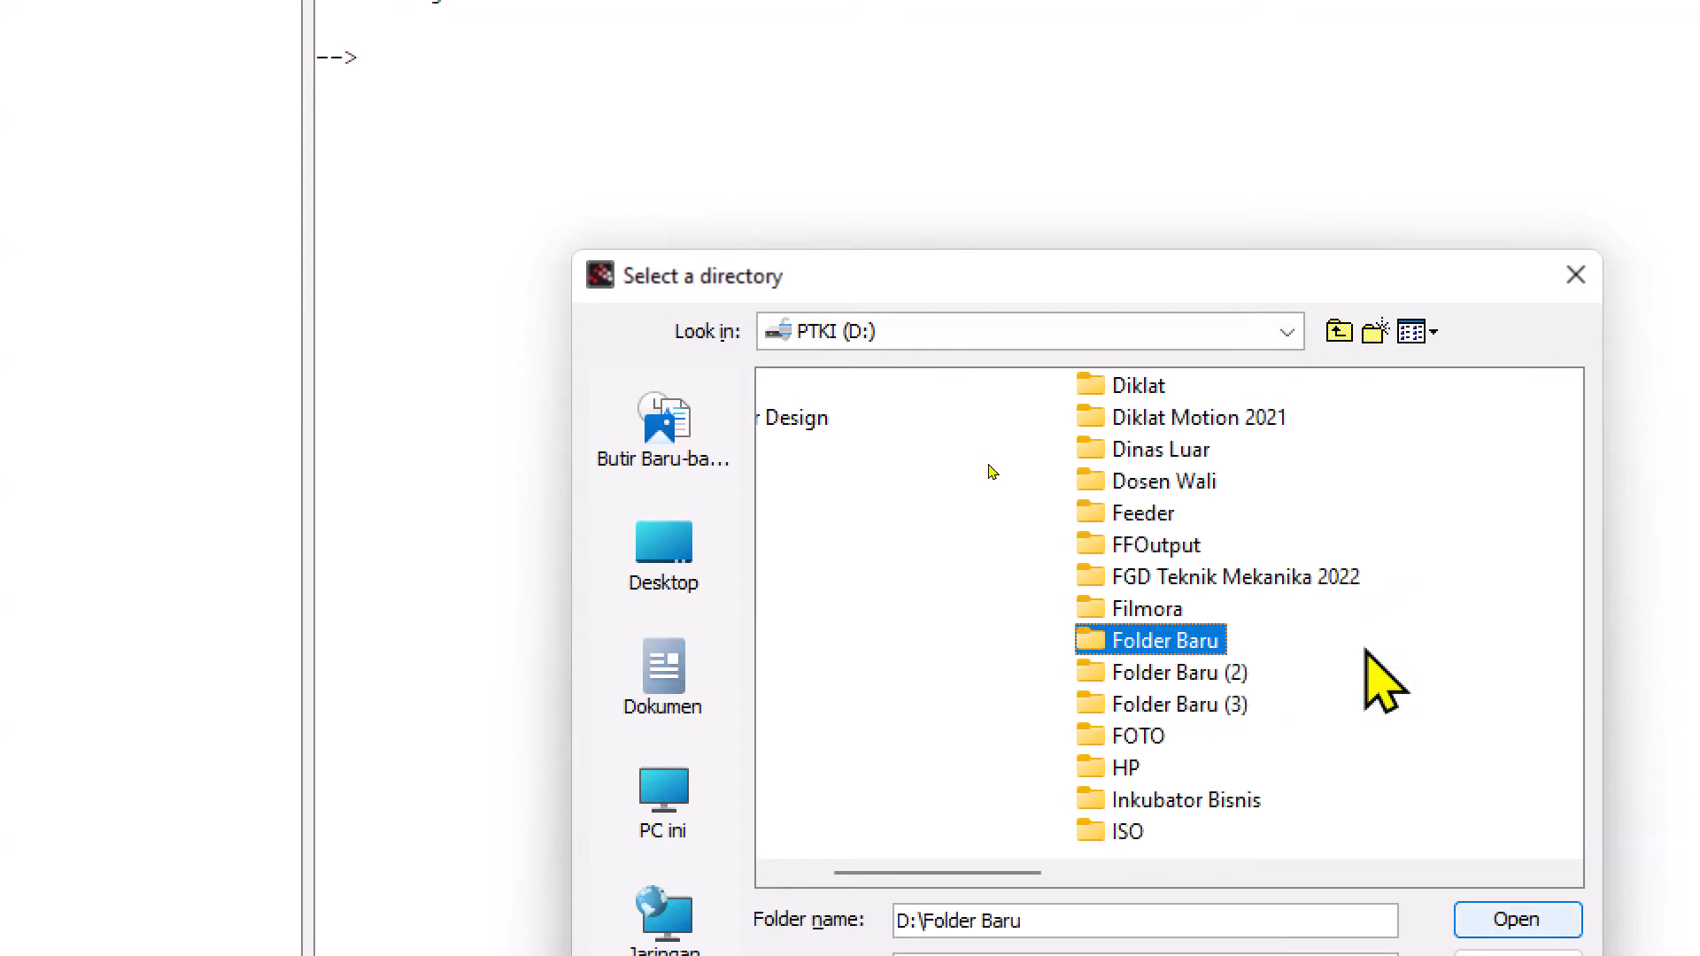
double_click(1114, 641)
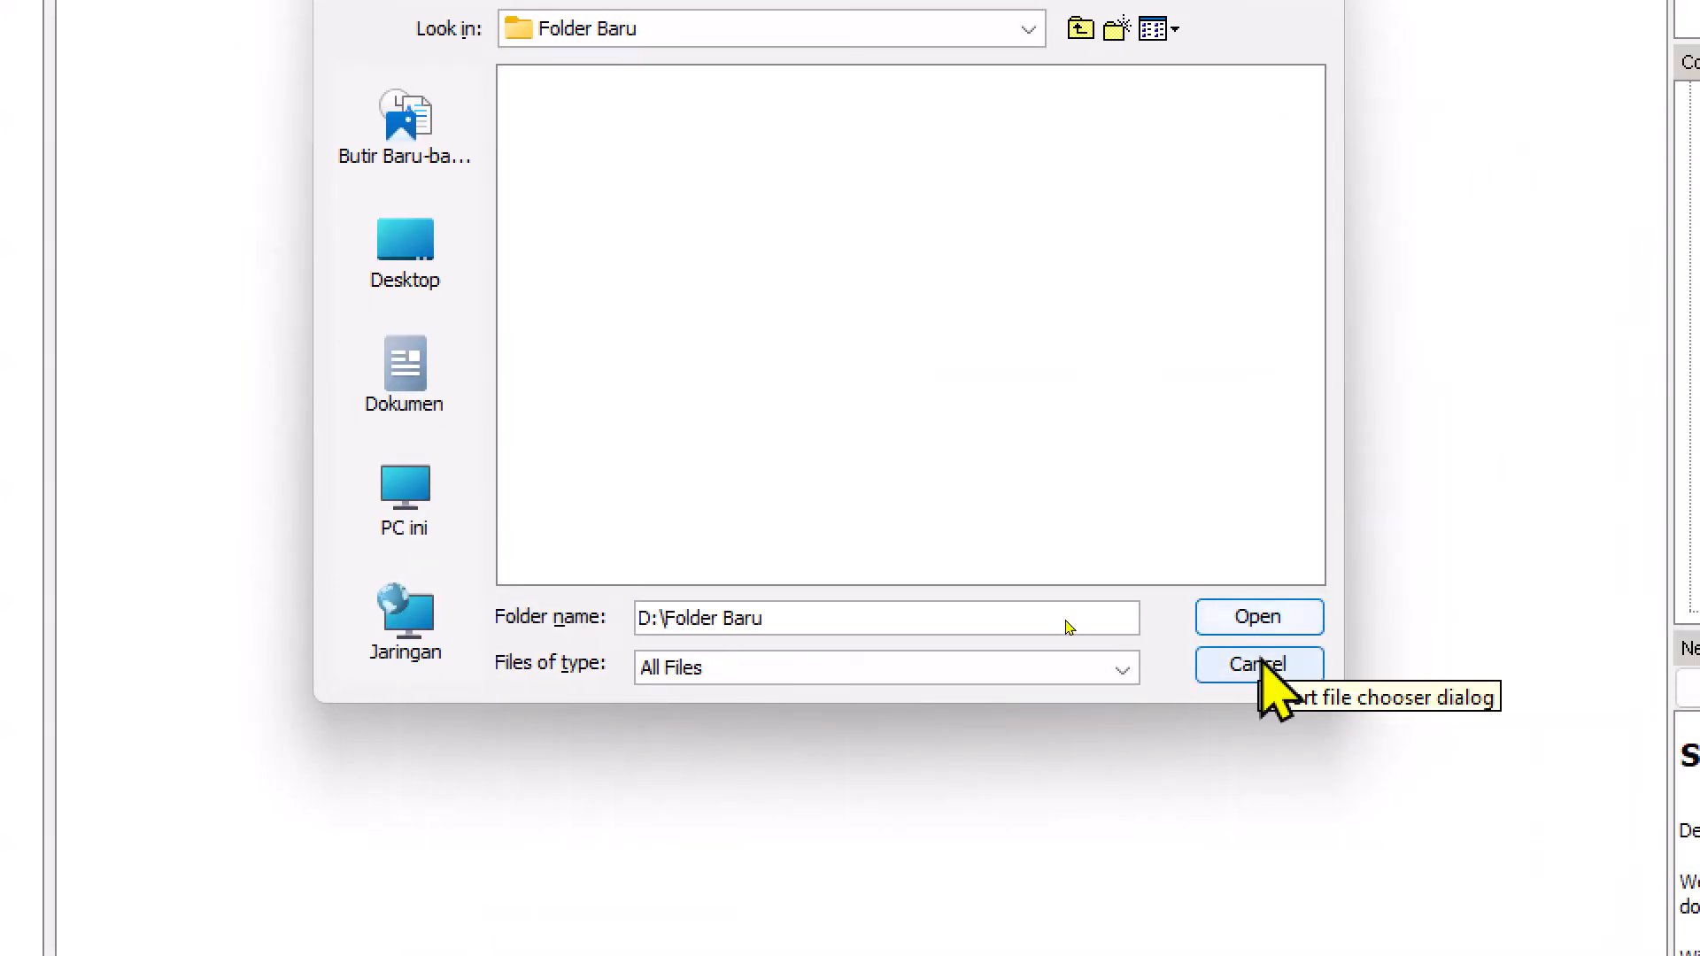
click(1262, 665)
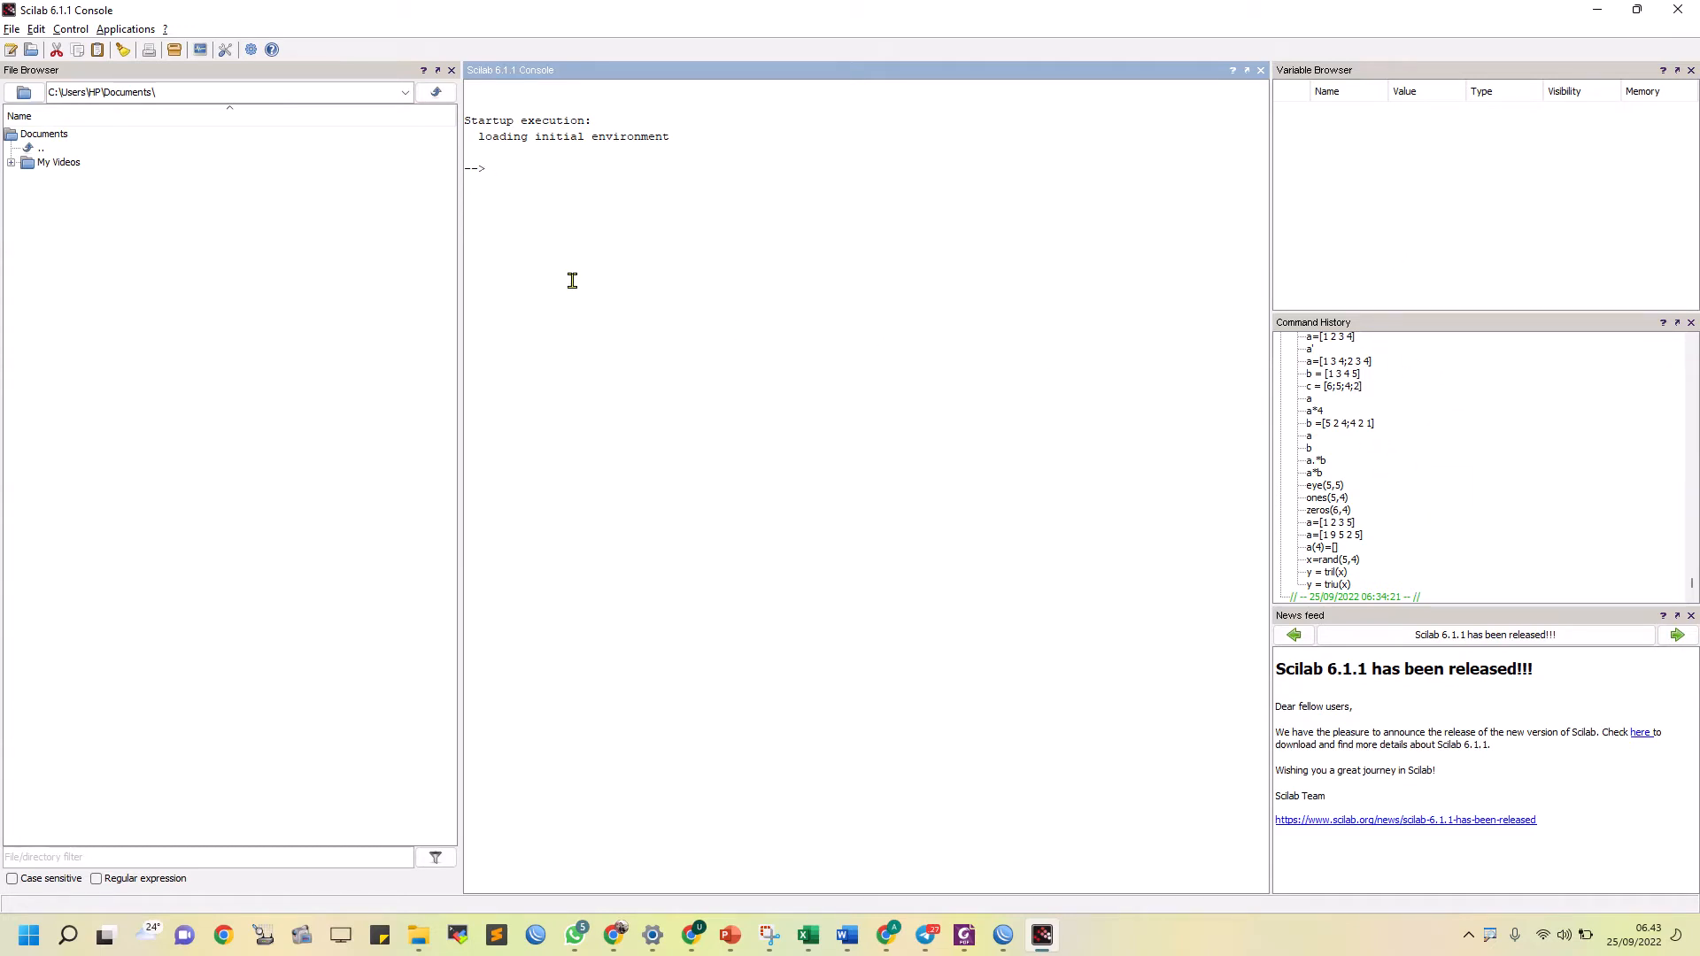
Run x = 10, y = 20; and z = -40 as separate console commands, following the Bilangan bulat code in the module PDF
key(alt+Tab)
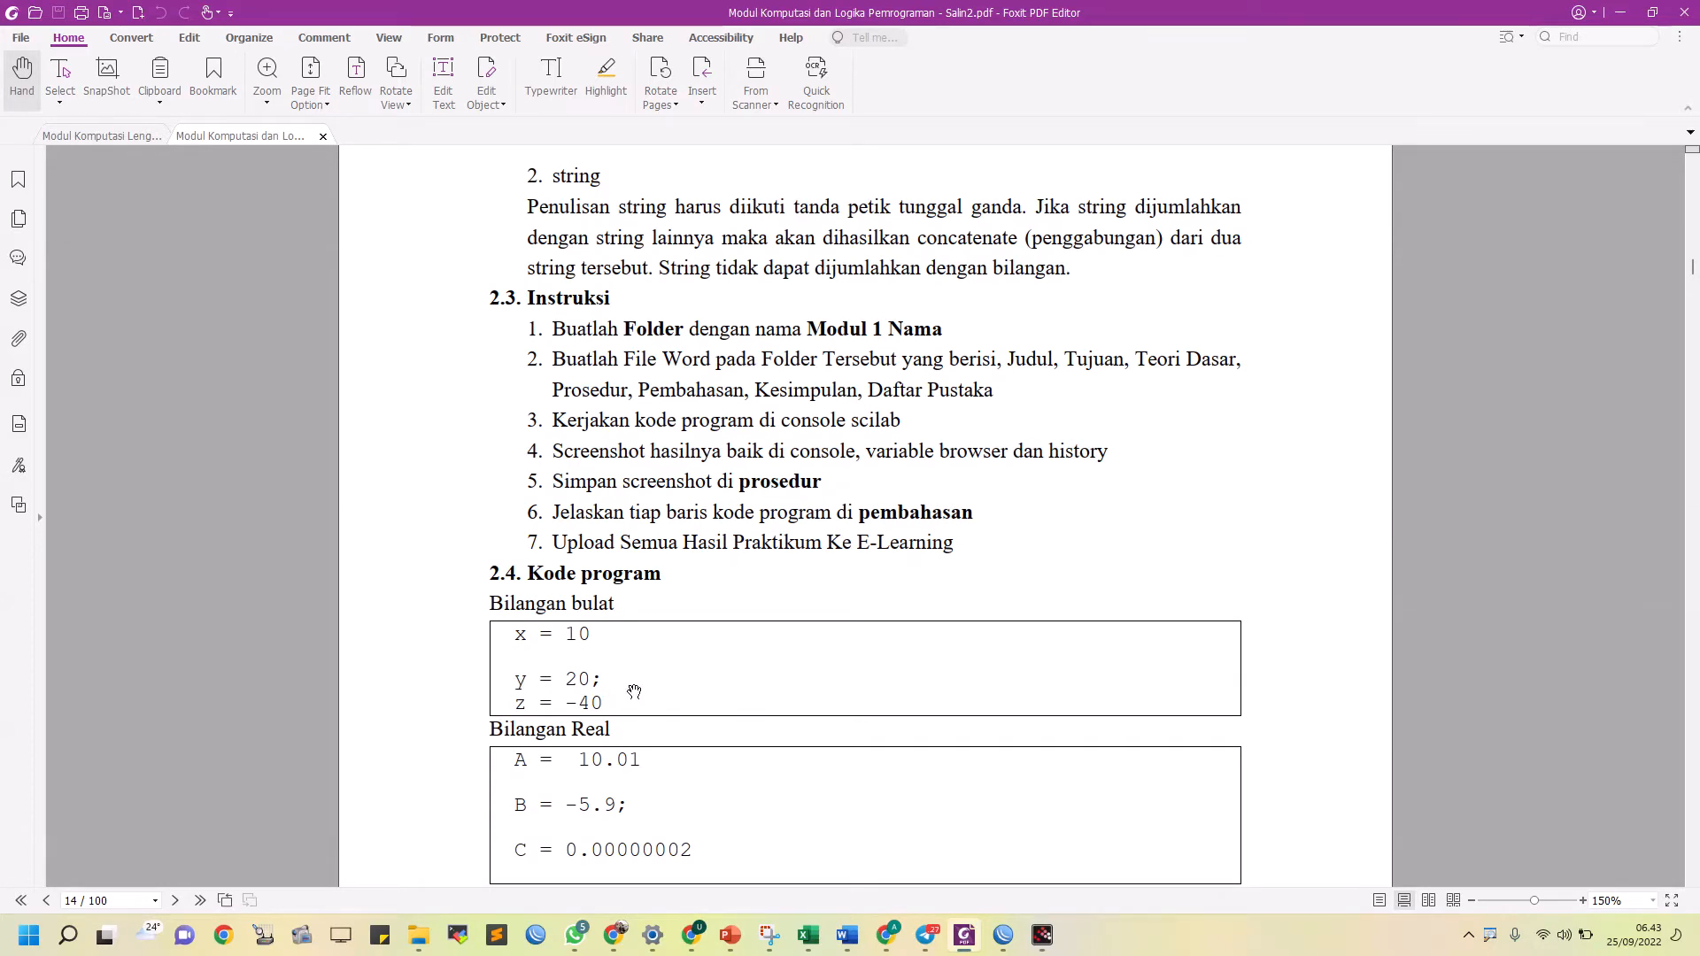
key(alt+Tab)
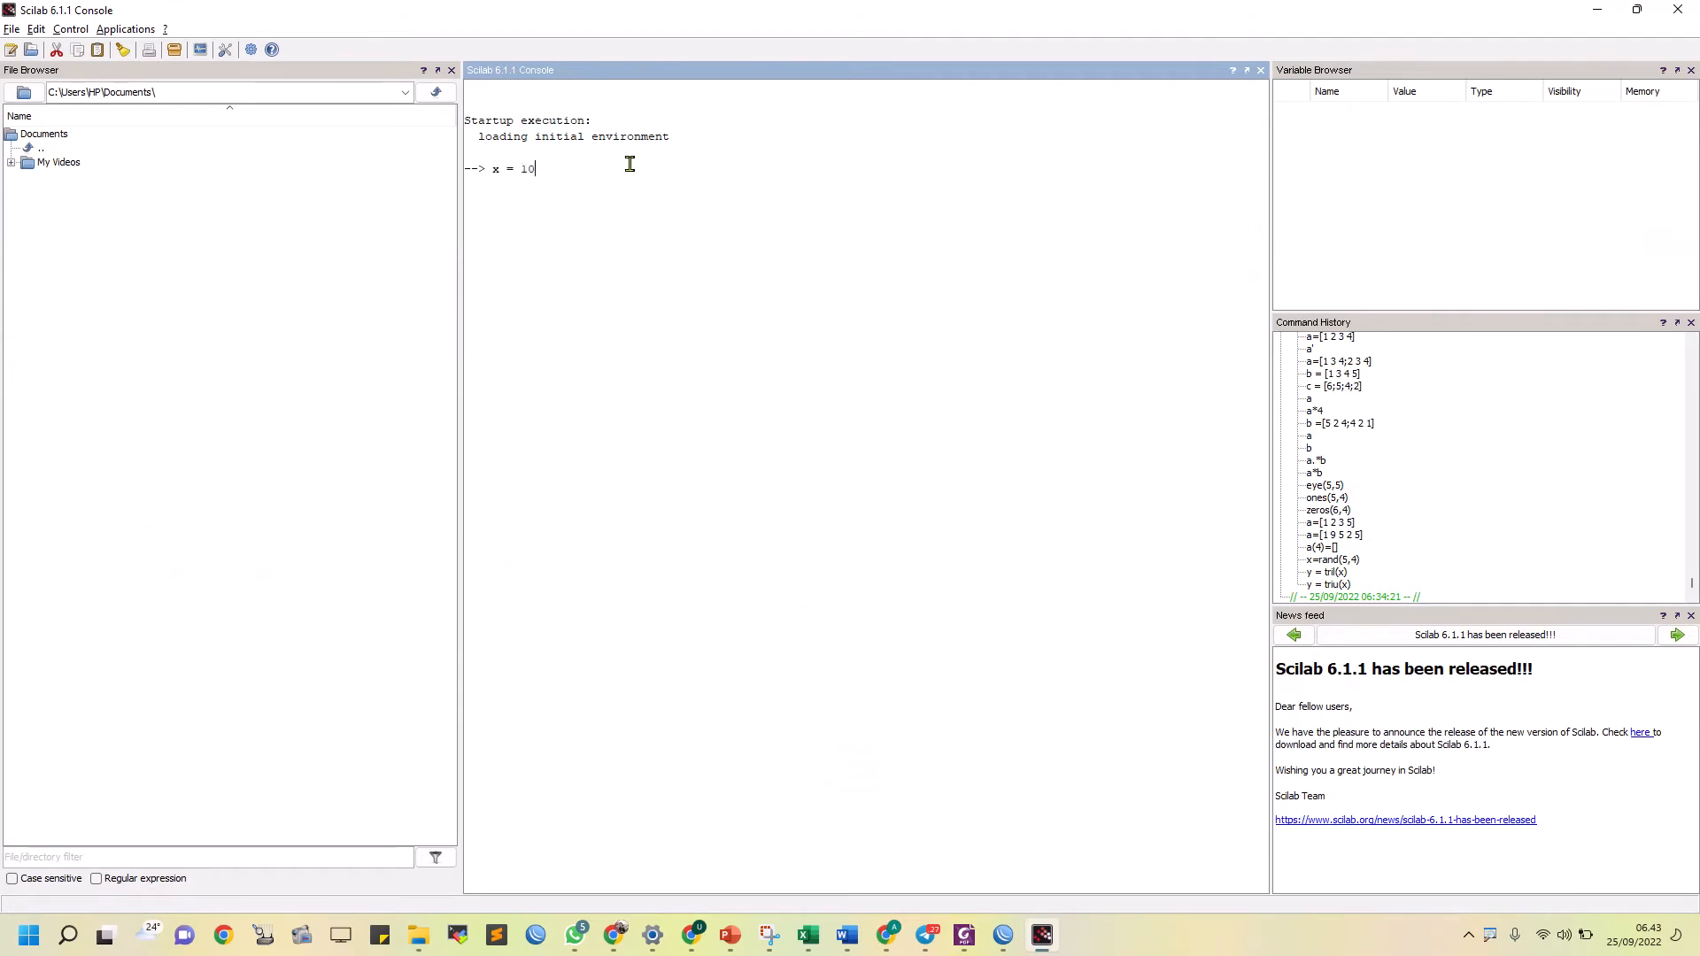
key(Return)
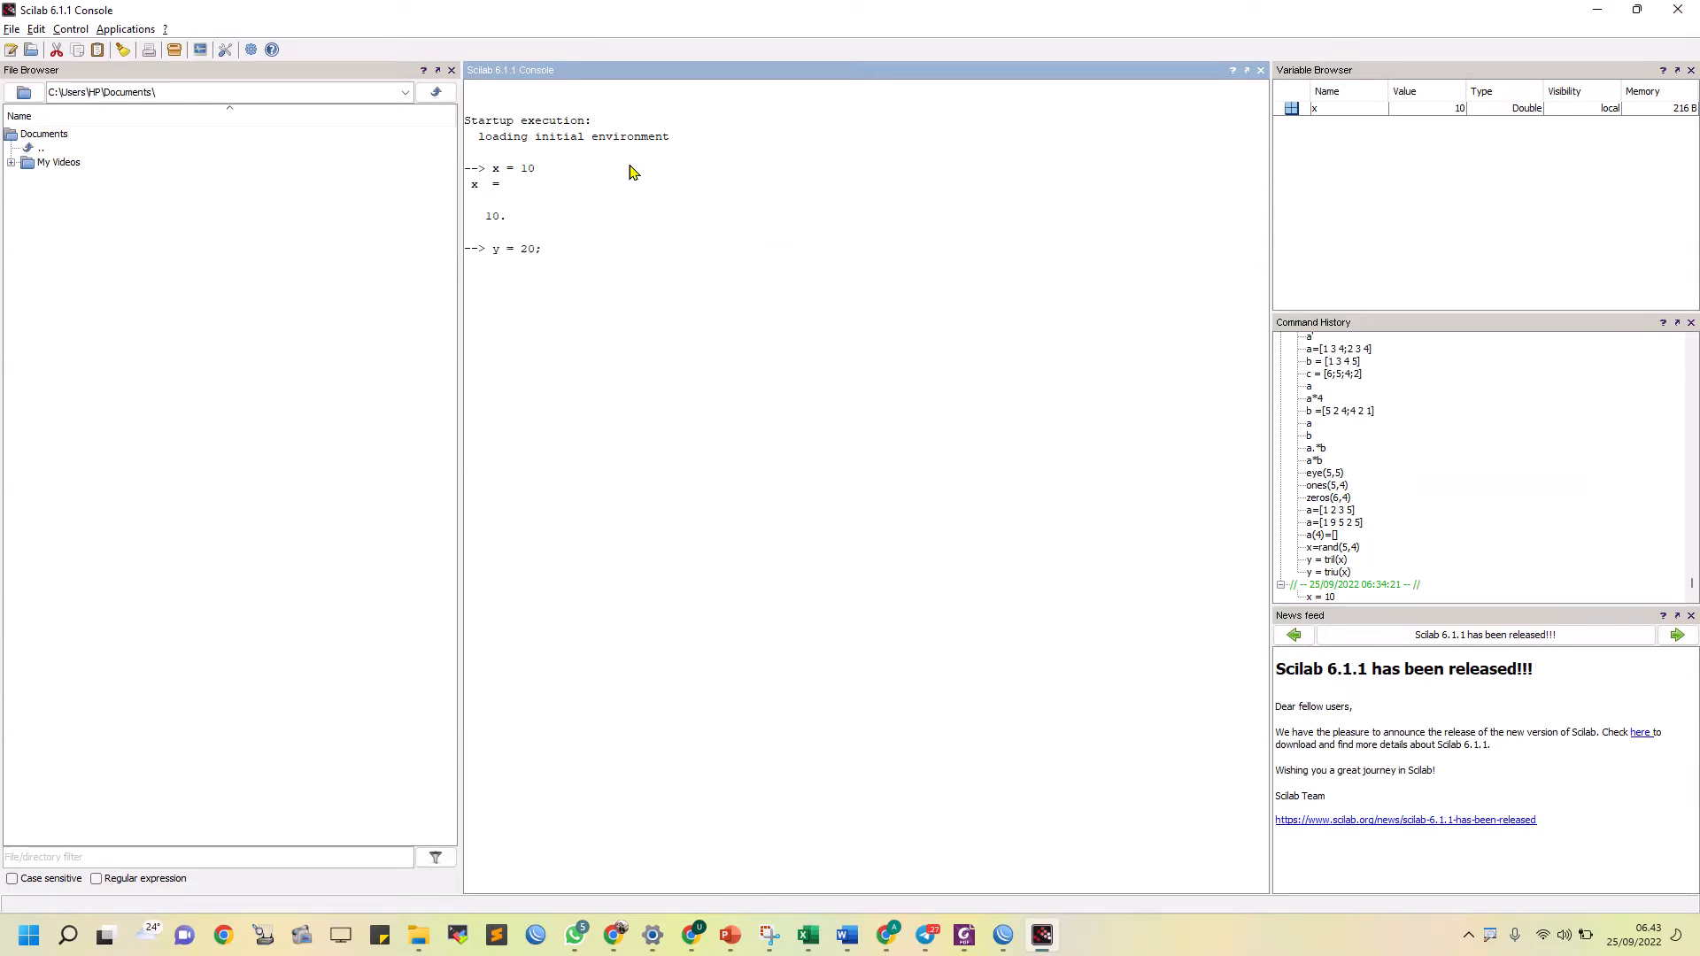
key(Return)
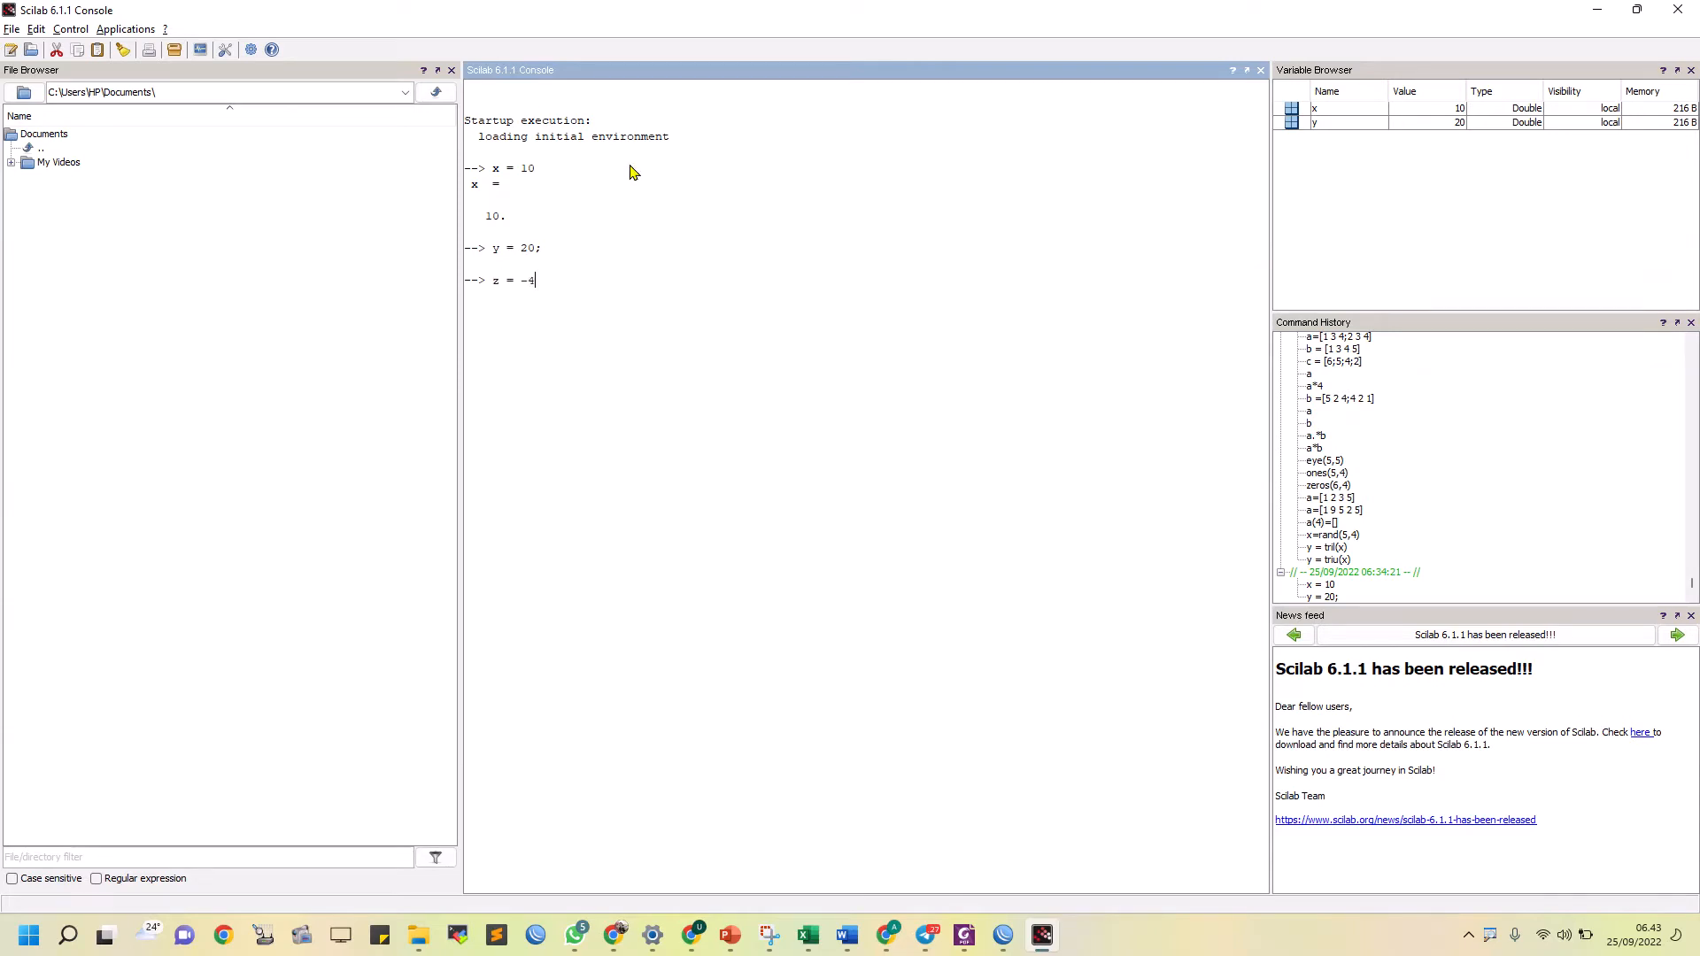
text(z = -40)
key(alt+Tab)
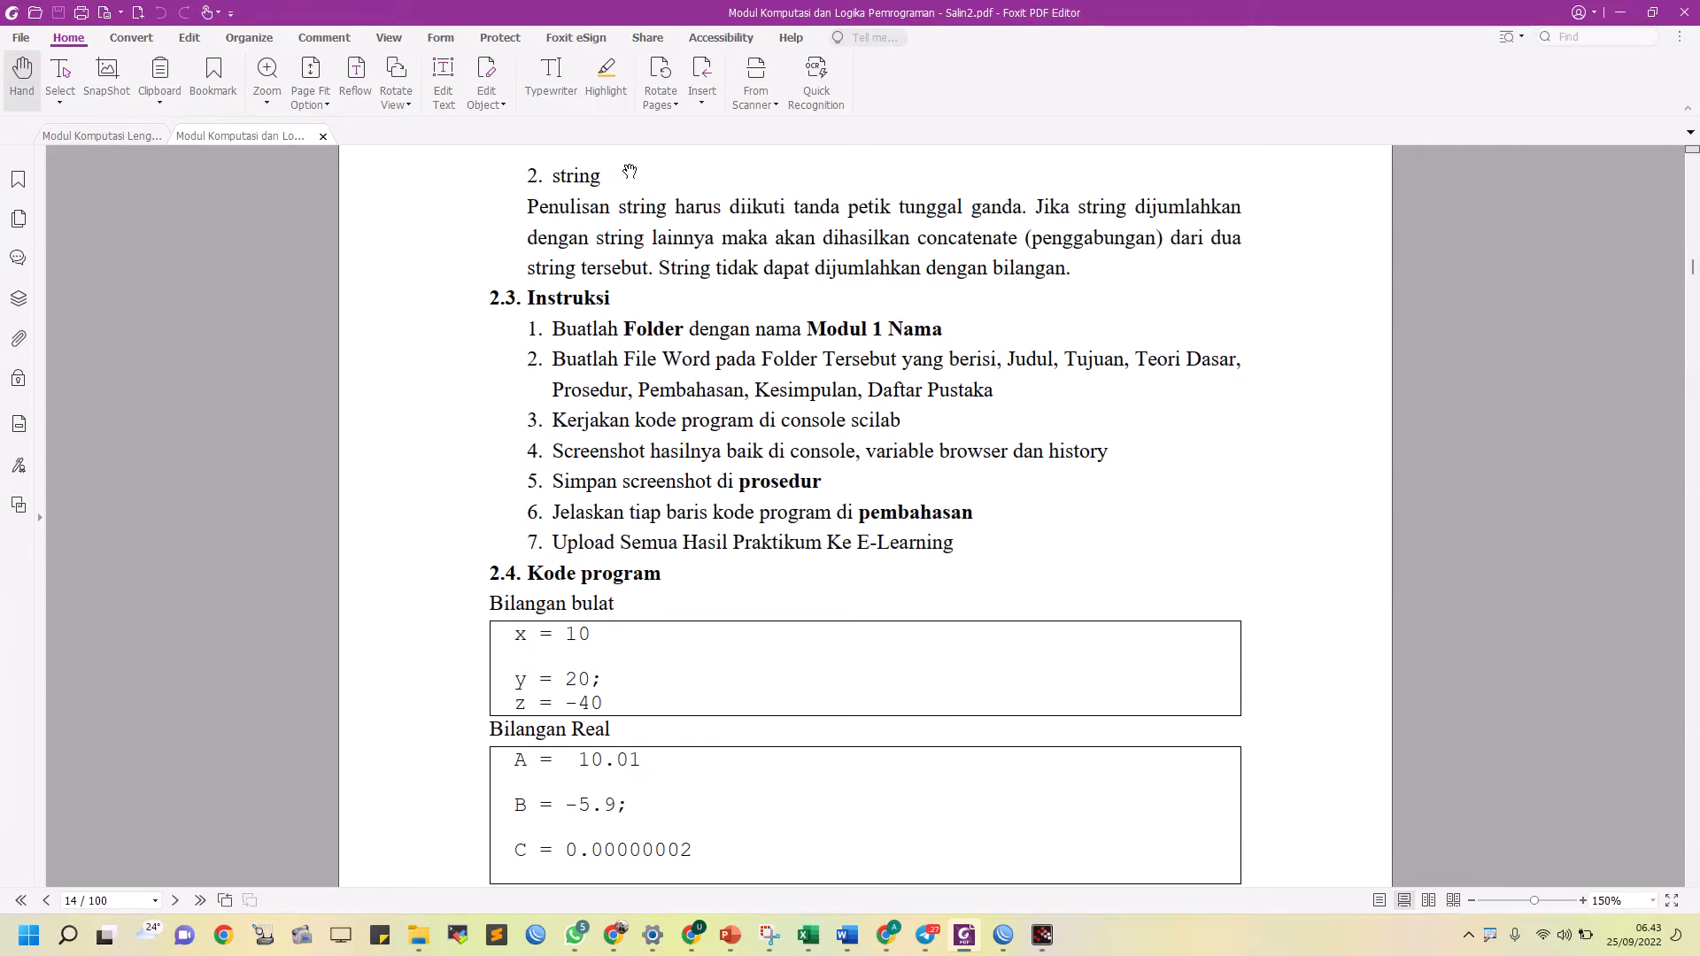
key(alt+Tab)
key(Return)
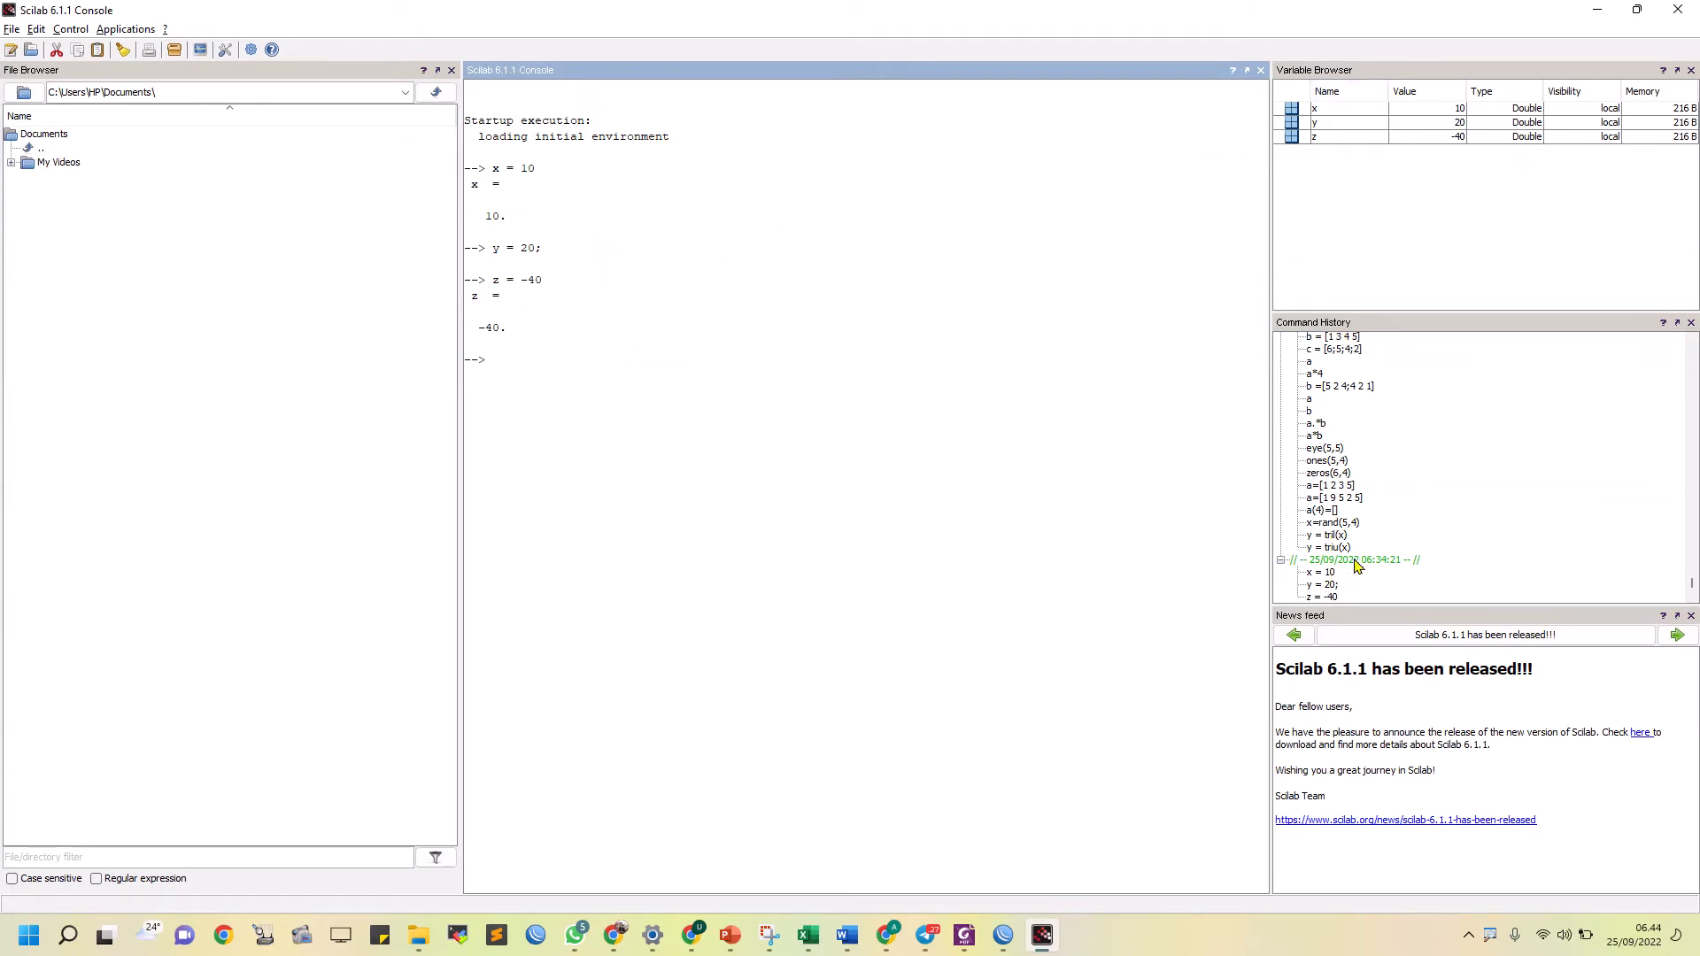
Check the Bilangan bulat code in the module PDF and snip the Scilab console, Variable Browser and Command History together
key(alt+Tab)
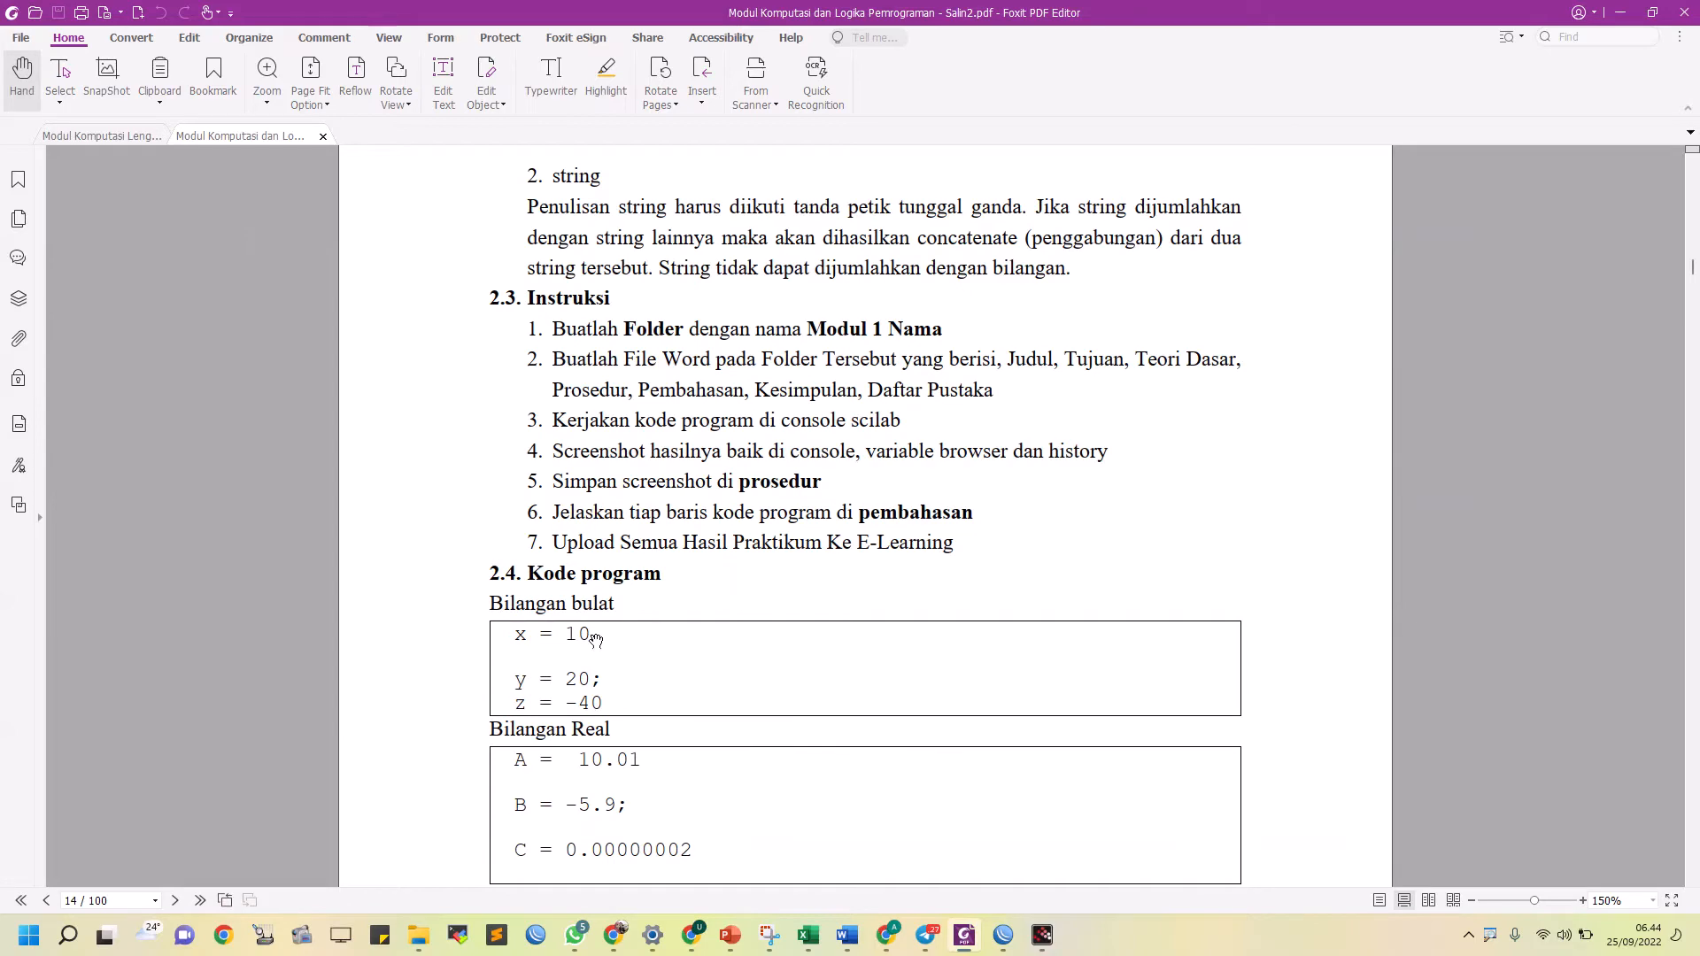
key(alt+Tab)
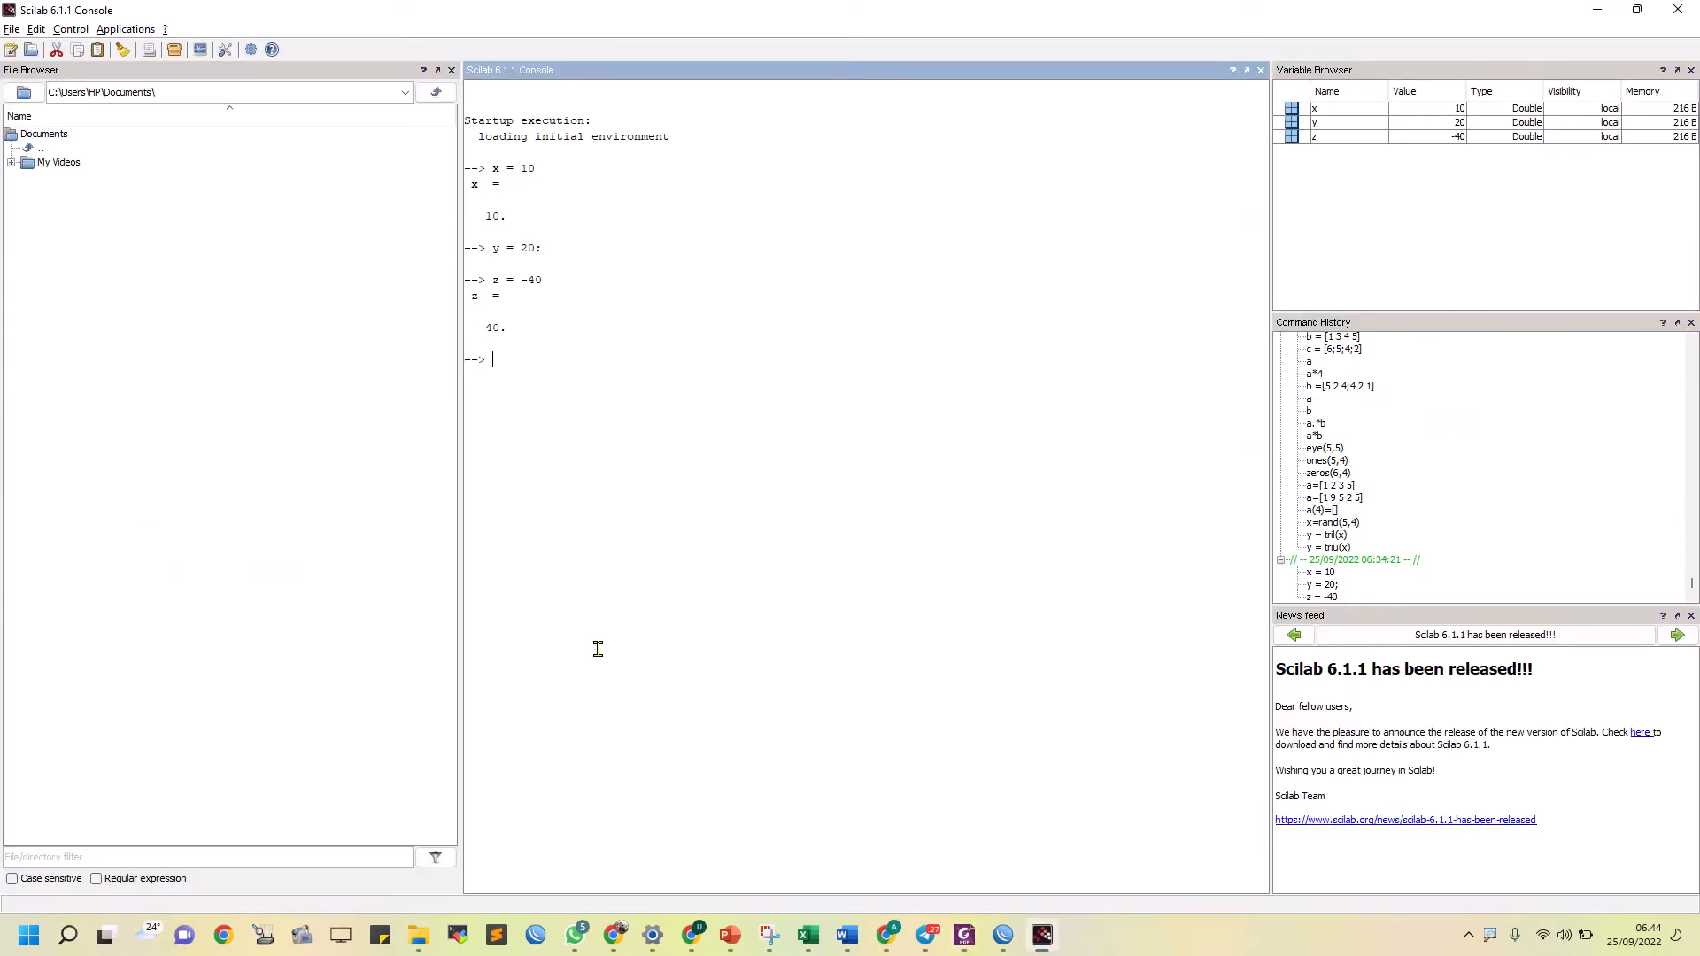
key(super+shift+s)
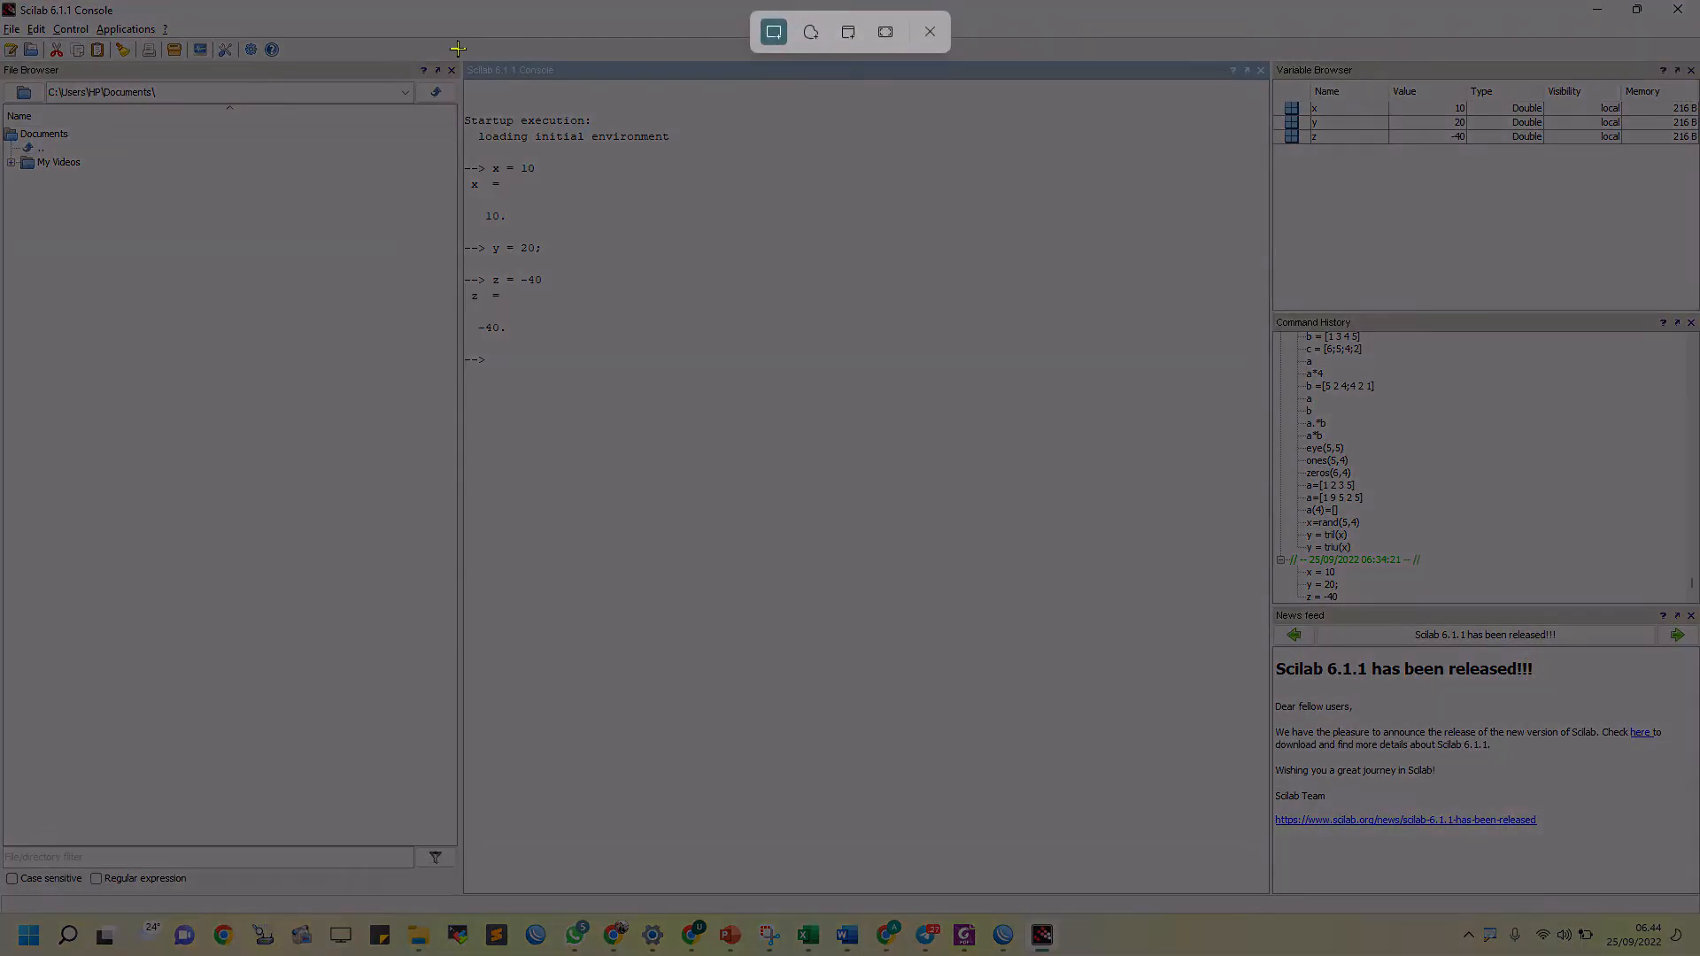
drag(458, 50, 1670, 629)
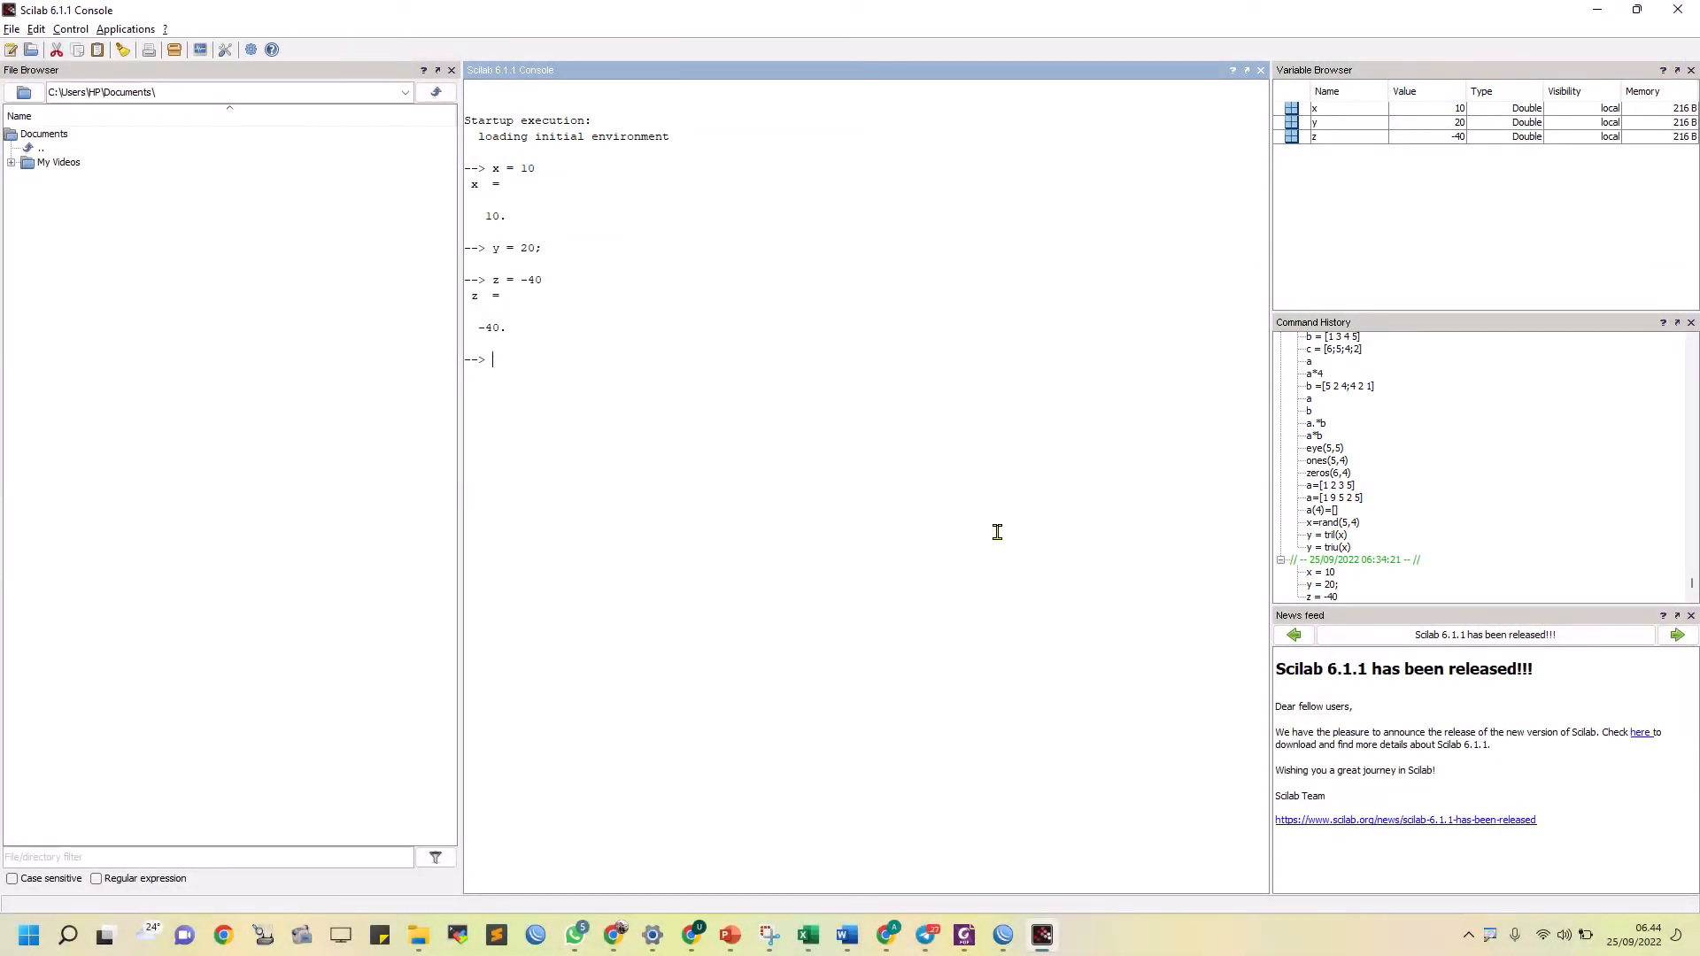
Take separate screen snips of the console commands, the Variable Browser and the Command History
key(super+shift+s)
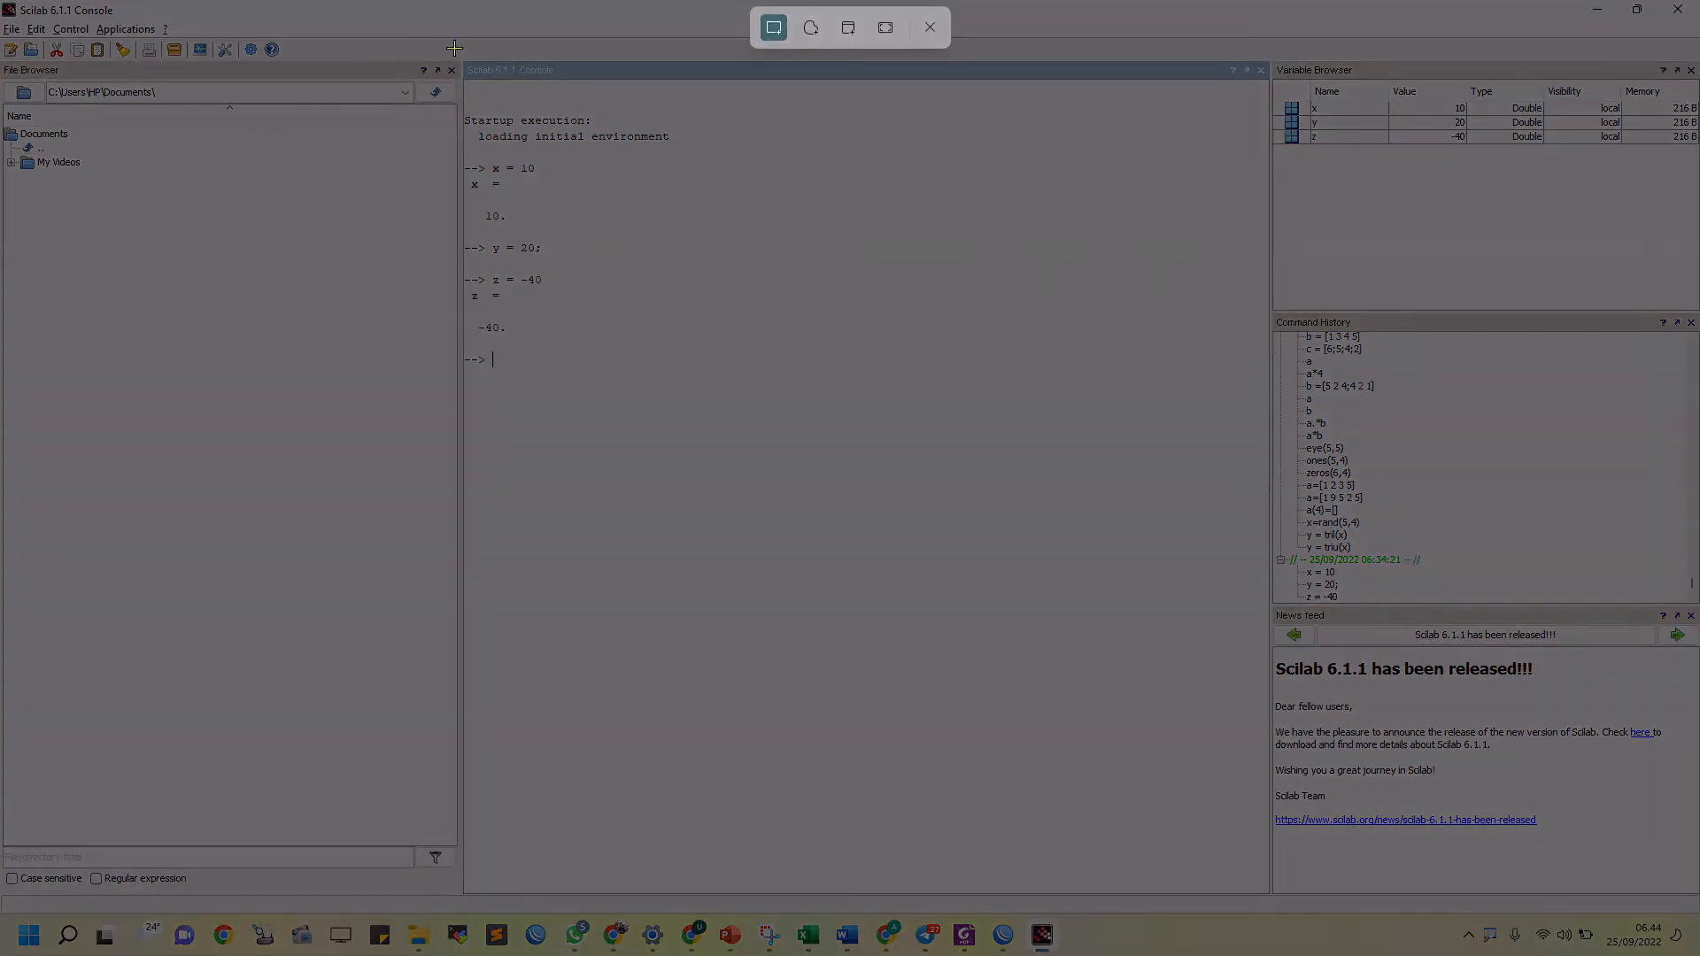
drag(455, 49, 688, 409)
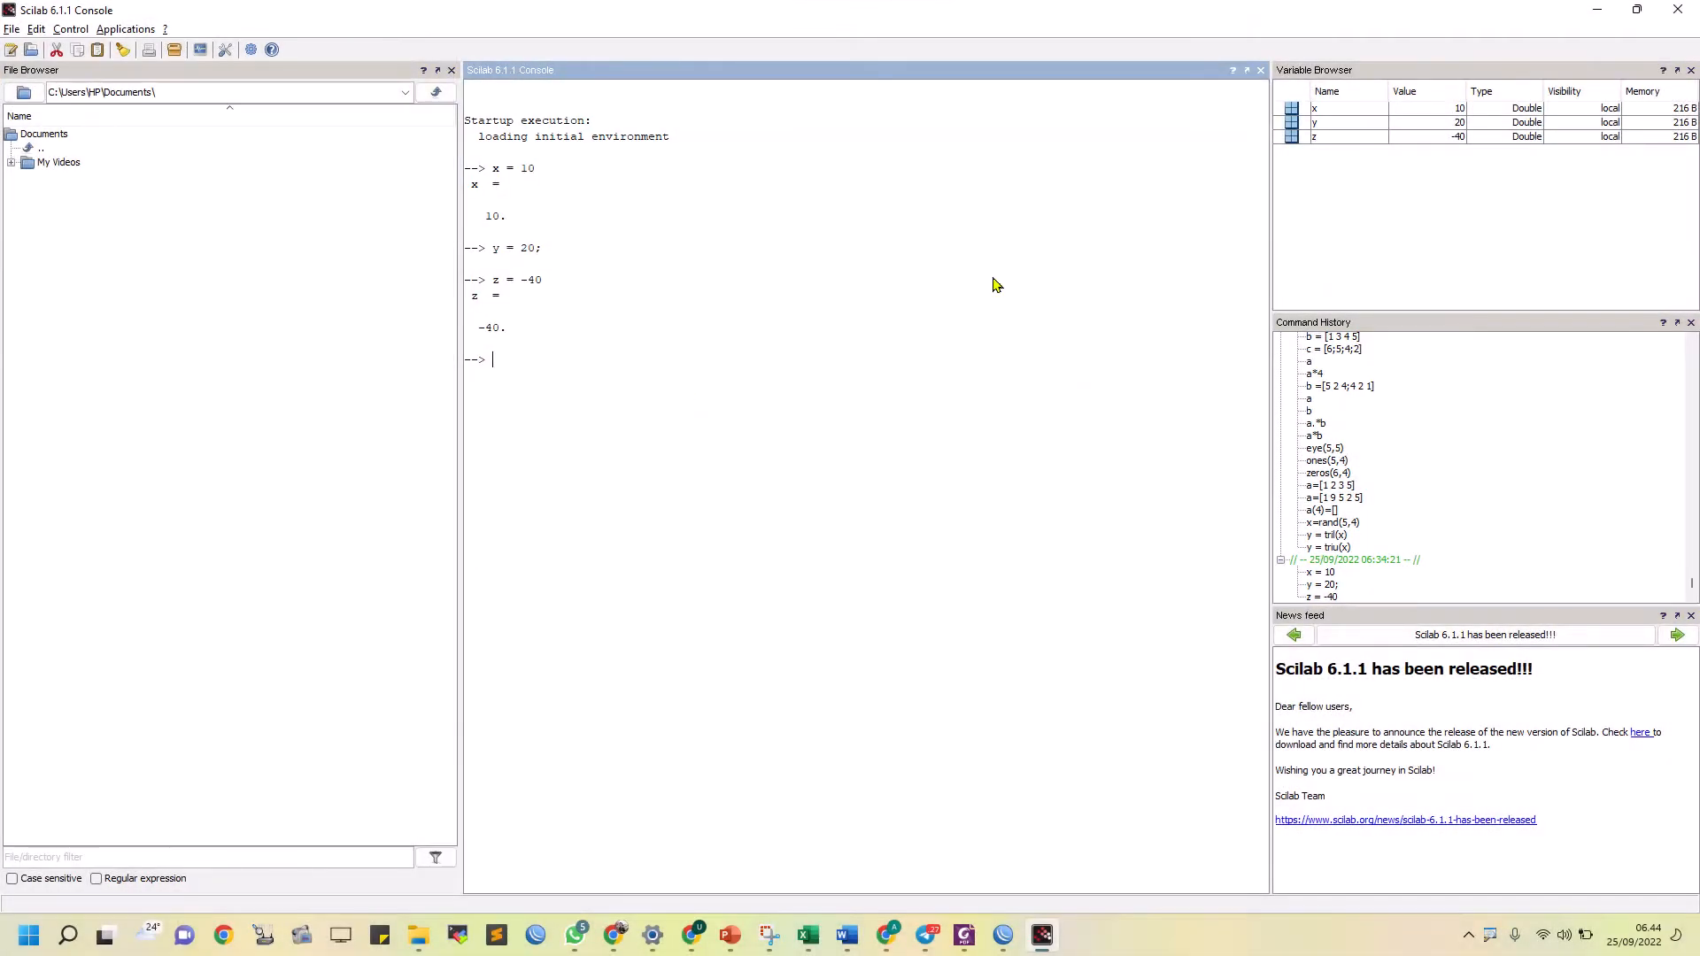
key(super+shift+s)
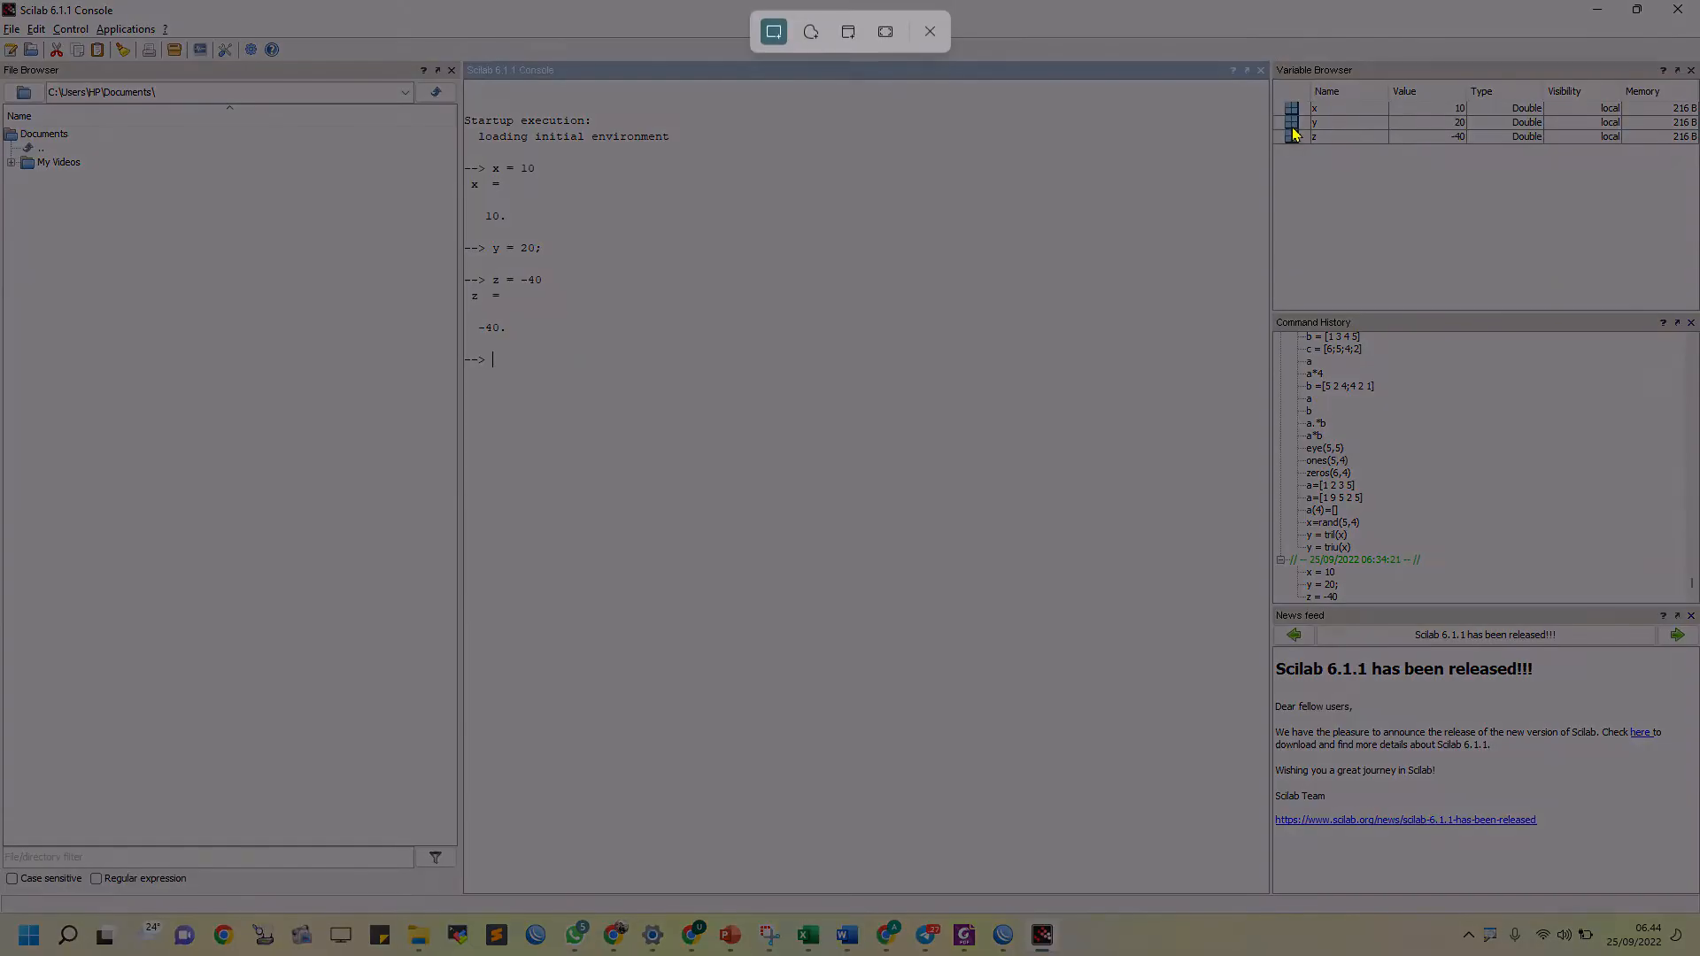
drag(1266, 56, 1696, 178)
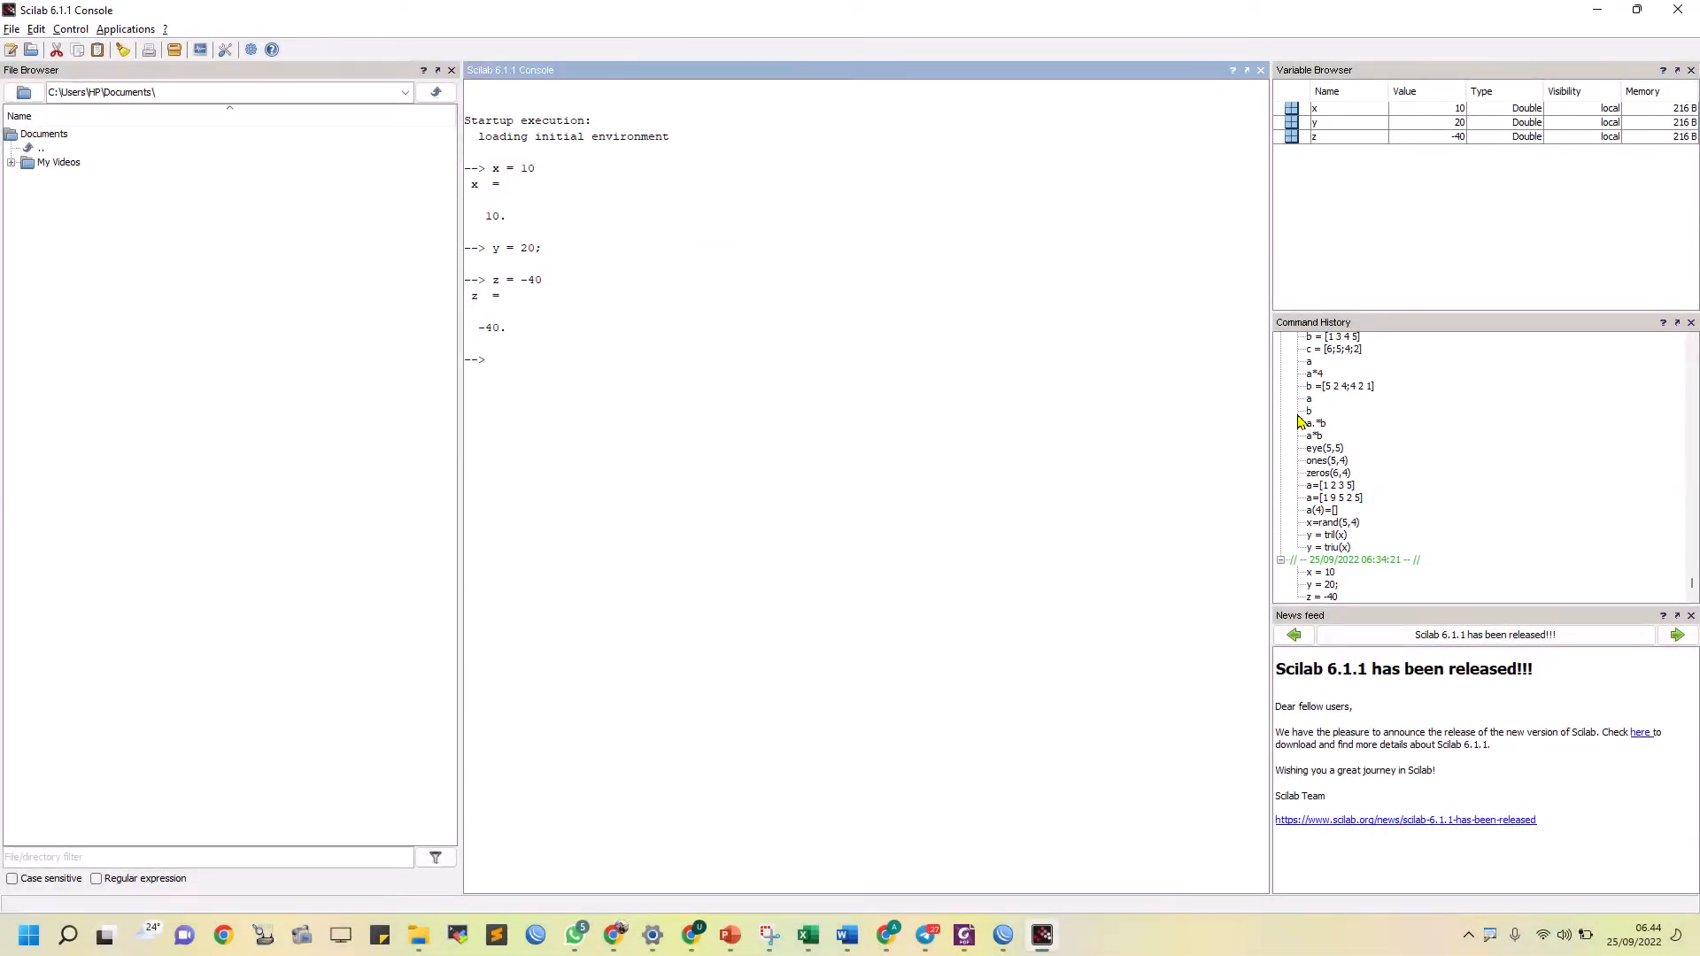
key(super+shift+s)
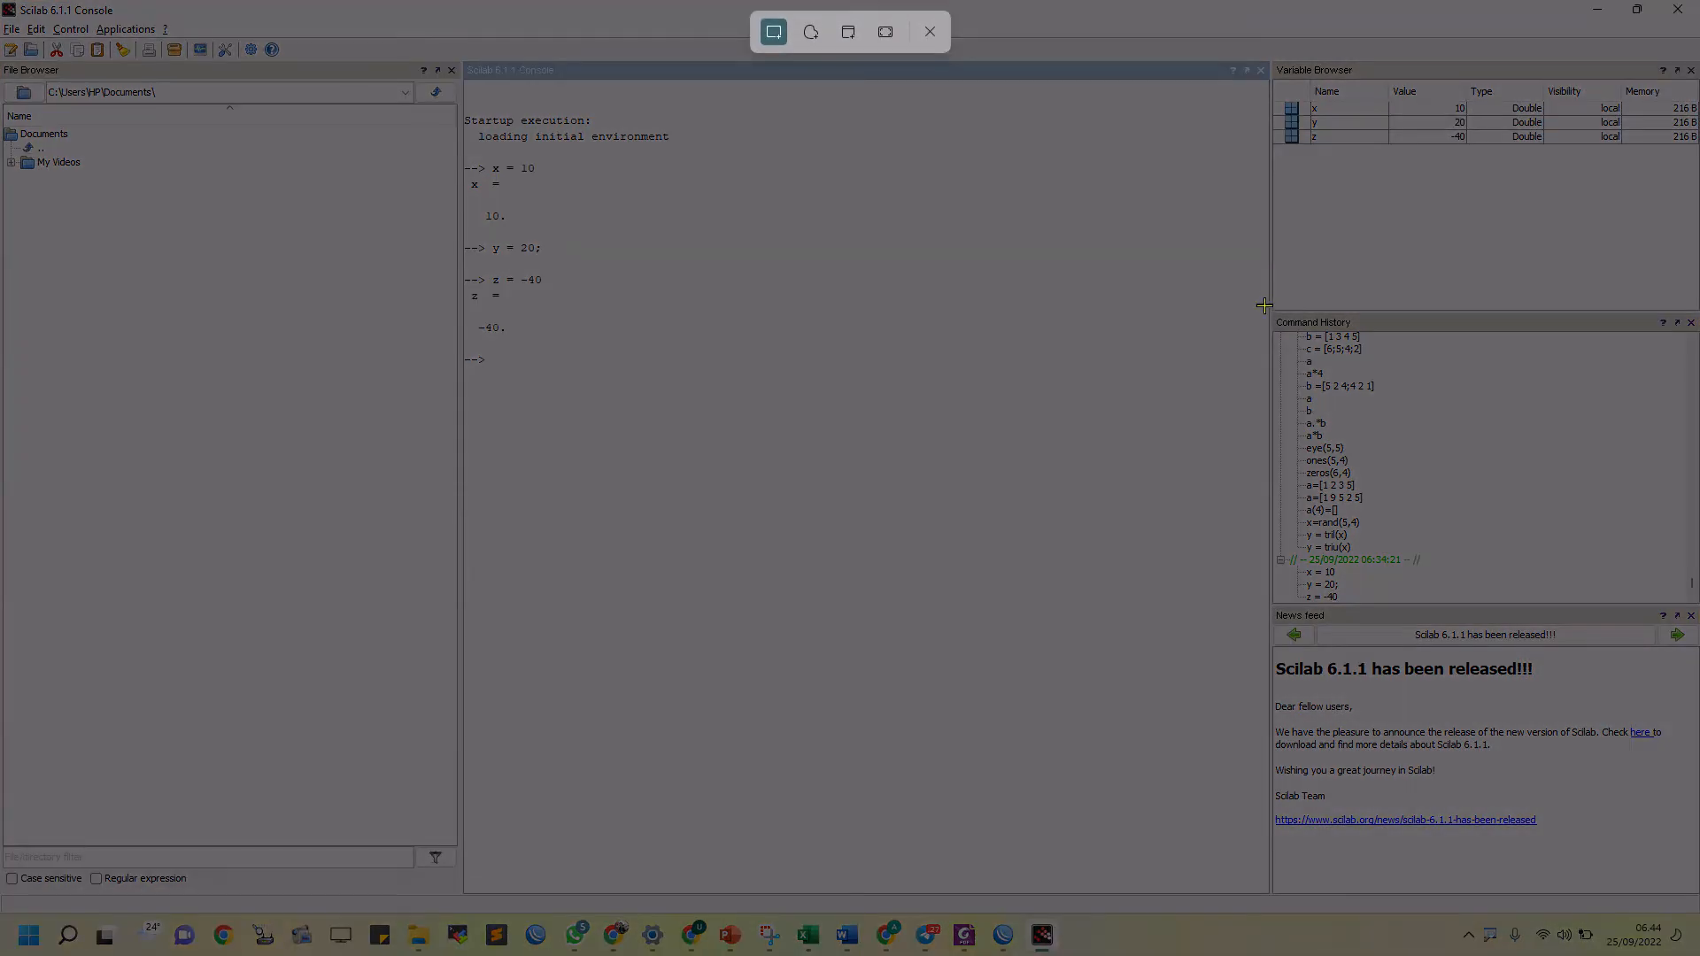
drag(1263, 305, 1525, 625)
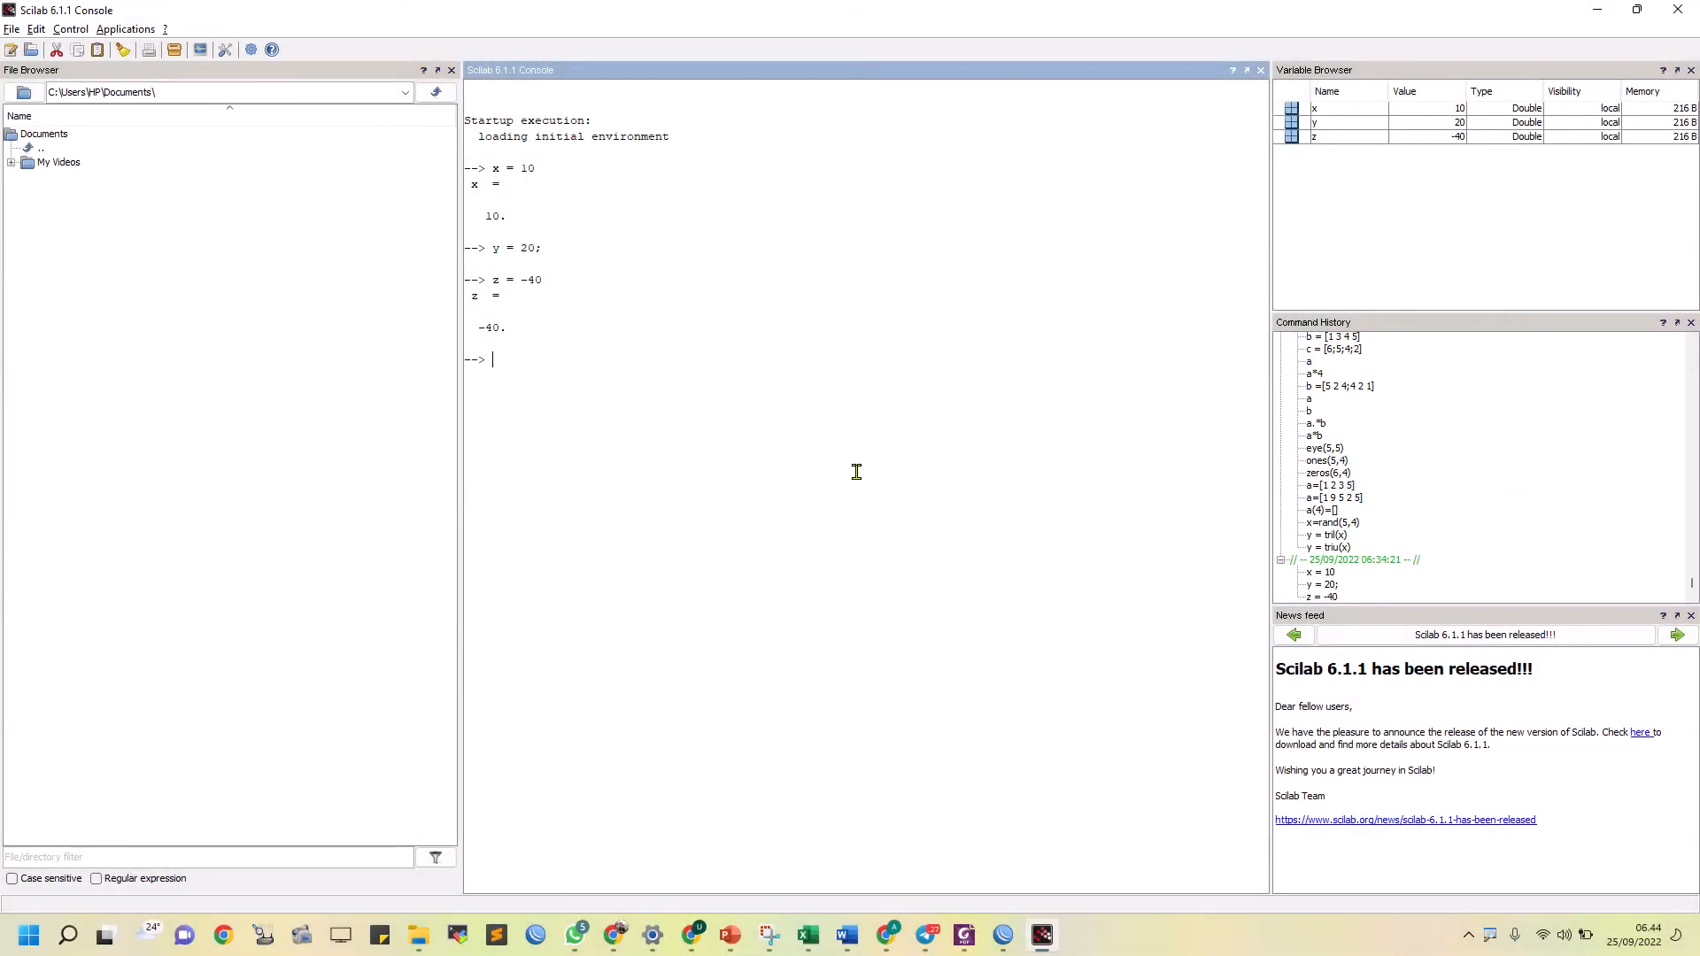
Retake one combined screen snip spanning the console, the Variable Browser and the Command History, leaving out the File Browser and News feed
key(super+shift+s)
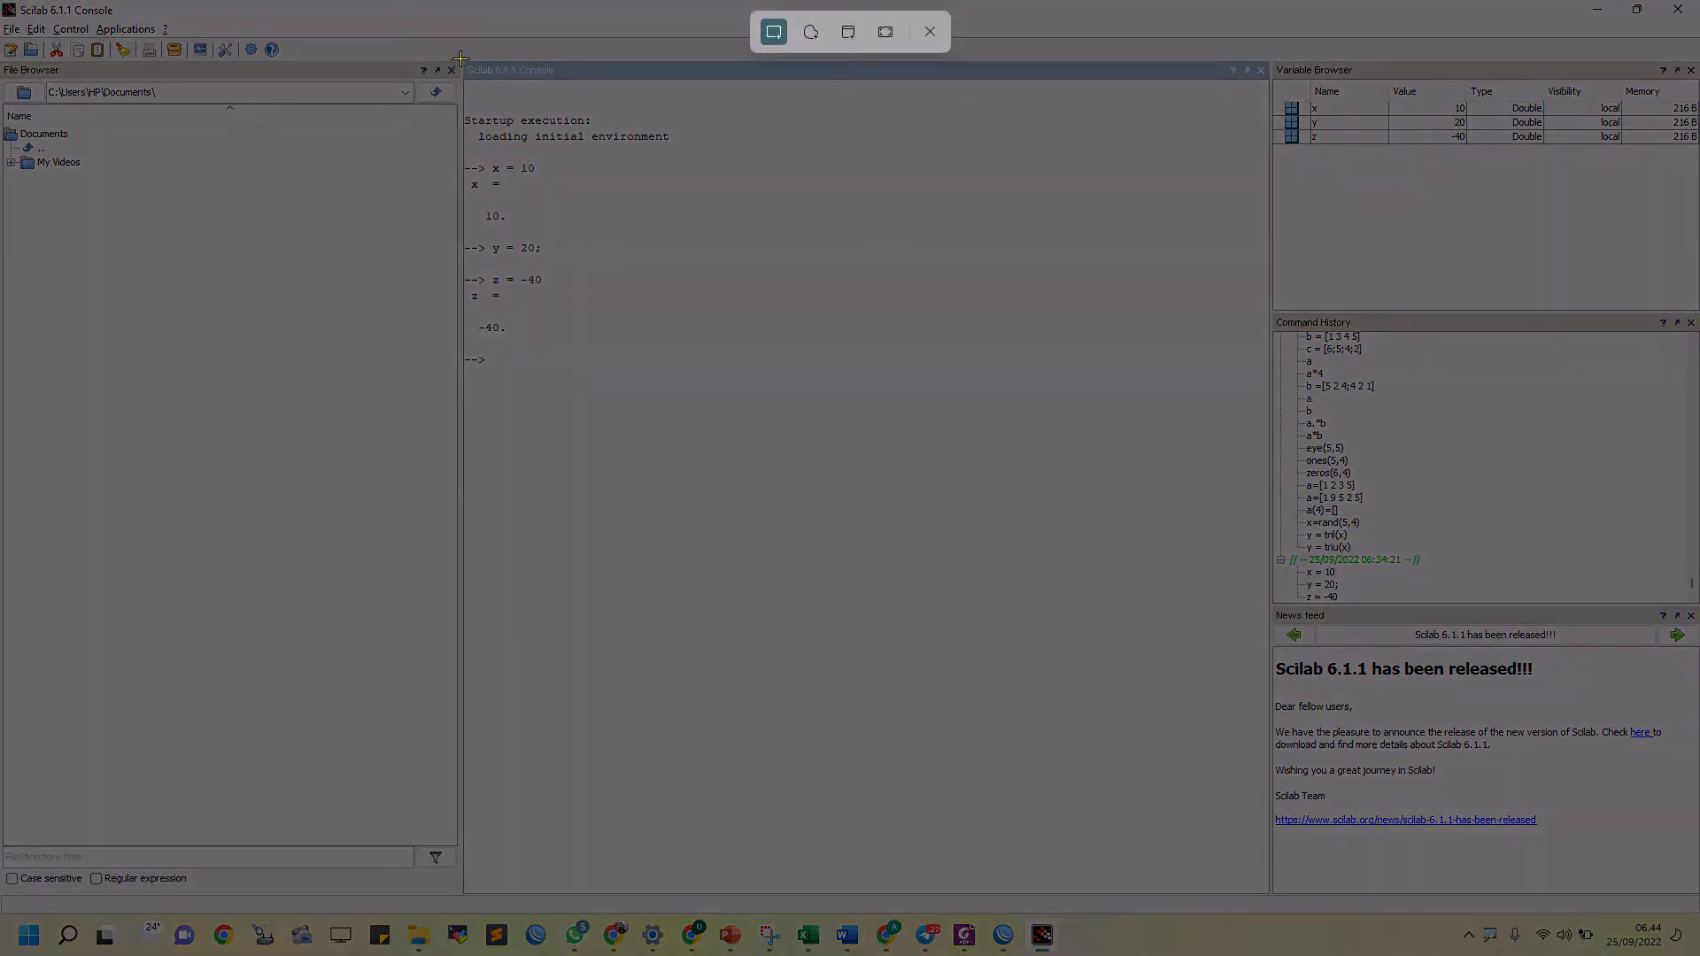
drag(461, 59, 1694, 611)
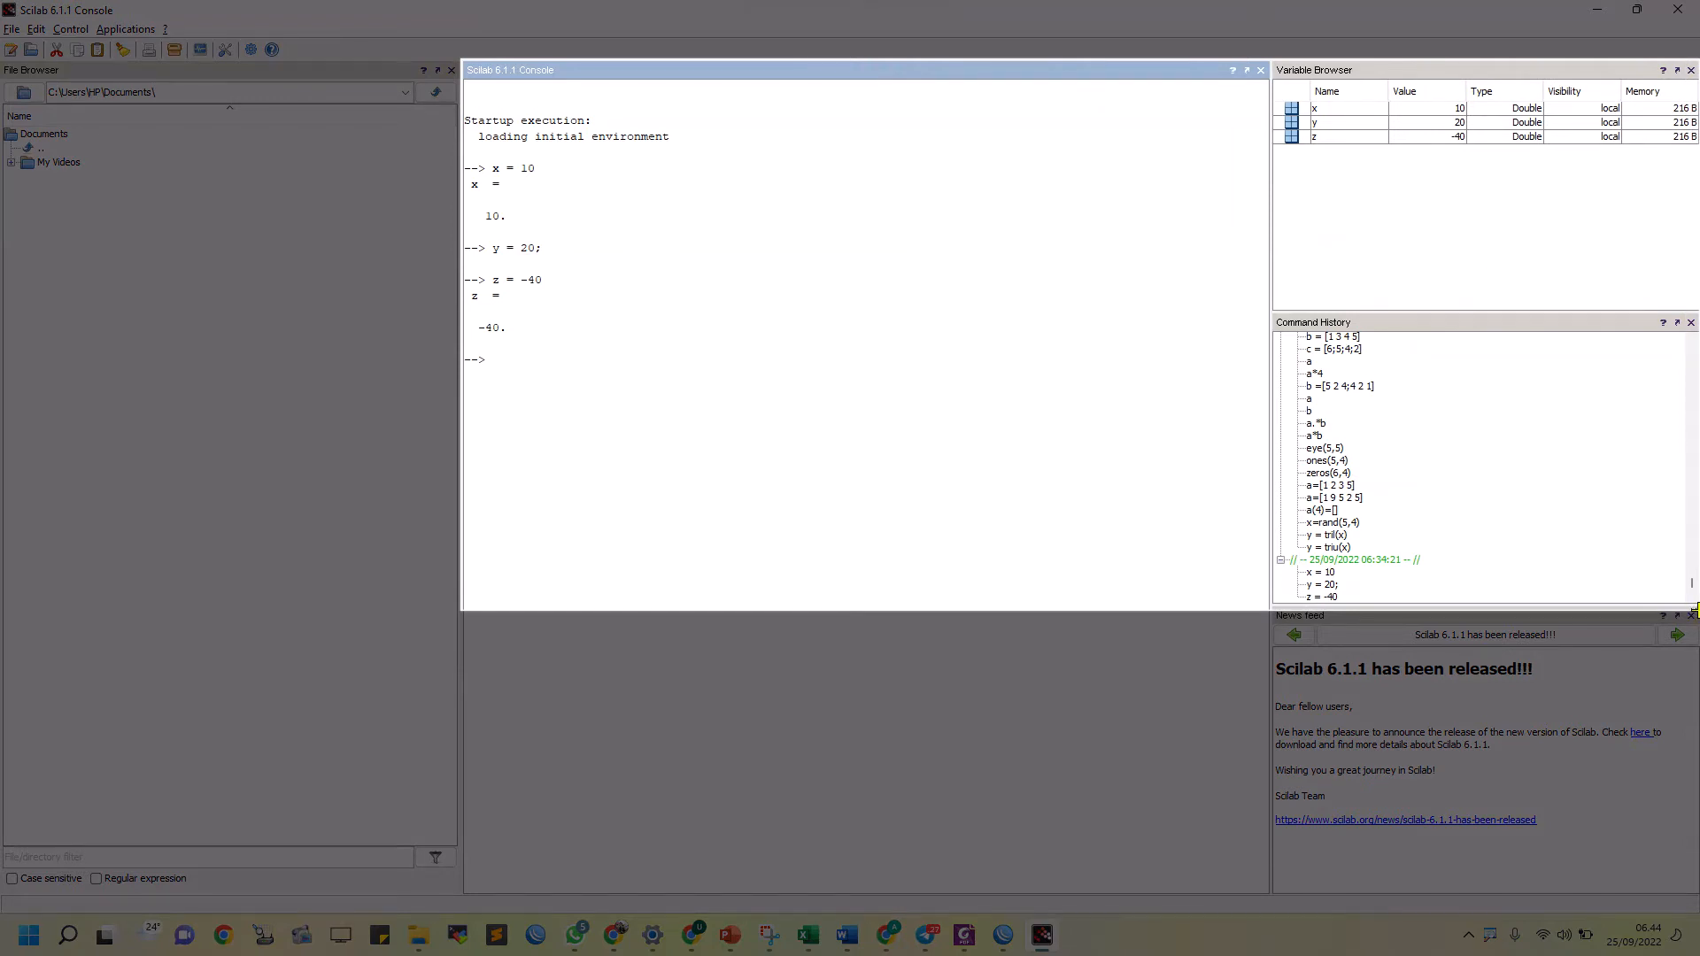
drag(1693, 611, 1696, 611)
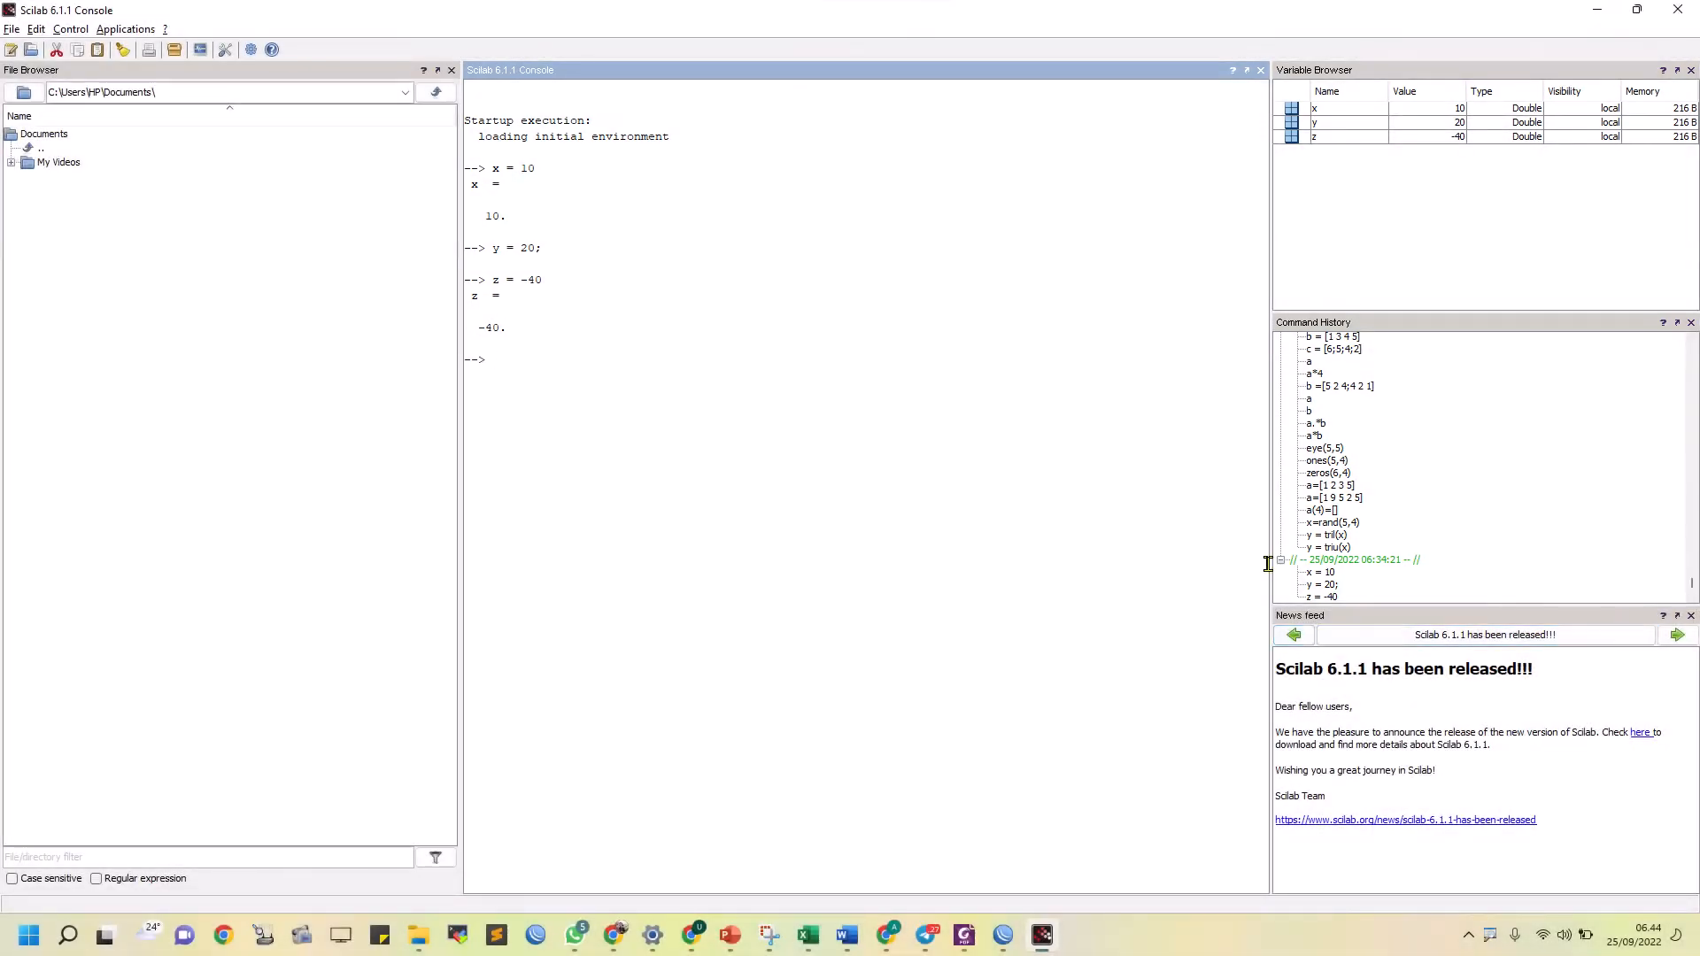
Switch to the Word report and add a "- Bilangan Bulat" line under 1.3. Prosedur, followed by an empty line
key(alt+Tab)
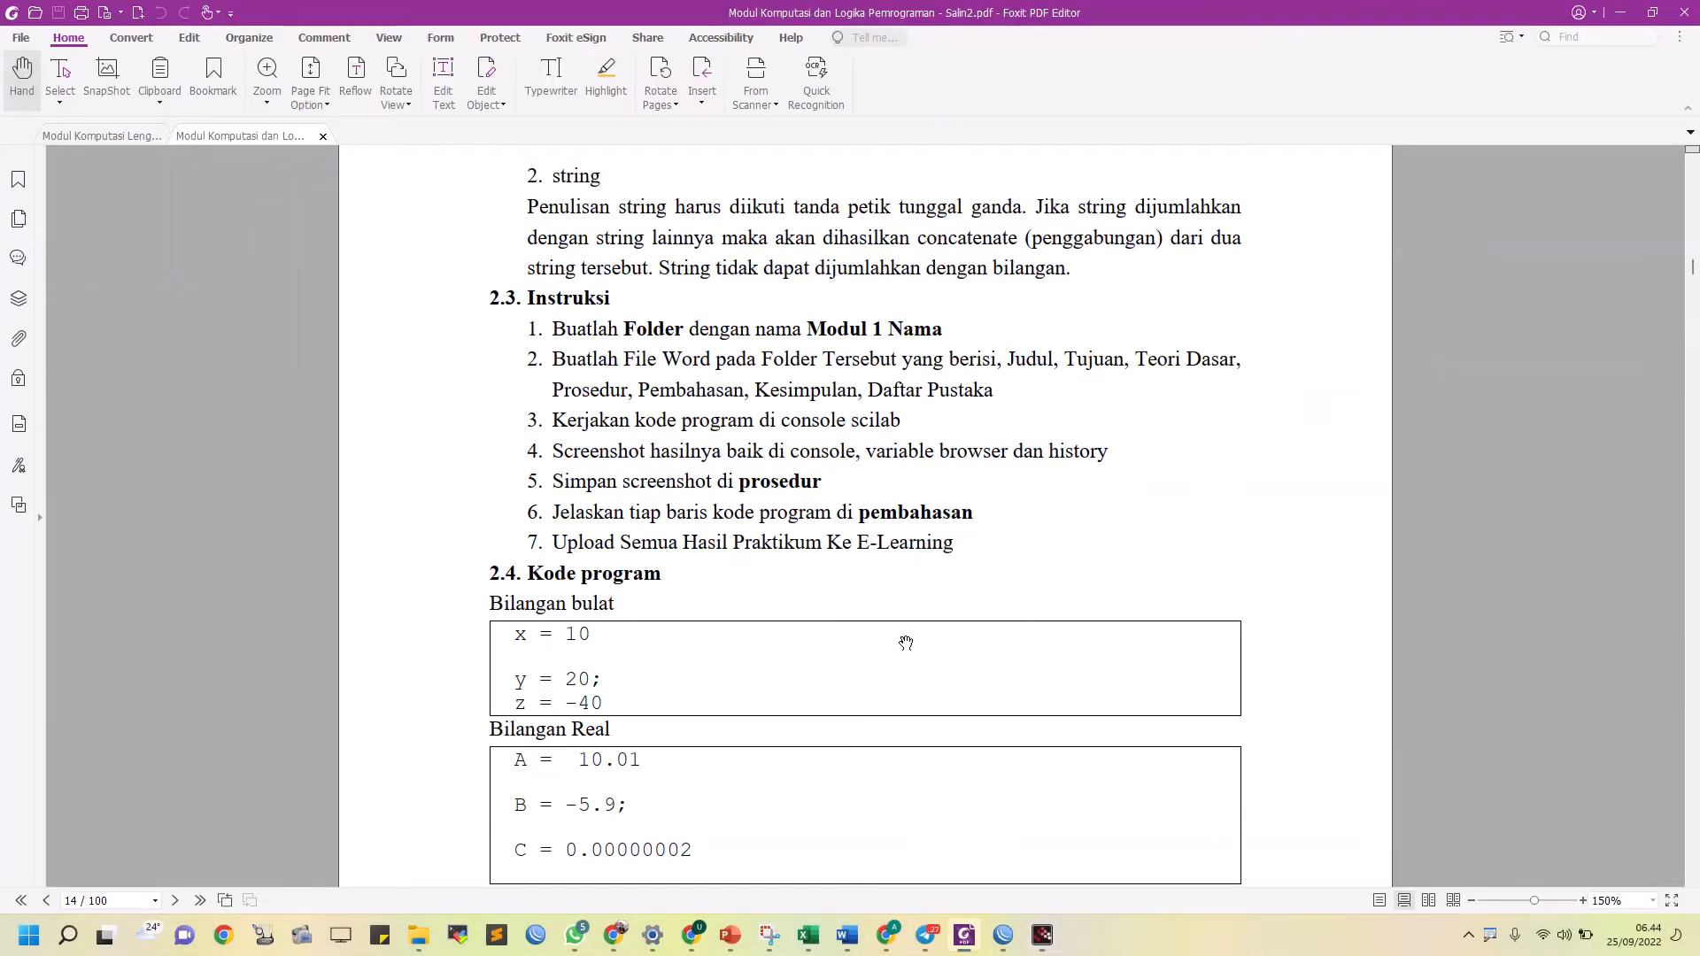
key(alt+Tab)
key(alt+Tab)
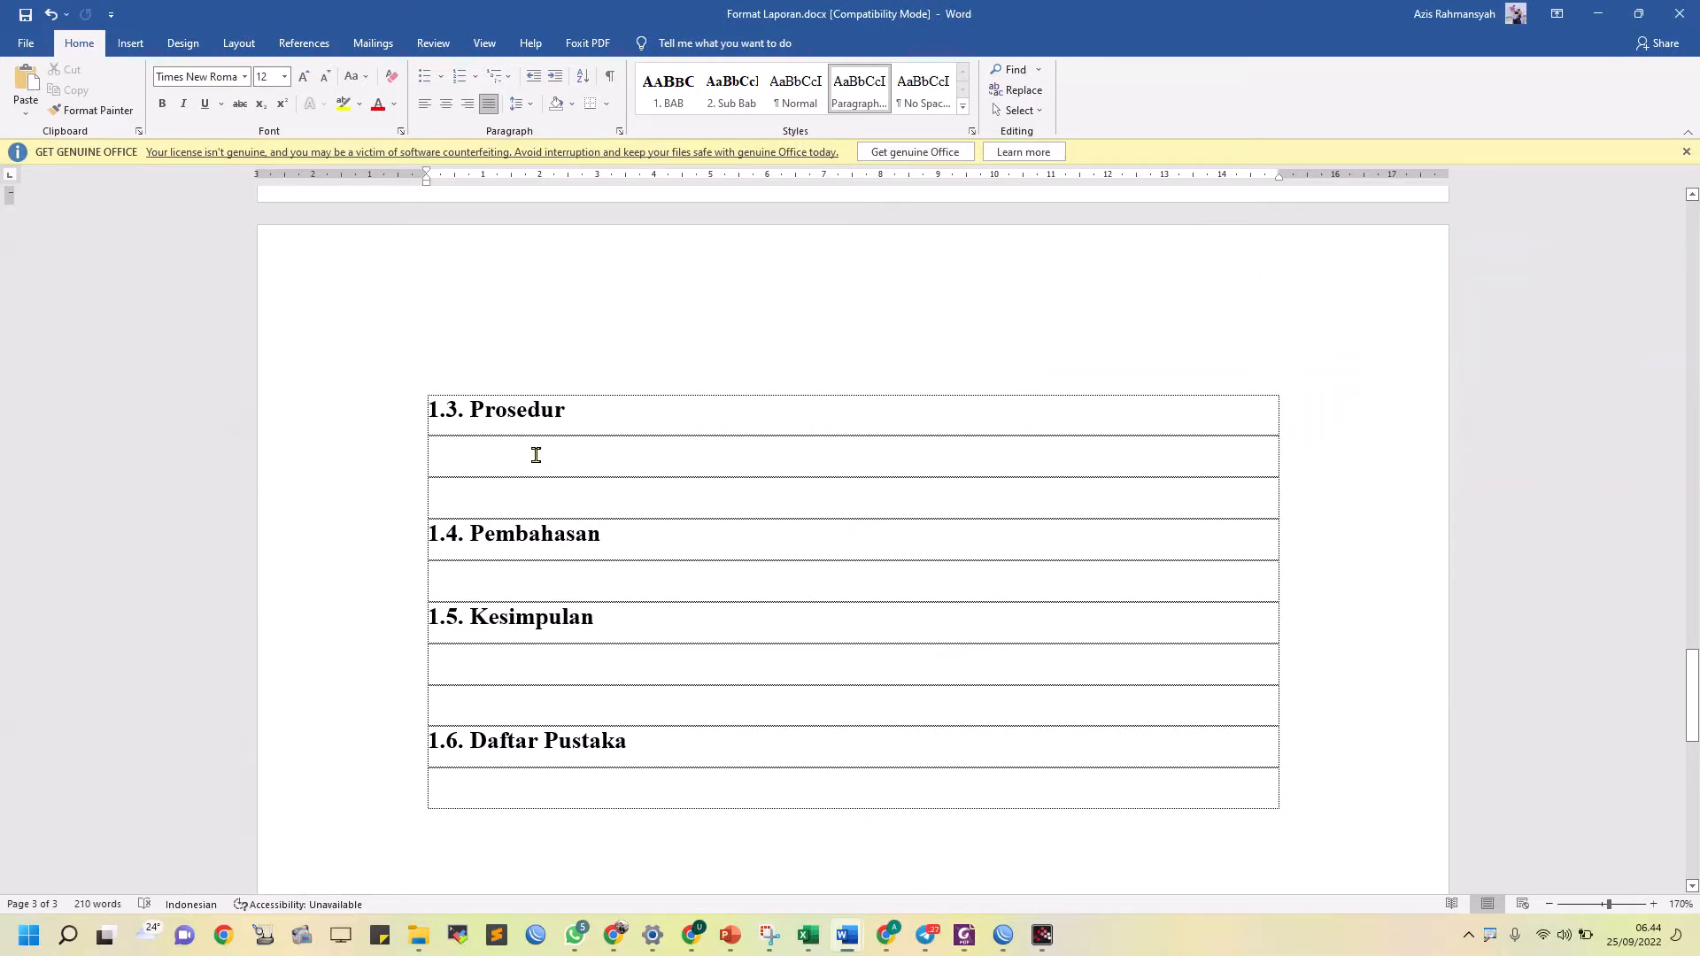
key(alt+Tab)
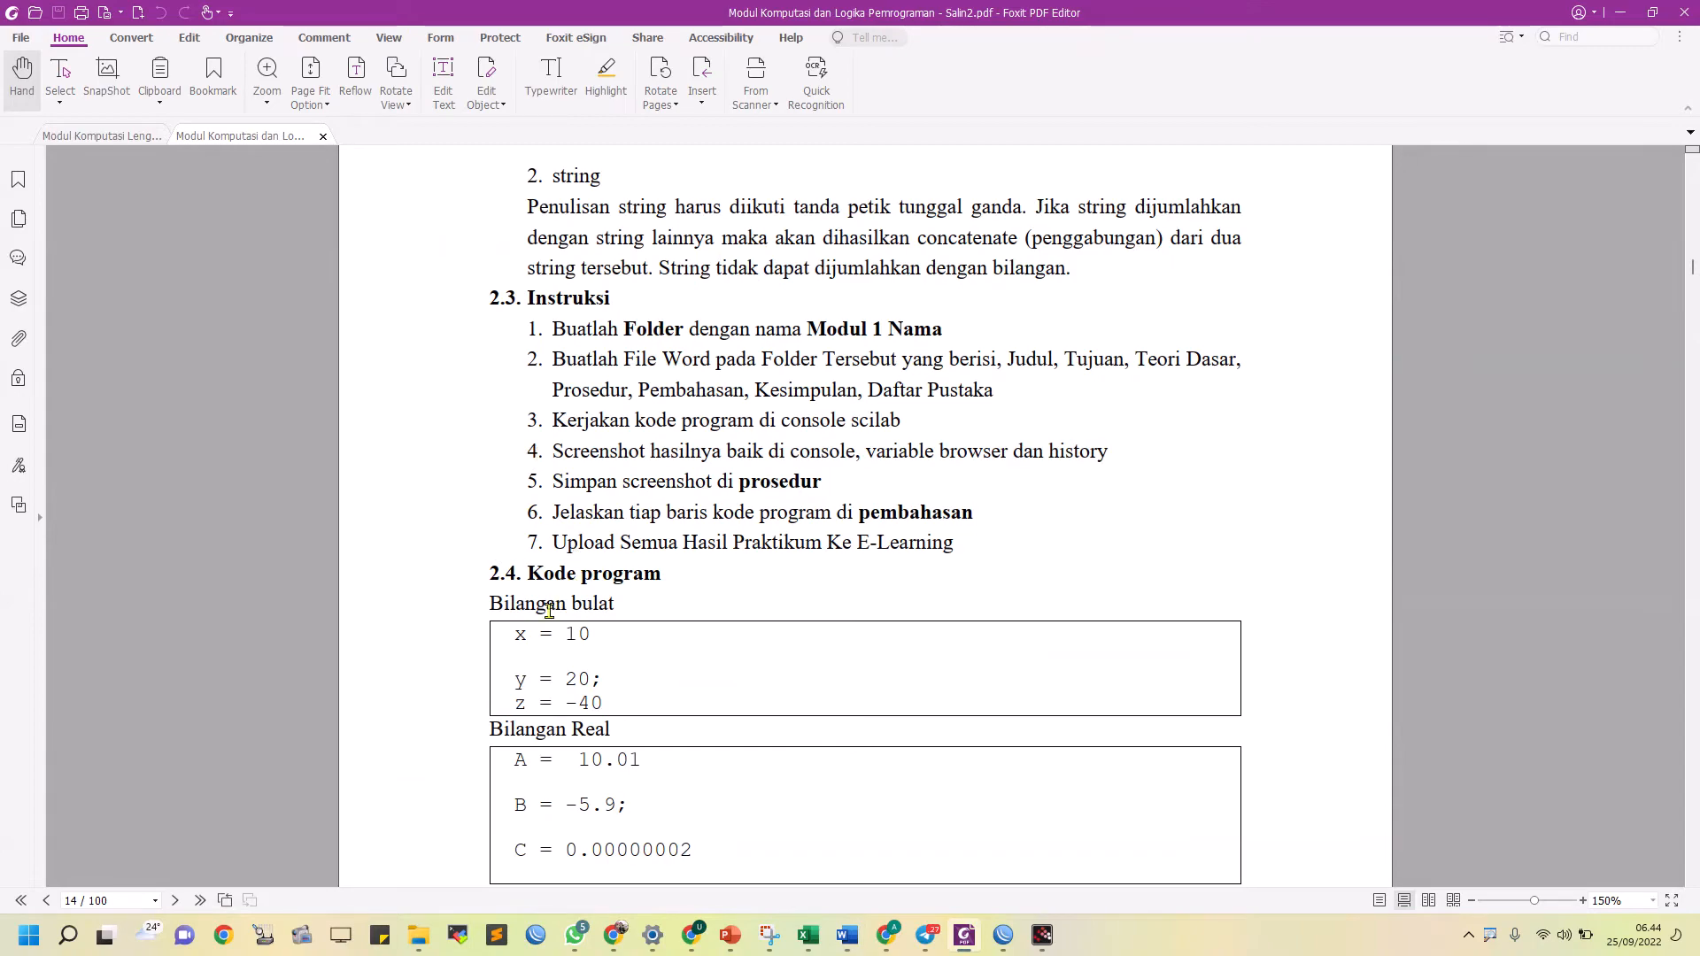
key(alt+Tab)
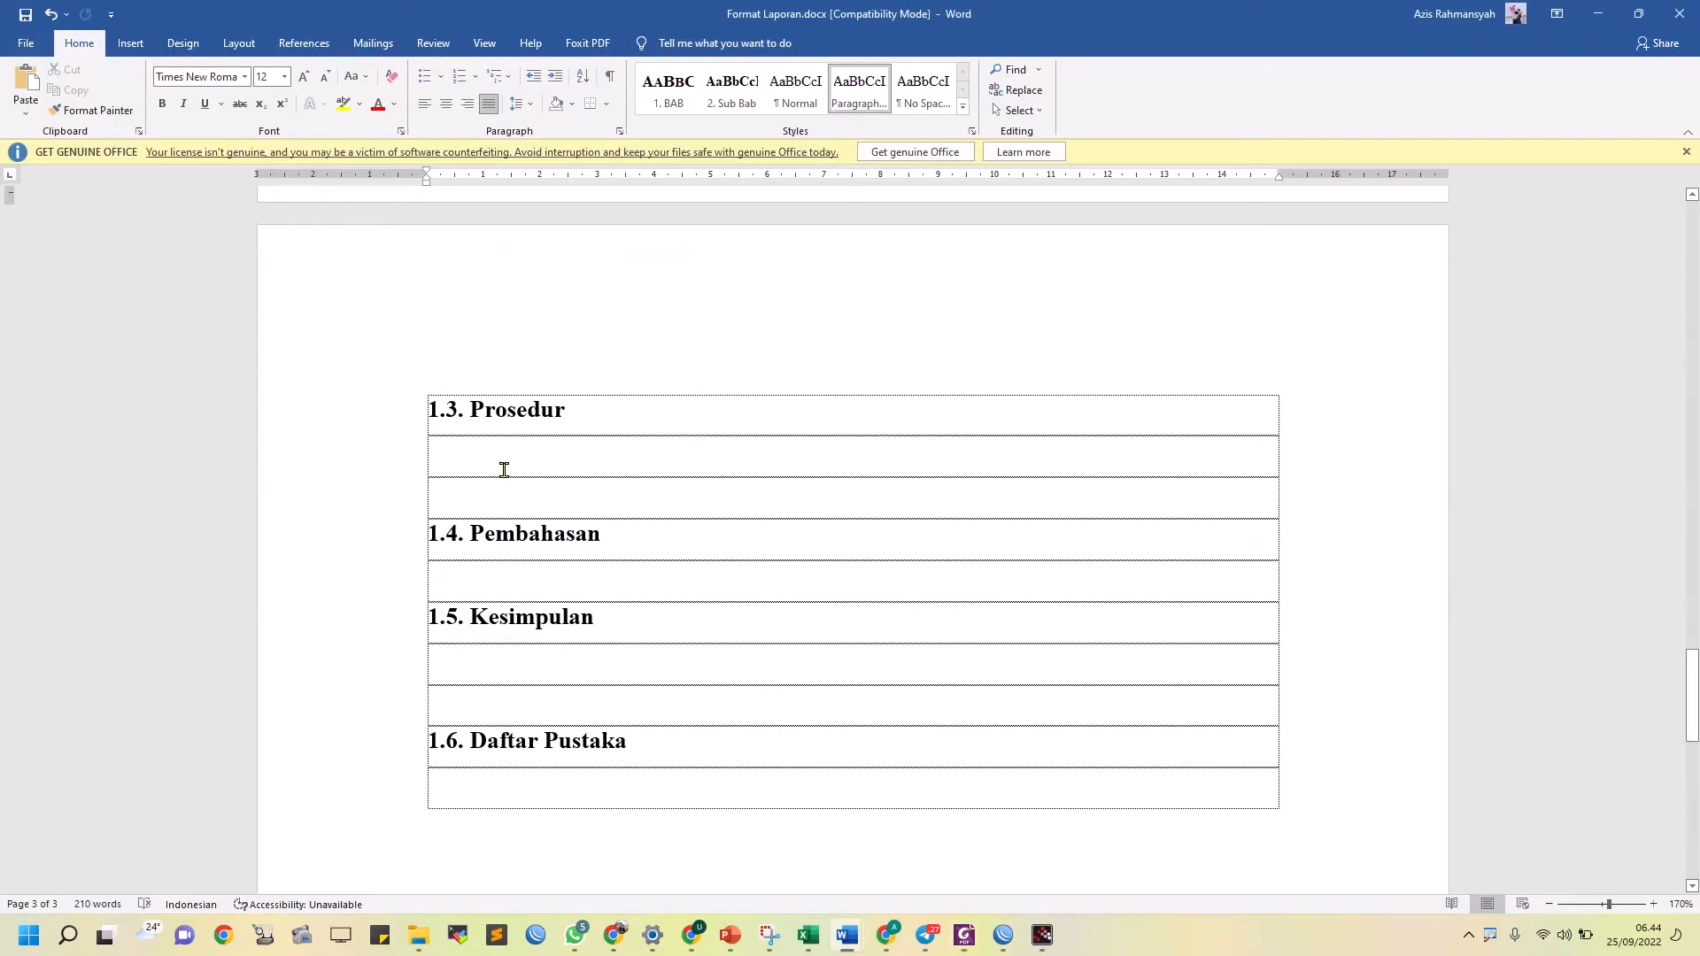
key(alt+Tab)
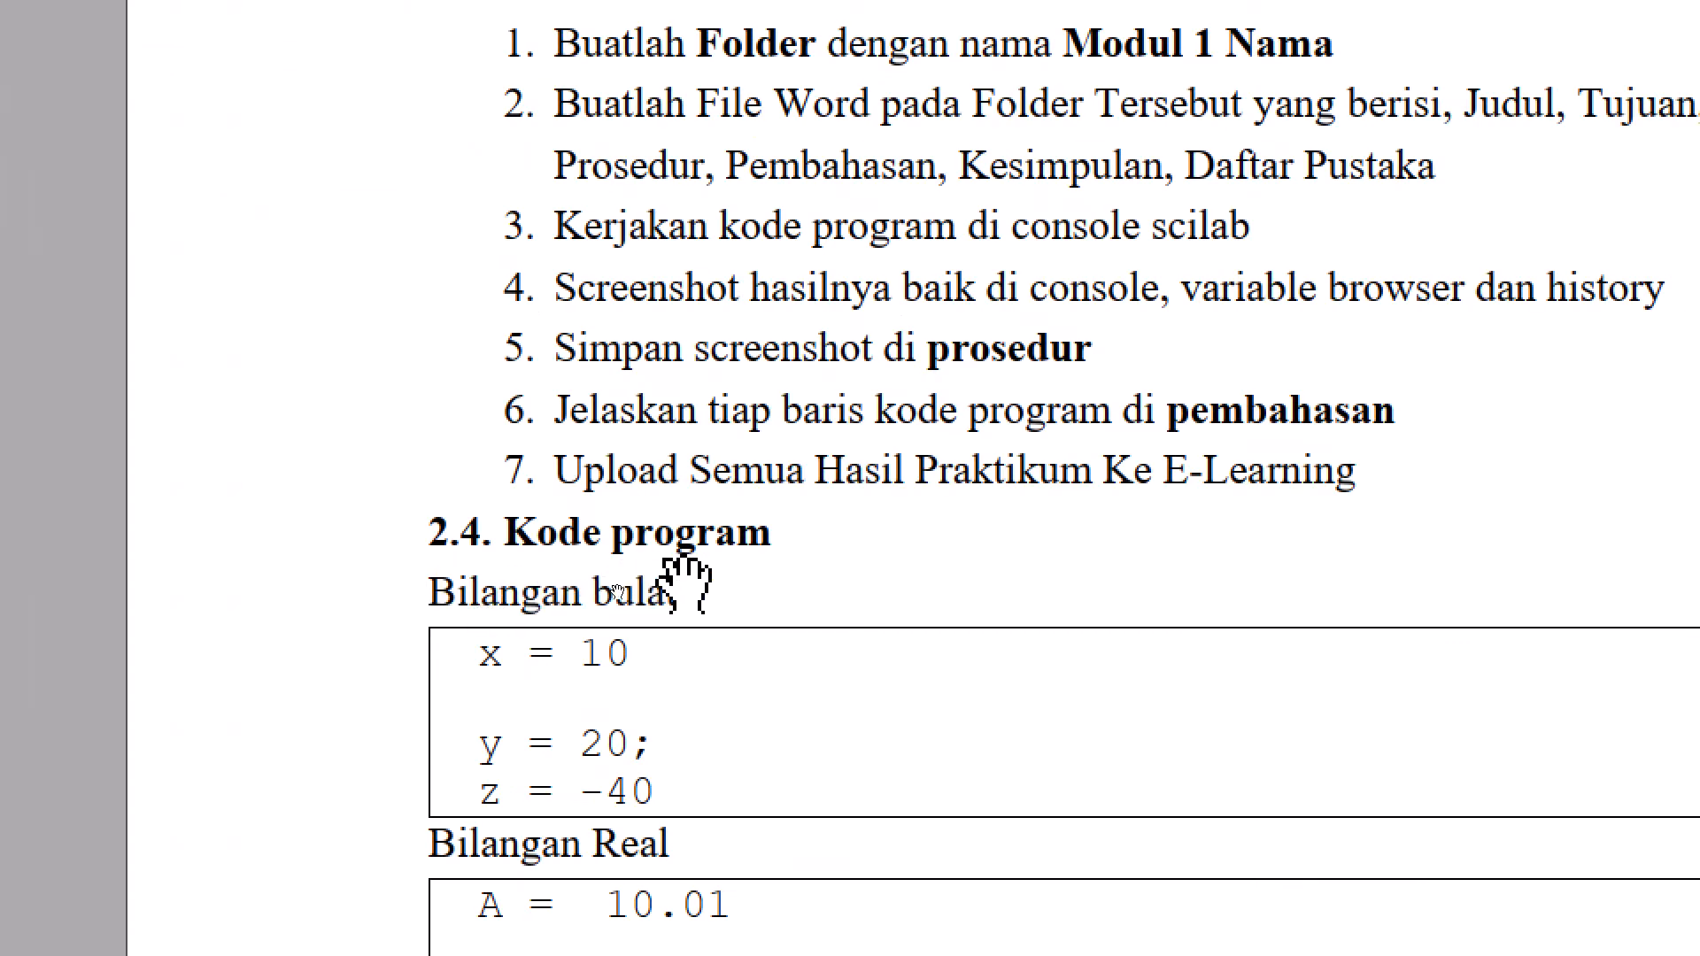
key(alt+Tab)
click(372, 301)
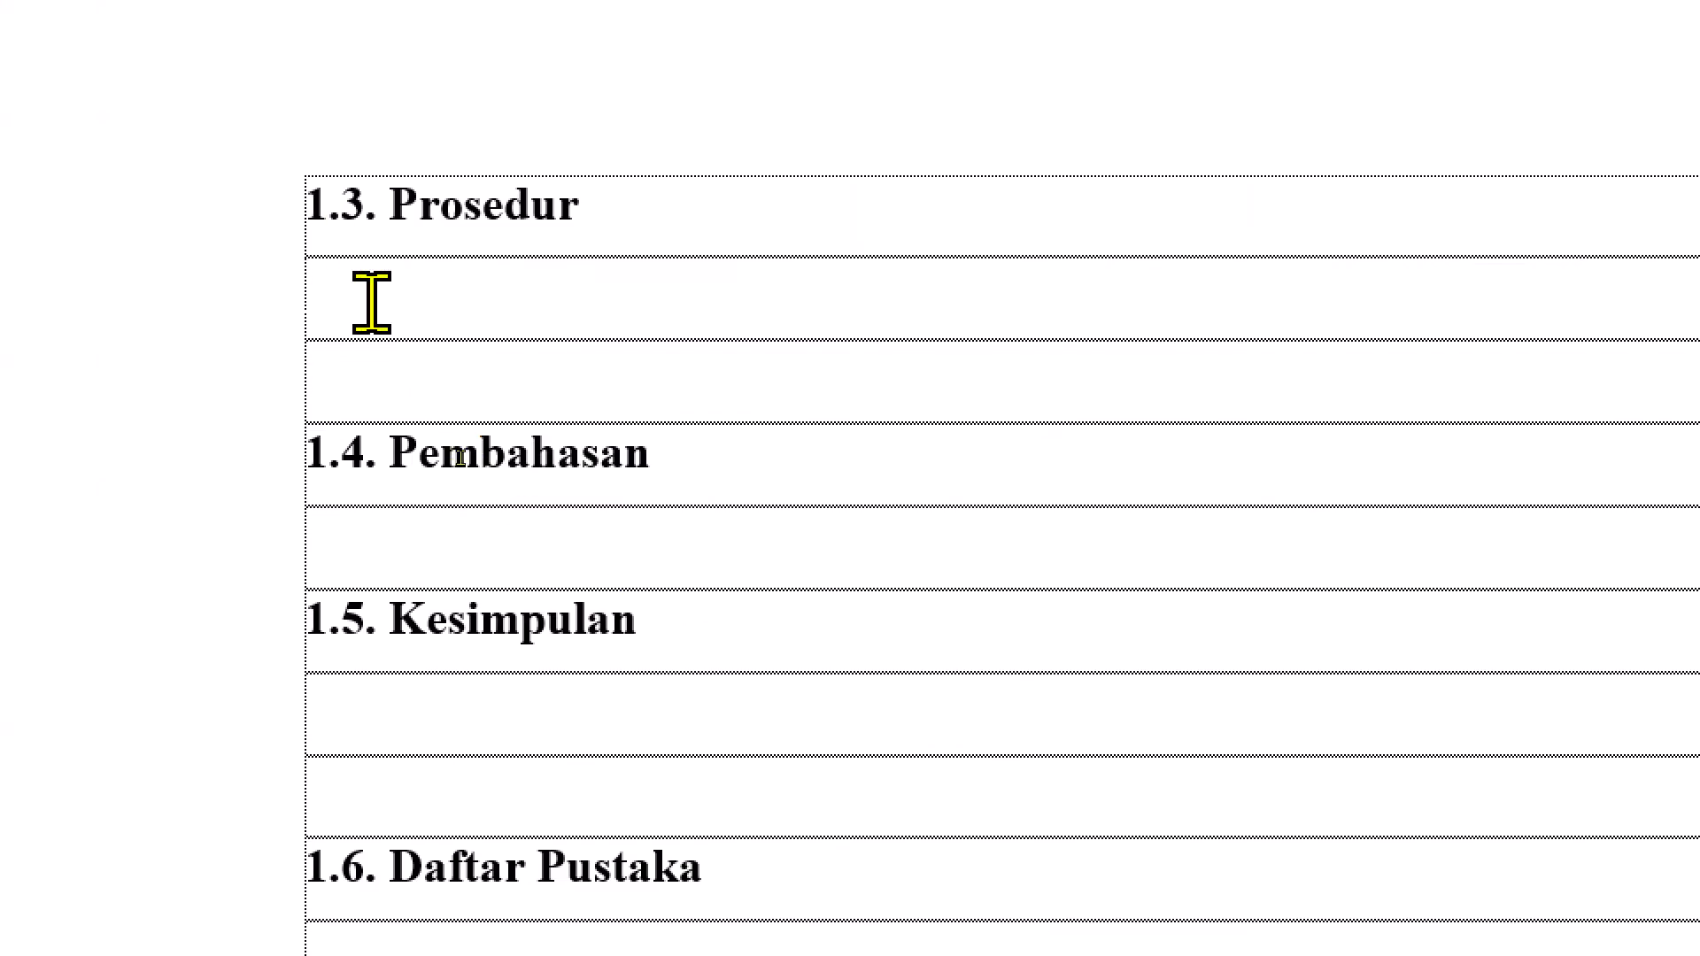
text(-)
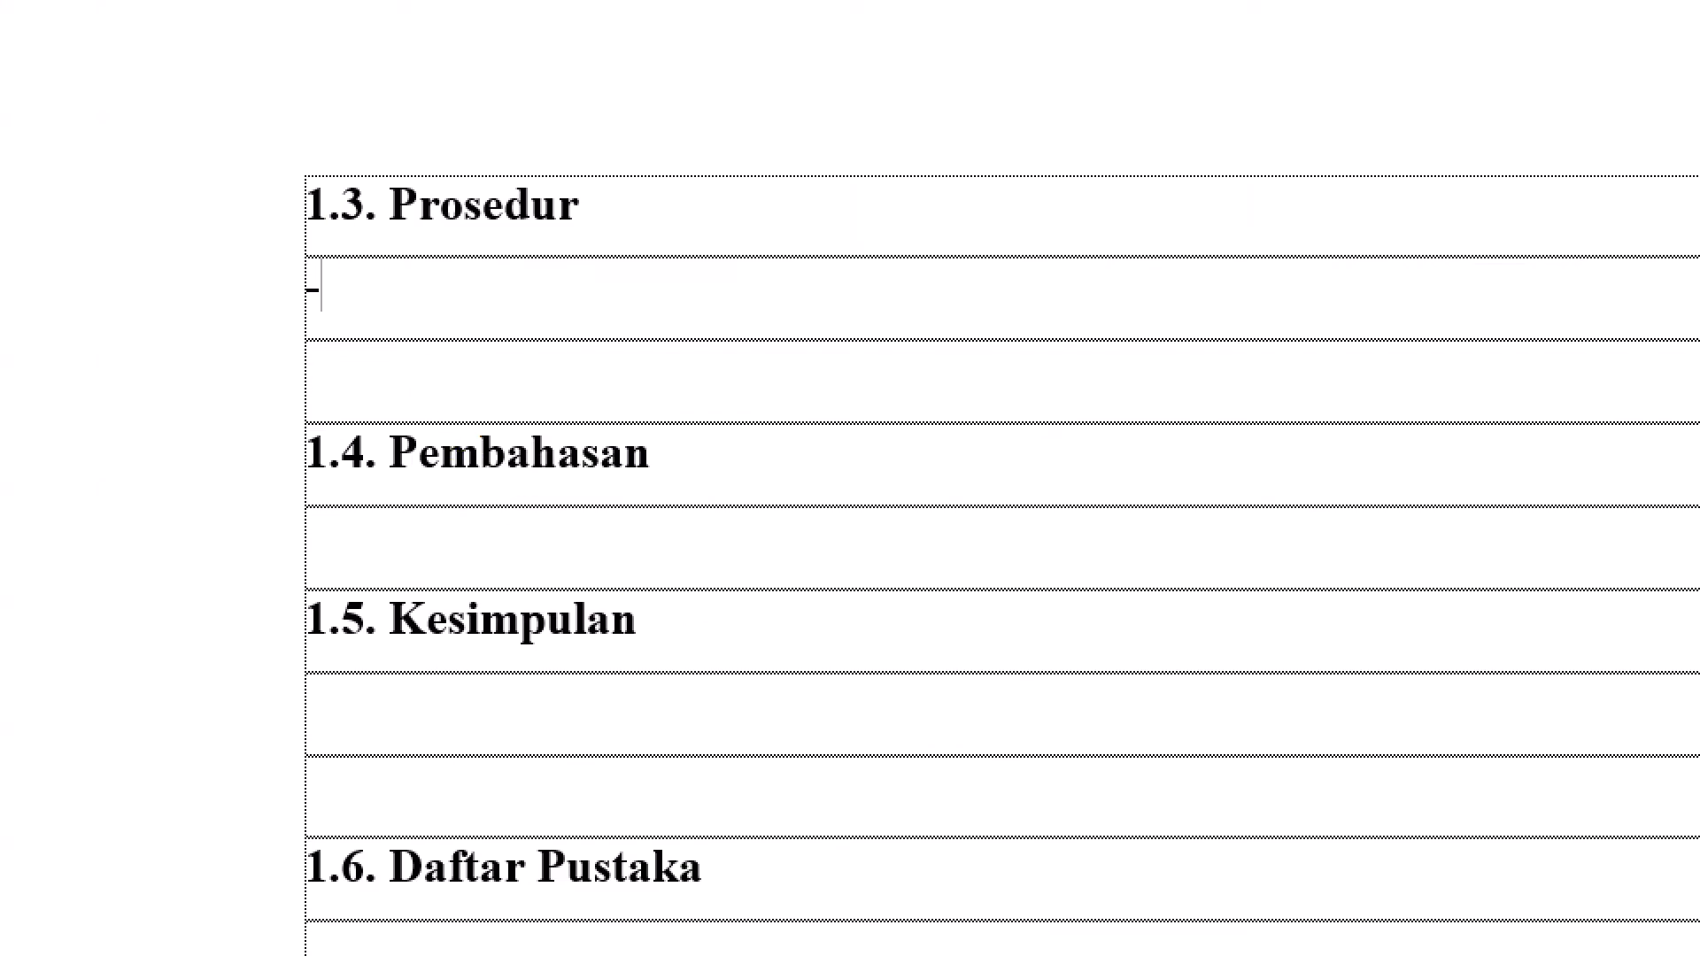
text( Bilangan Bulat)
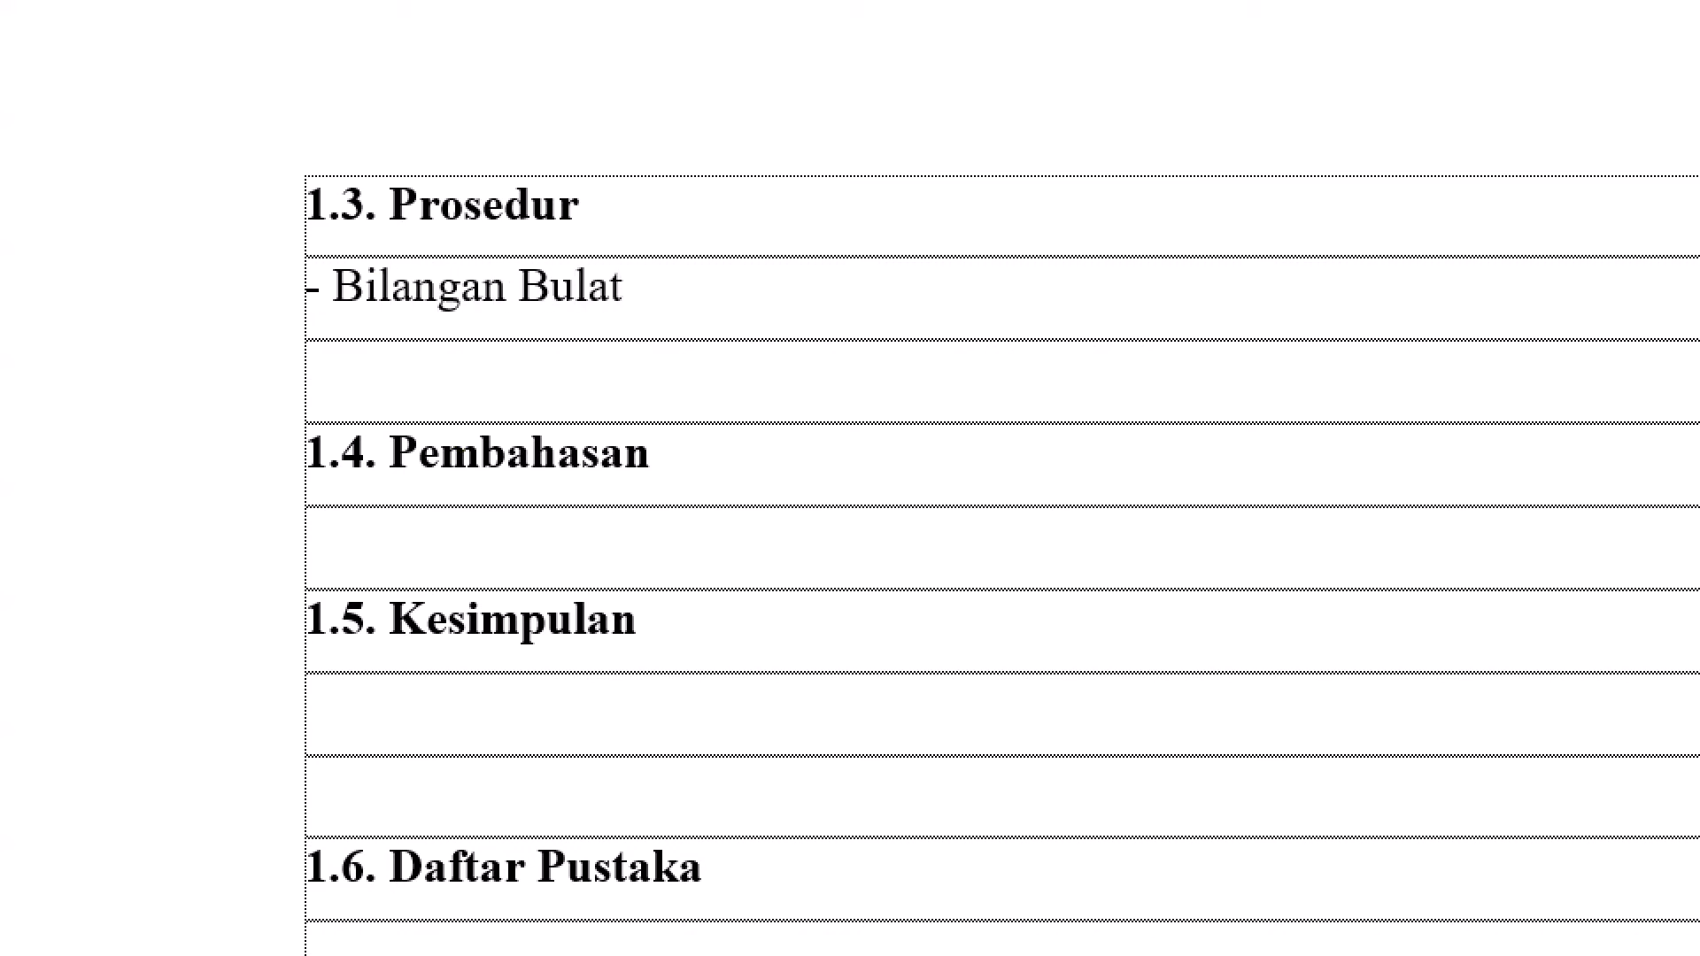
key(Return)
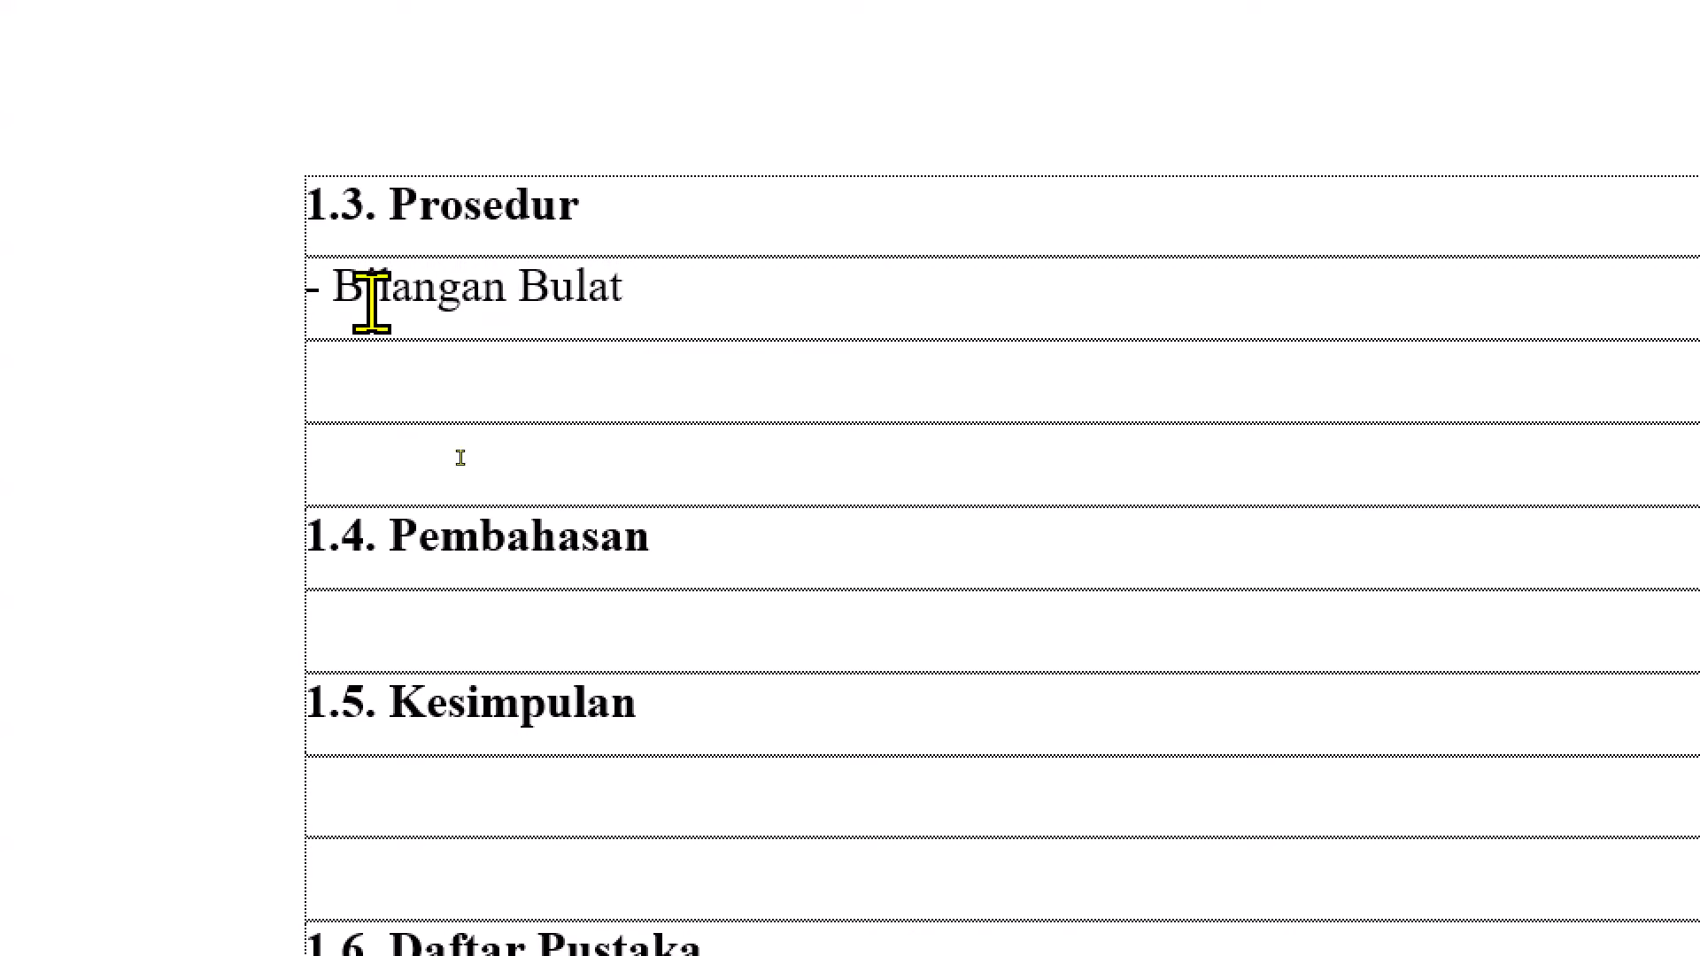
Paste the Scilab screen snip below the Bilangan Bulat line and shrink it proportionally to roughly 70% of the table width
key(ctrl+v)
click(605, 611)
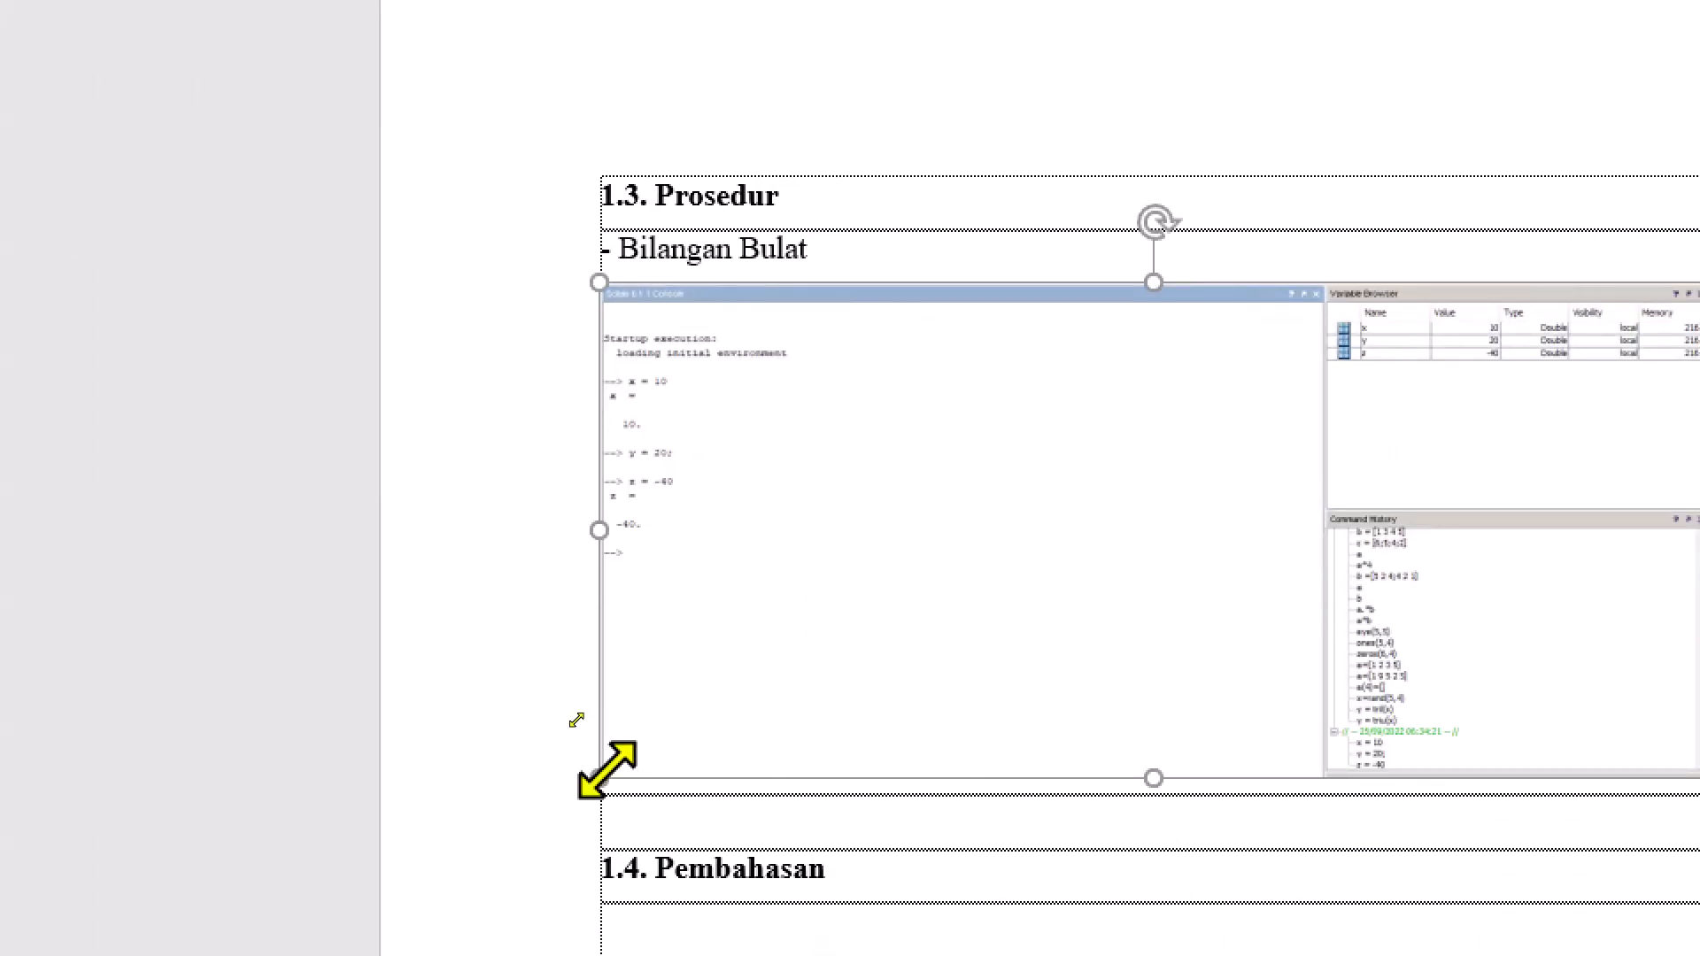
drag(599, 779, 927, 545)
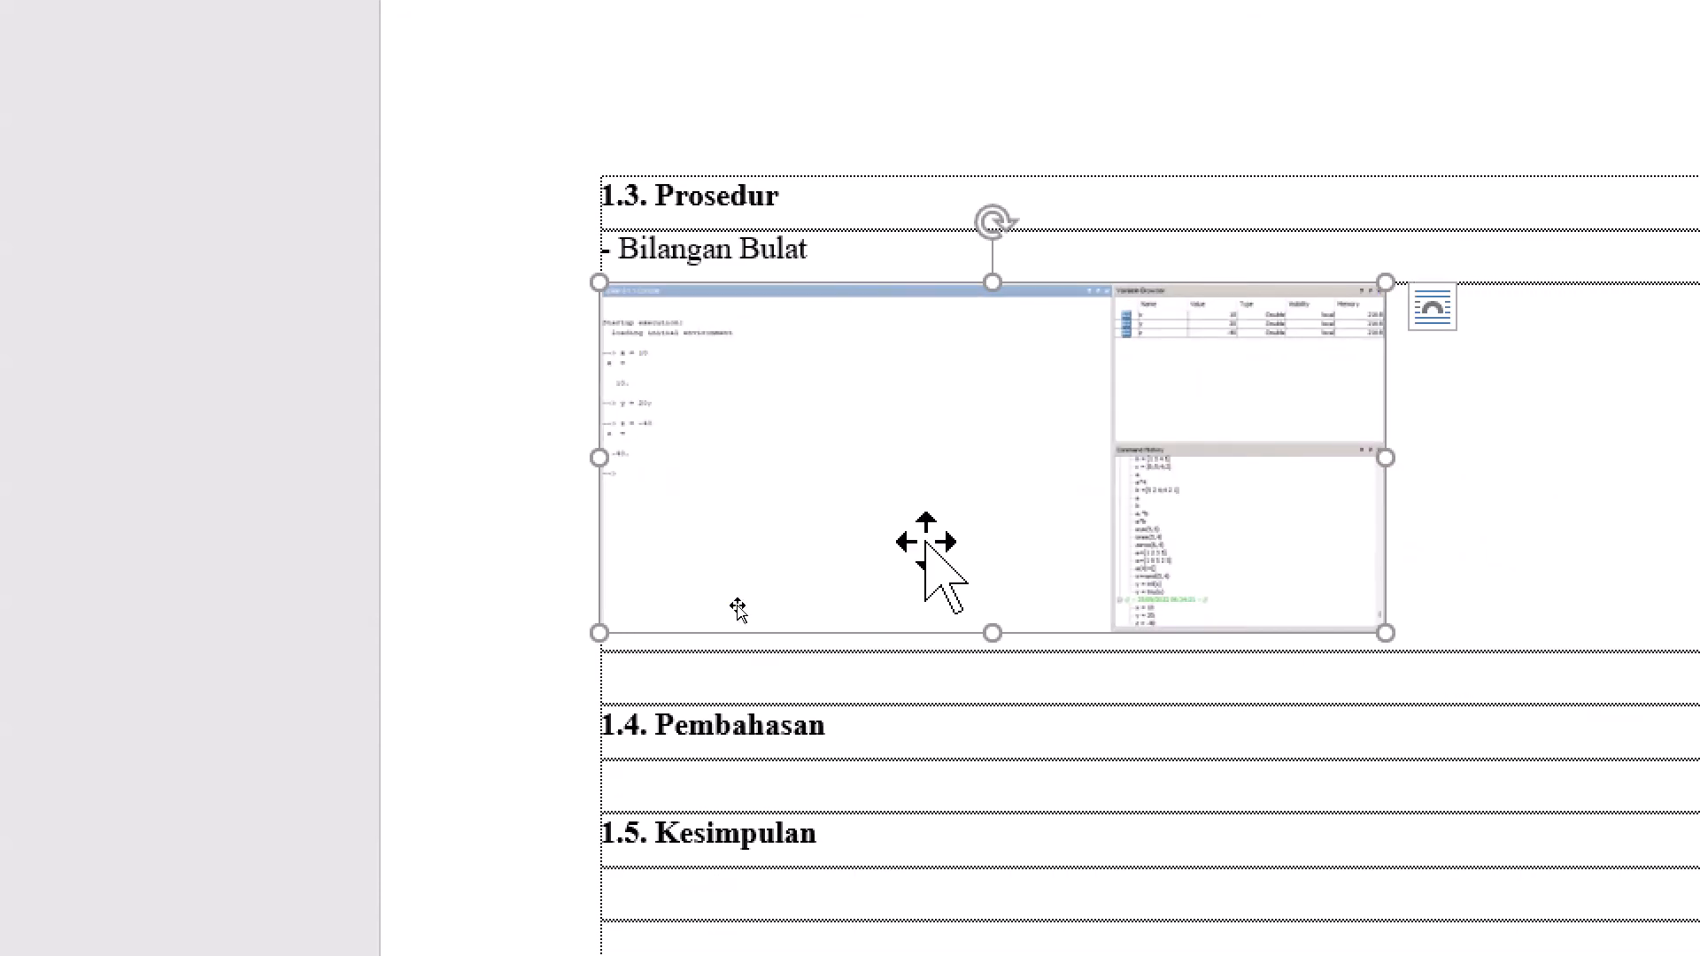
Check the next code heading in the module PDF and add a "- Bilangan Real" line below the screenshot in the report
key(alt+Tab)
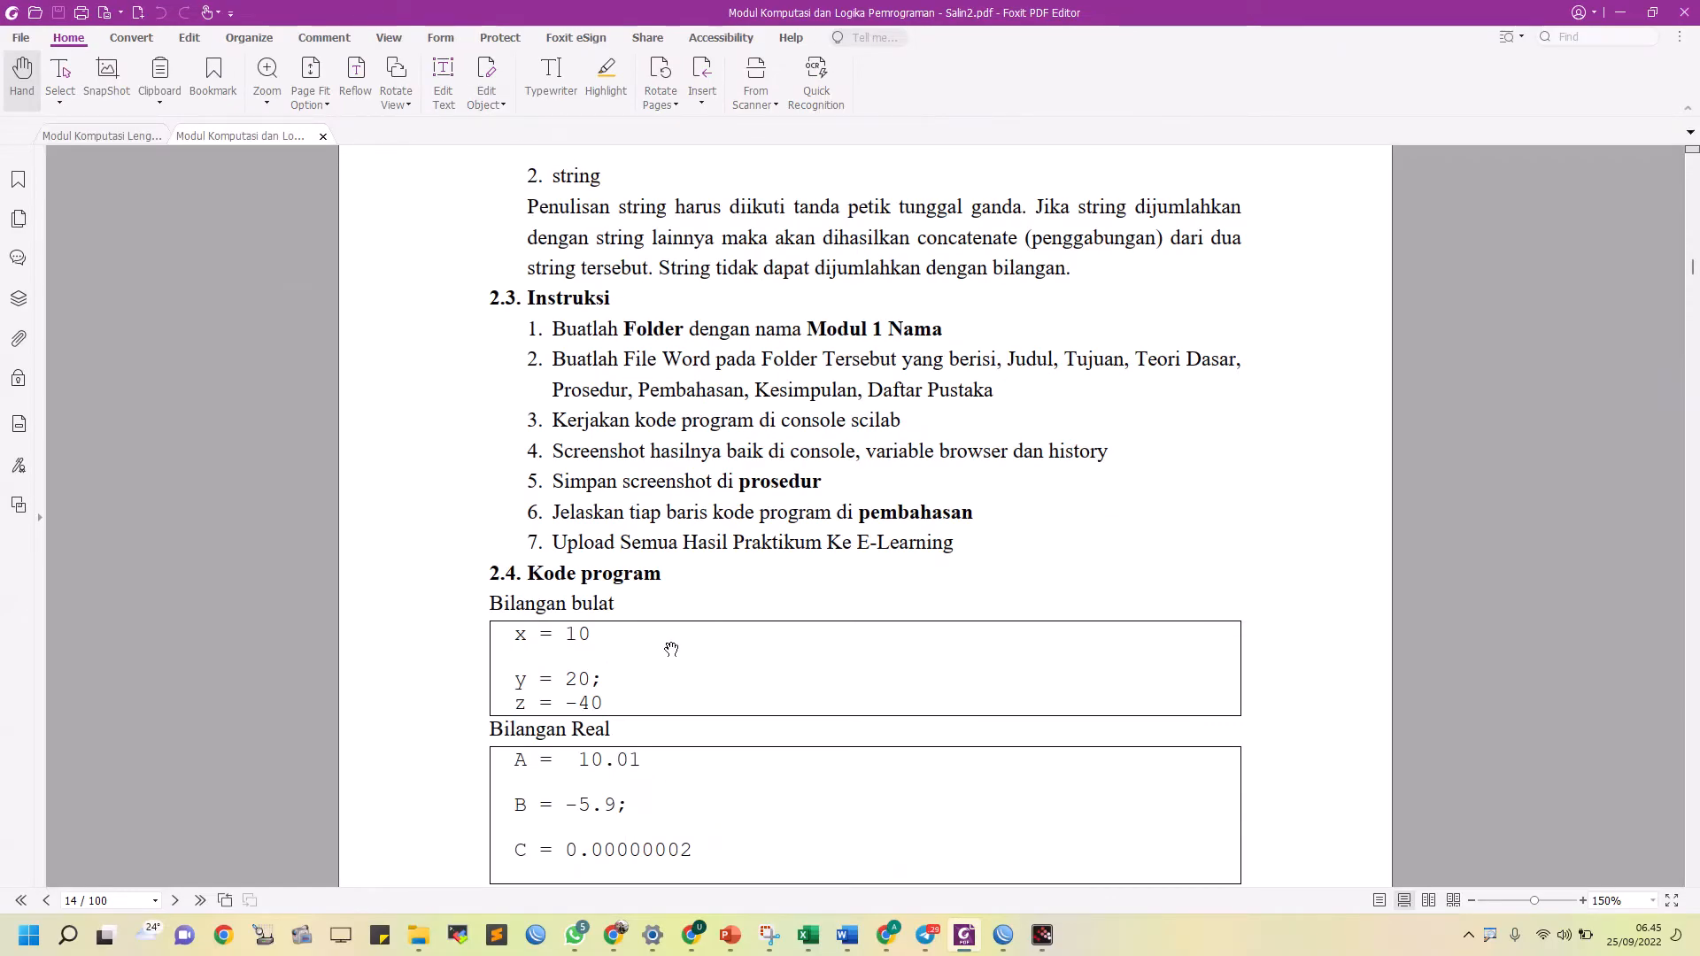
scroll(671, 649, down, 3)
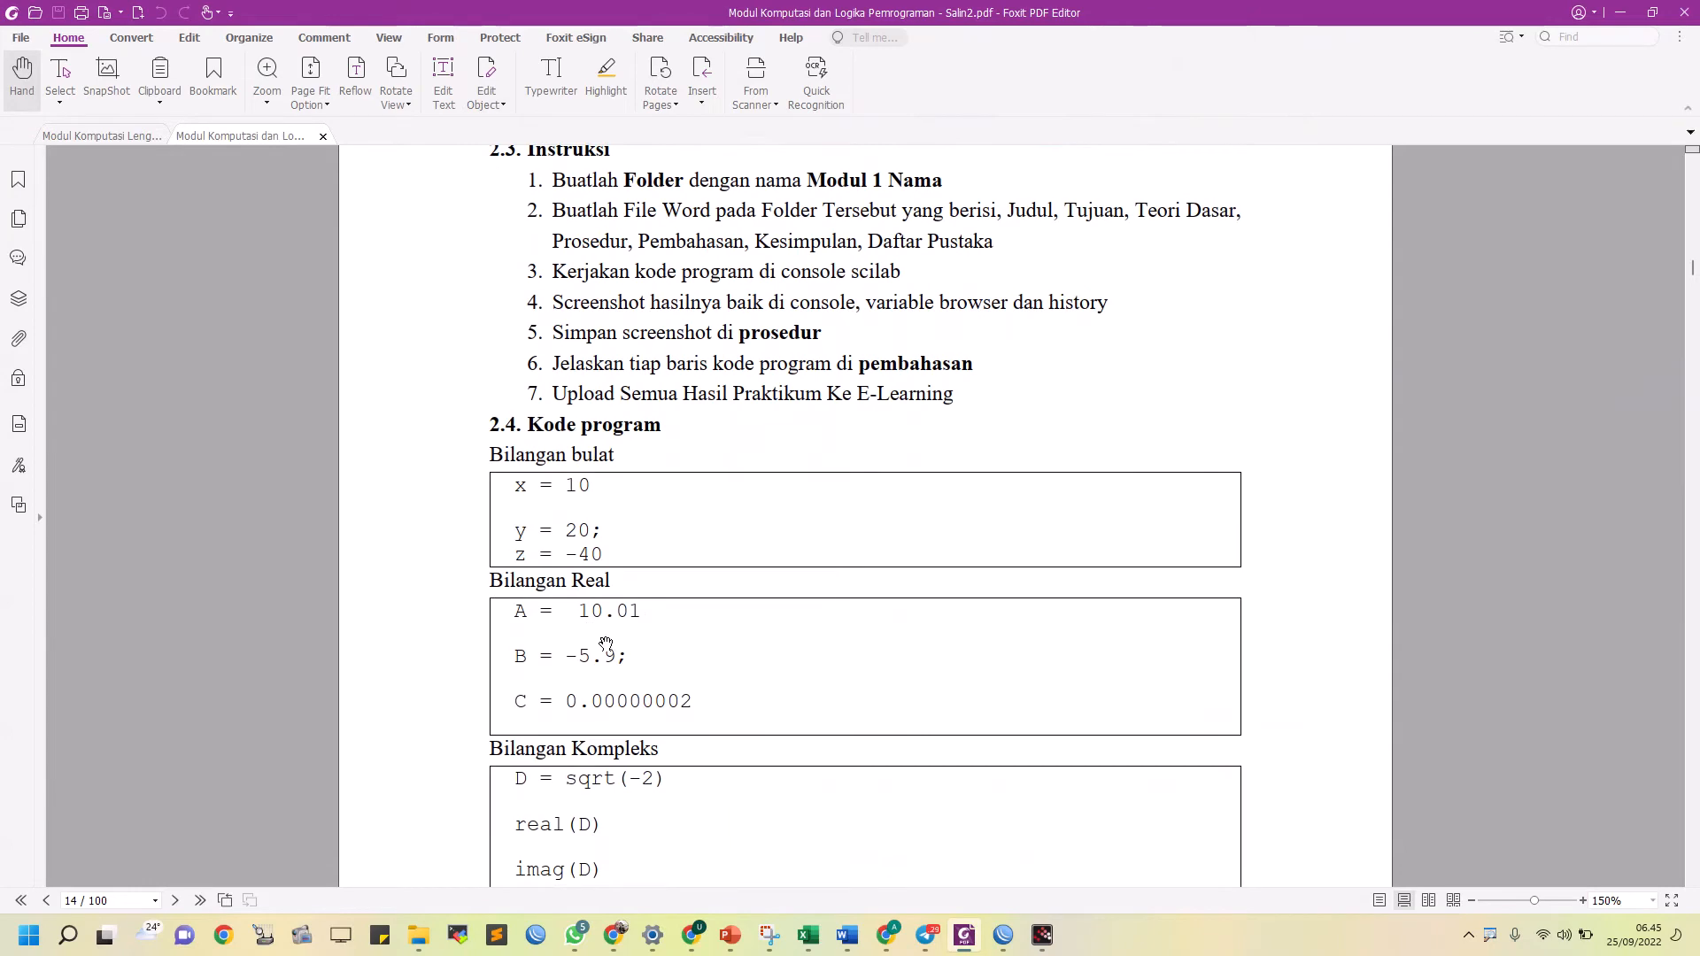
key(alt+Tab)
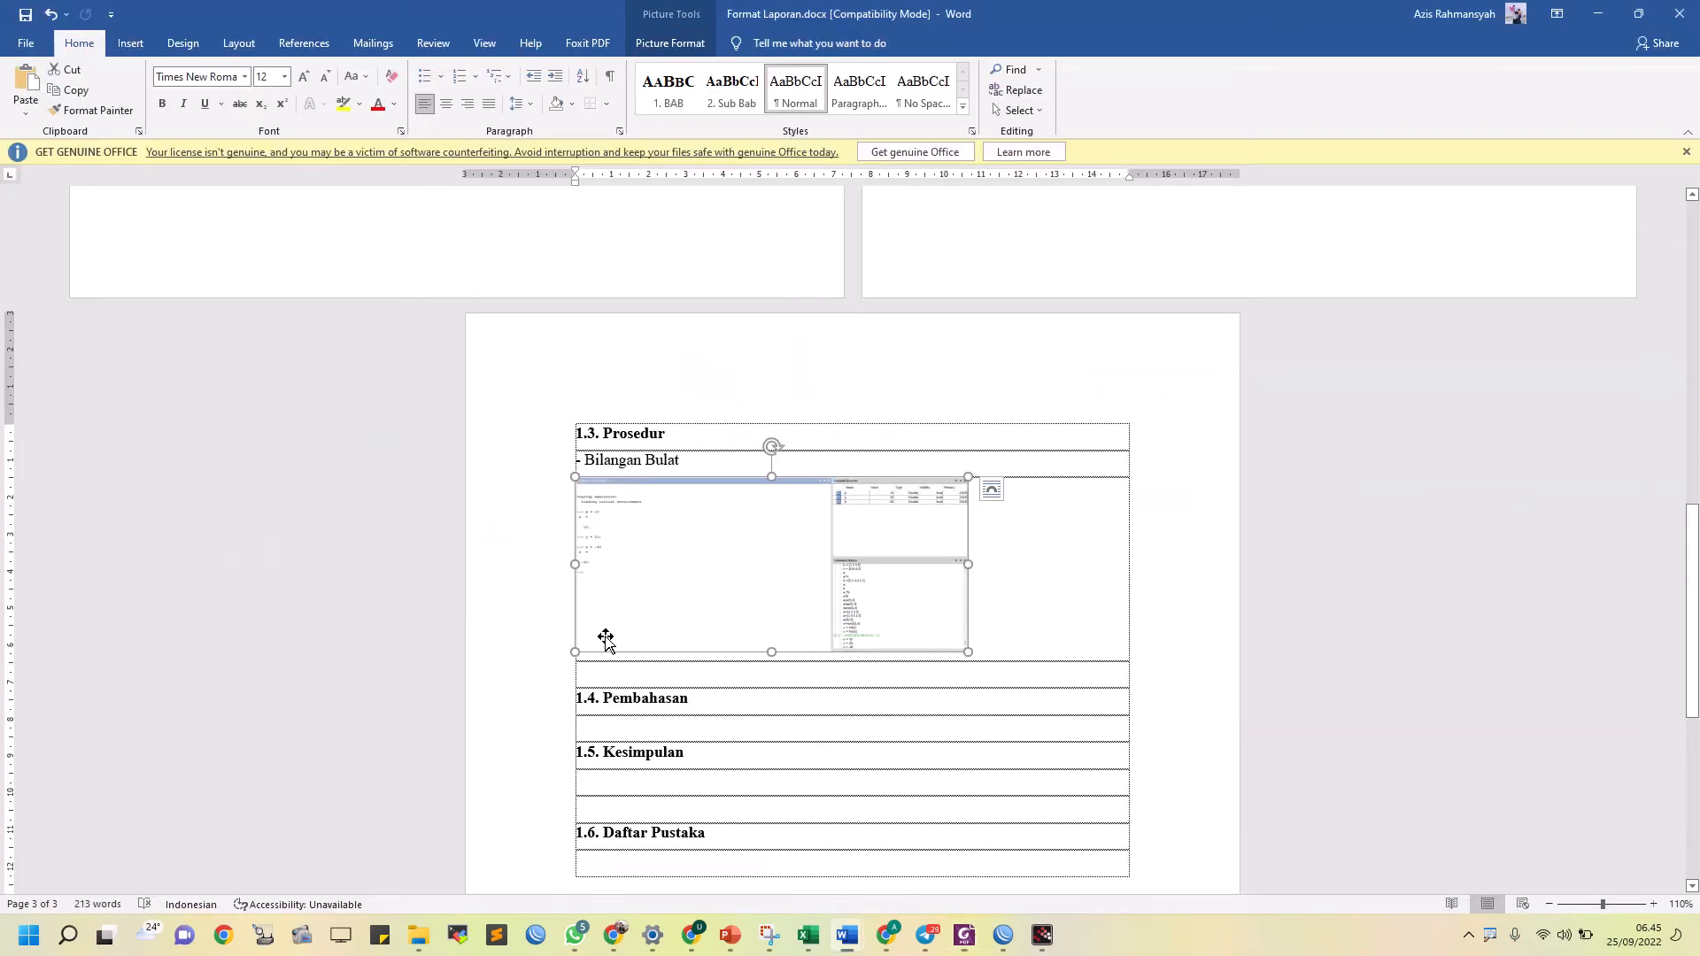
click(953, 673)
text(- Bilangan Real)
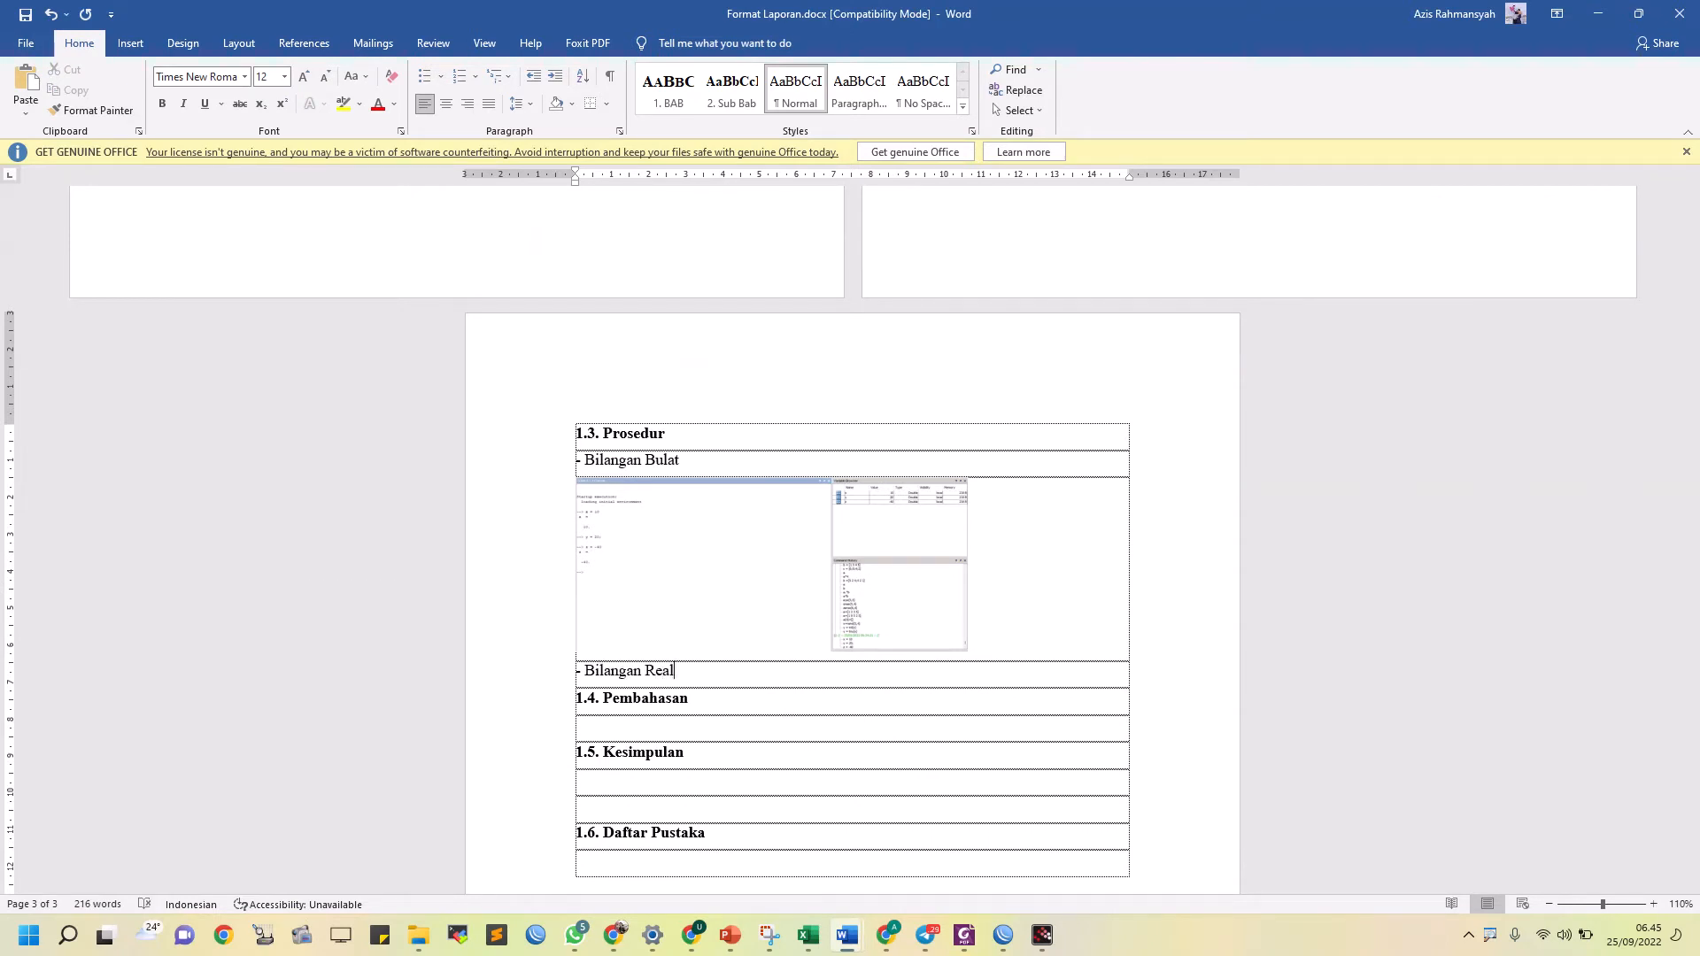
key(Return)
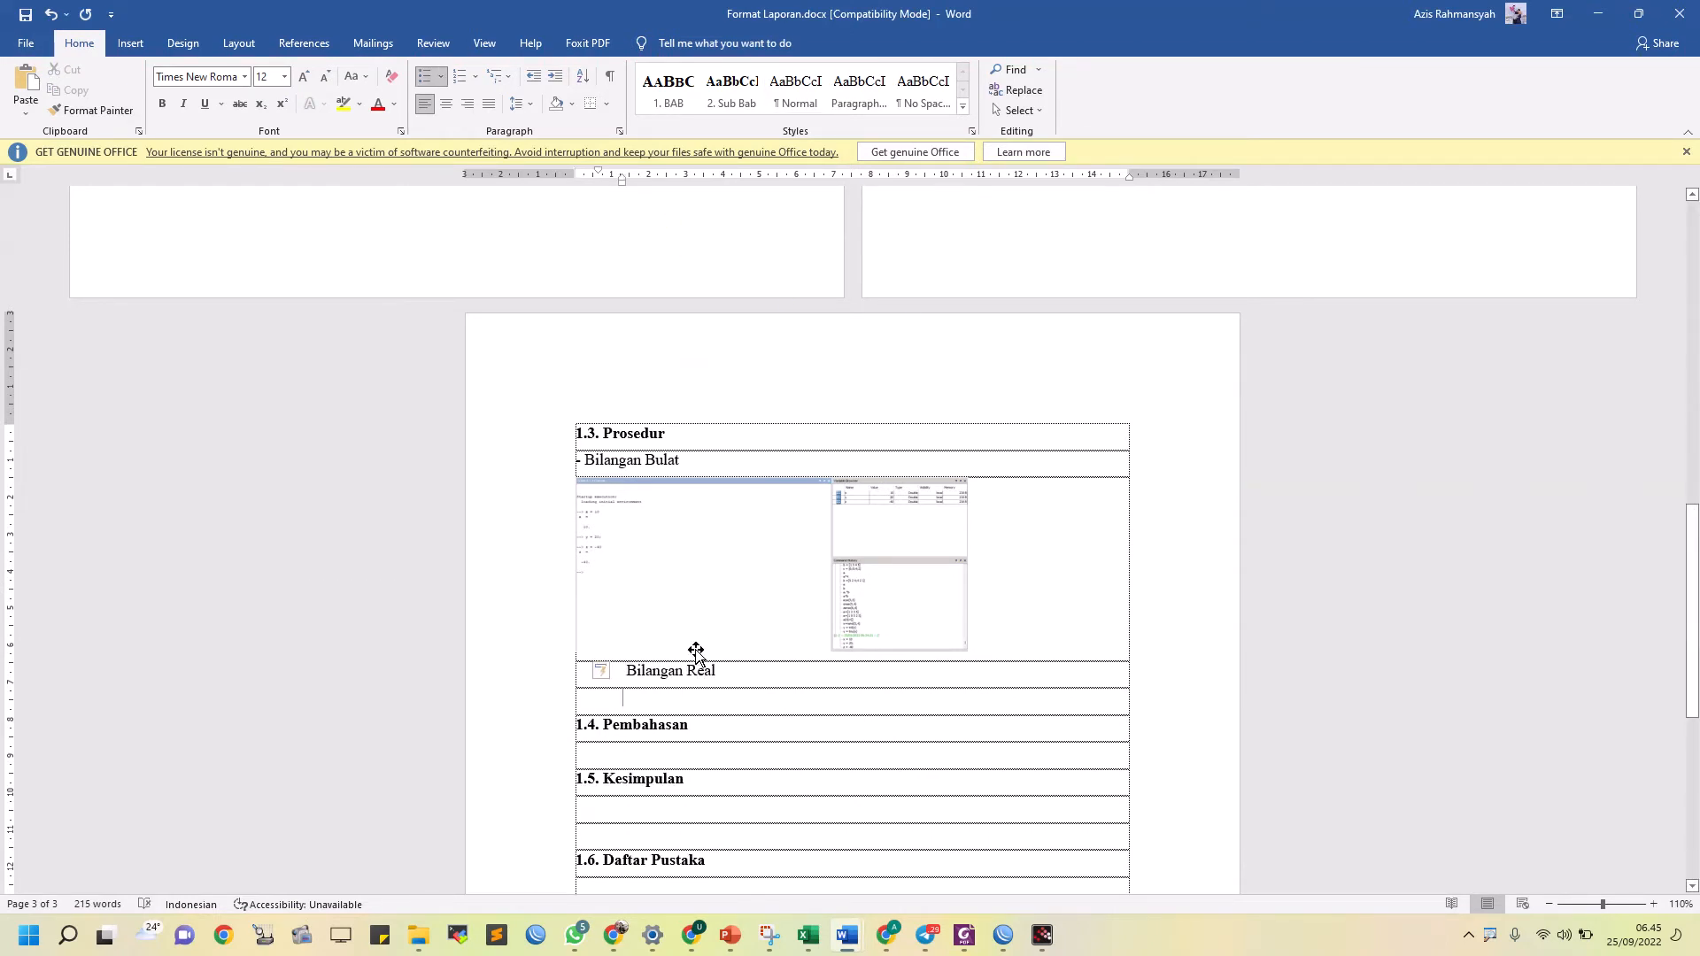
Reset the Bilangan Real line's indentation, re-create its hyphen bullet, and move the bullet and text indents closer to the cell edge
mouse_move(623, 182)
mouse_down()
mouse_move(588, 197)
mouse_move(601, 191)
mouse_up()
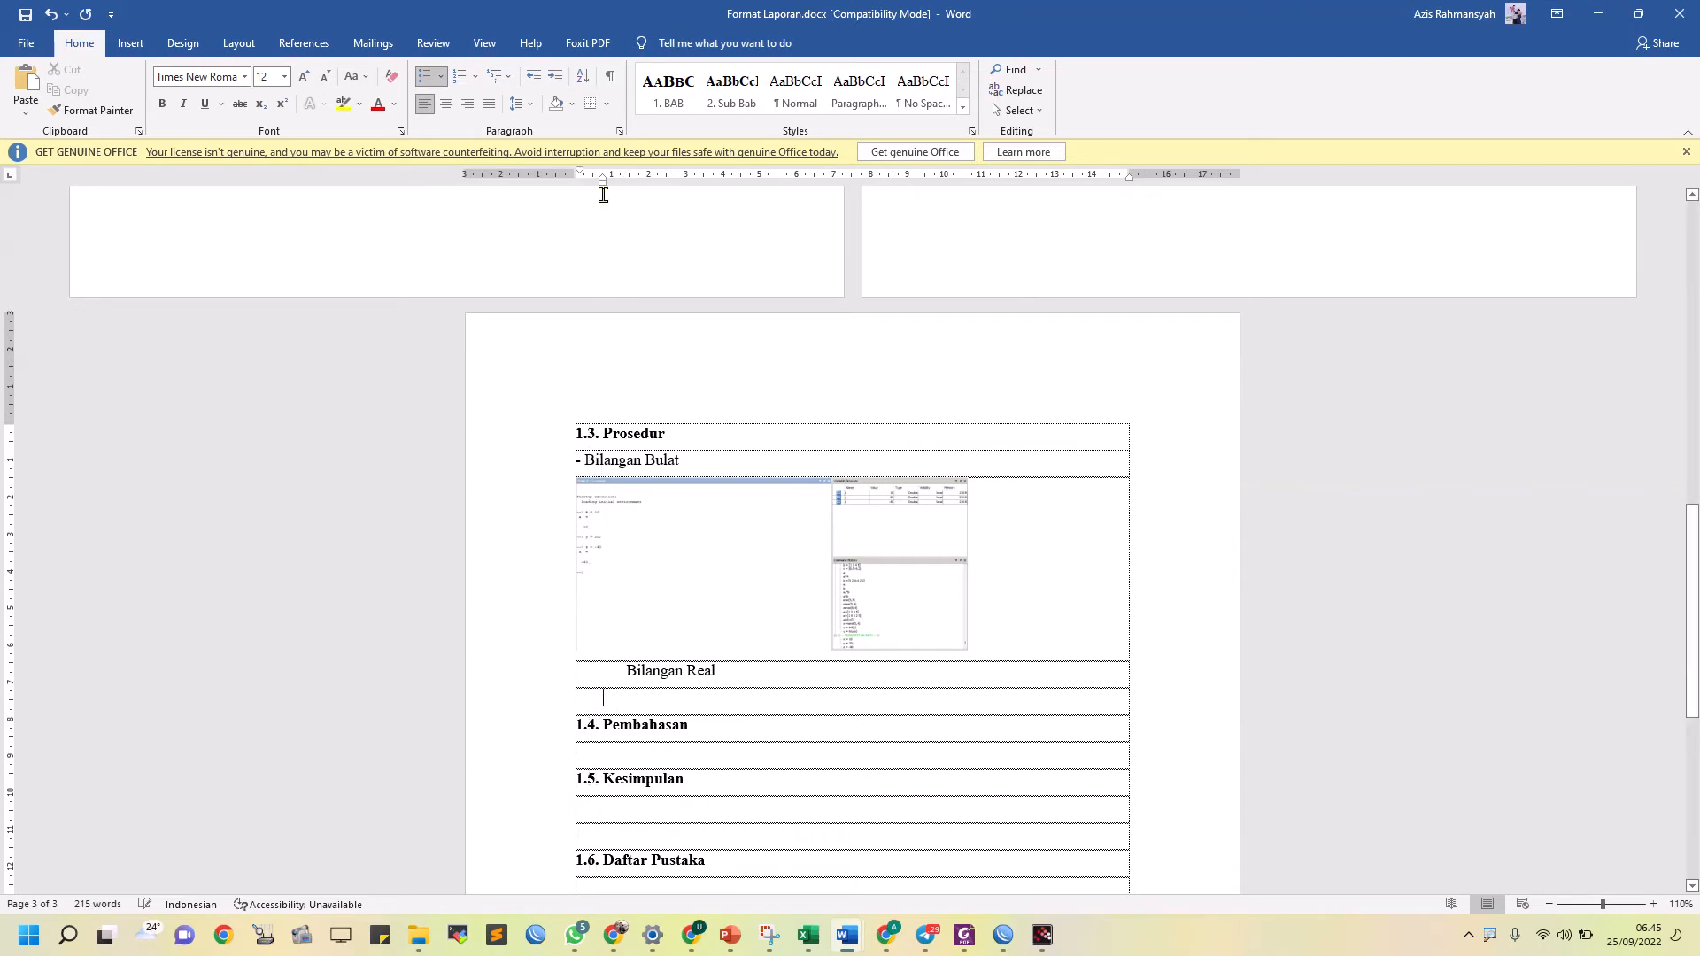
click(686, 673)
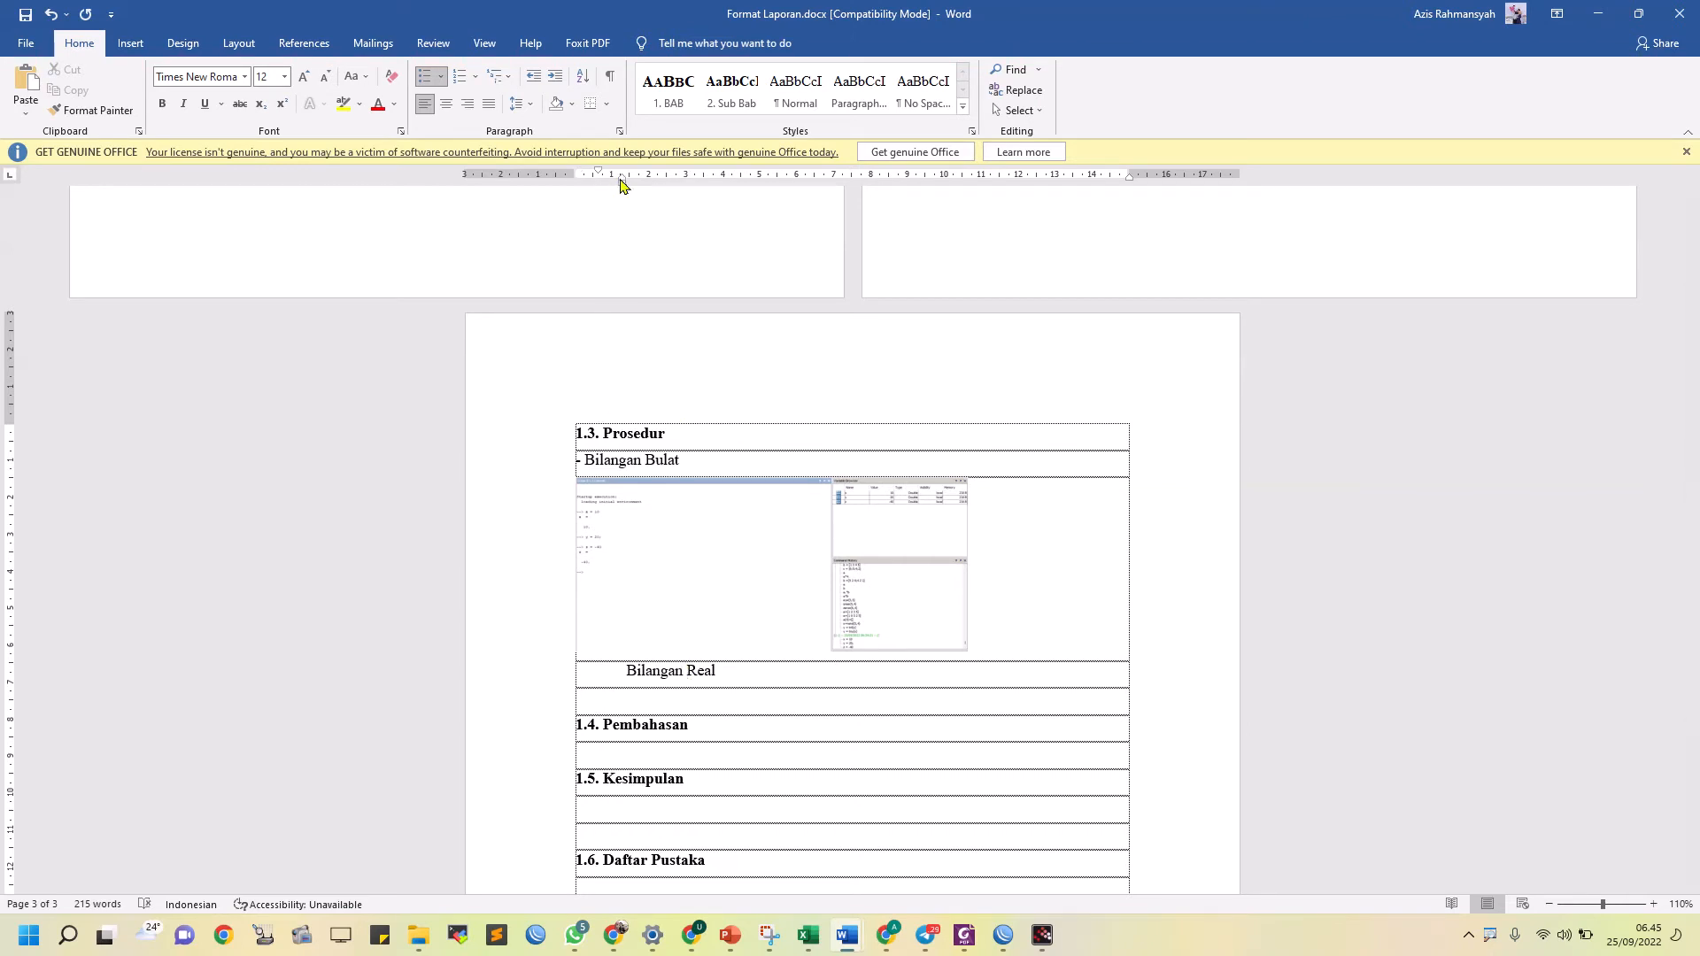
drag(622, 182, 575, 177)
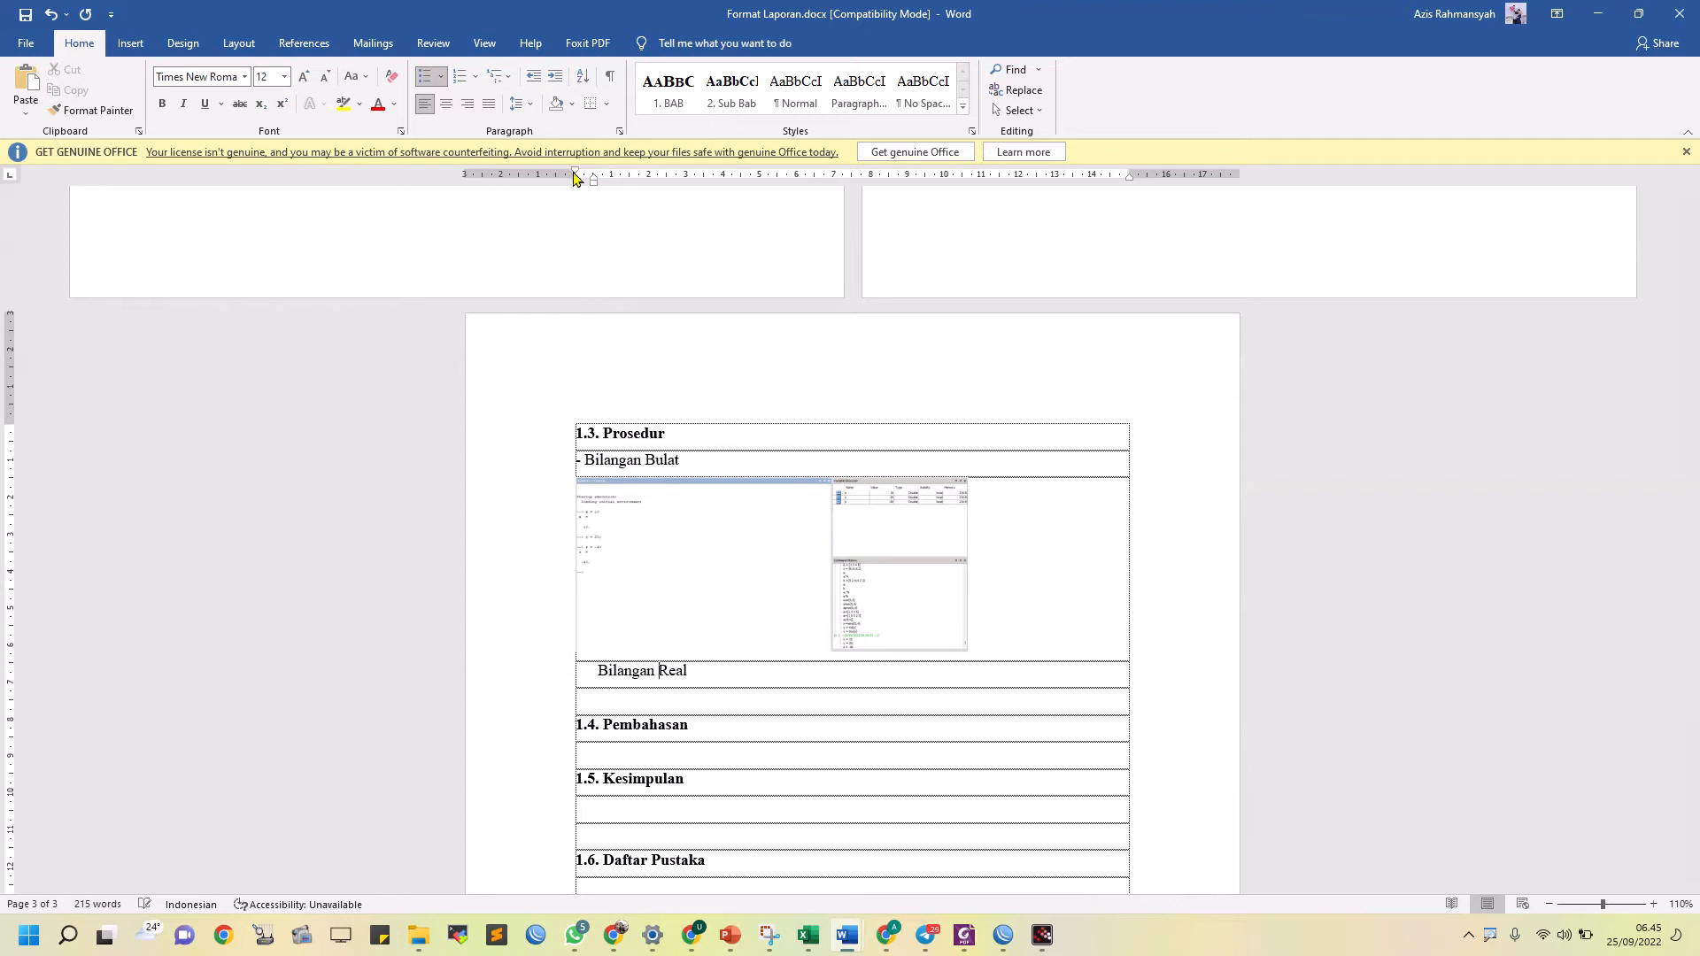
click(594, 670)
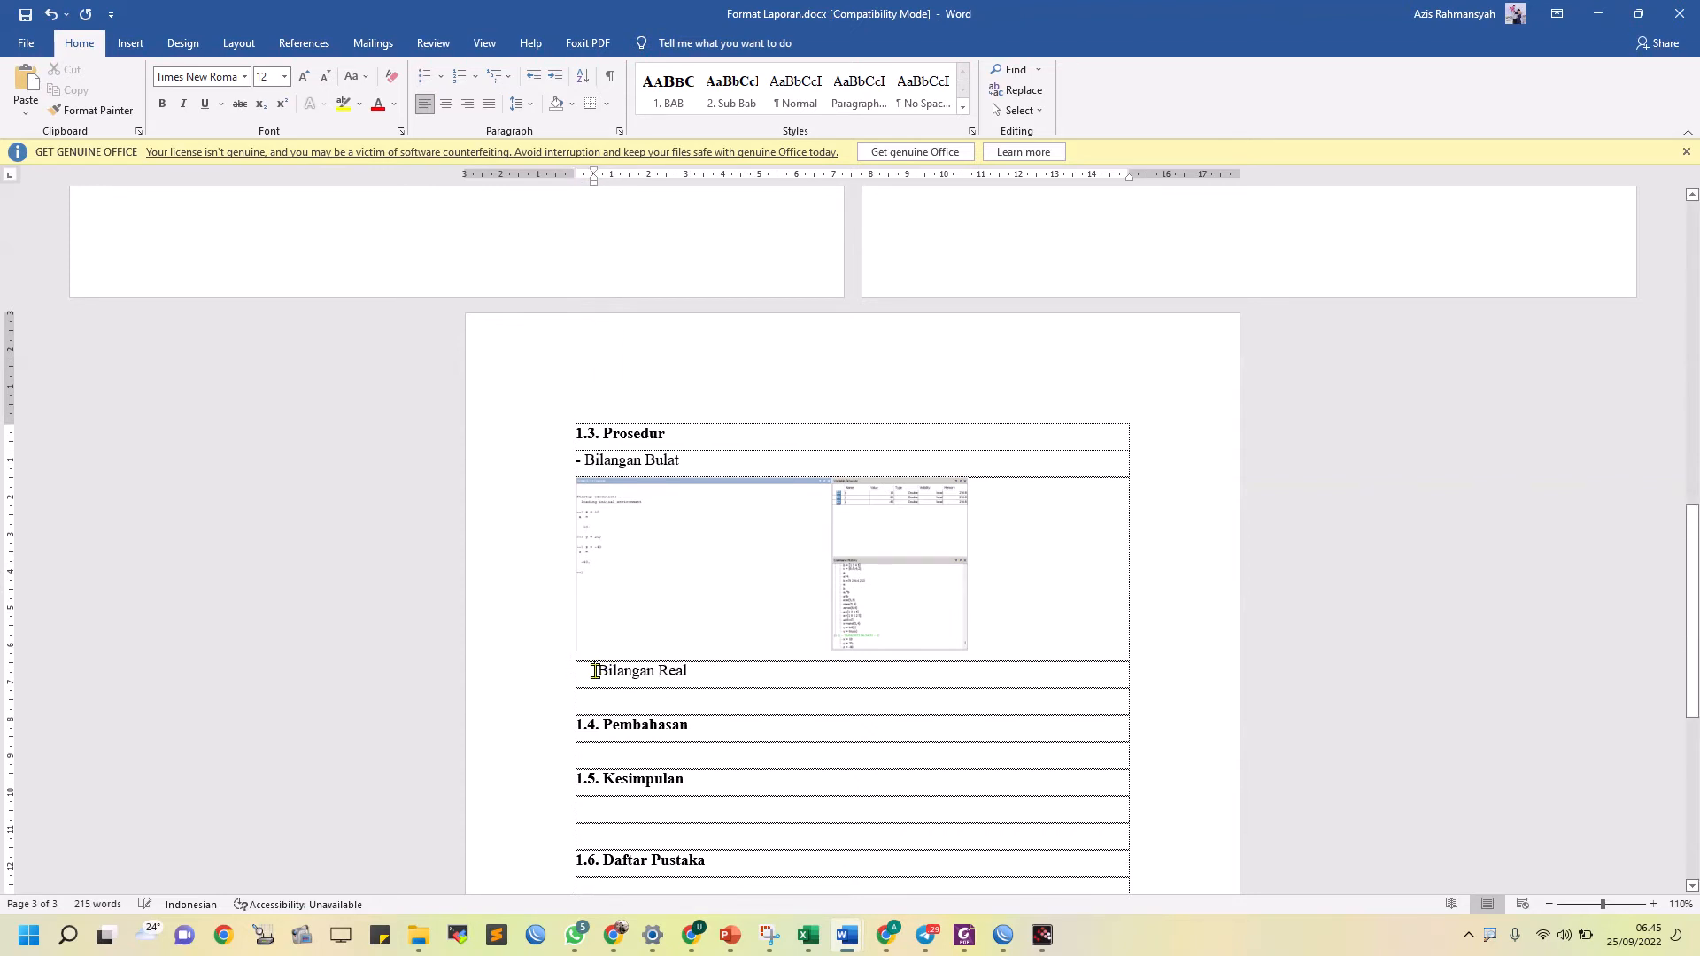
key(BackSpace)
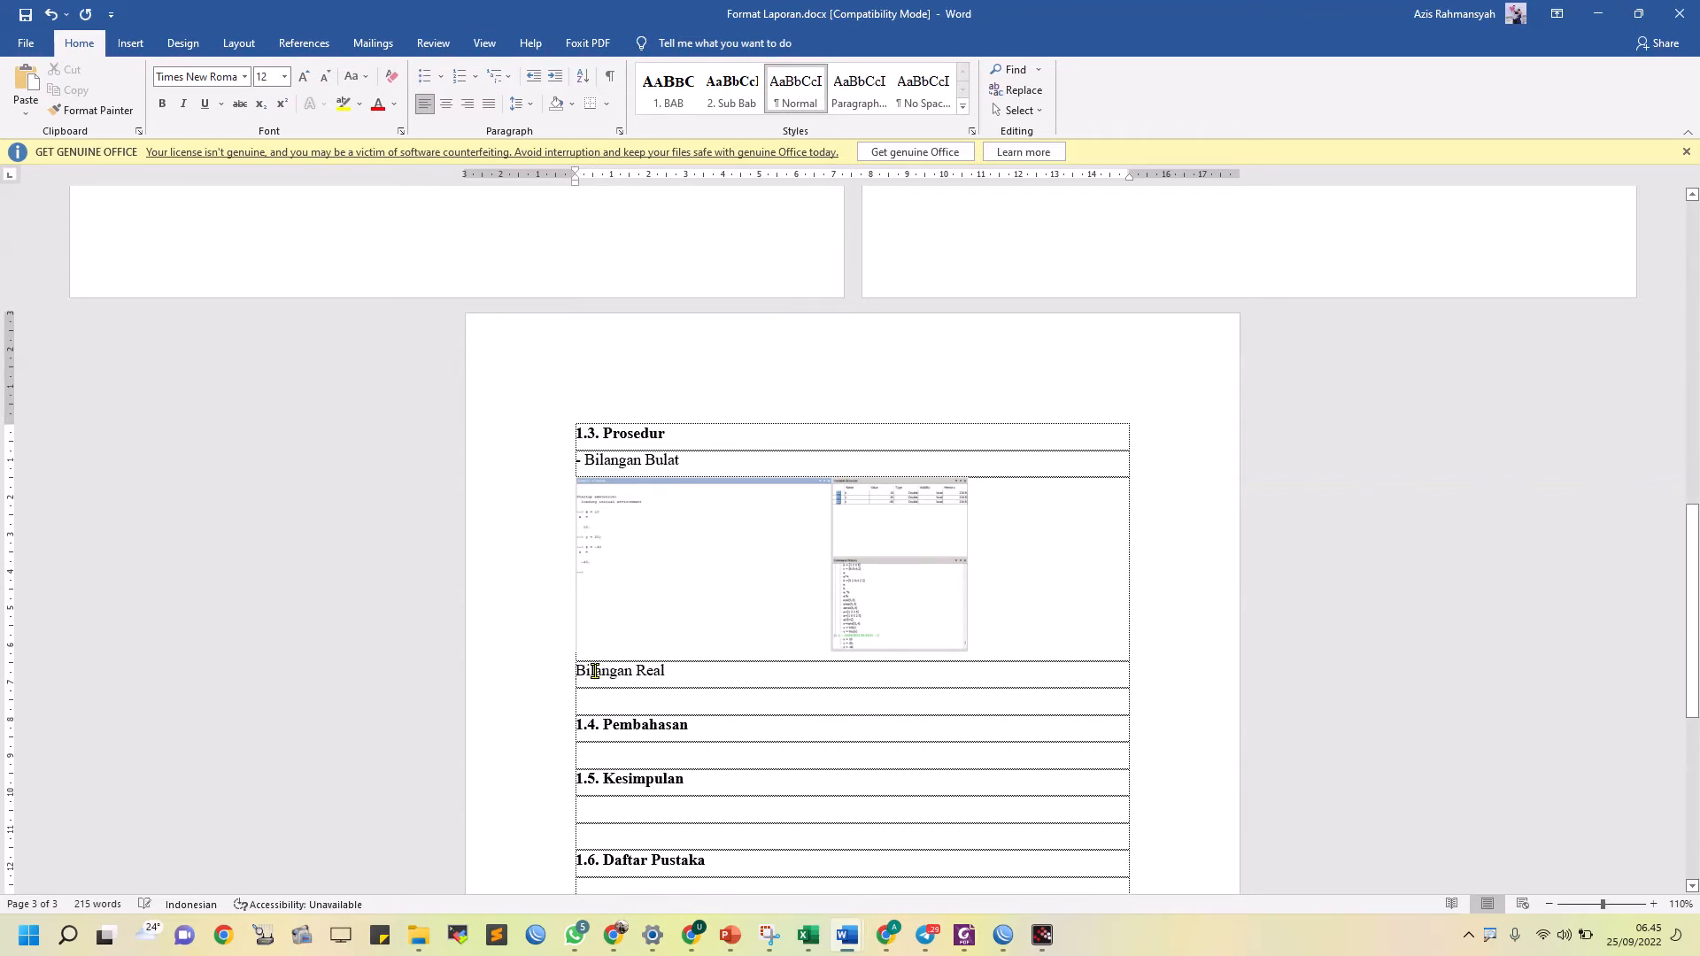
text(-)
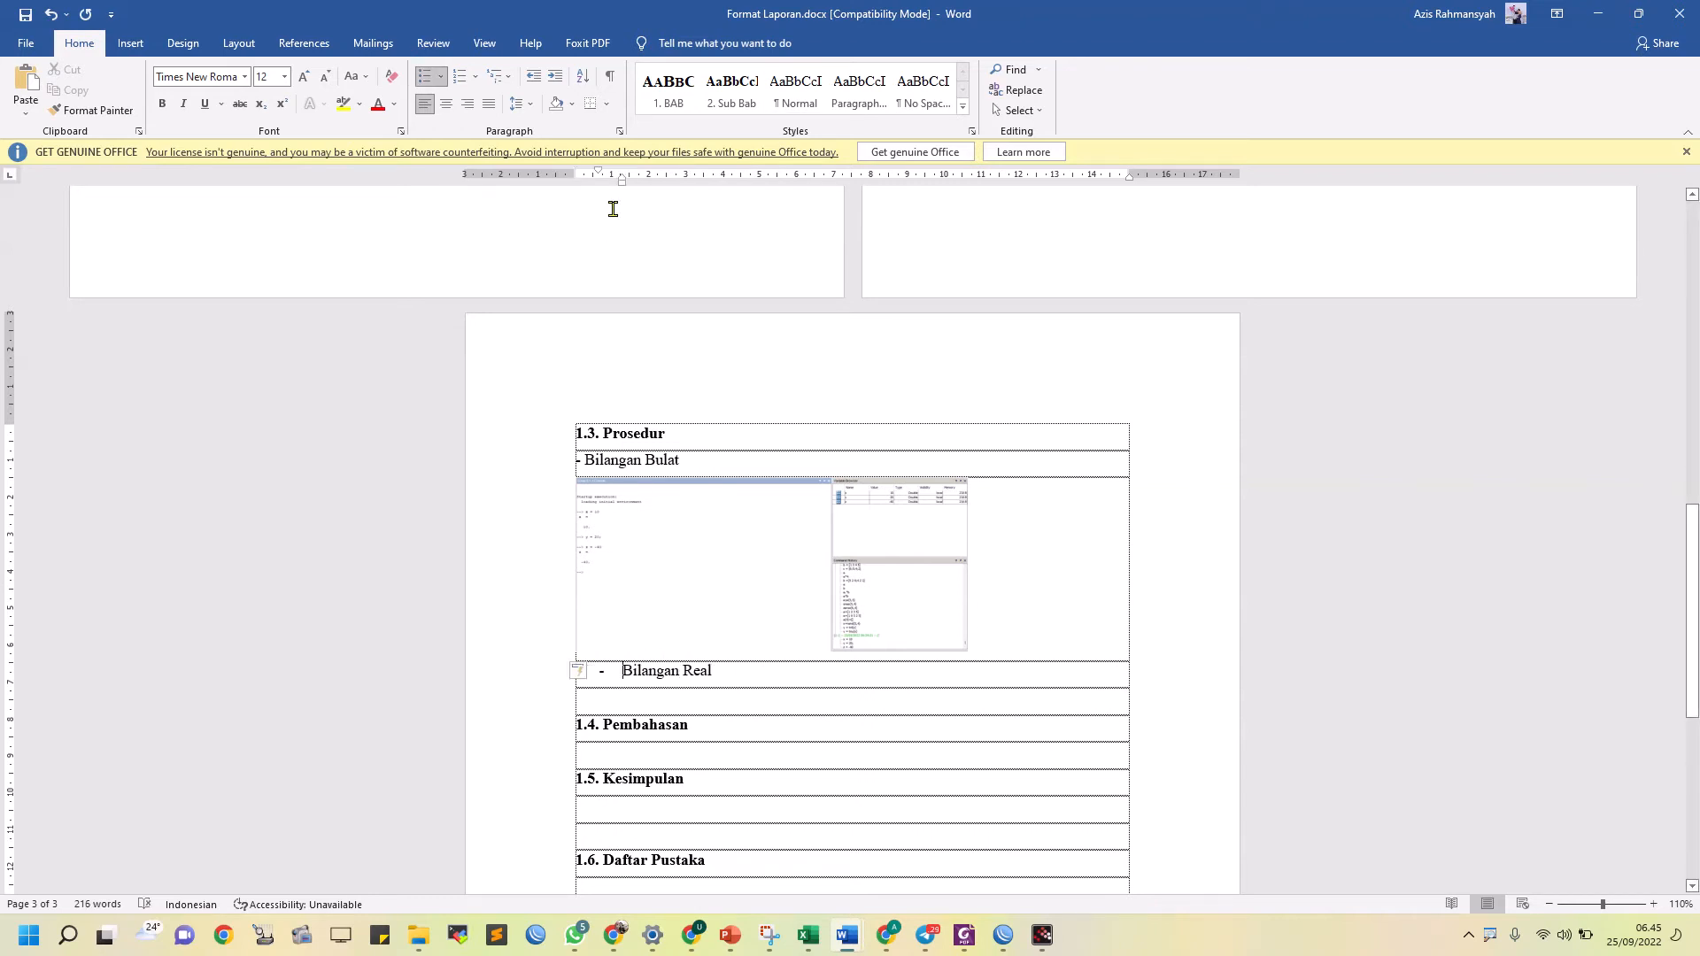
drag(622, 181, 602, 186)
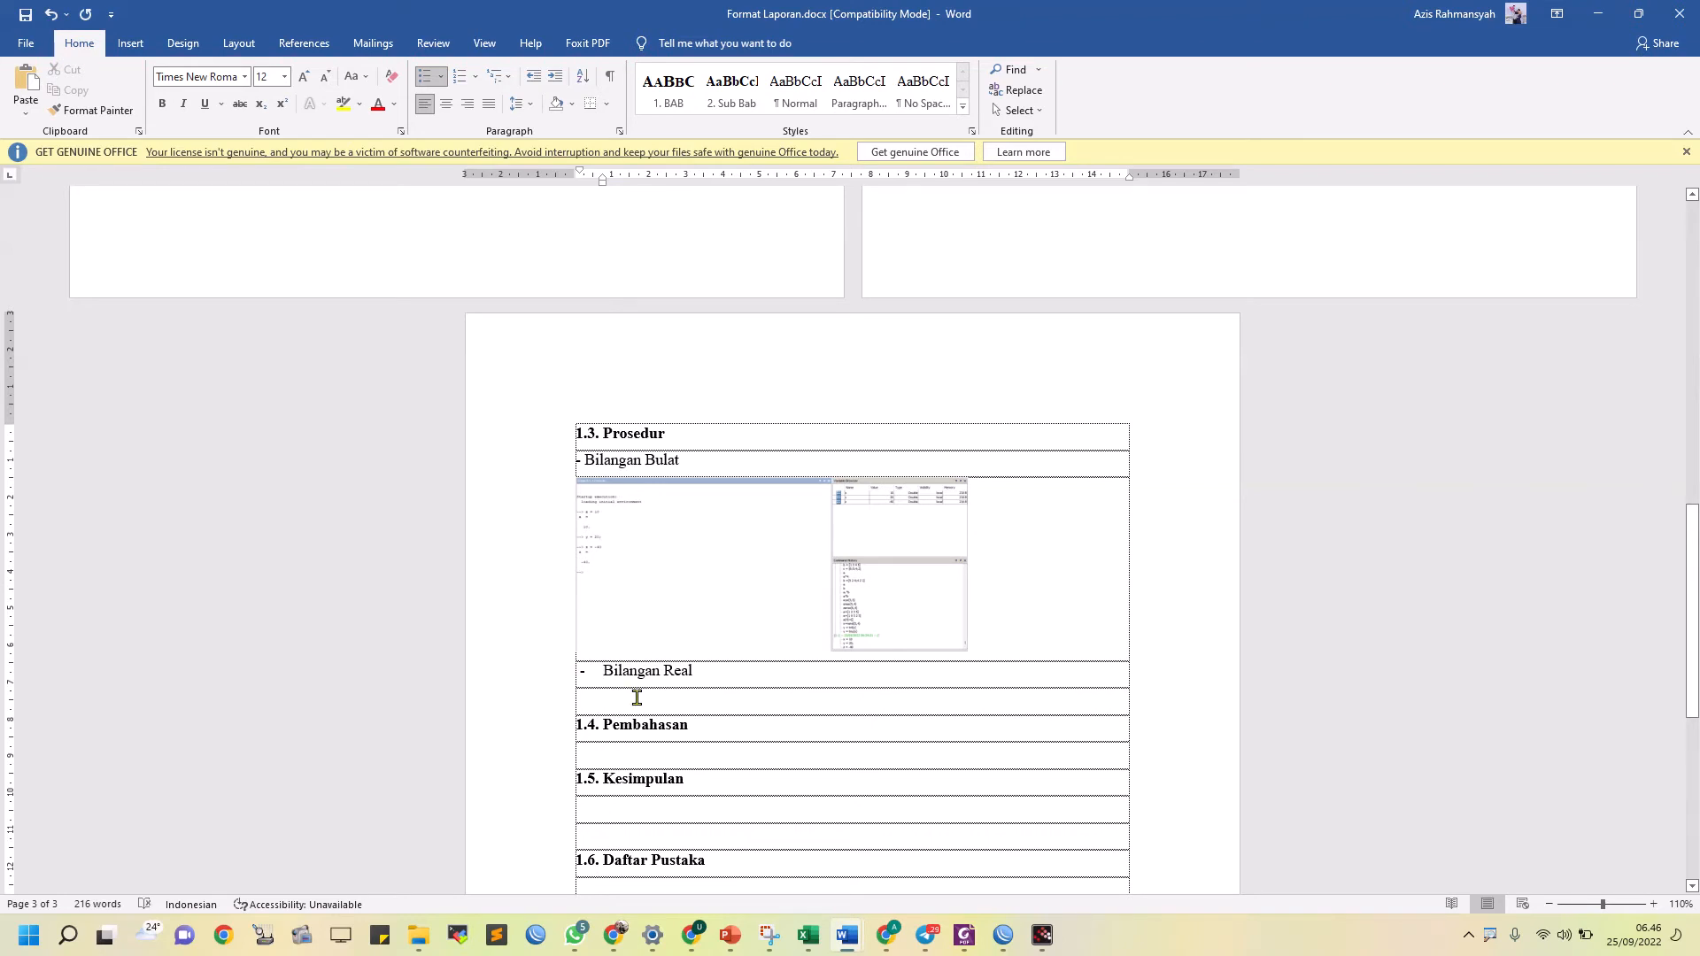
Copy the Bilangan Bulat screenshot and paste it into the empty line below Bilangan Real as a placeholder
click(868, 559)
key(ctrl+c)
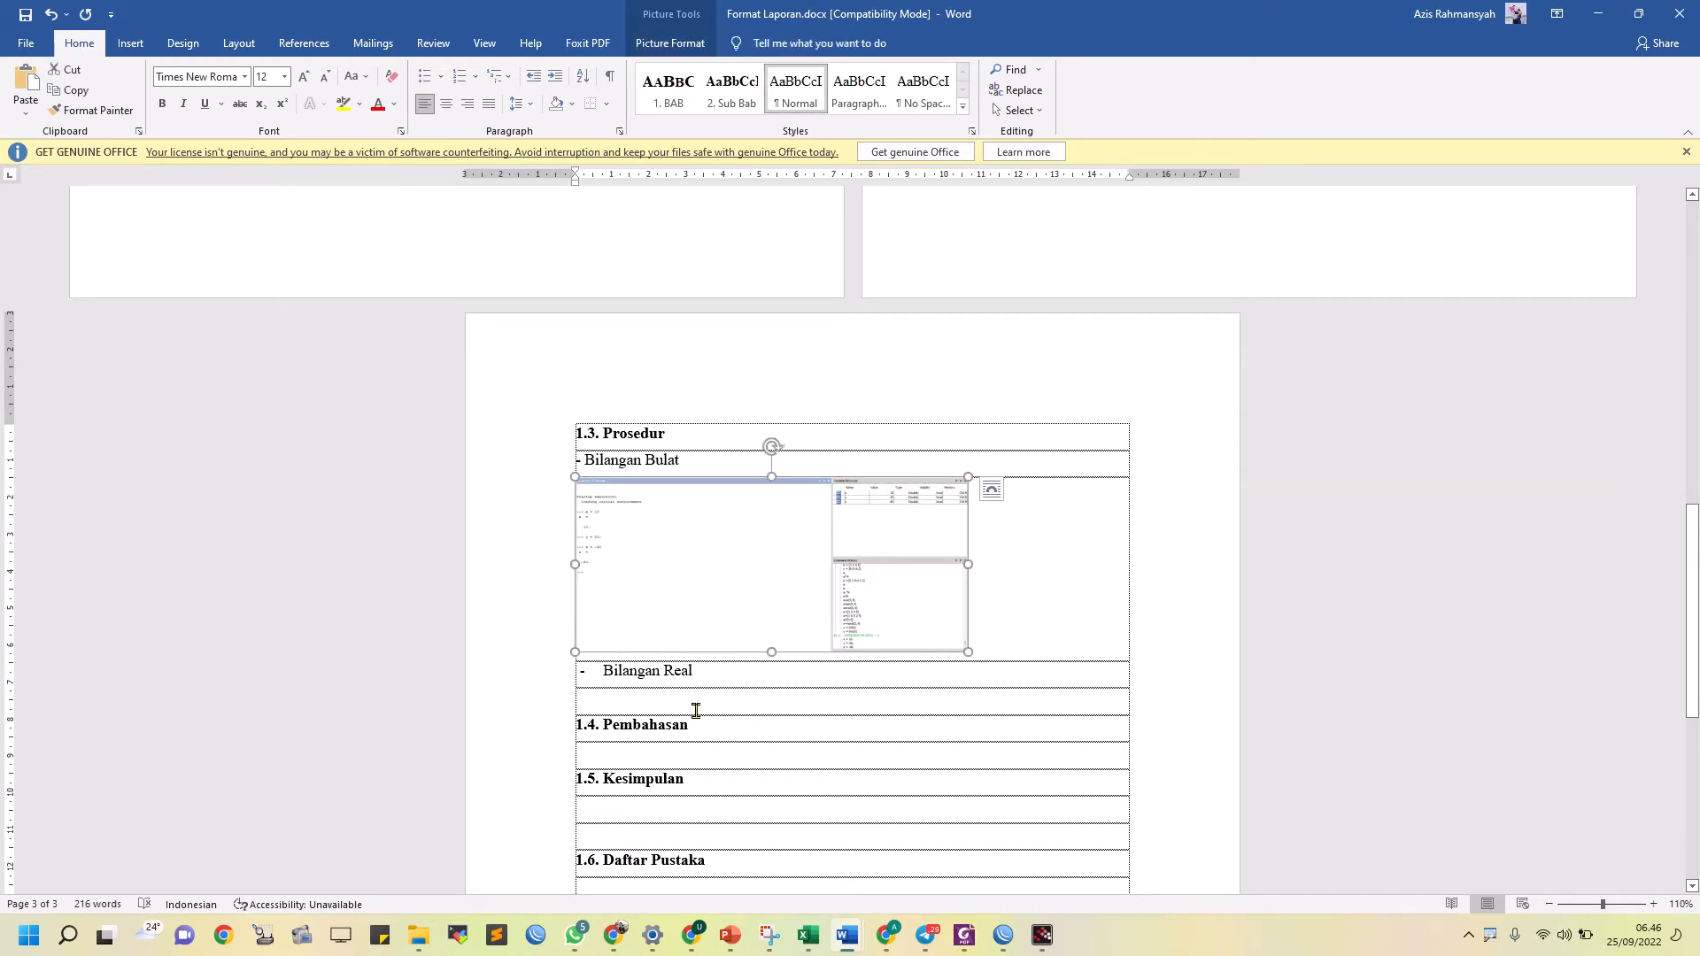
click(694, 705)
key(ctrl+v)
click(867, 808)
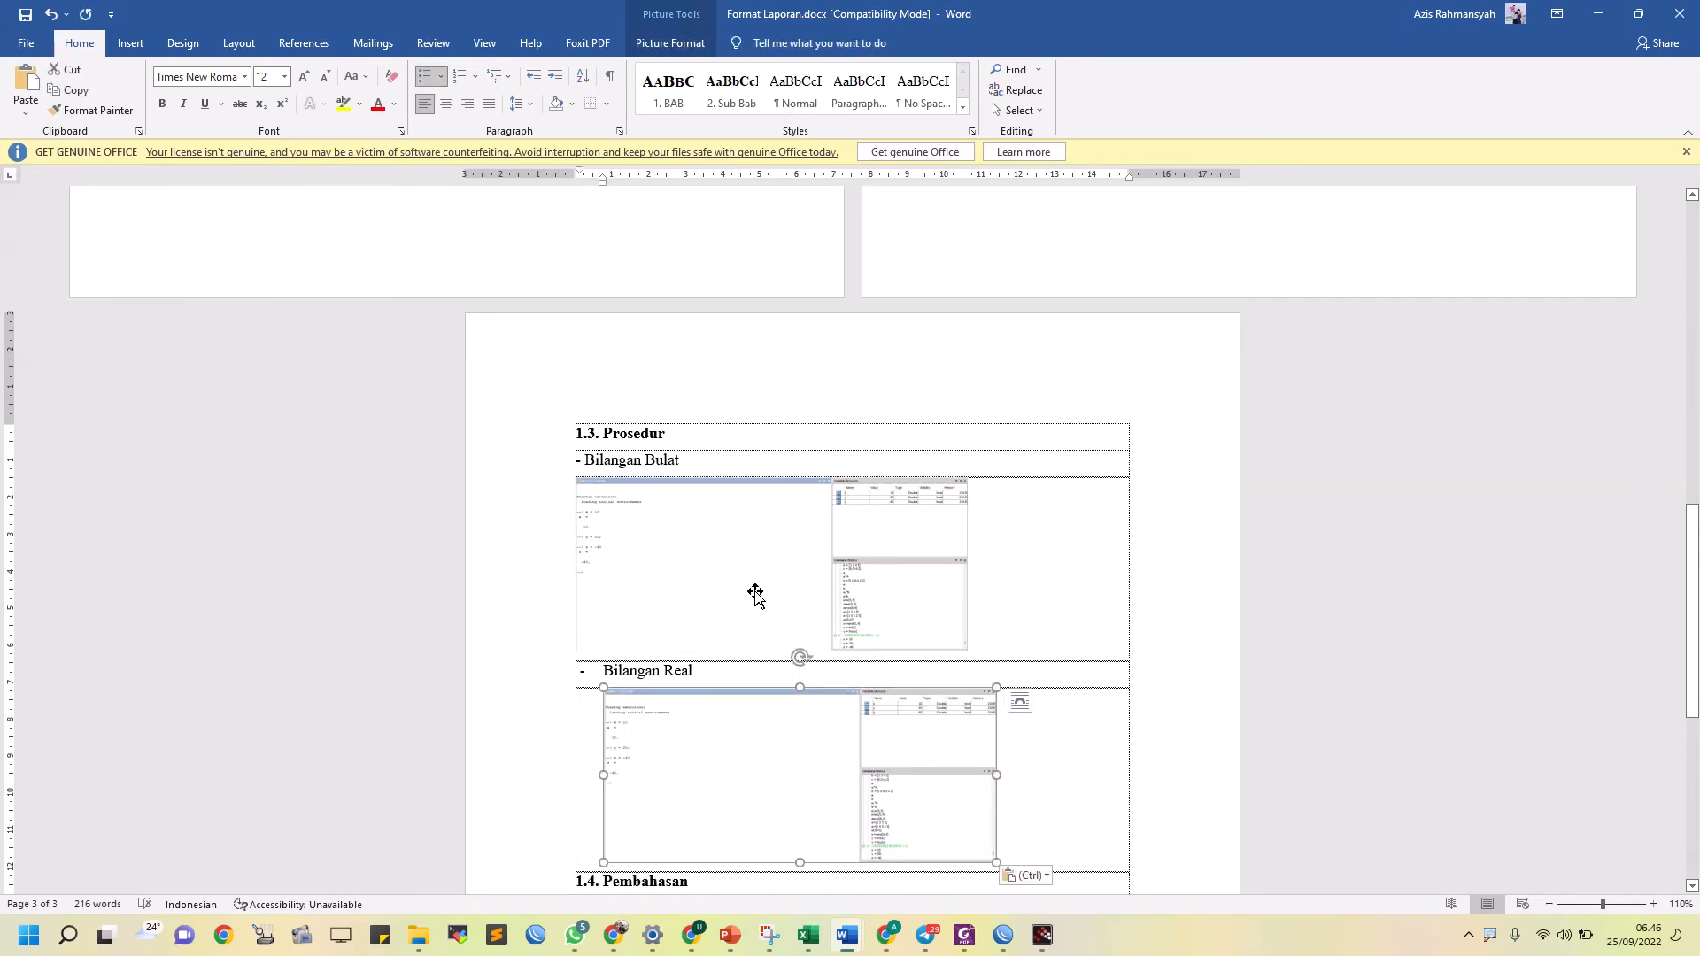
Indent the Bilangan Bulat screenshot to align with the picture below, and widen the gap after the hyphen in its heading line
click(755, 591)
click(984, 629)
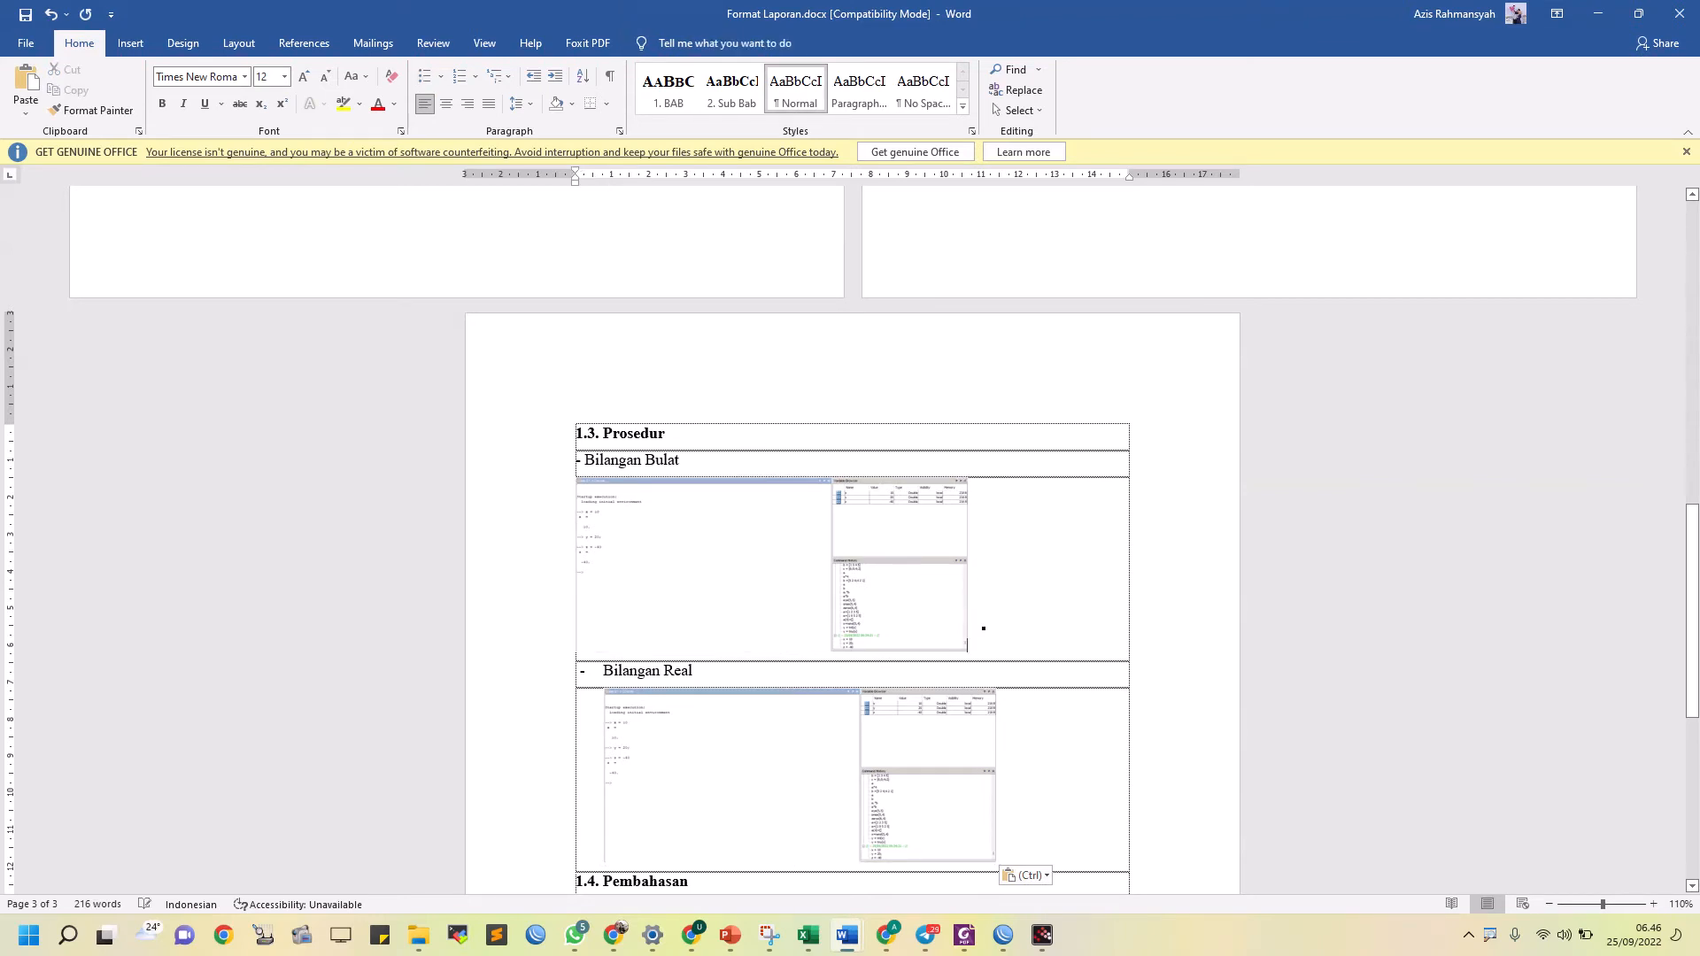
click(762, 584)
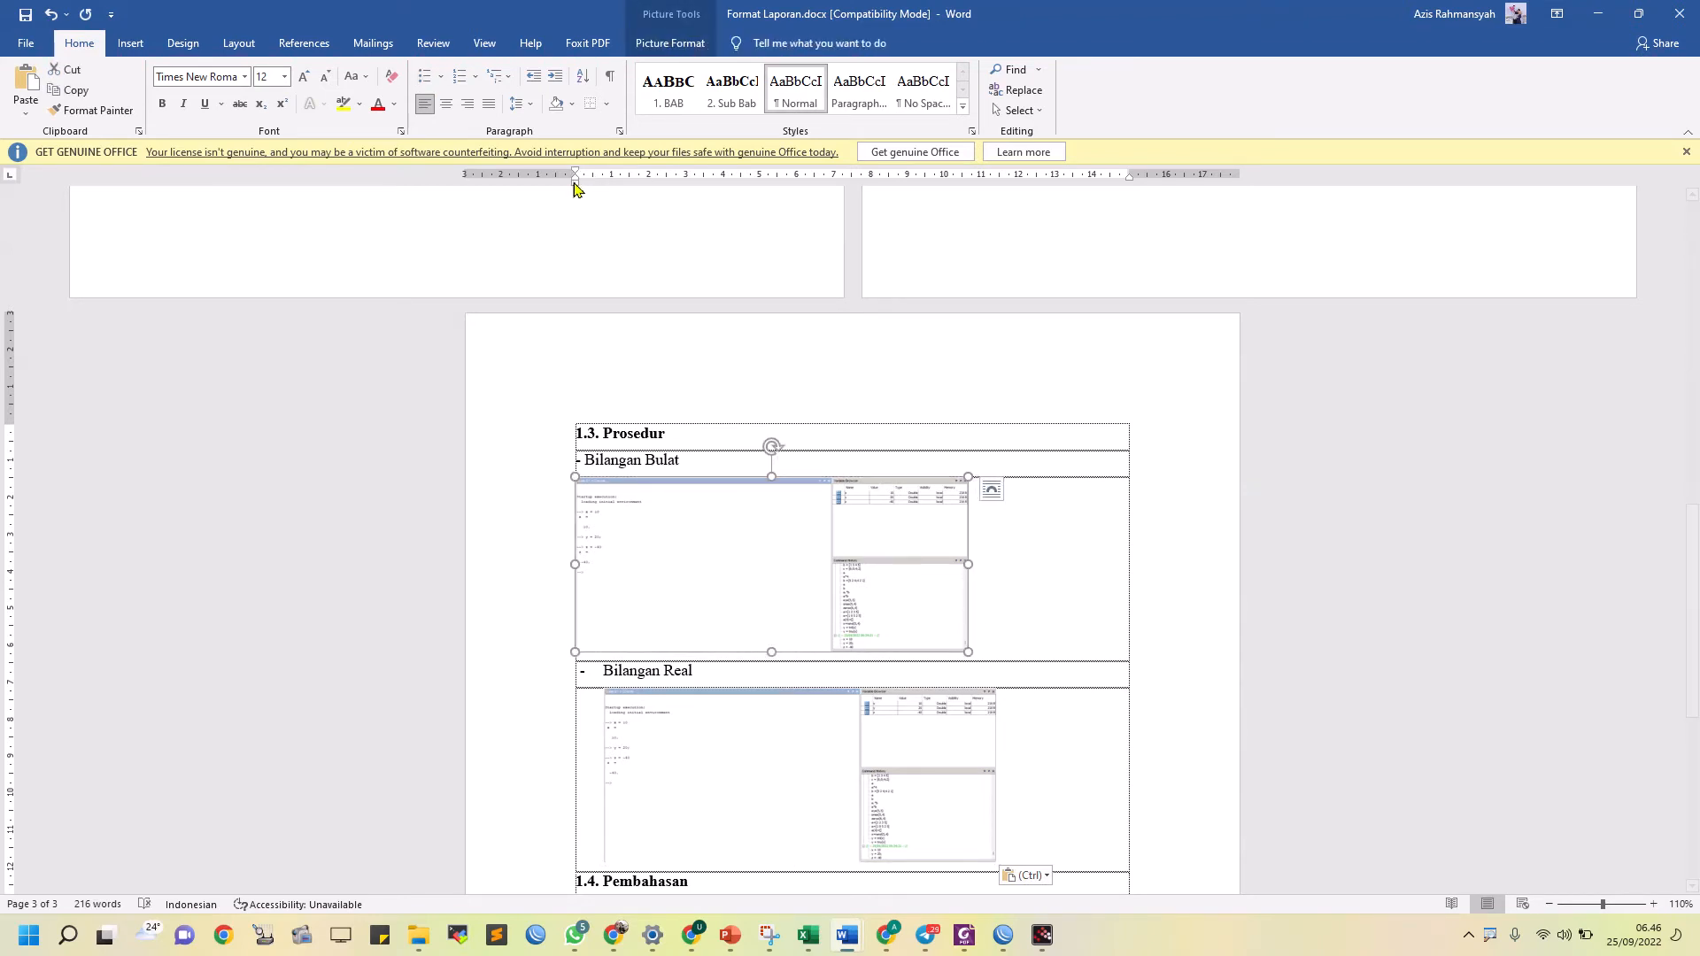
drag(573, 189, 605, 189)
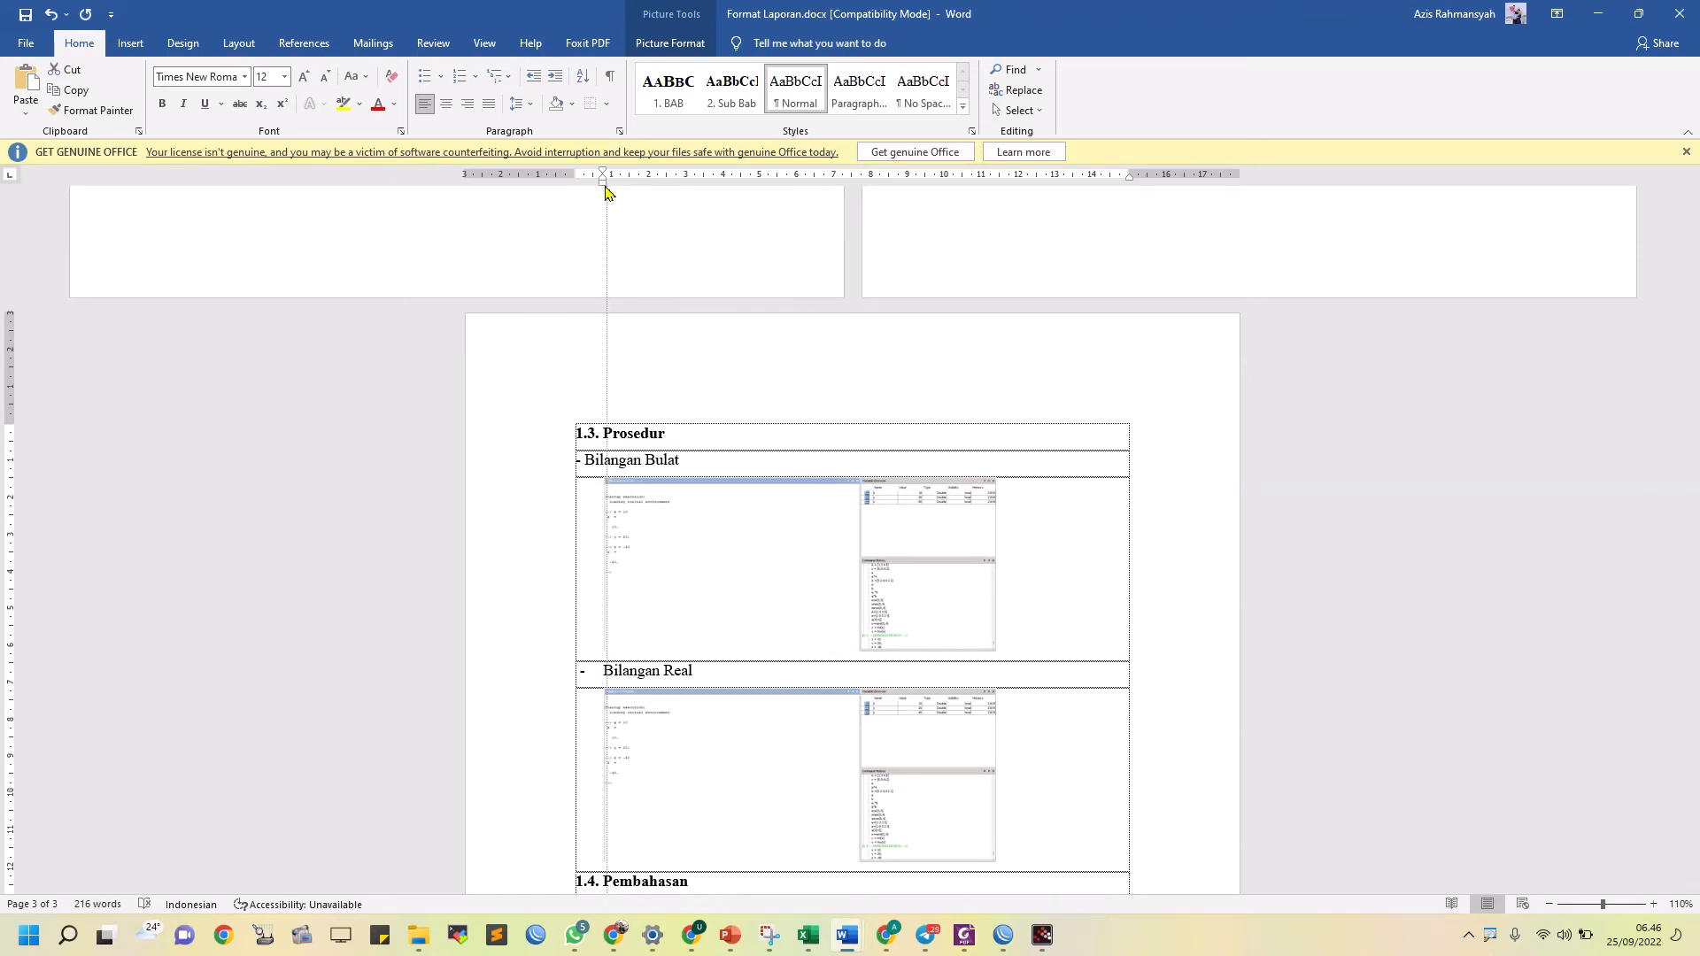
click(586, 456)
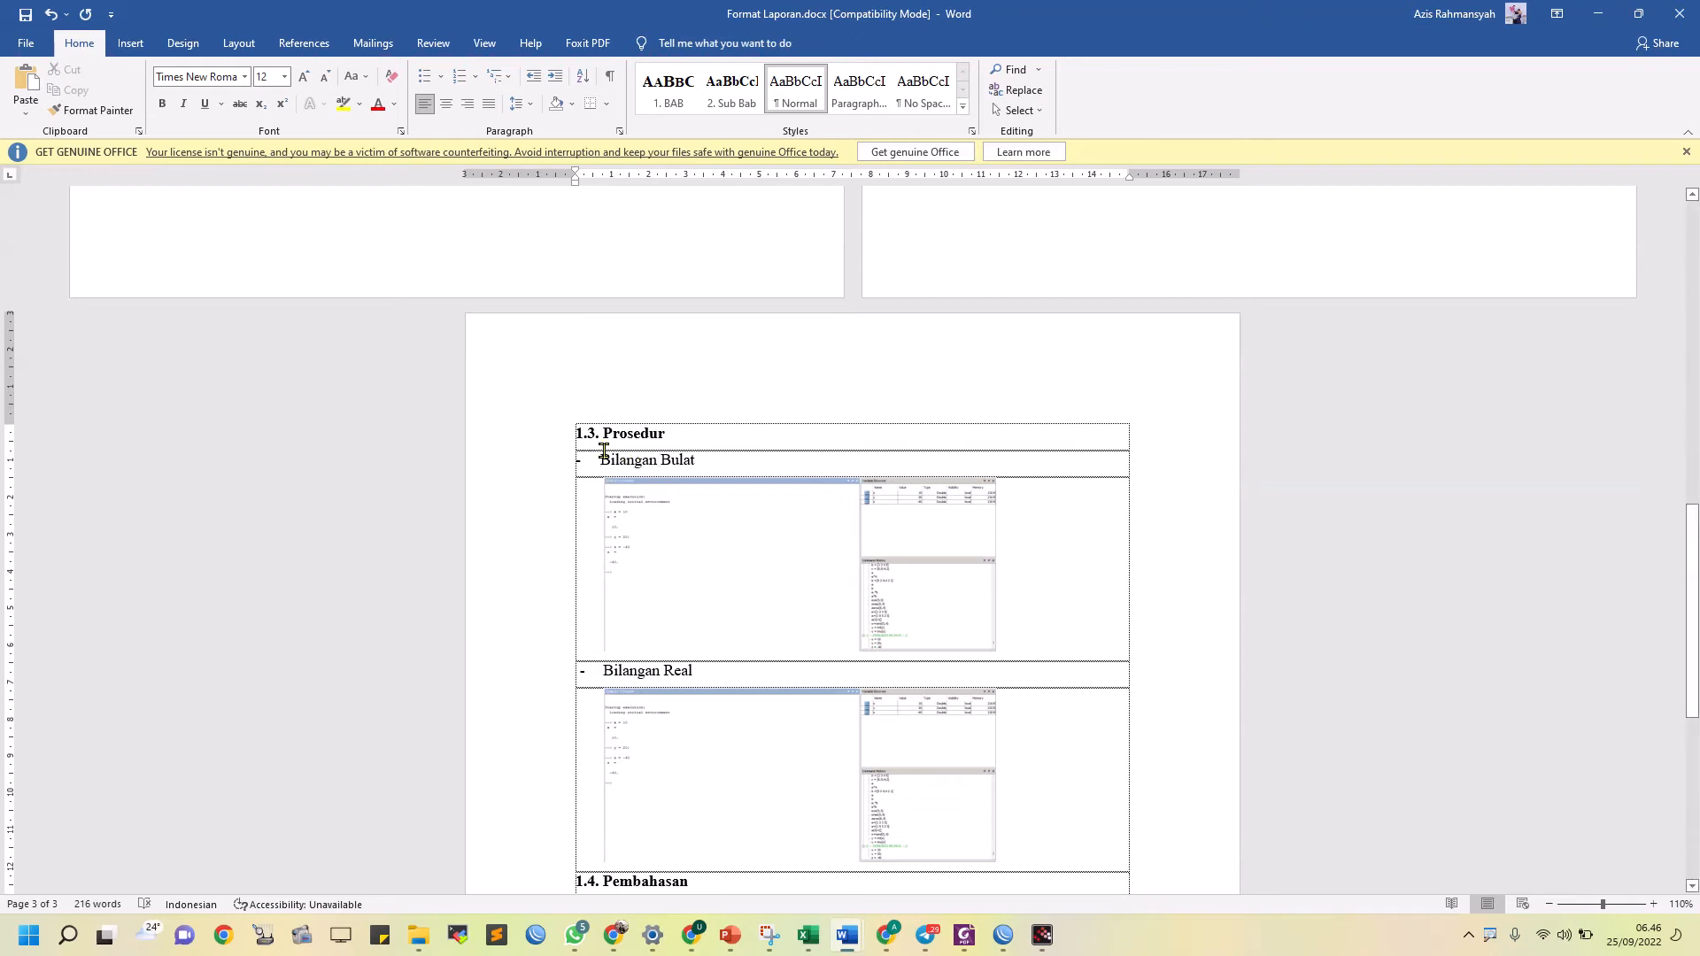
Read the Bilangan Real and Bilangan Kompleks code and the Operator Aritmatika task in the module PDF
scroll(719, 704, down, 3)
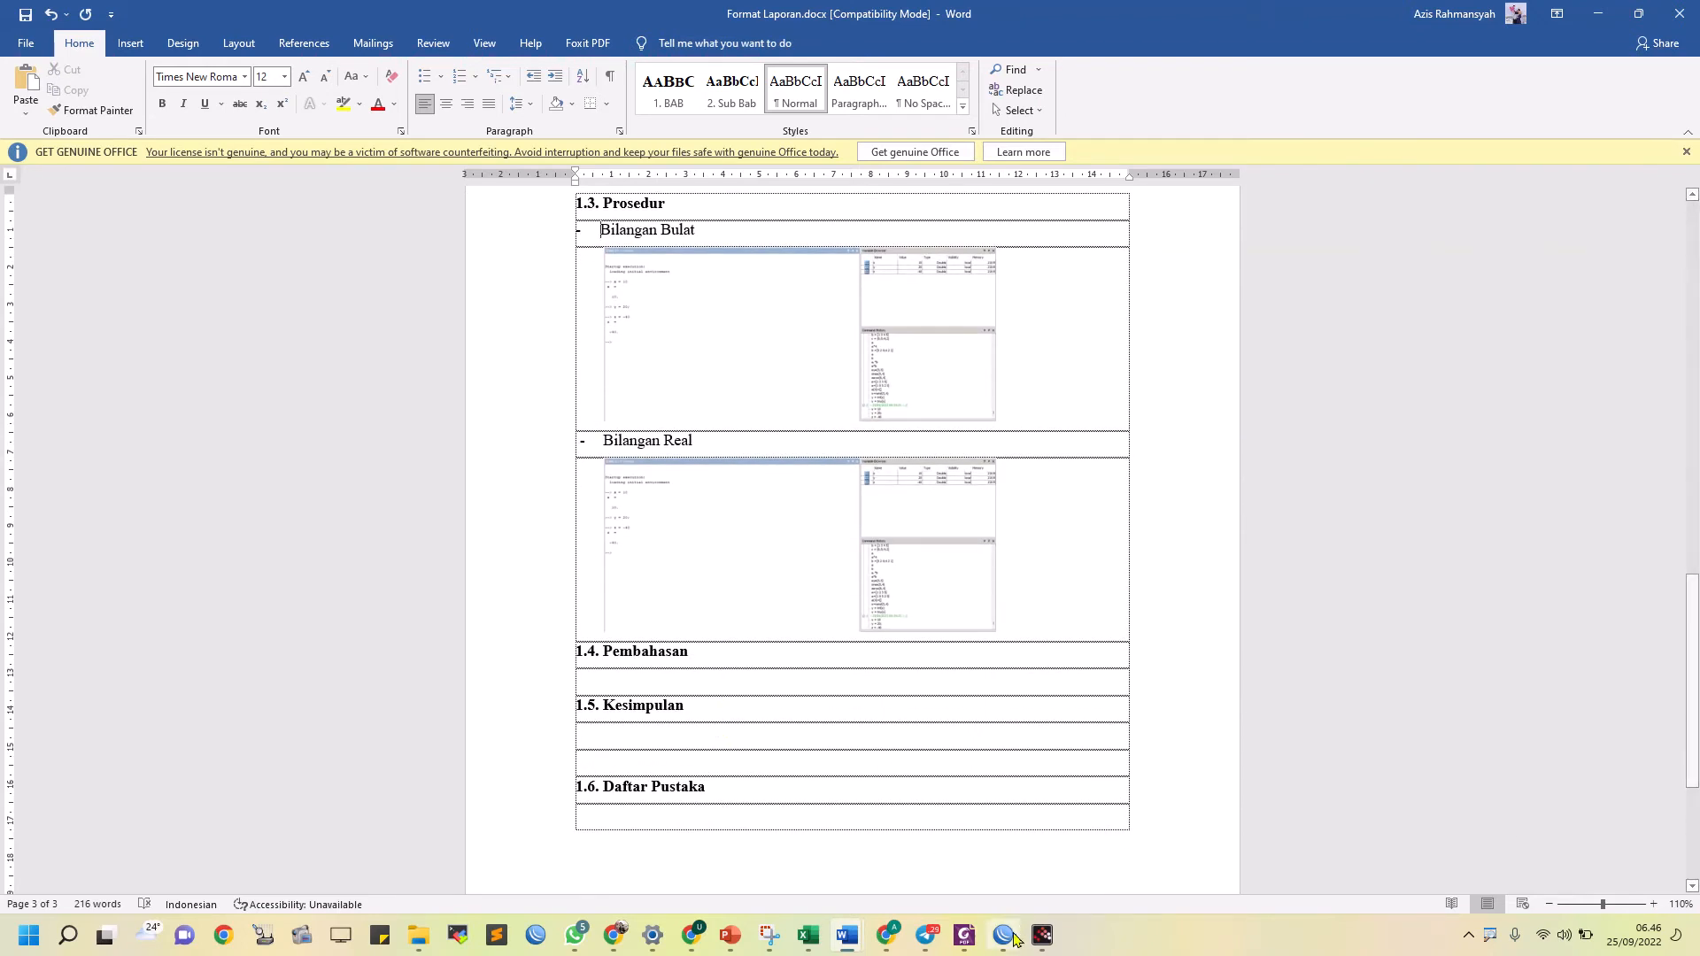
click(964, 936)
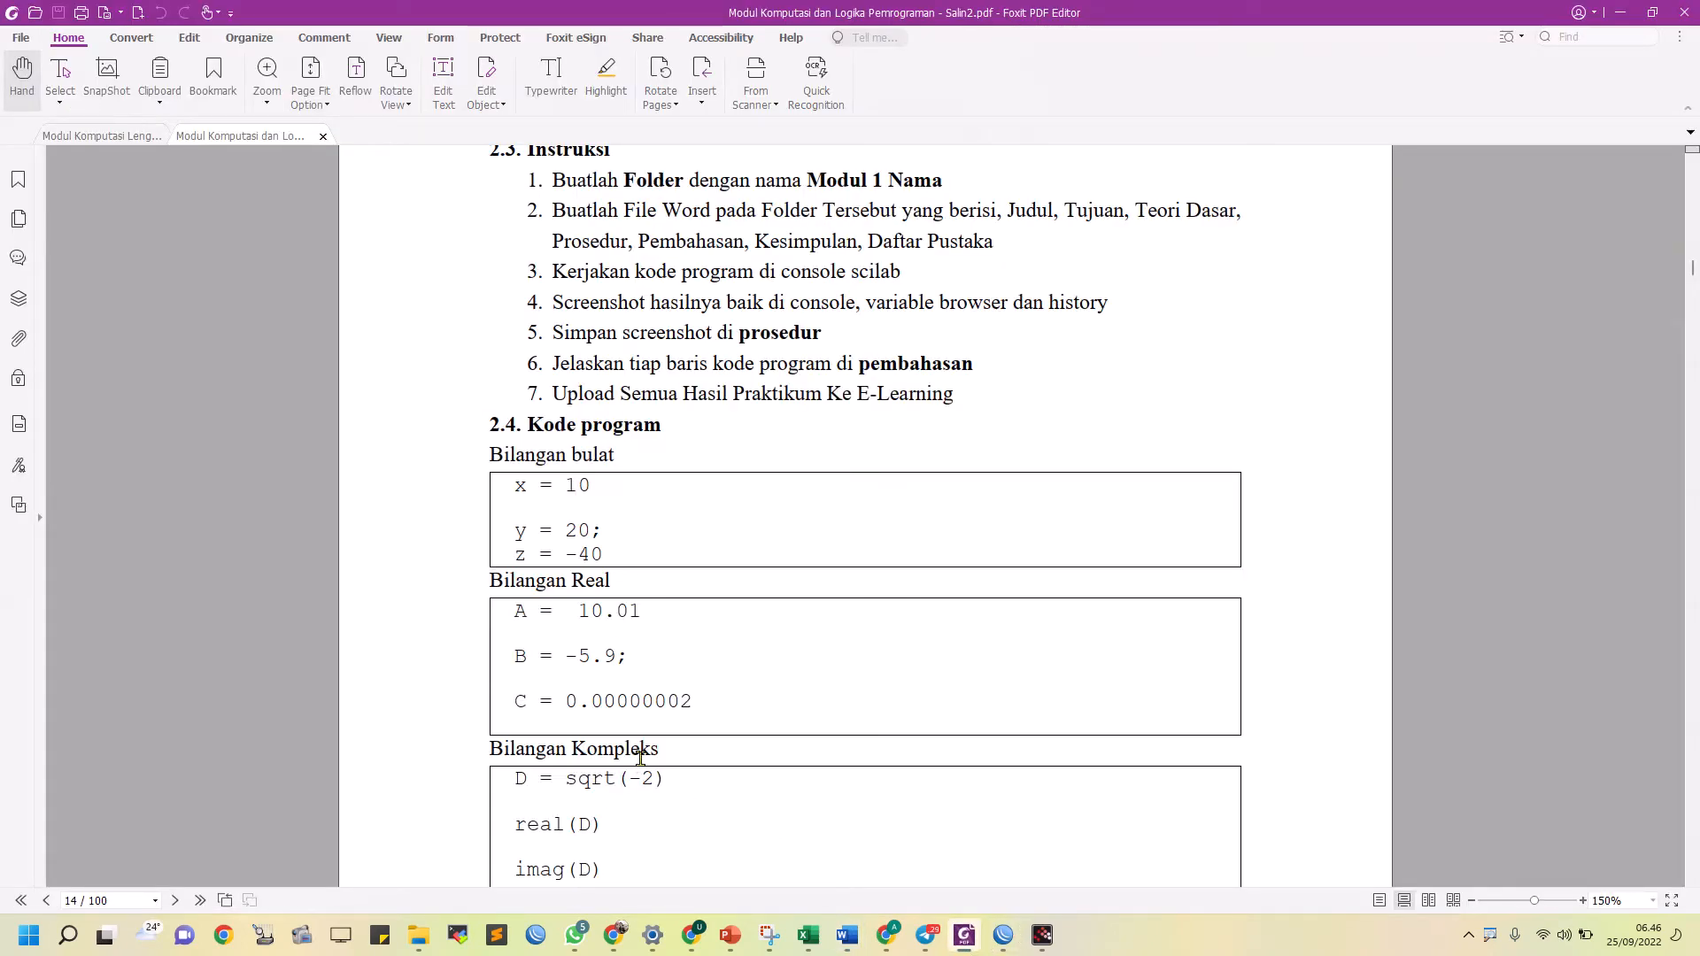
scroll(643, 767, down, 2)
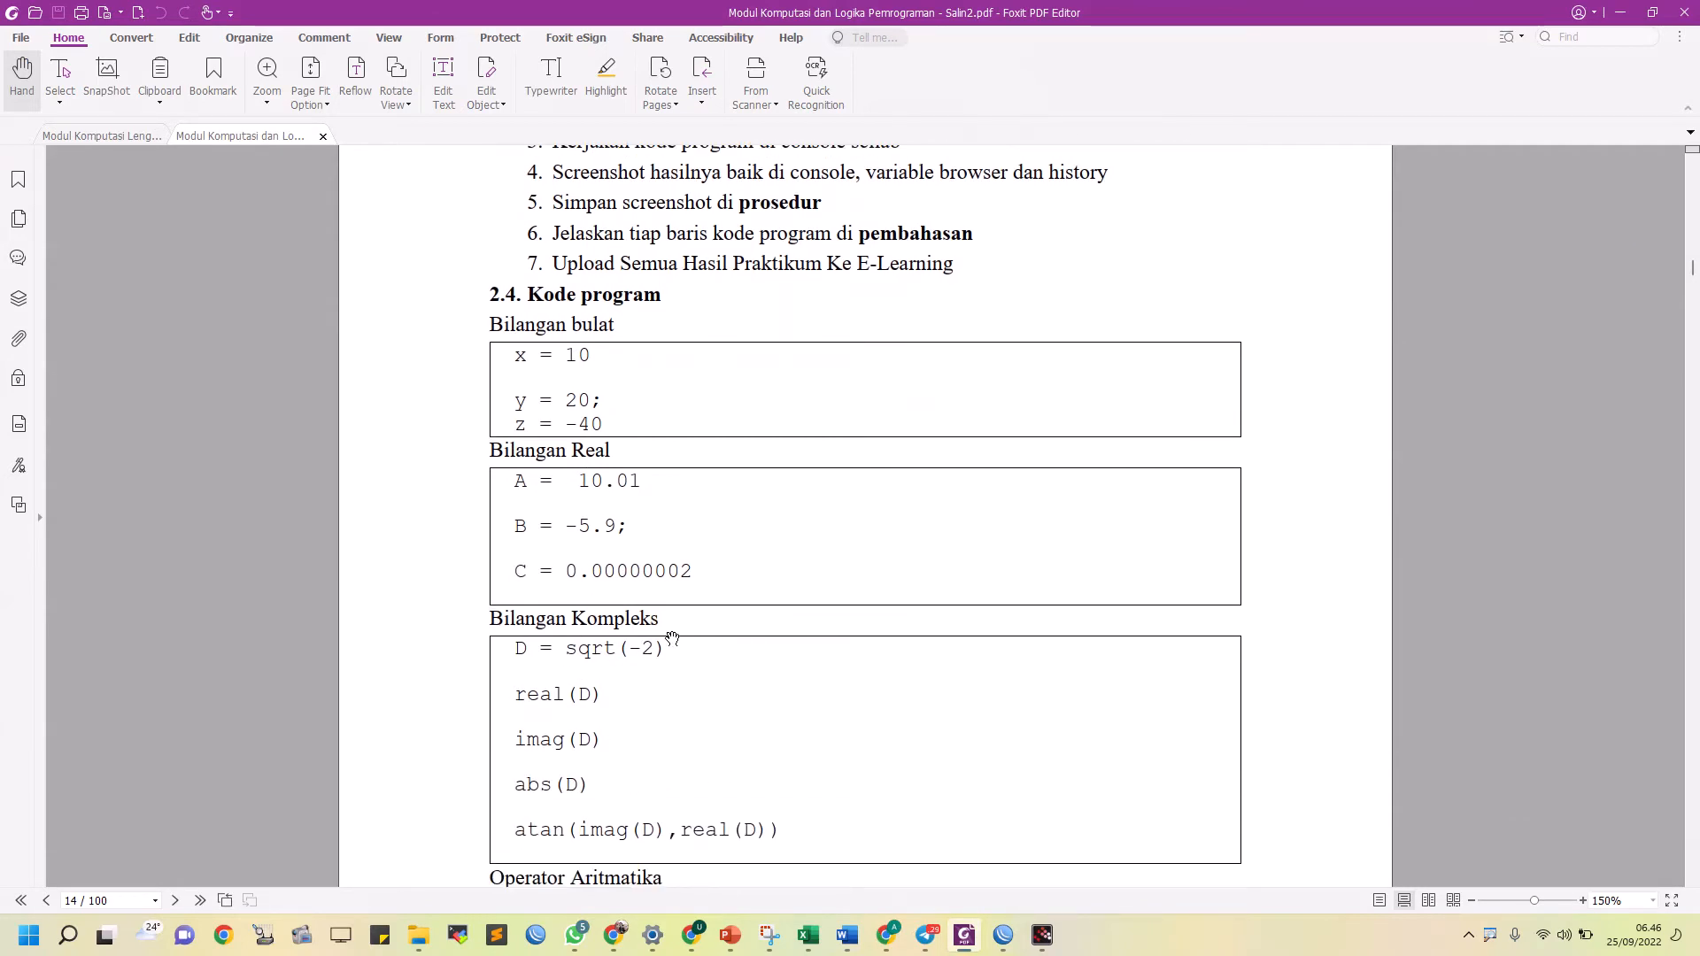
scroll(642, 702, down, 5)
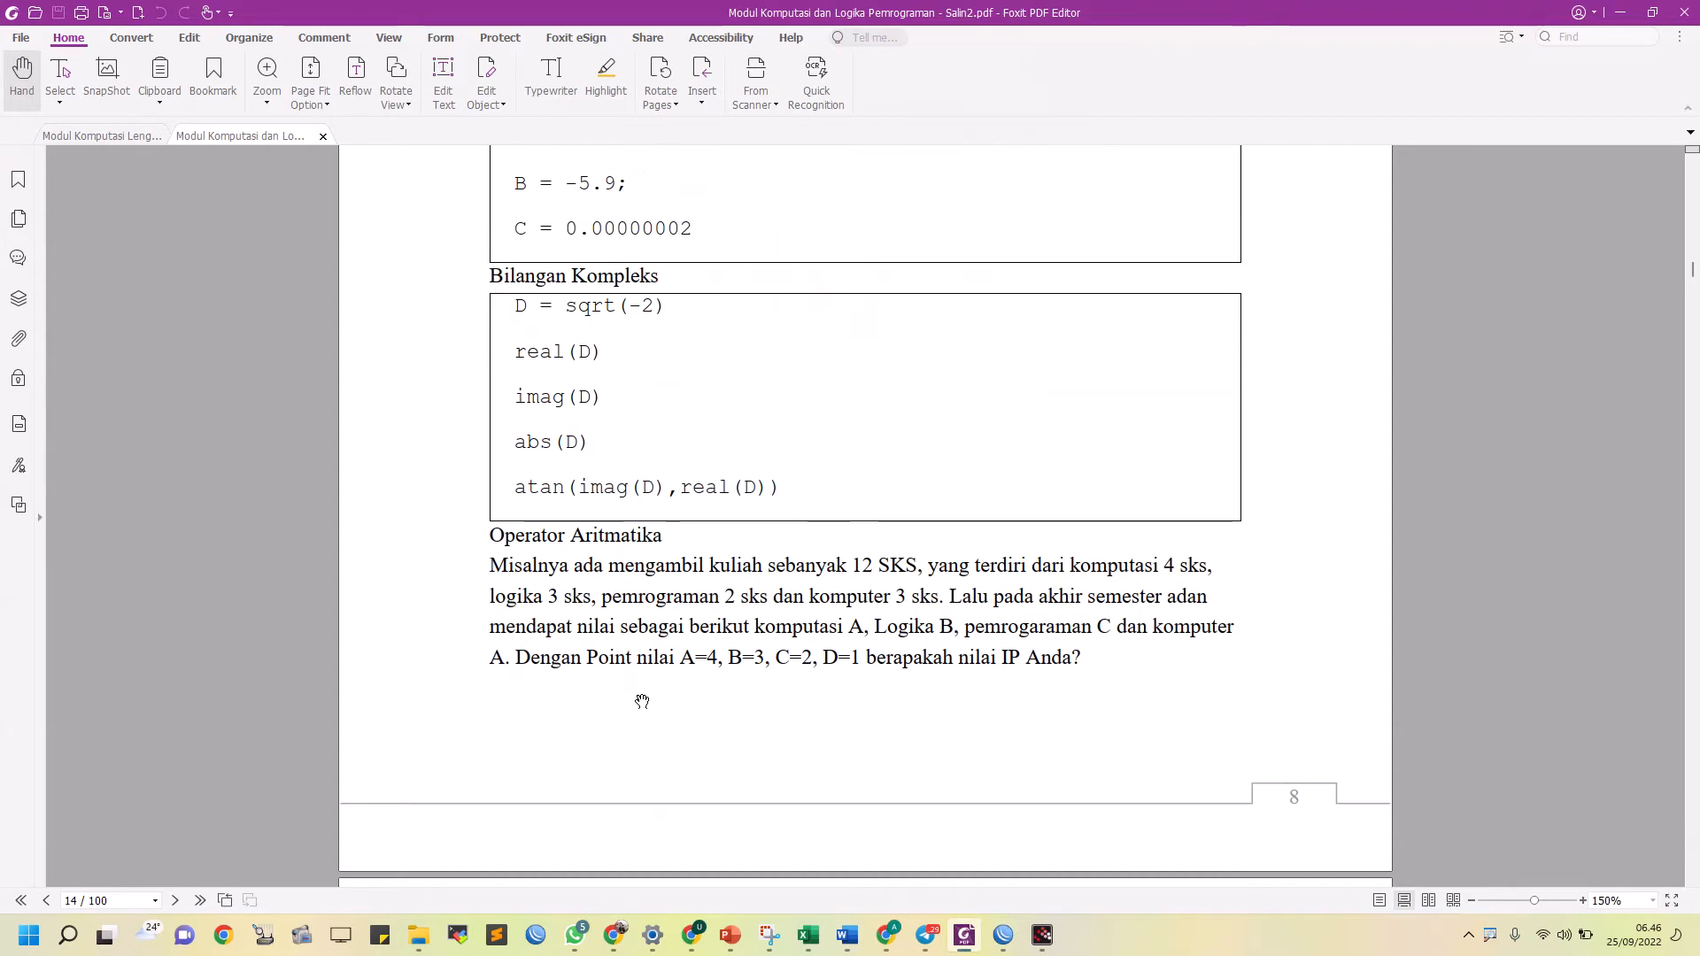
Return to the Word report and examine the Bilangan Bulat screenshot's console commands and Variable Browser up close
key(alt+Tab)
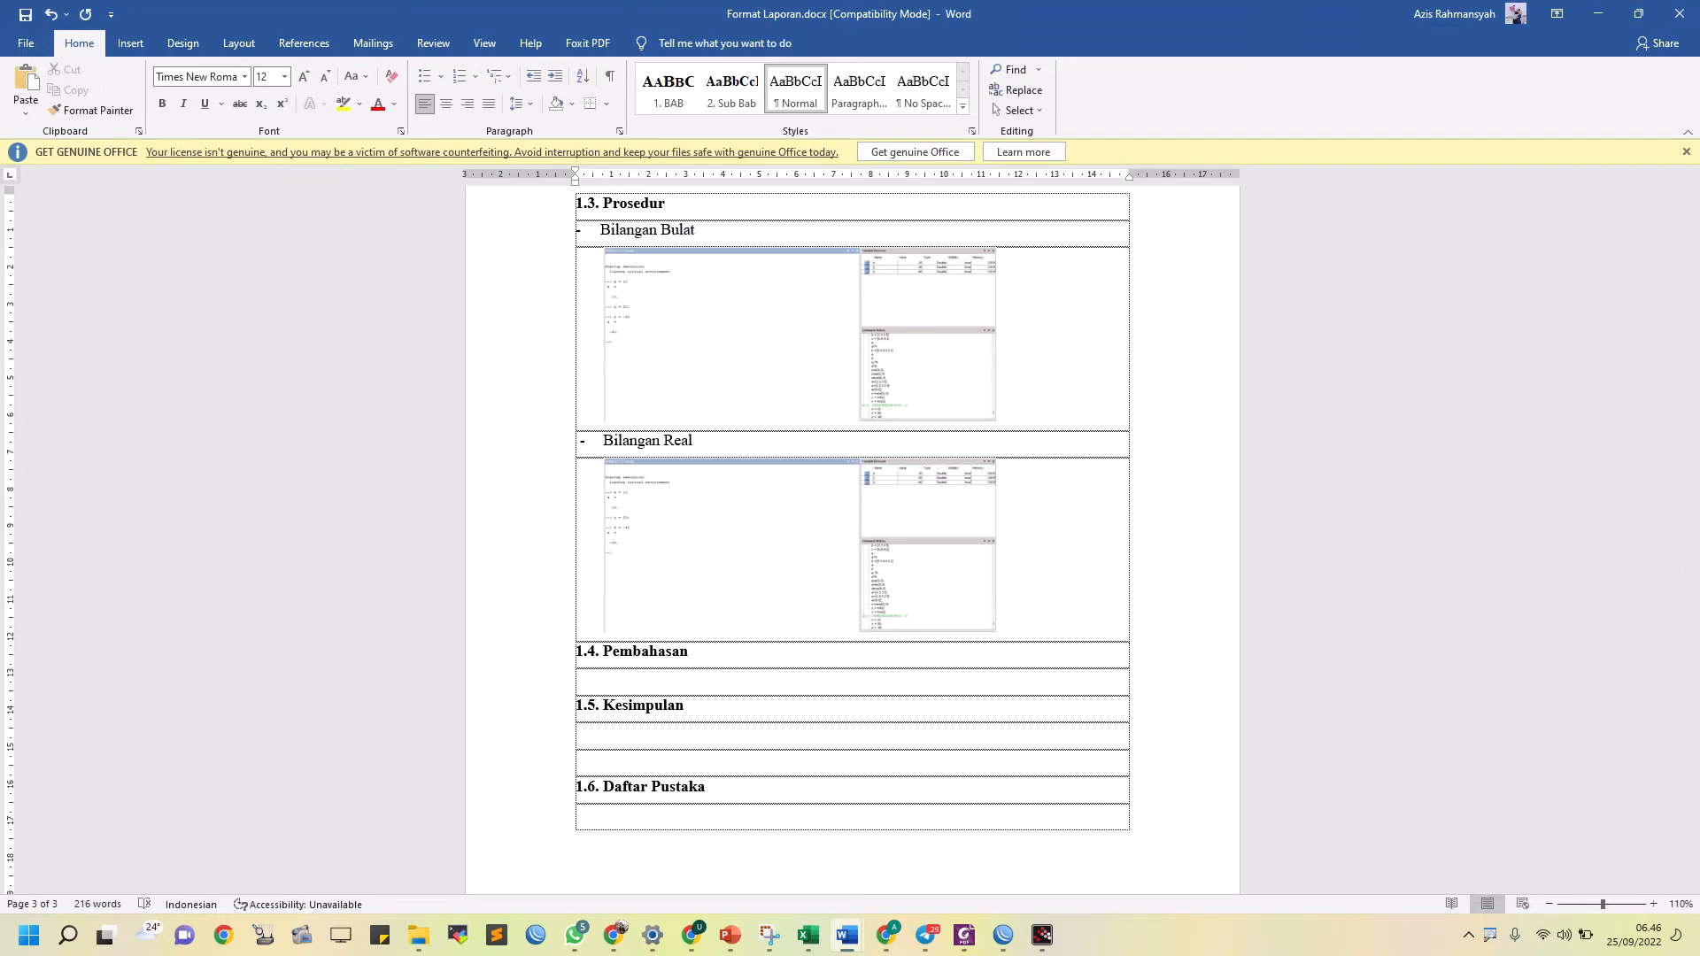
scroll(690, 379, up, 7)
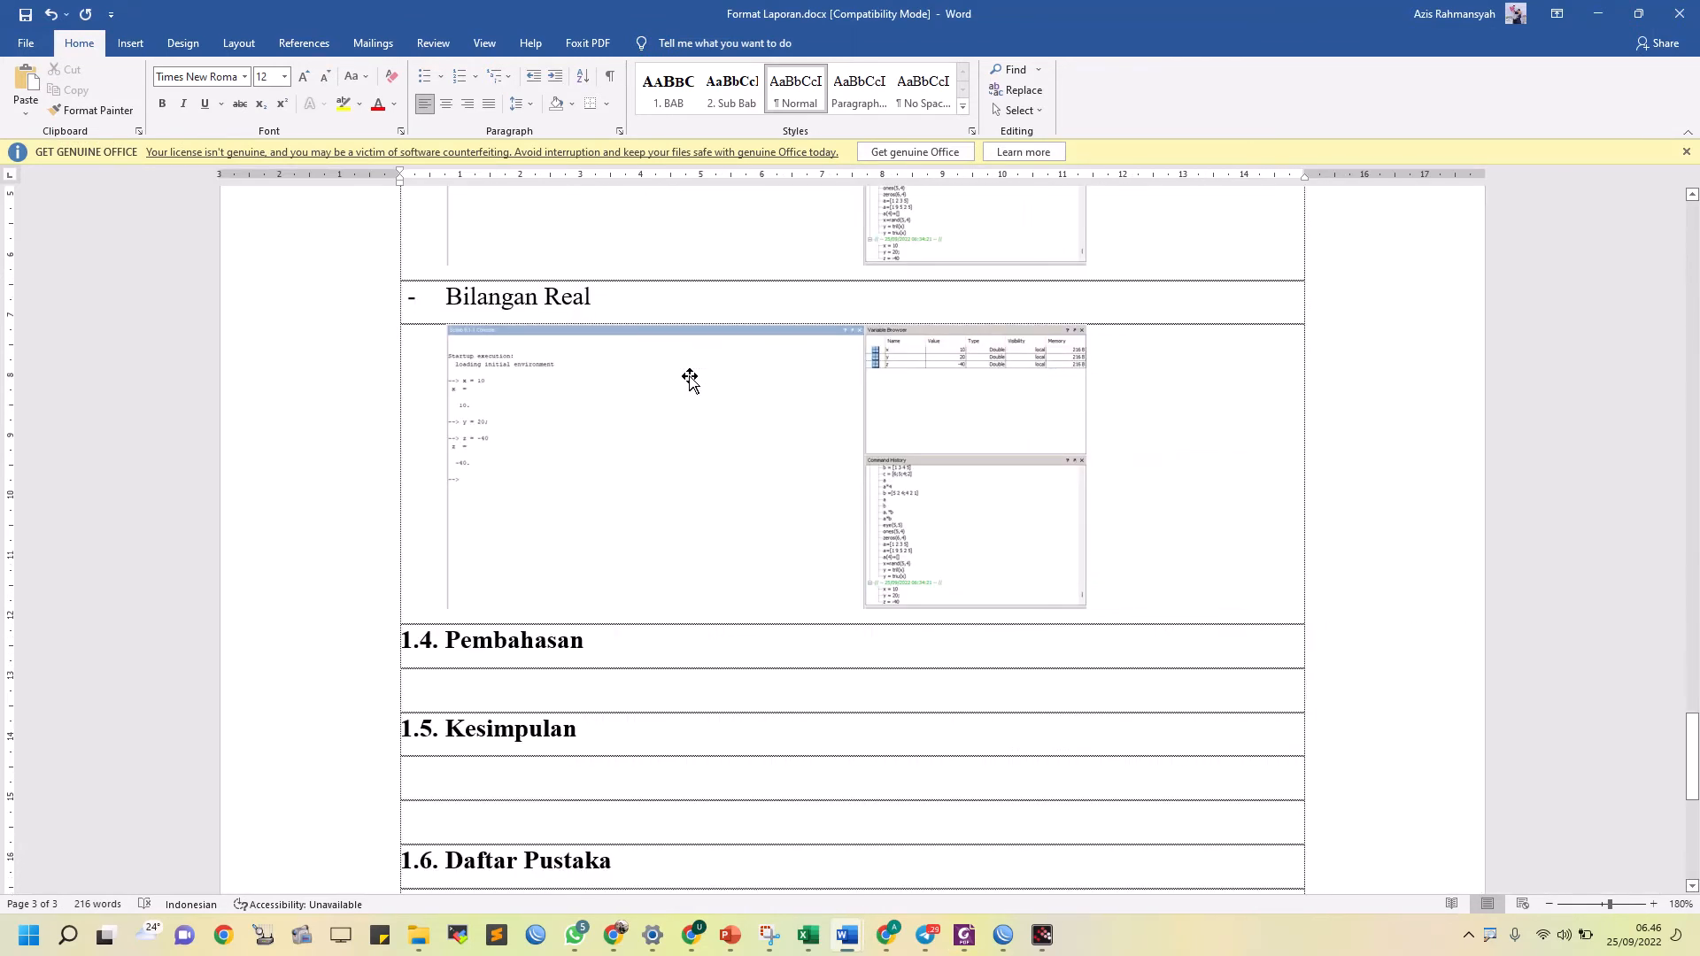
scroll(690, 378, up, 5)
scroll(535, 490, up, 11)
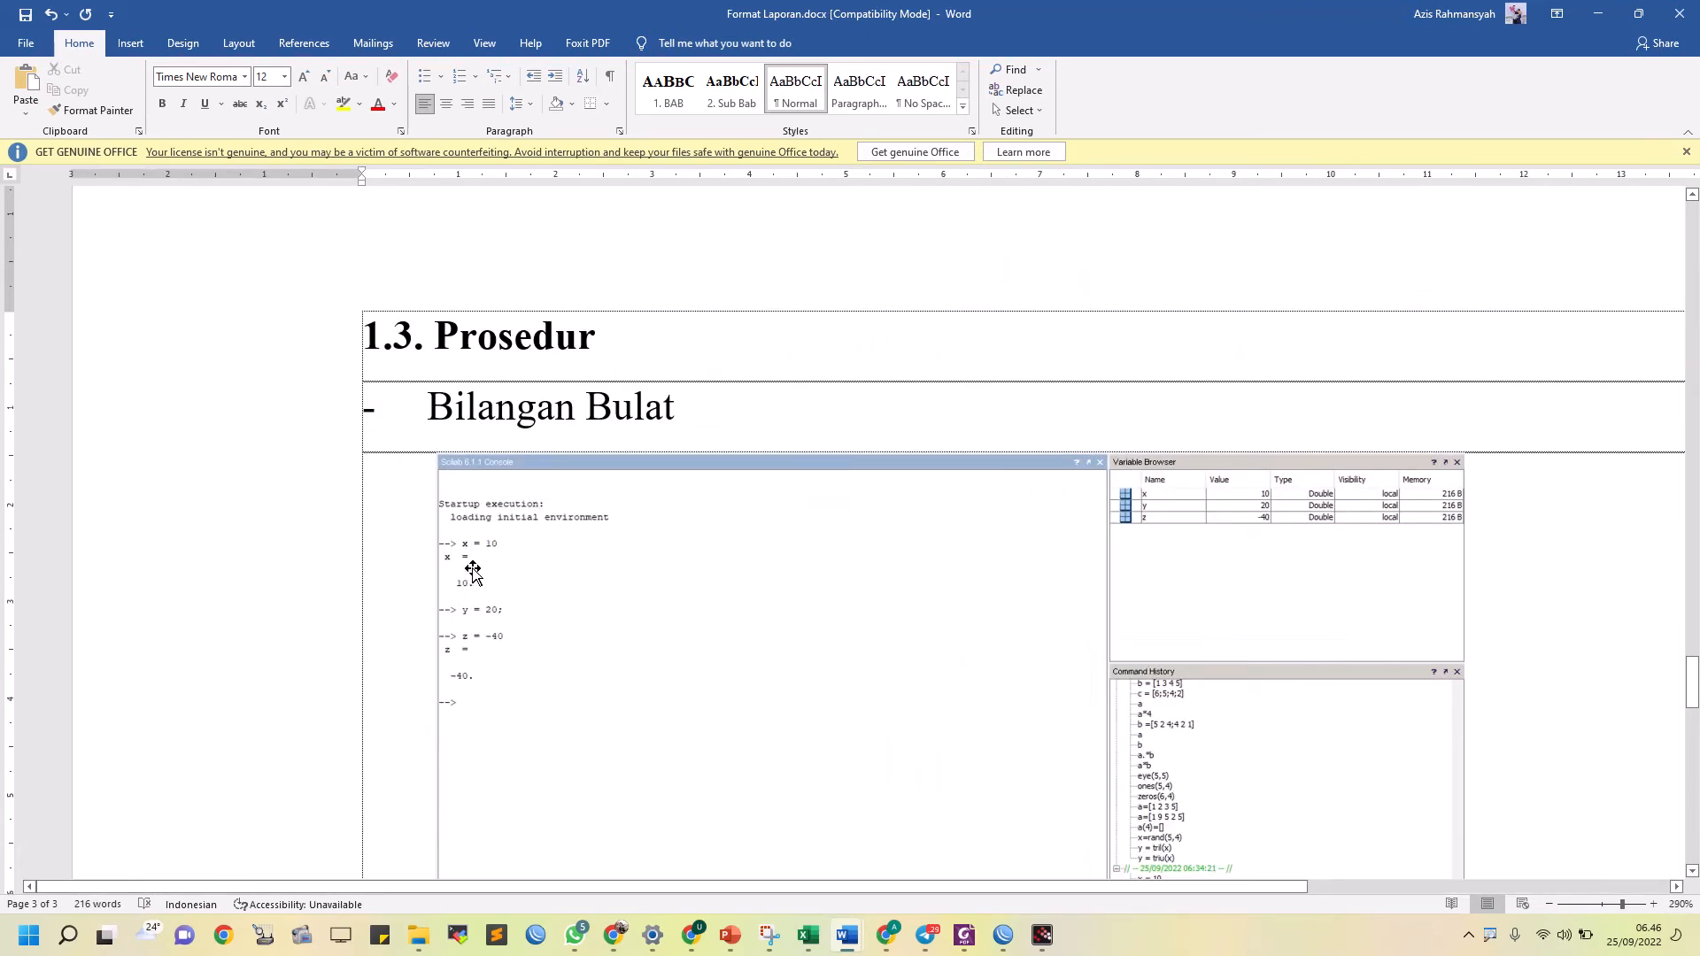
Add the line "- Bilangan Bulat" under 1.4. Pembahasan, with an empty line below it
scroll(543, 671, down, 8)
scroll(490, 600, up, 3)
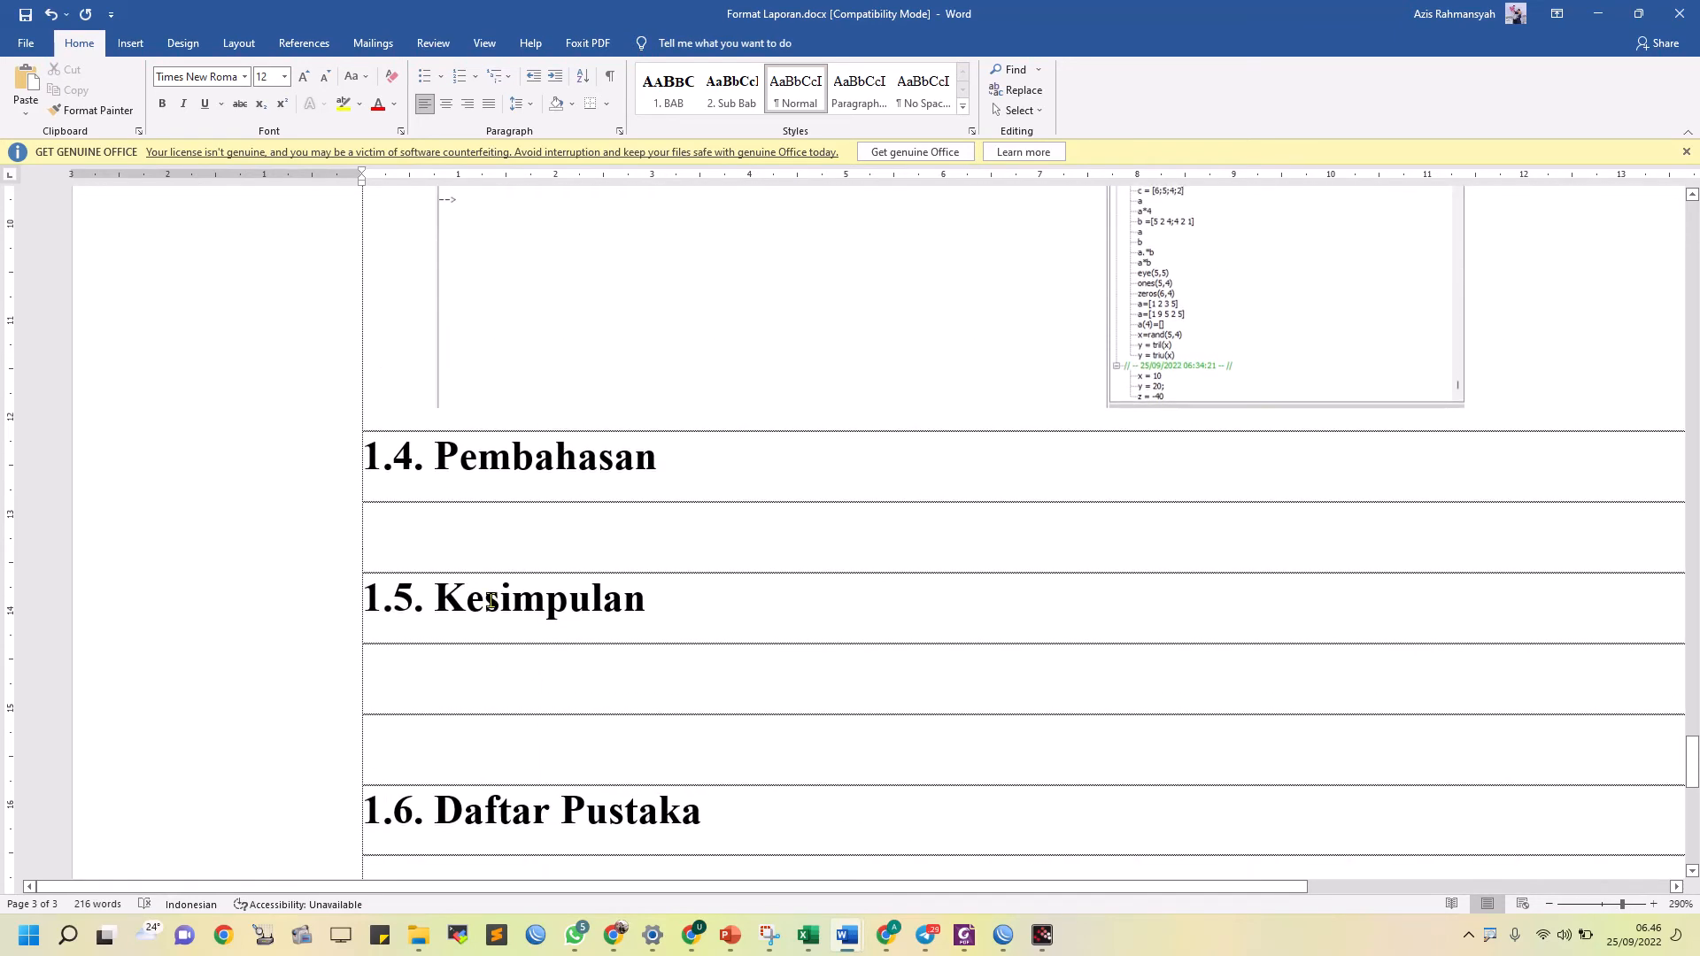
text(Bilangan Bu)
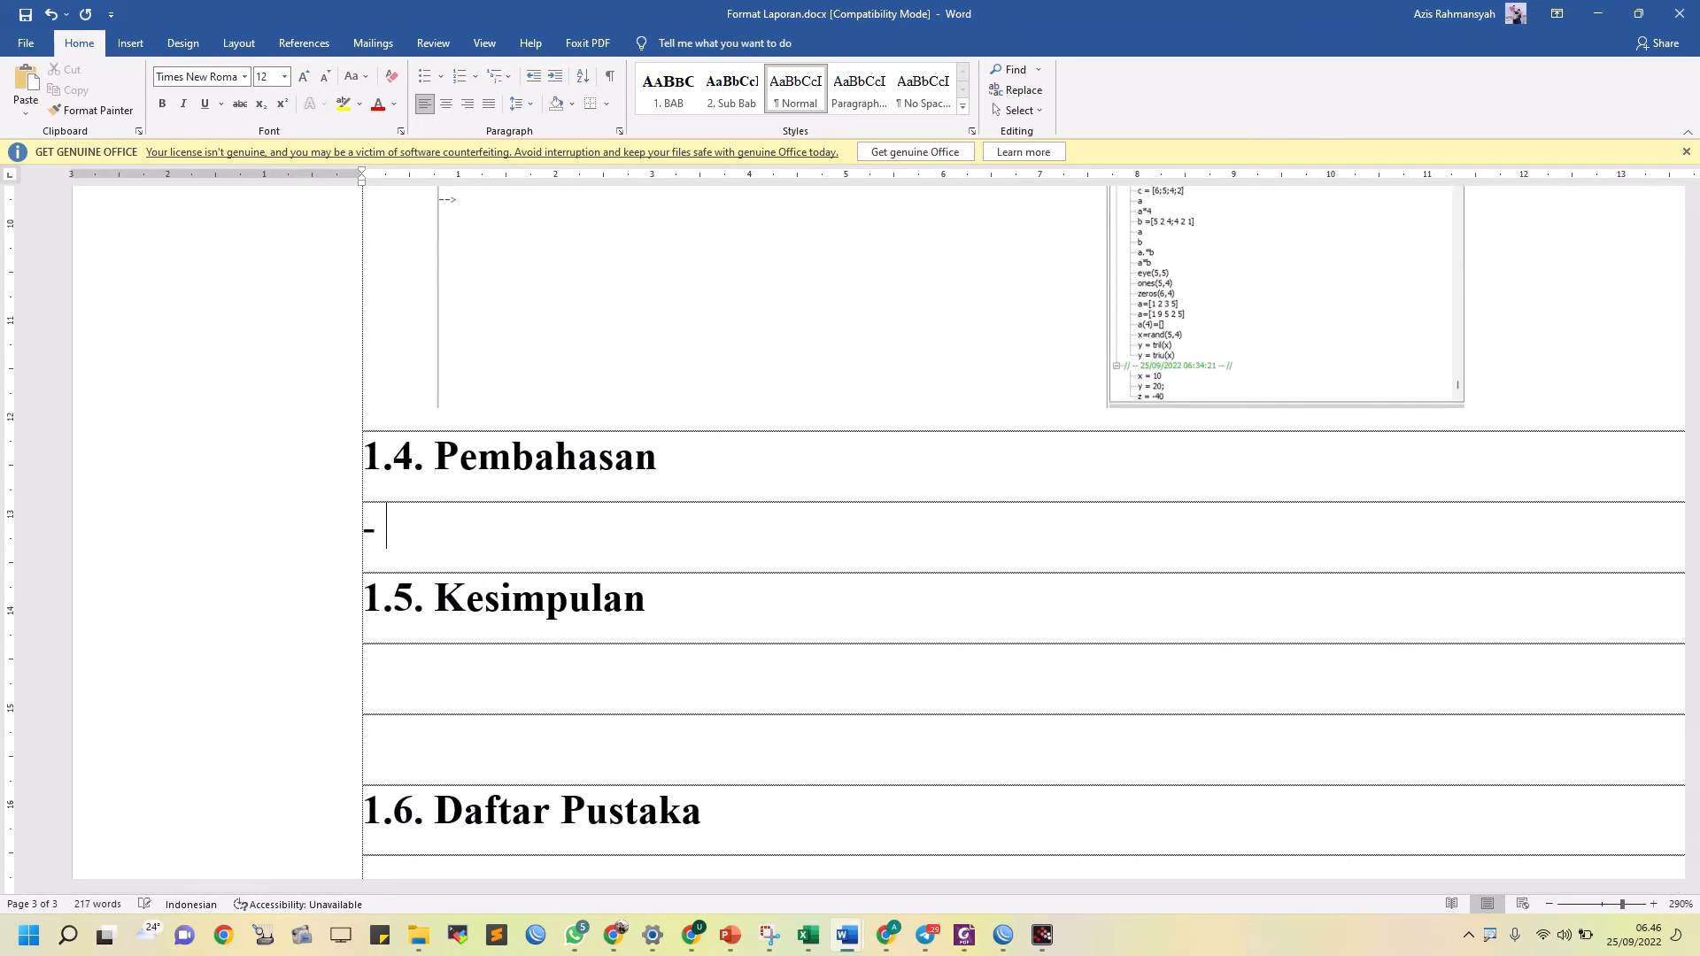
text(lat)
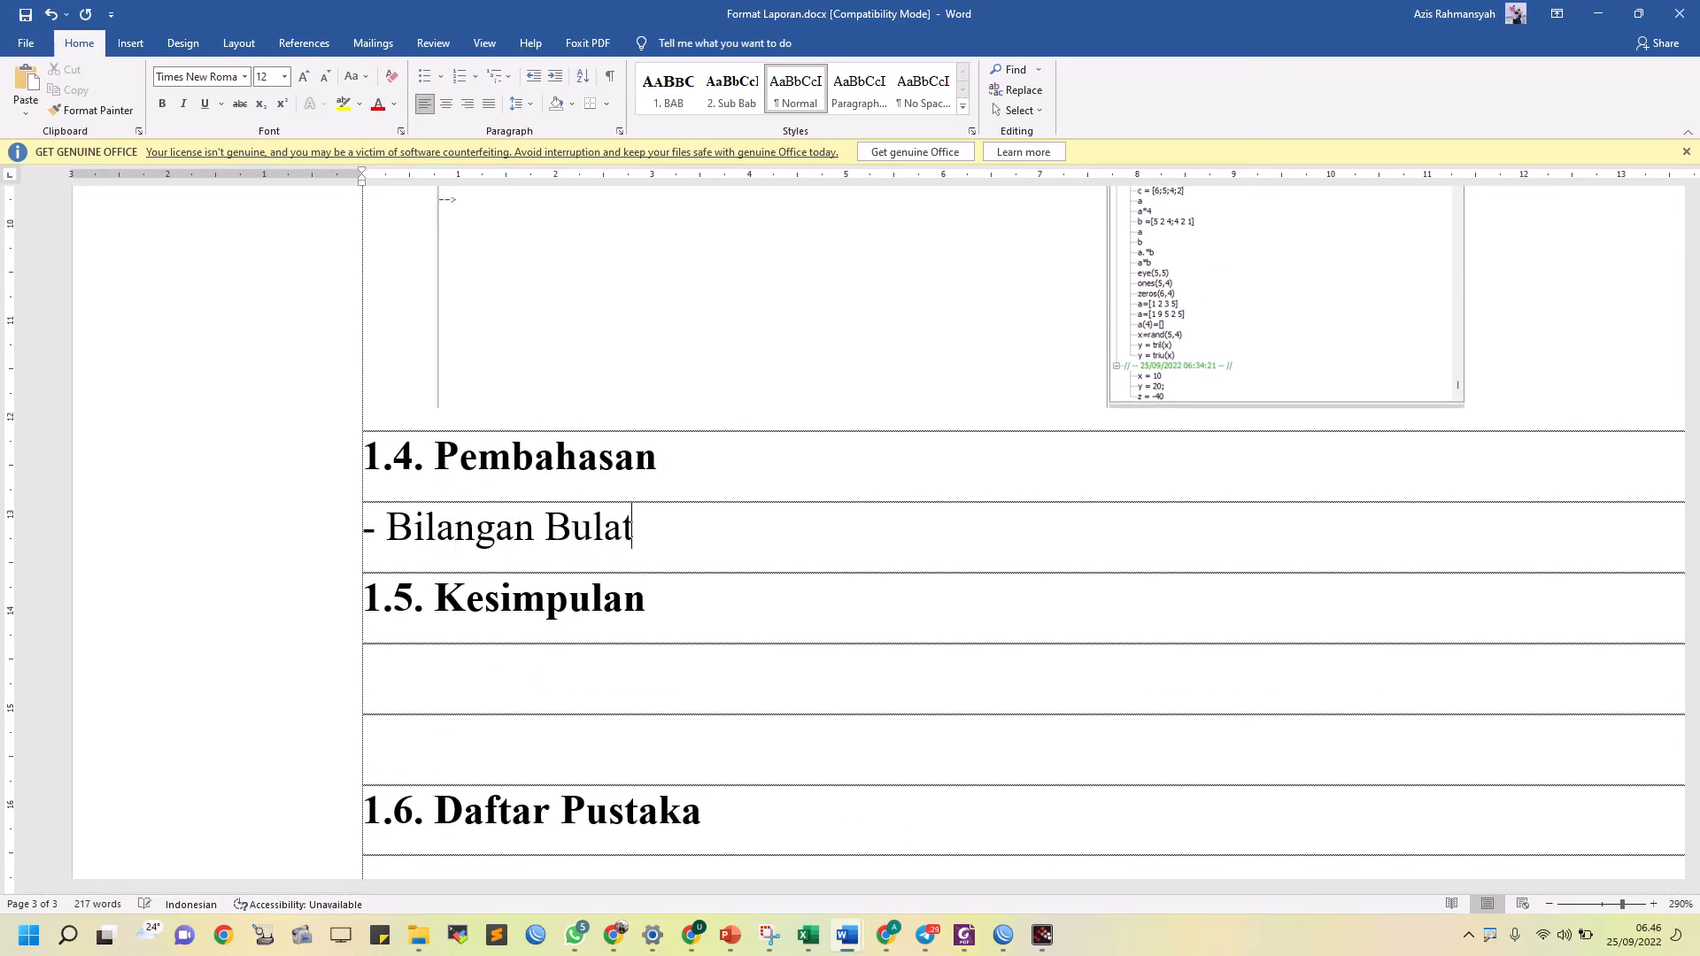
key(Return)
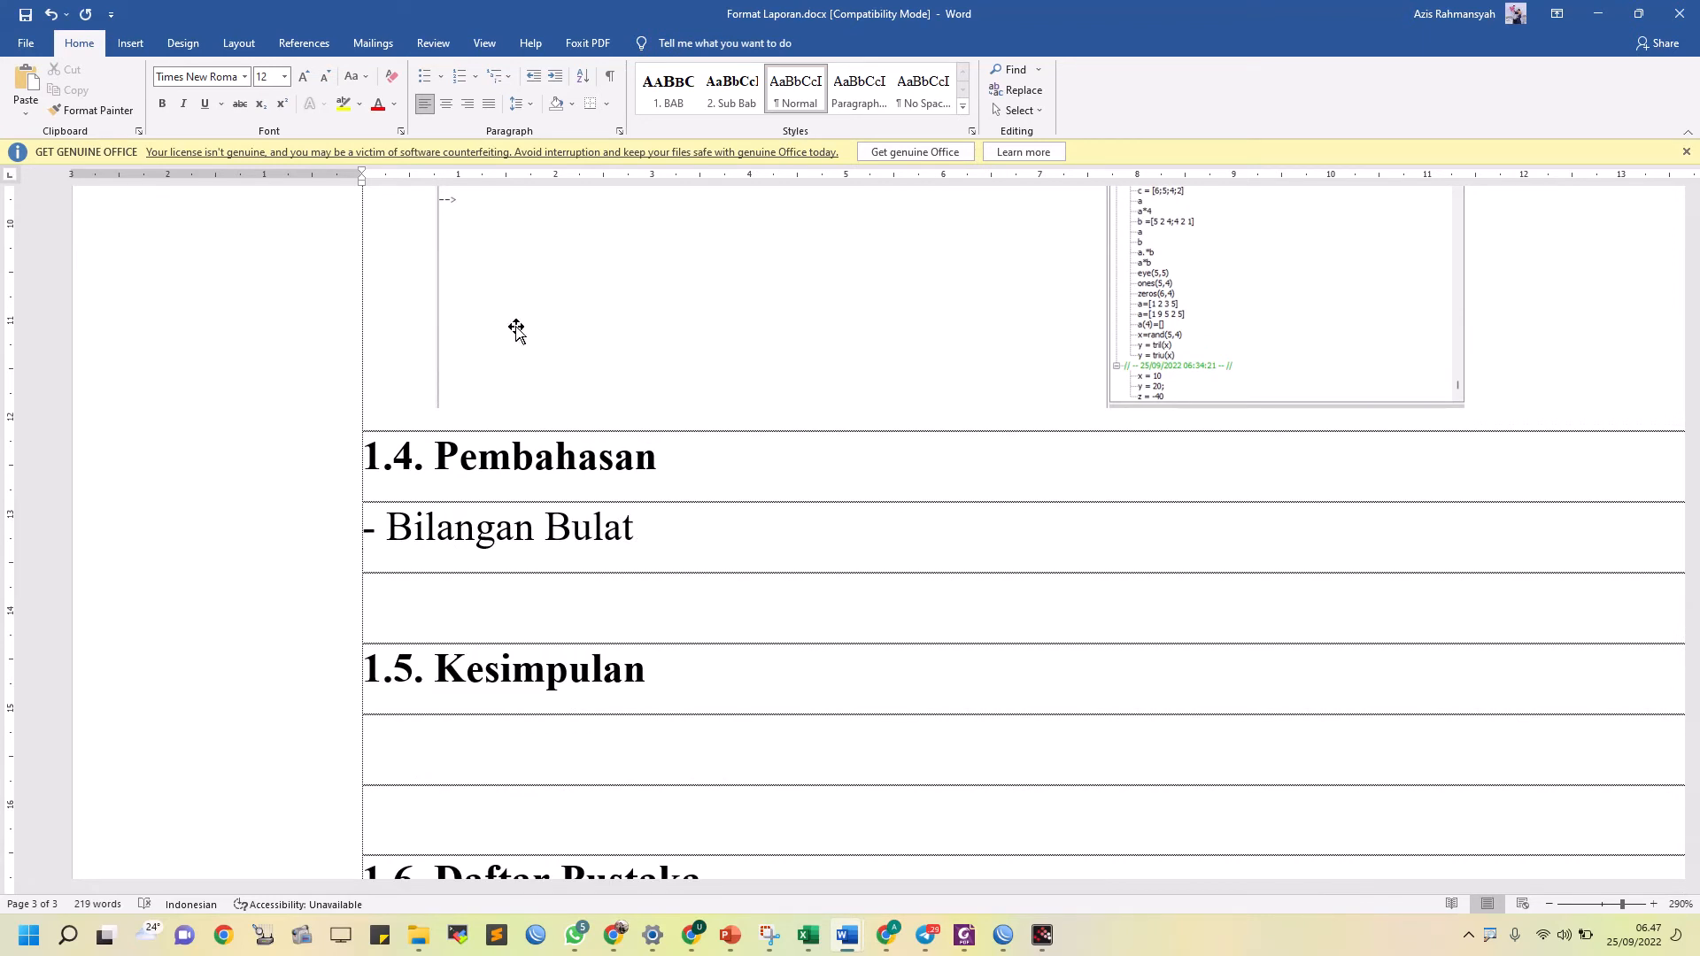
Format the Bilangan Bulat line under Pembahasan as a hyphen bullet and shift its indent back so the hyphen aligns with the margin
click(440, 77)
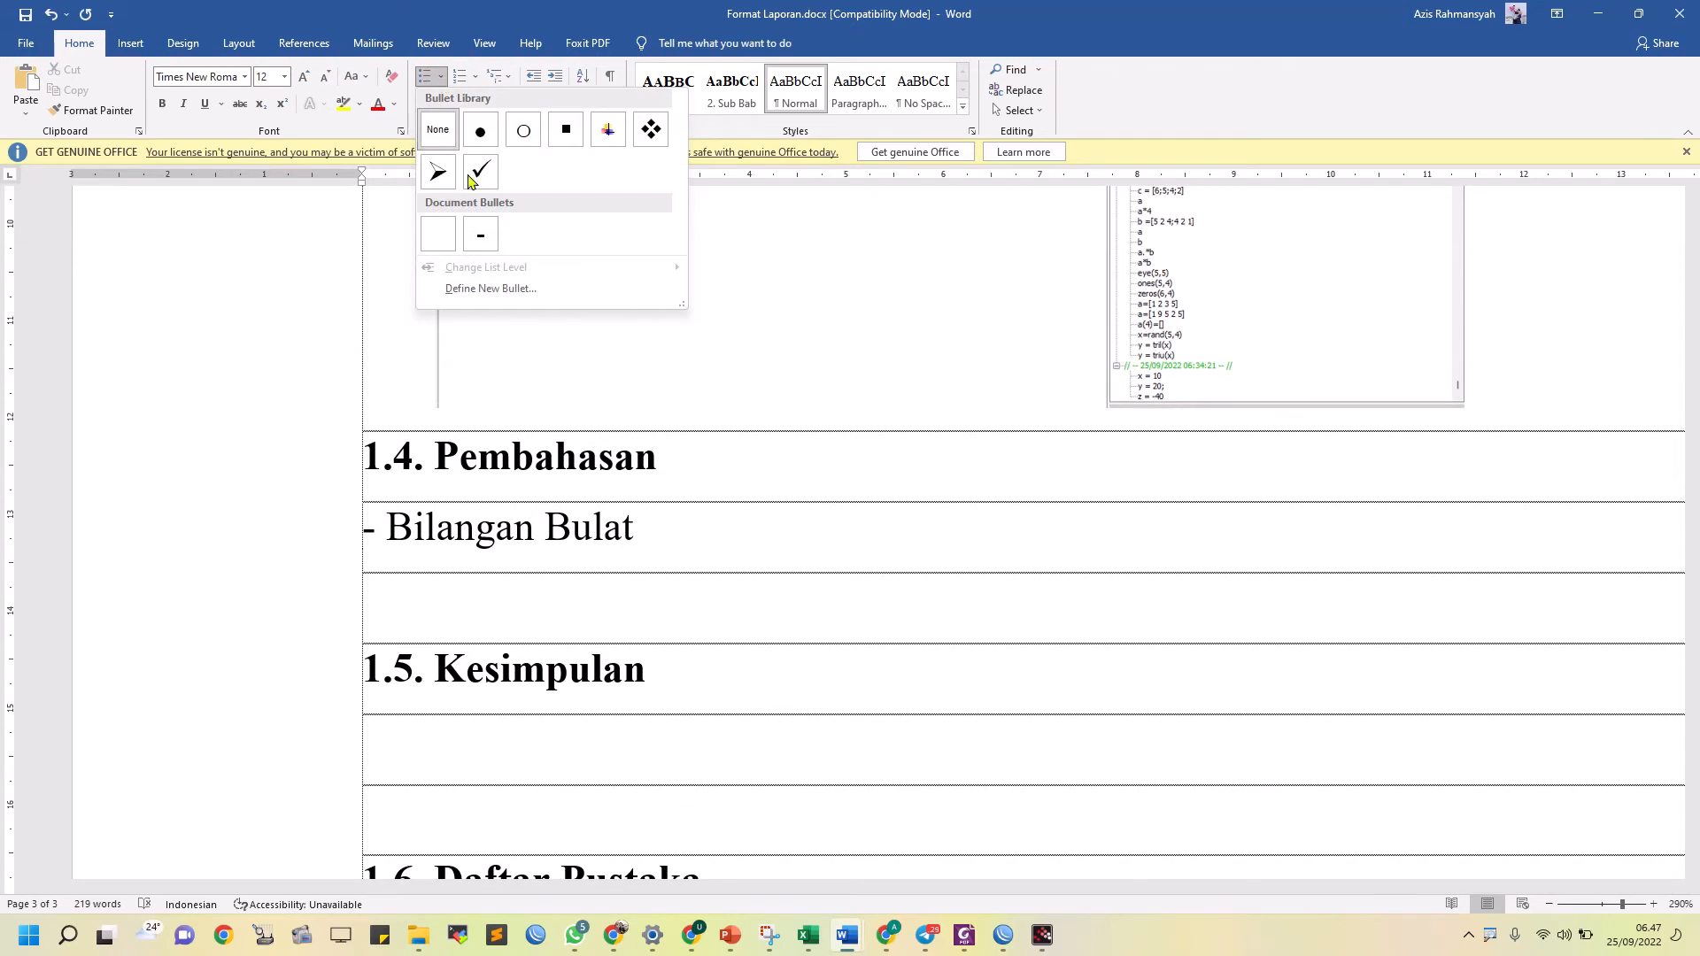
click(480, 235)
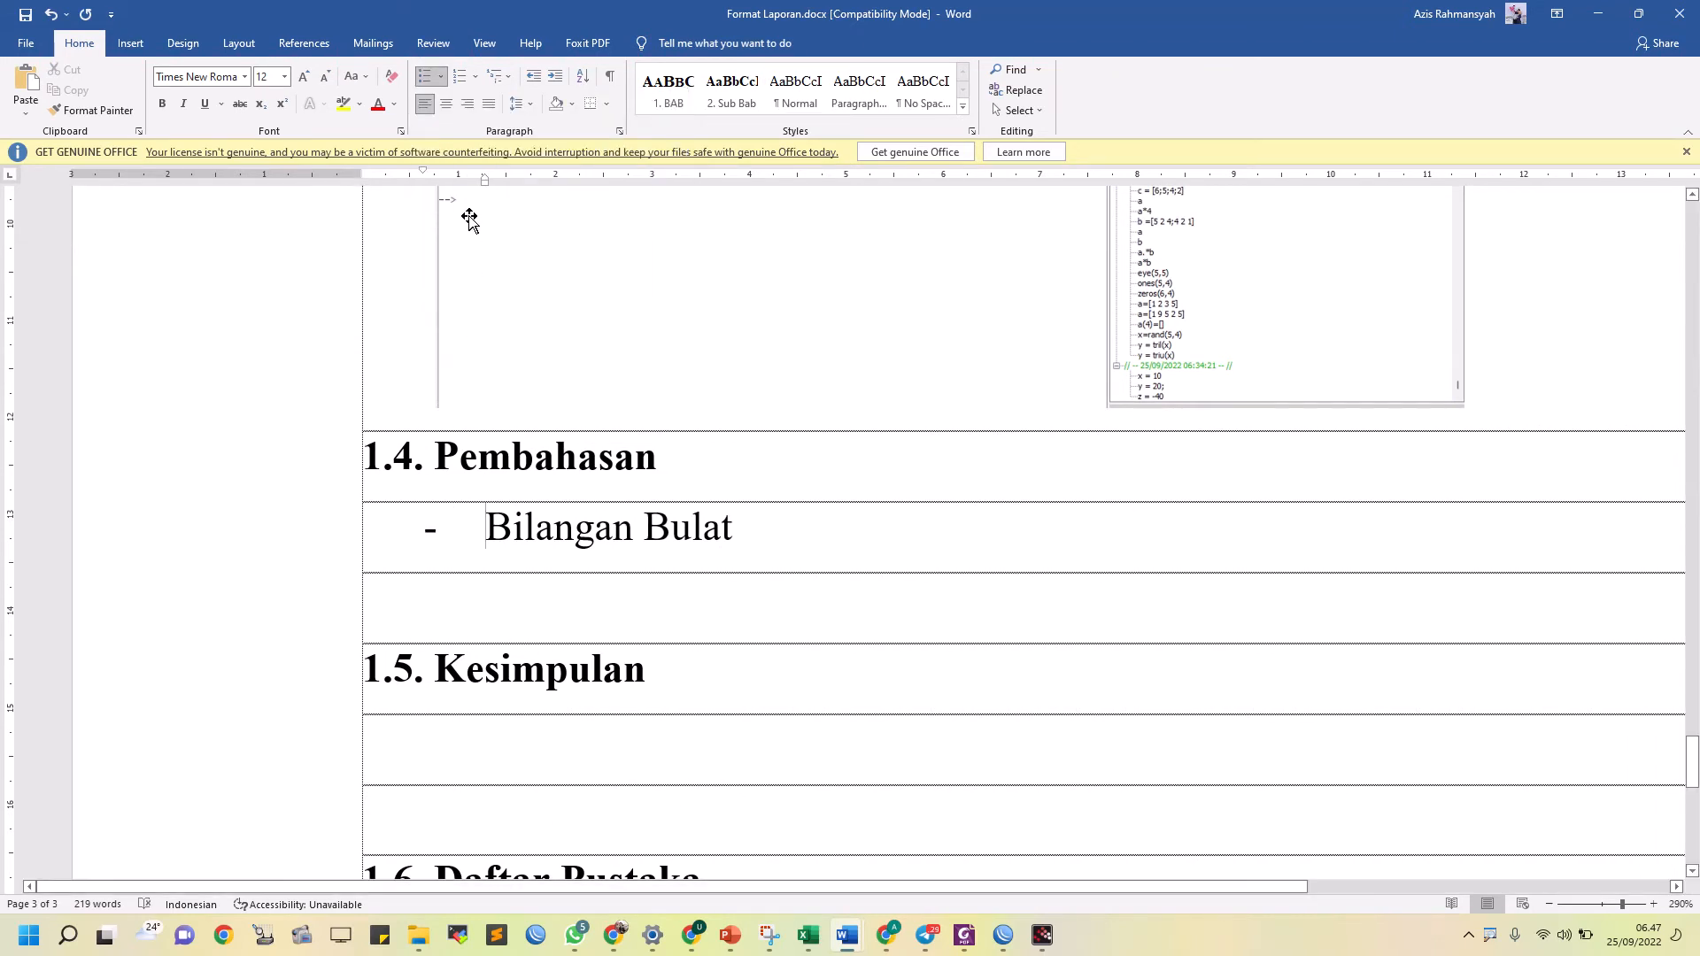
drag(483, 186, 361, 175)
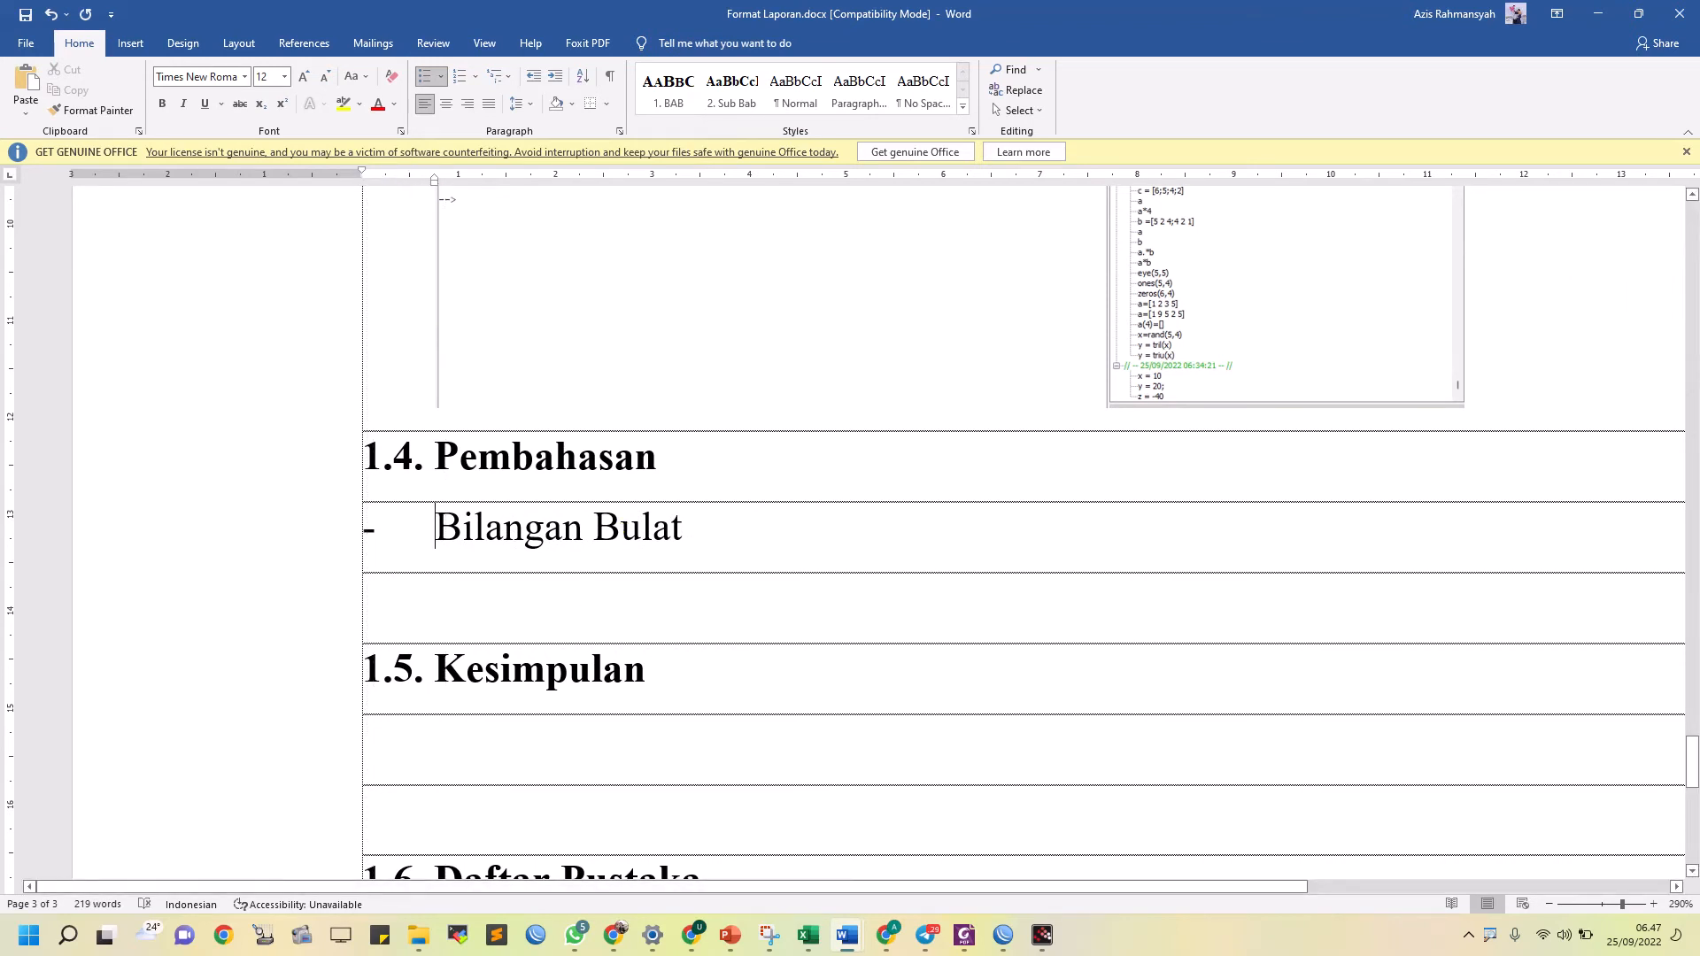
Indent the empty line below the Bilangan Bulat bullet to match its text and write "Nilai 10 di masukkan kedalam variabel x"
click(365, 599)
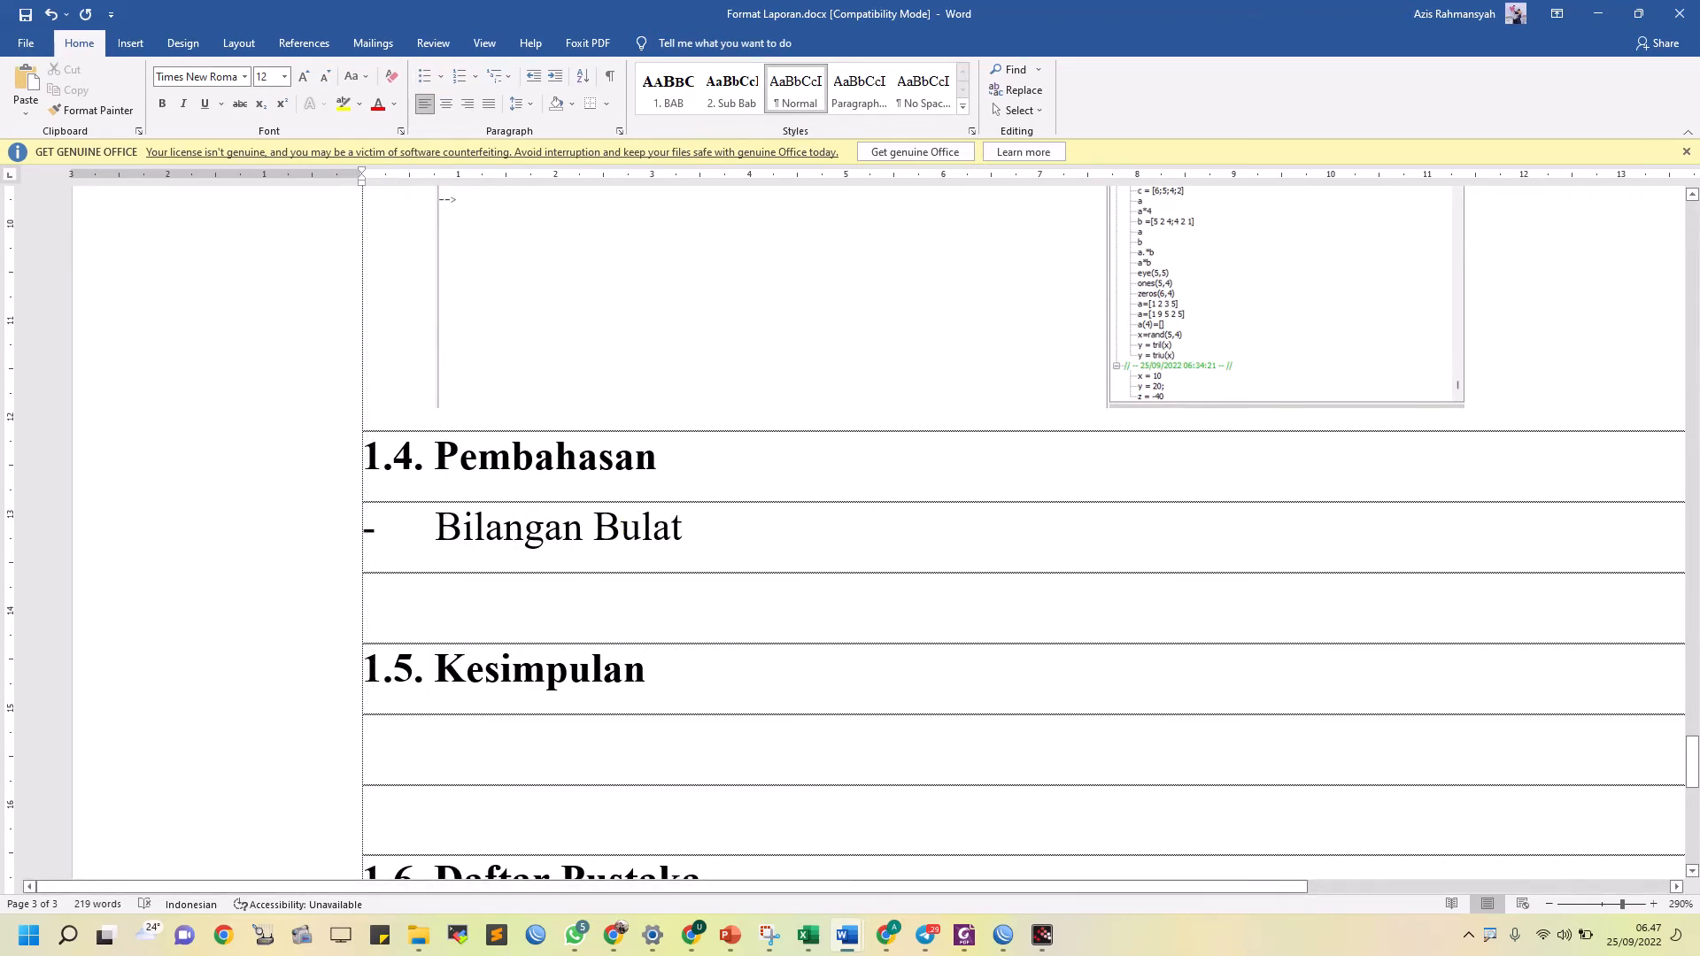
key(ctrl+v)
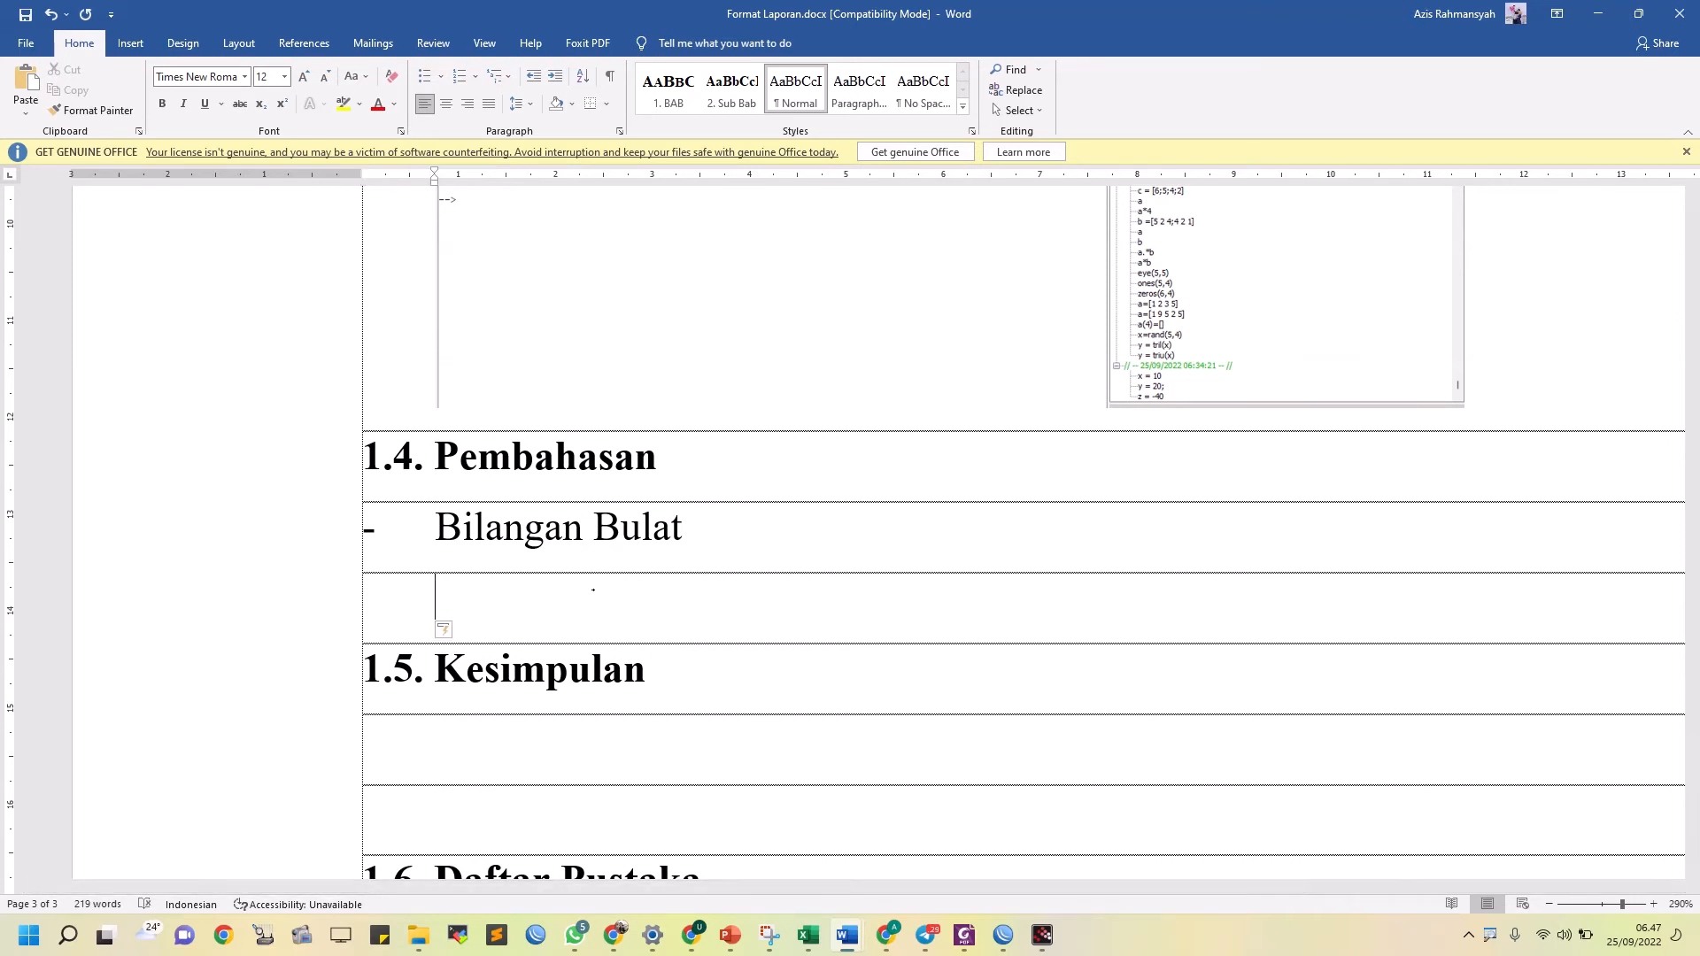
text(x)
key(BackSpace)
text(nilai 10 di)
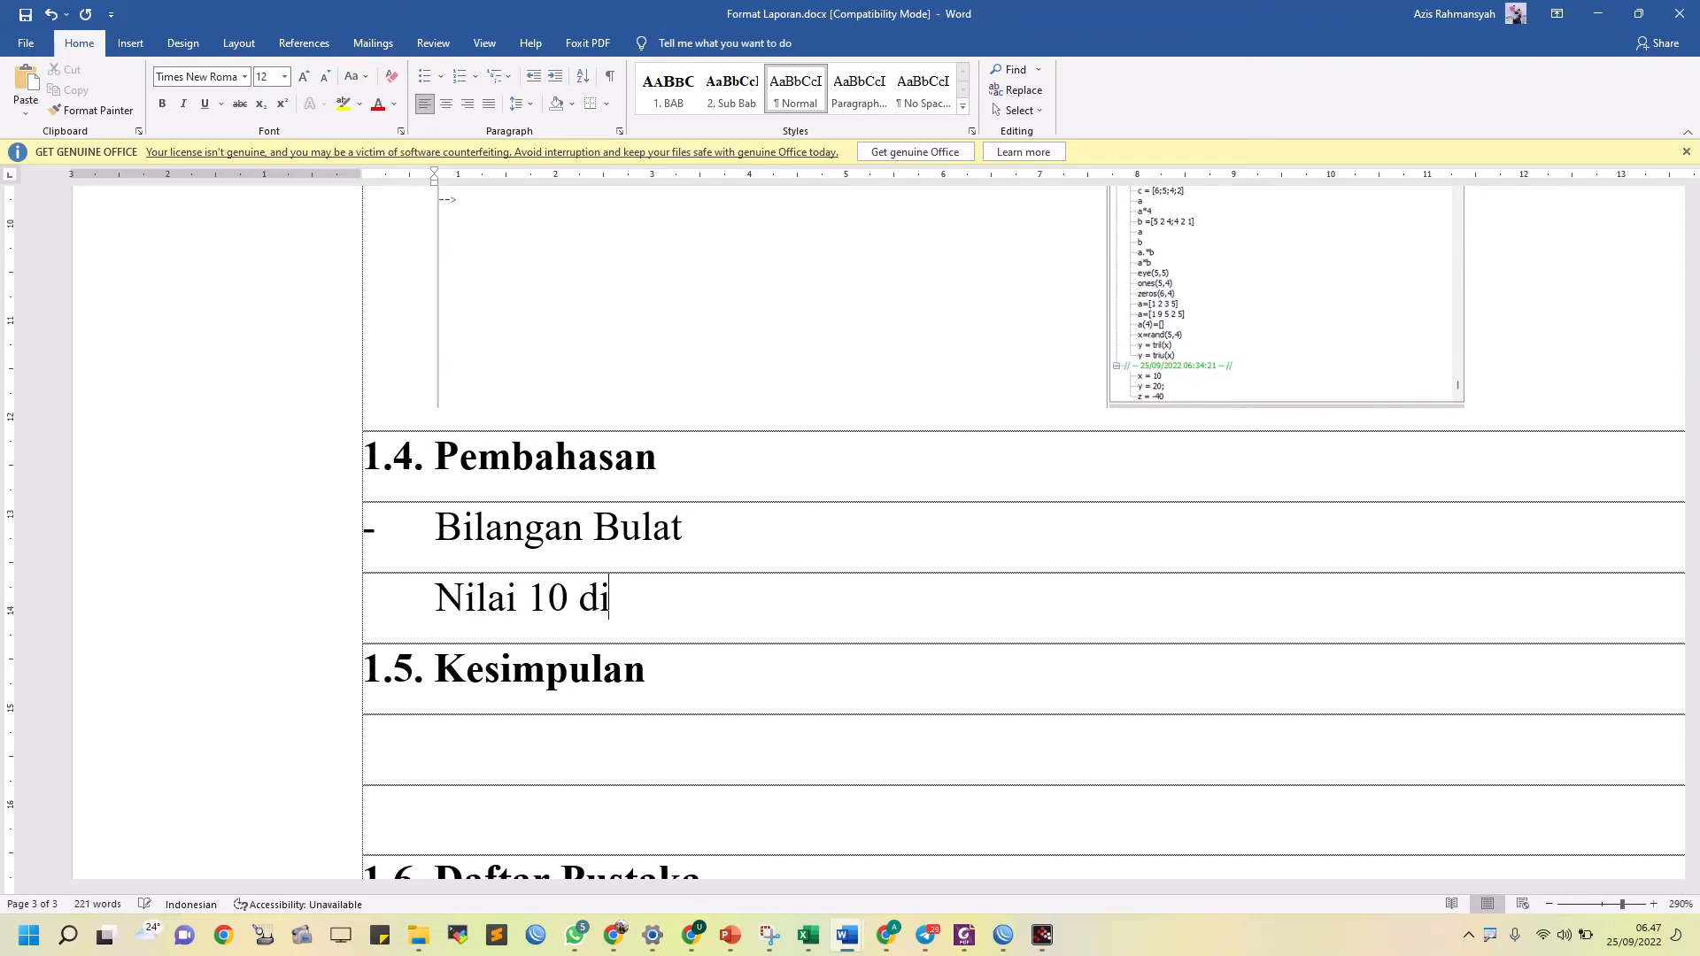
text( masukkan ke)
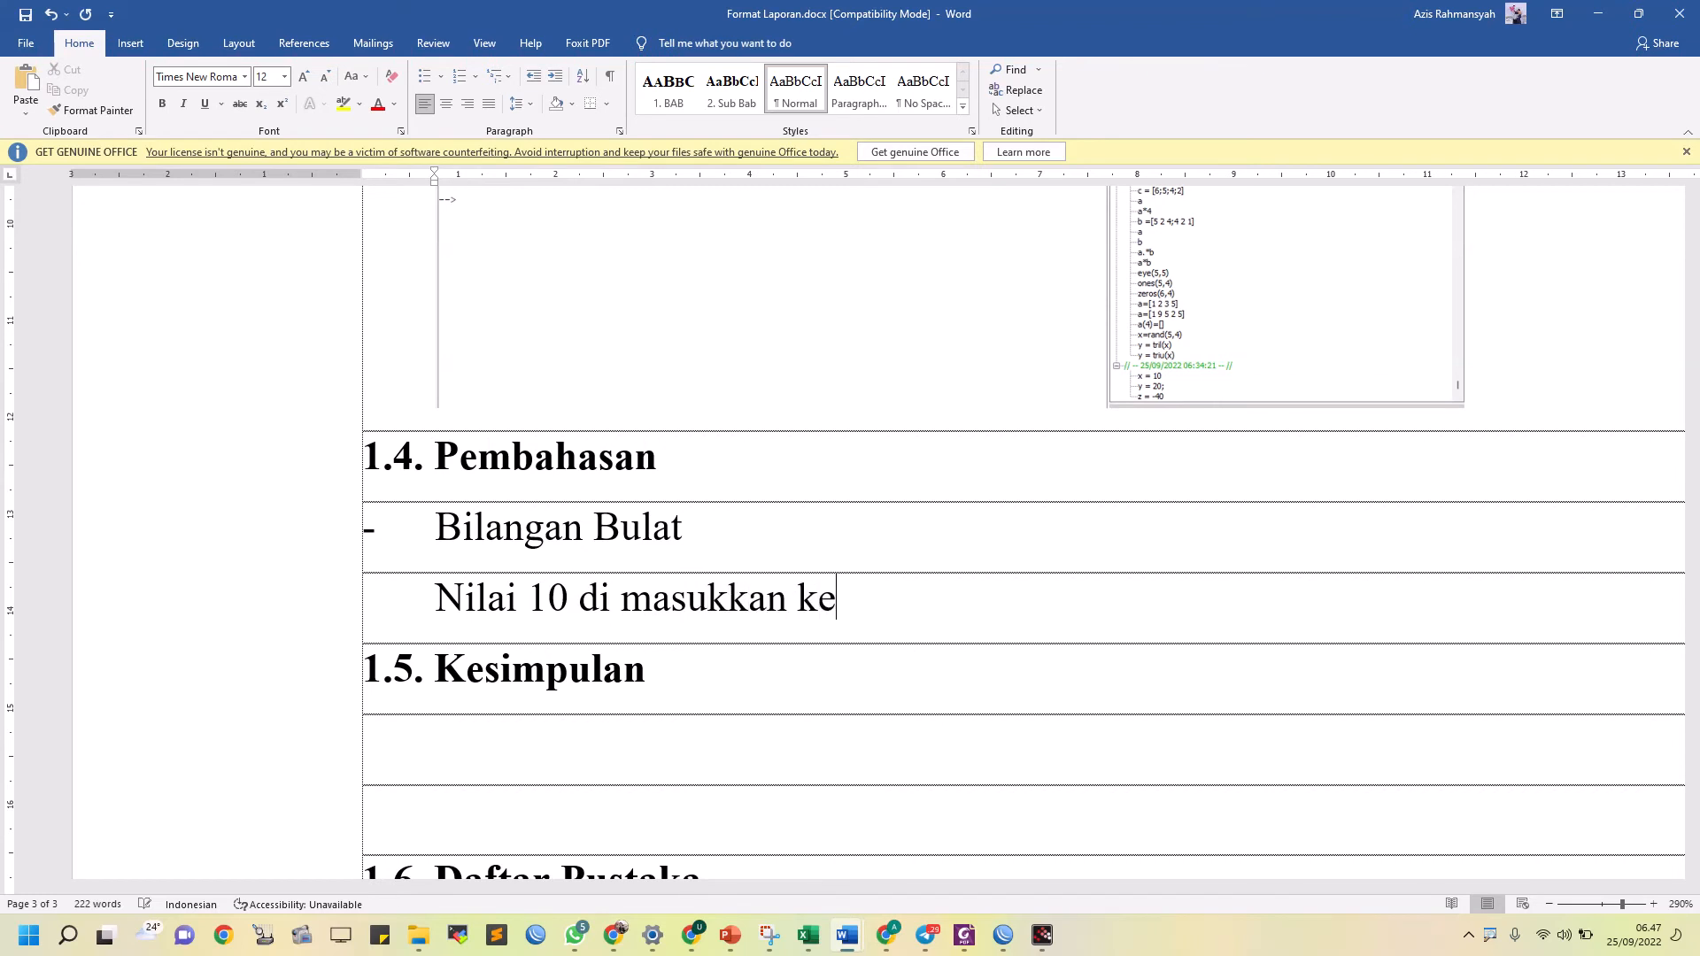
text(dalam variabel x)
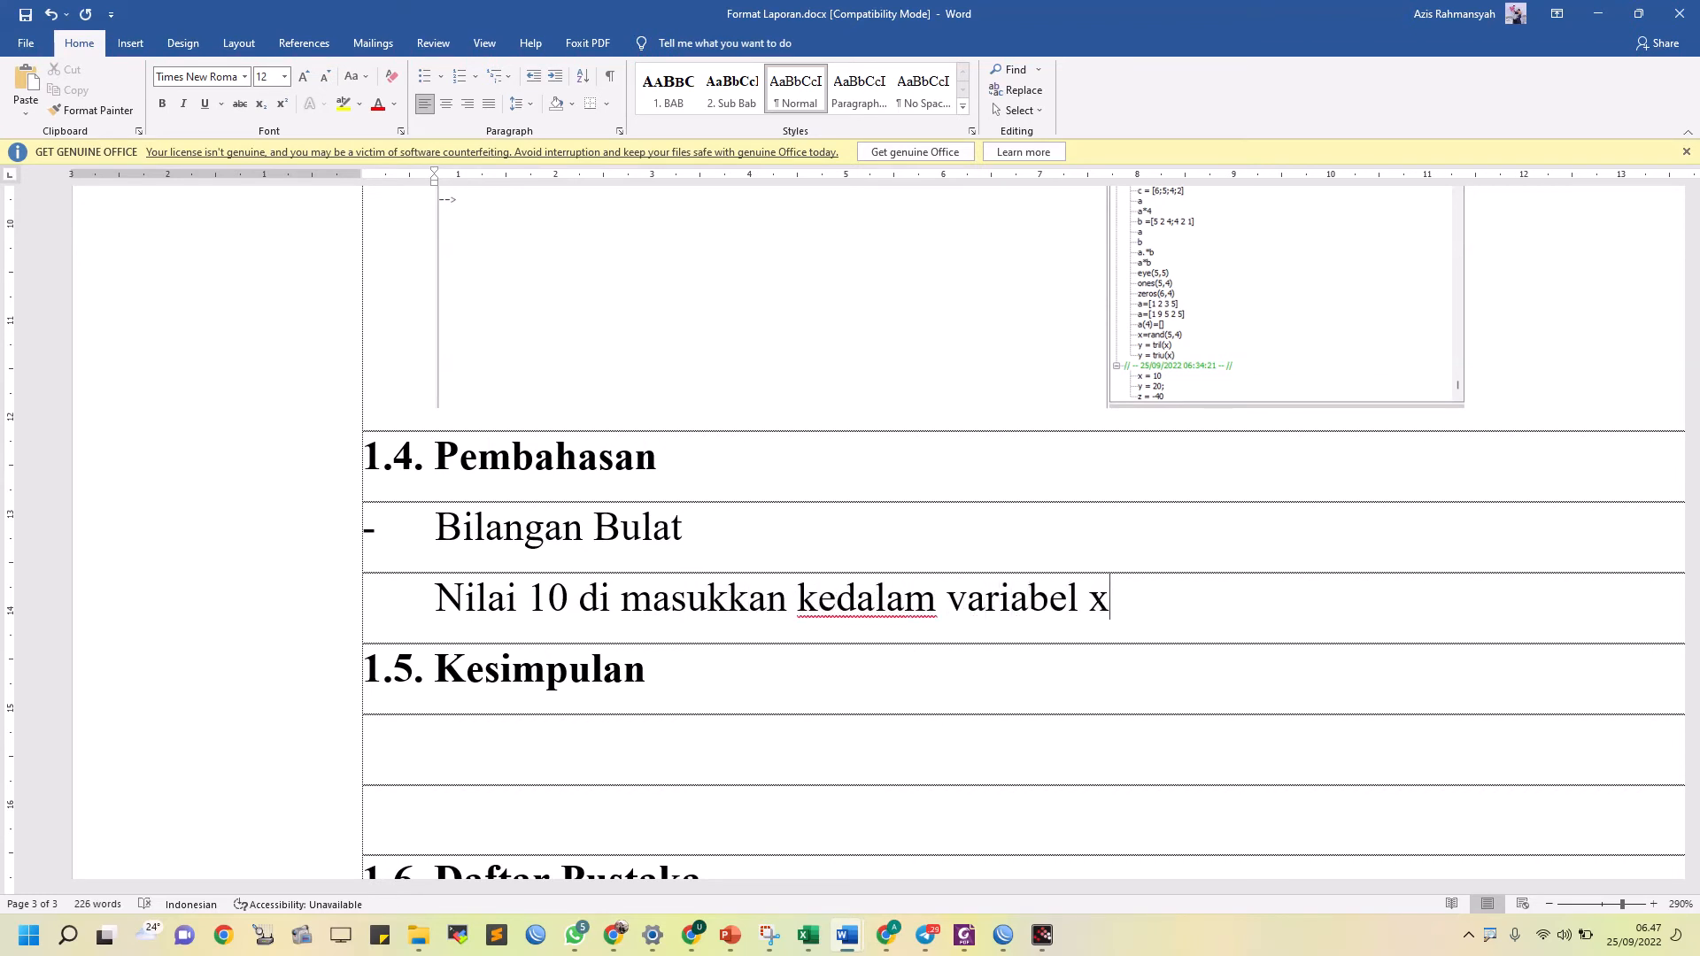
Check the Bilangan bulat code in the module PDF and add the report line "Nilai 20 dimasukkan kedalam variabel y tetapi hasil eksekusinya tidak terlihat"
key(alt+Tab)
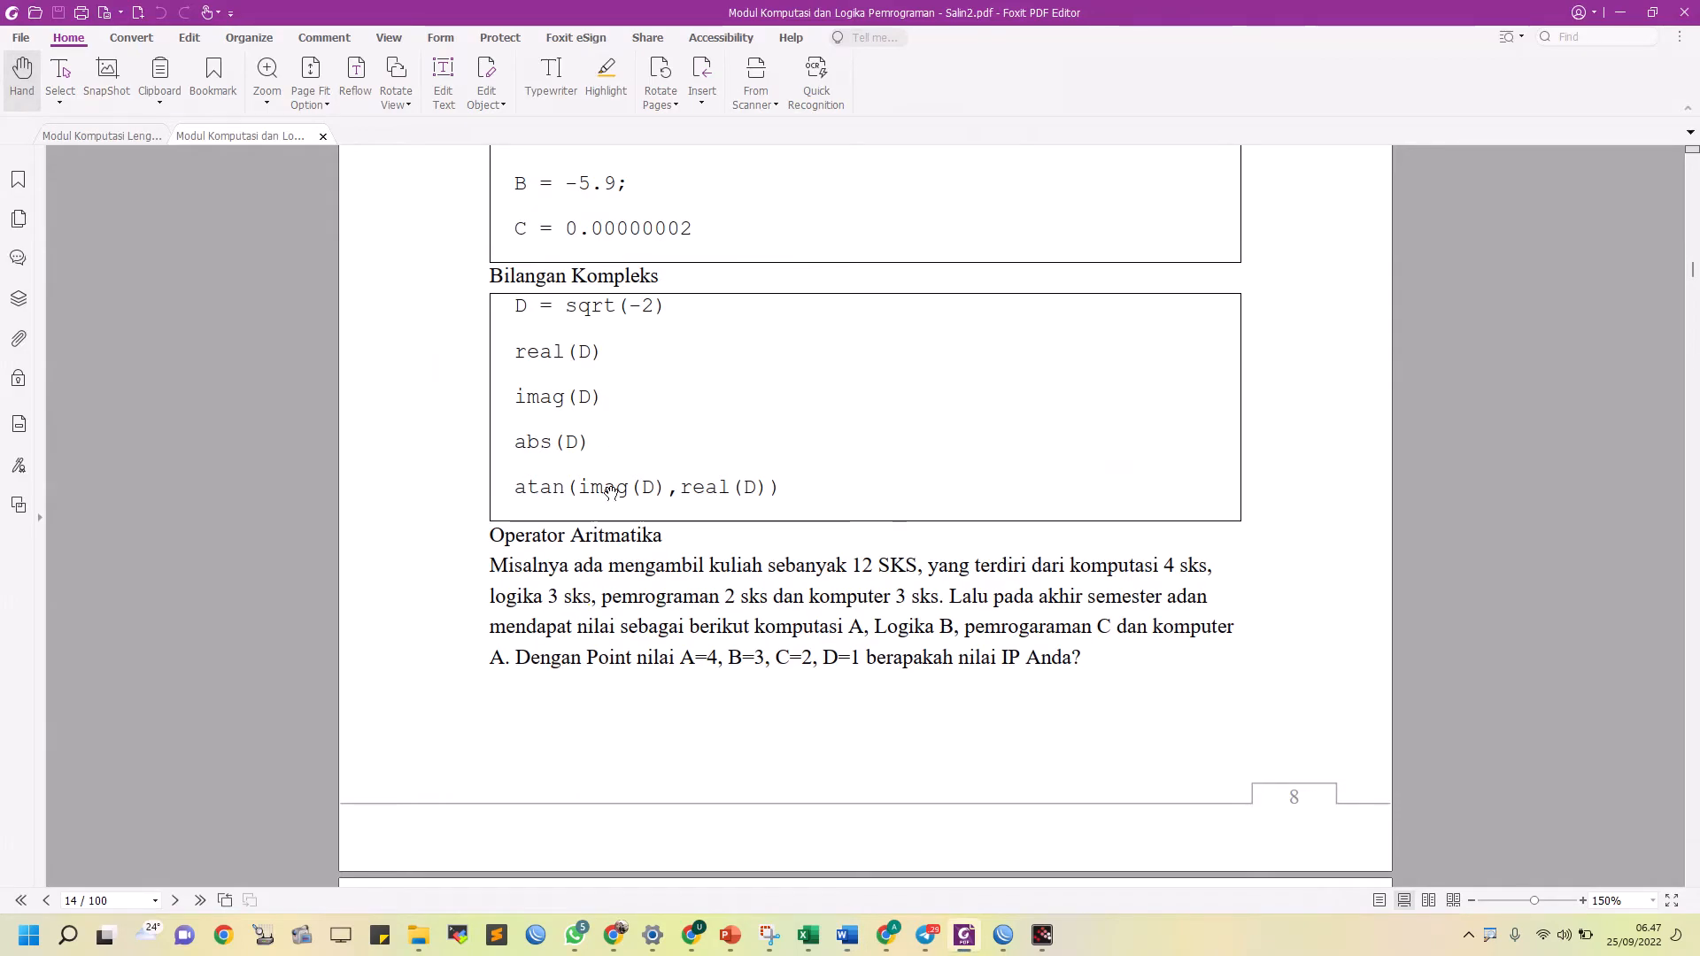
scroll(611, 493, up, 6)
scroll(563, 662, up, 5)
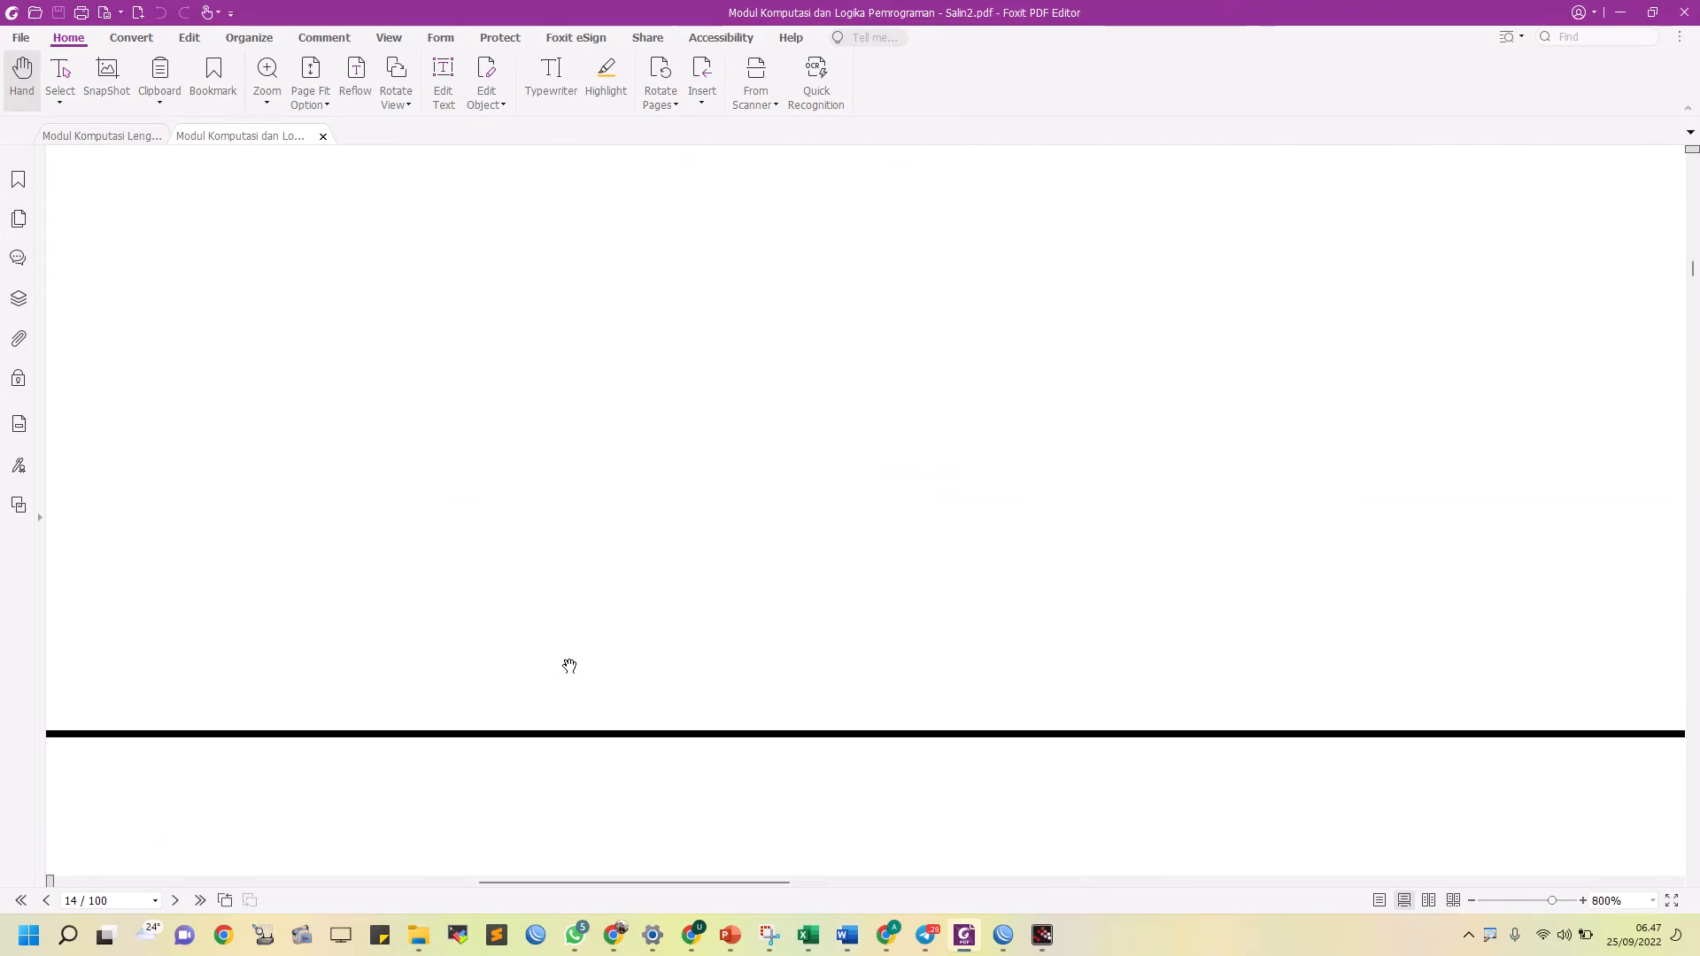
scroll(589, 657, down, 3)
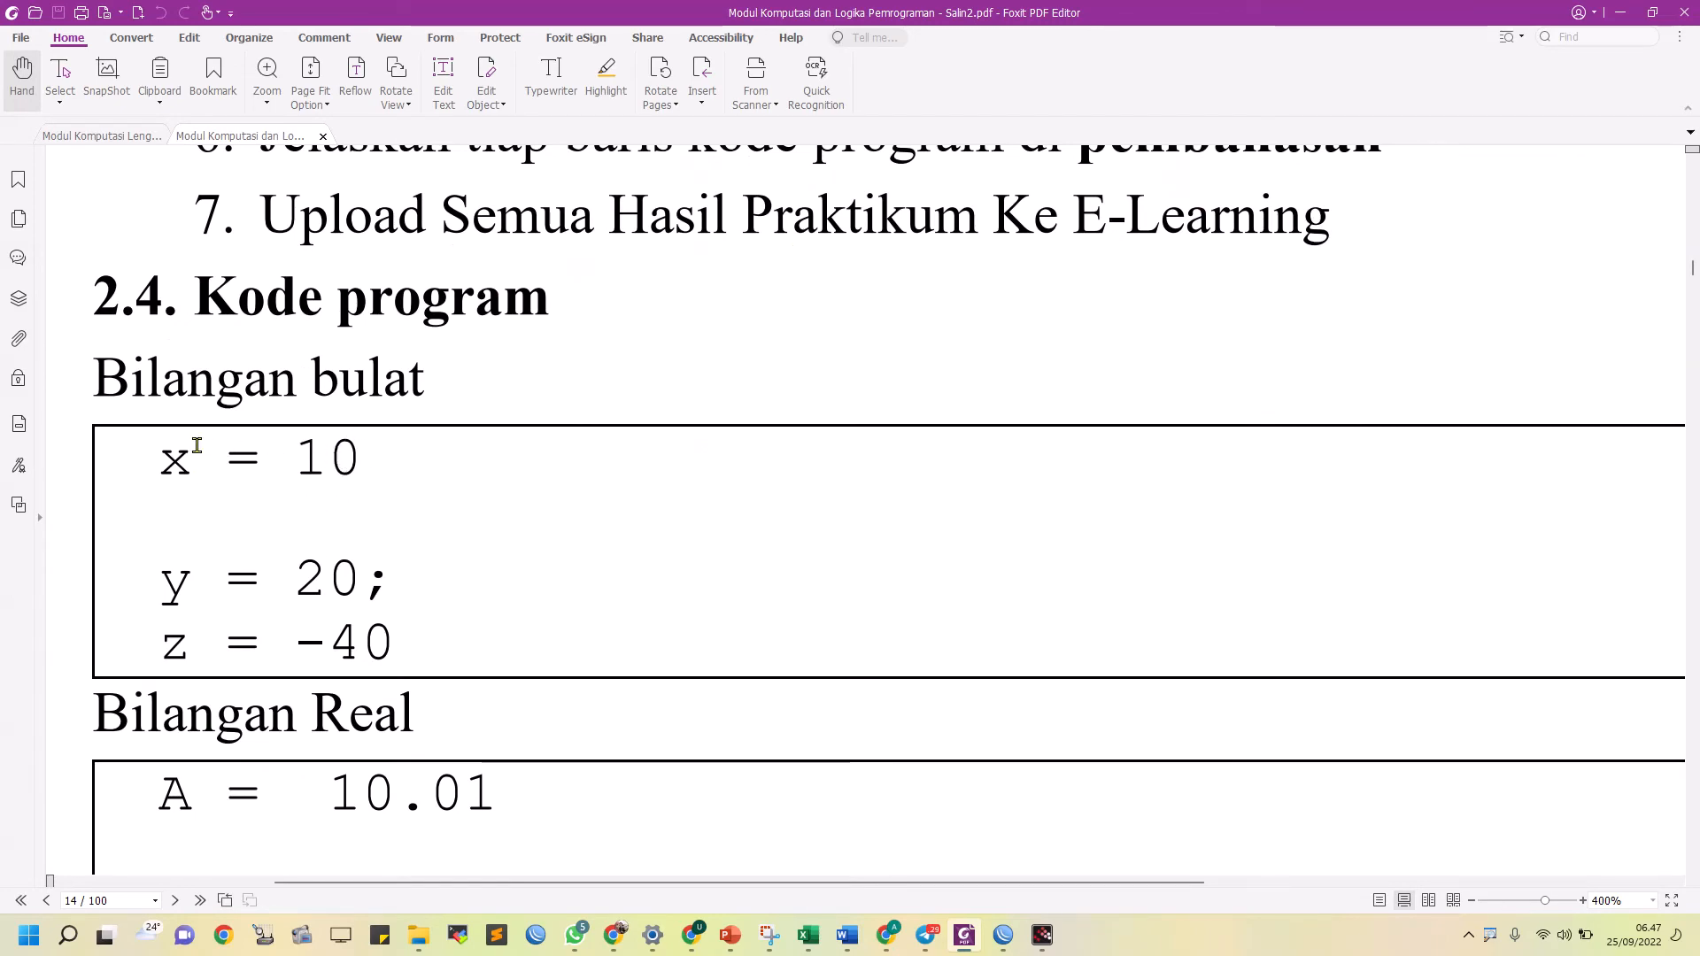
key(alt+Tab)
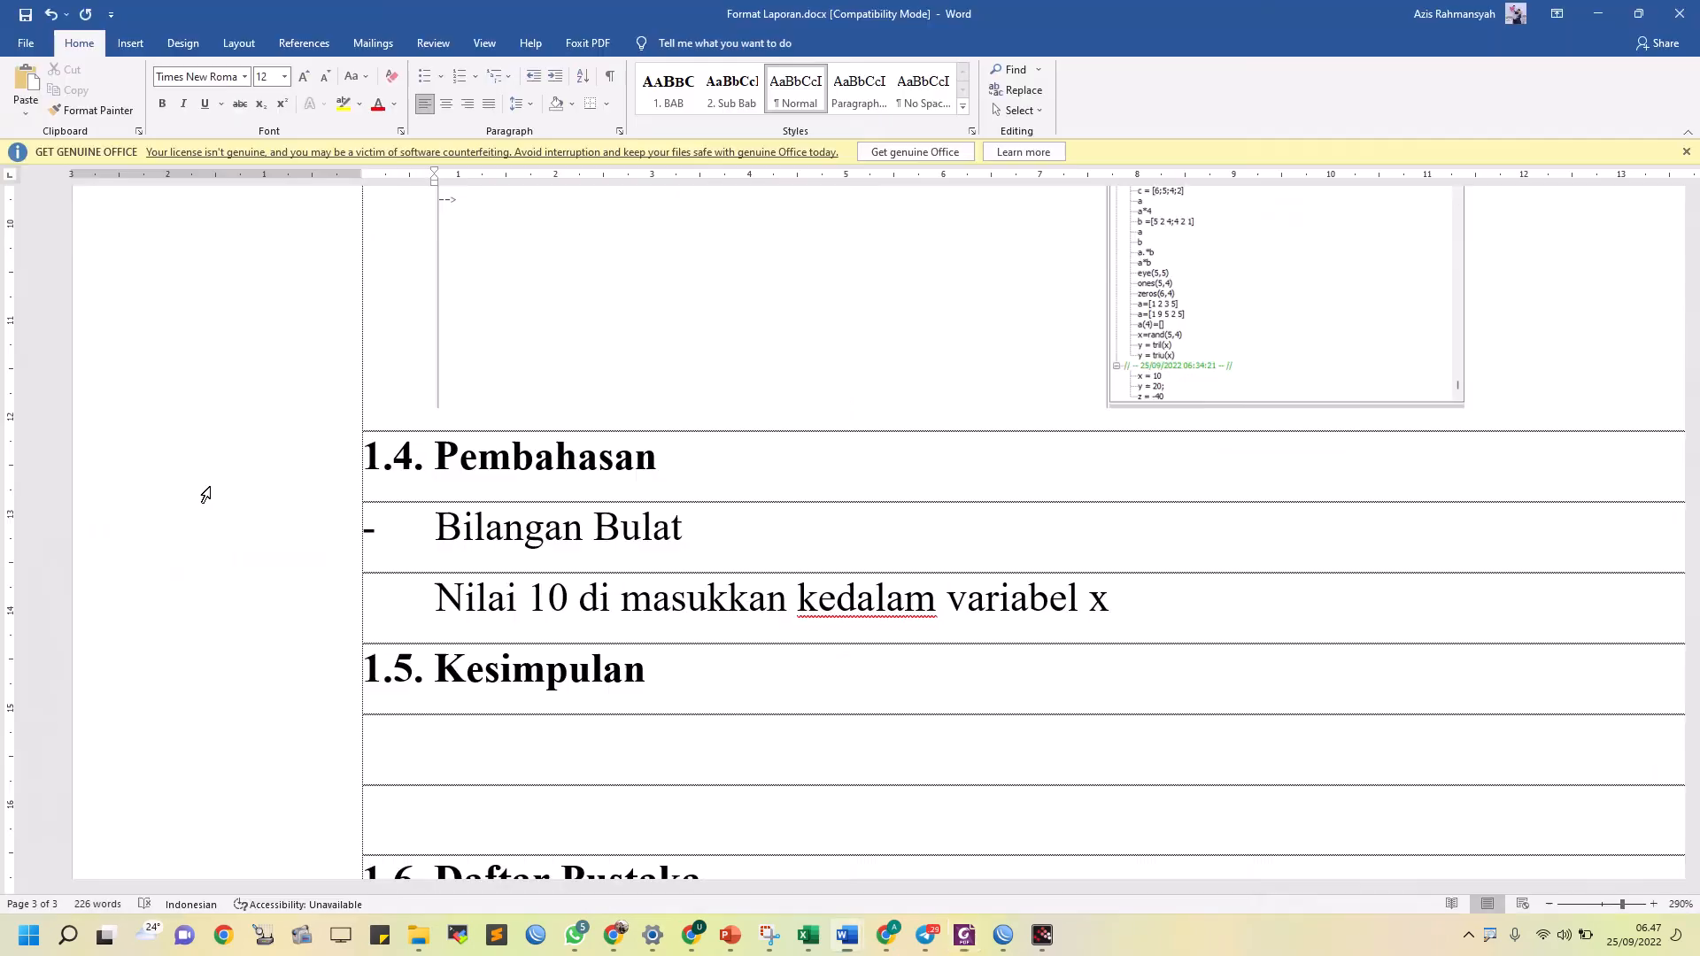
key(Return)
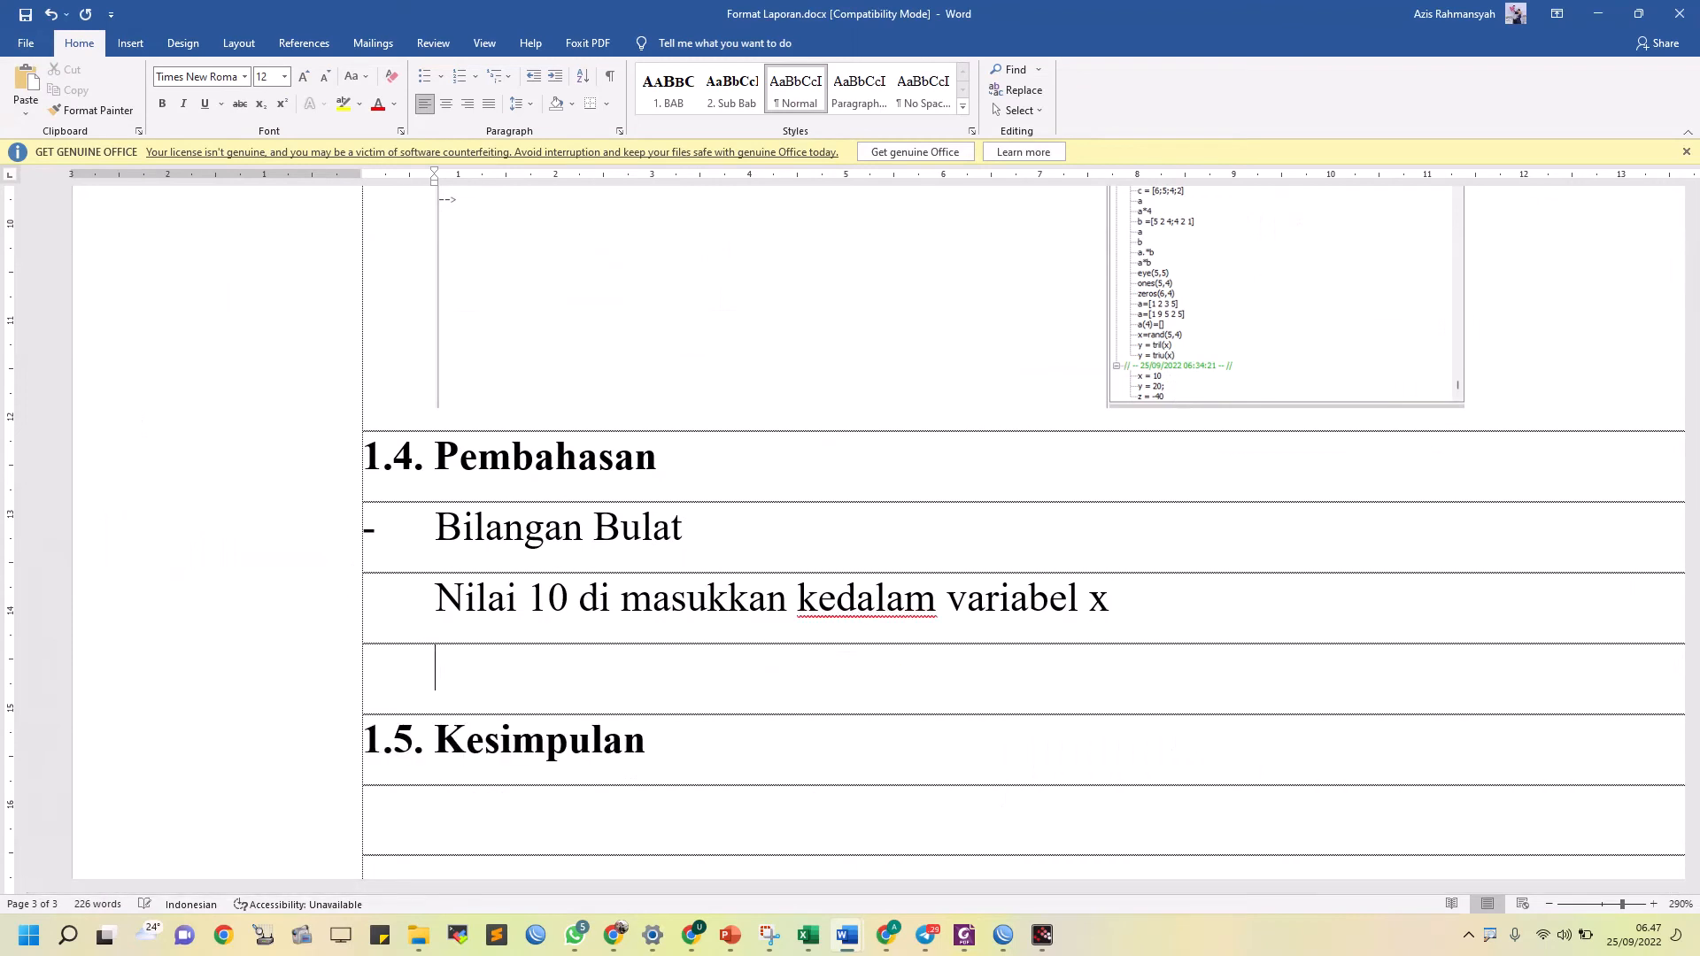
text(Nilai 20 d)
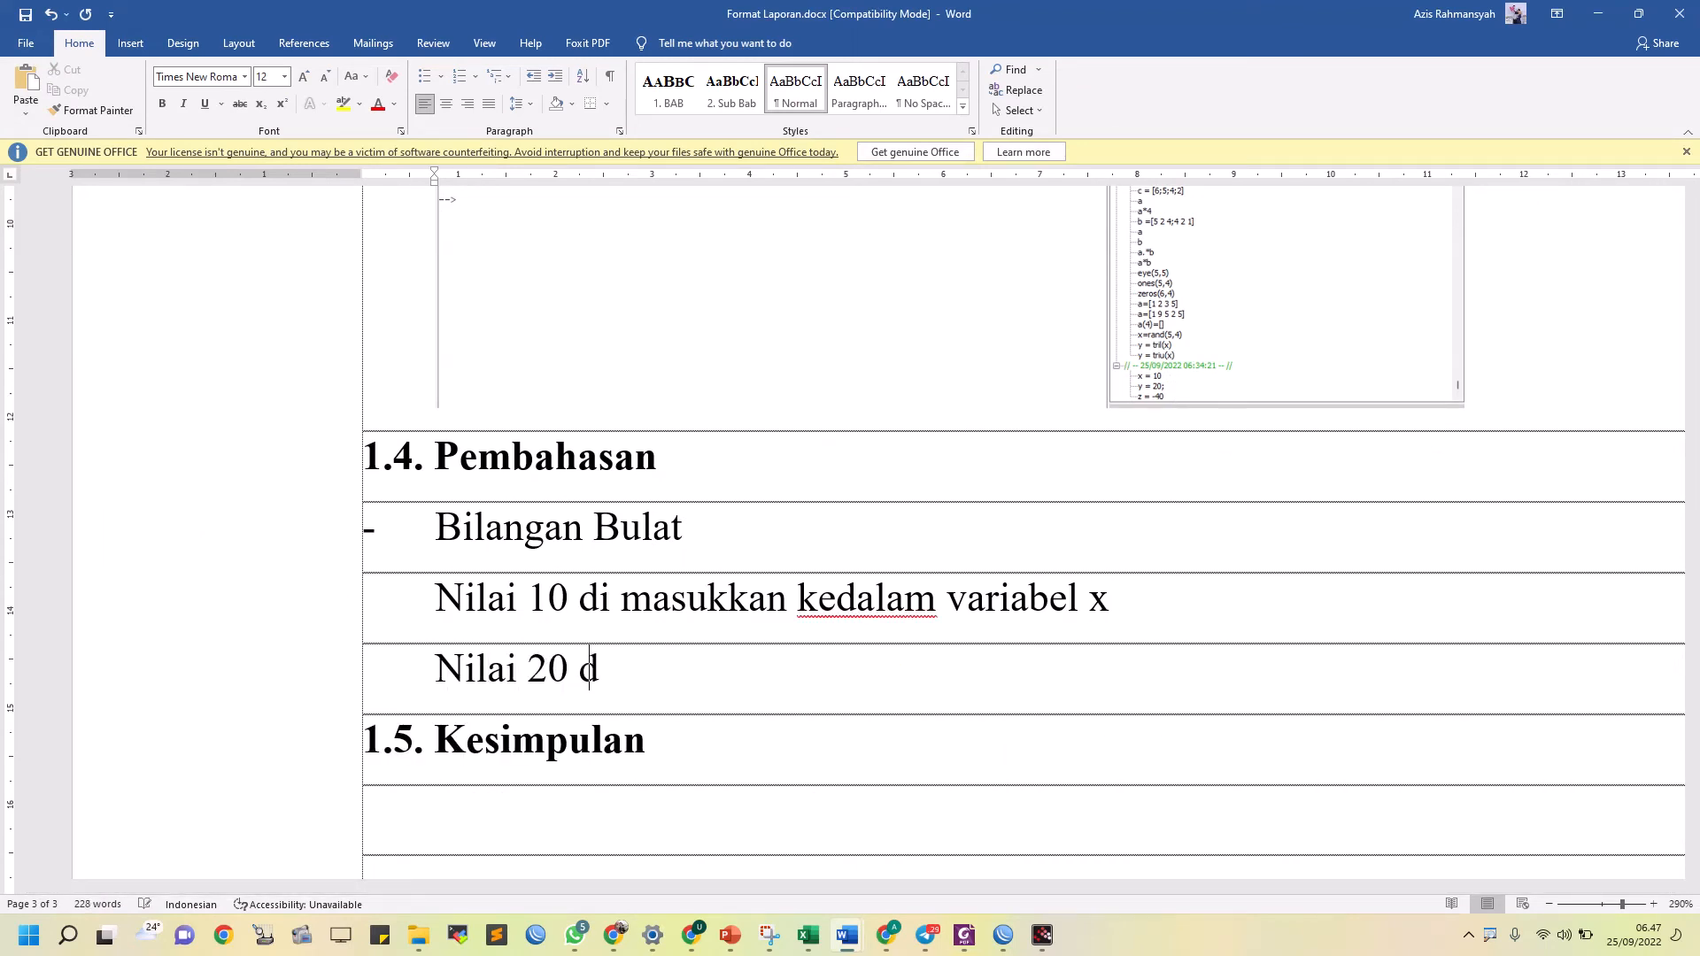
text(imasukkan kedal)
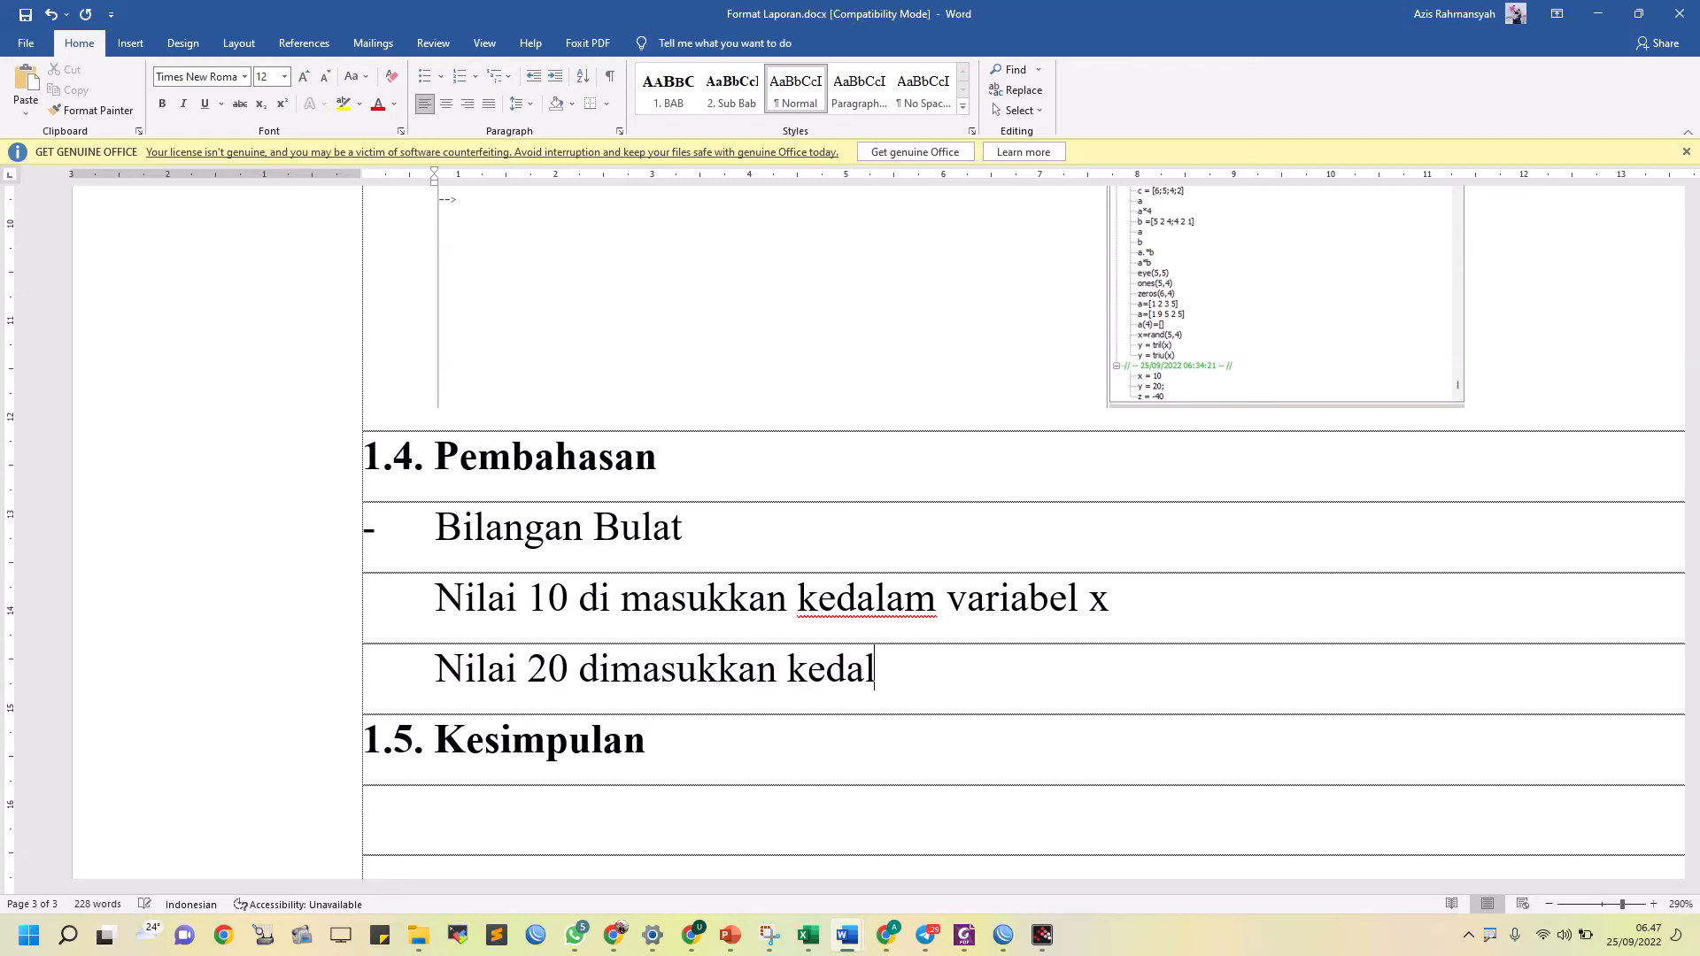
text(am variabel y )
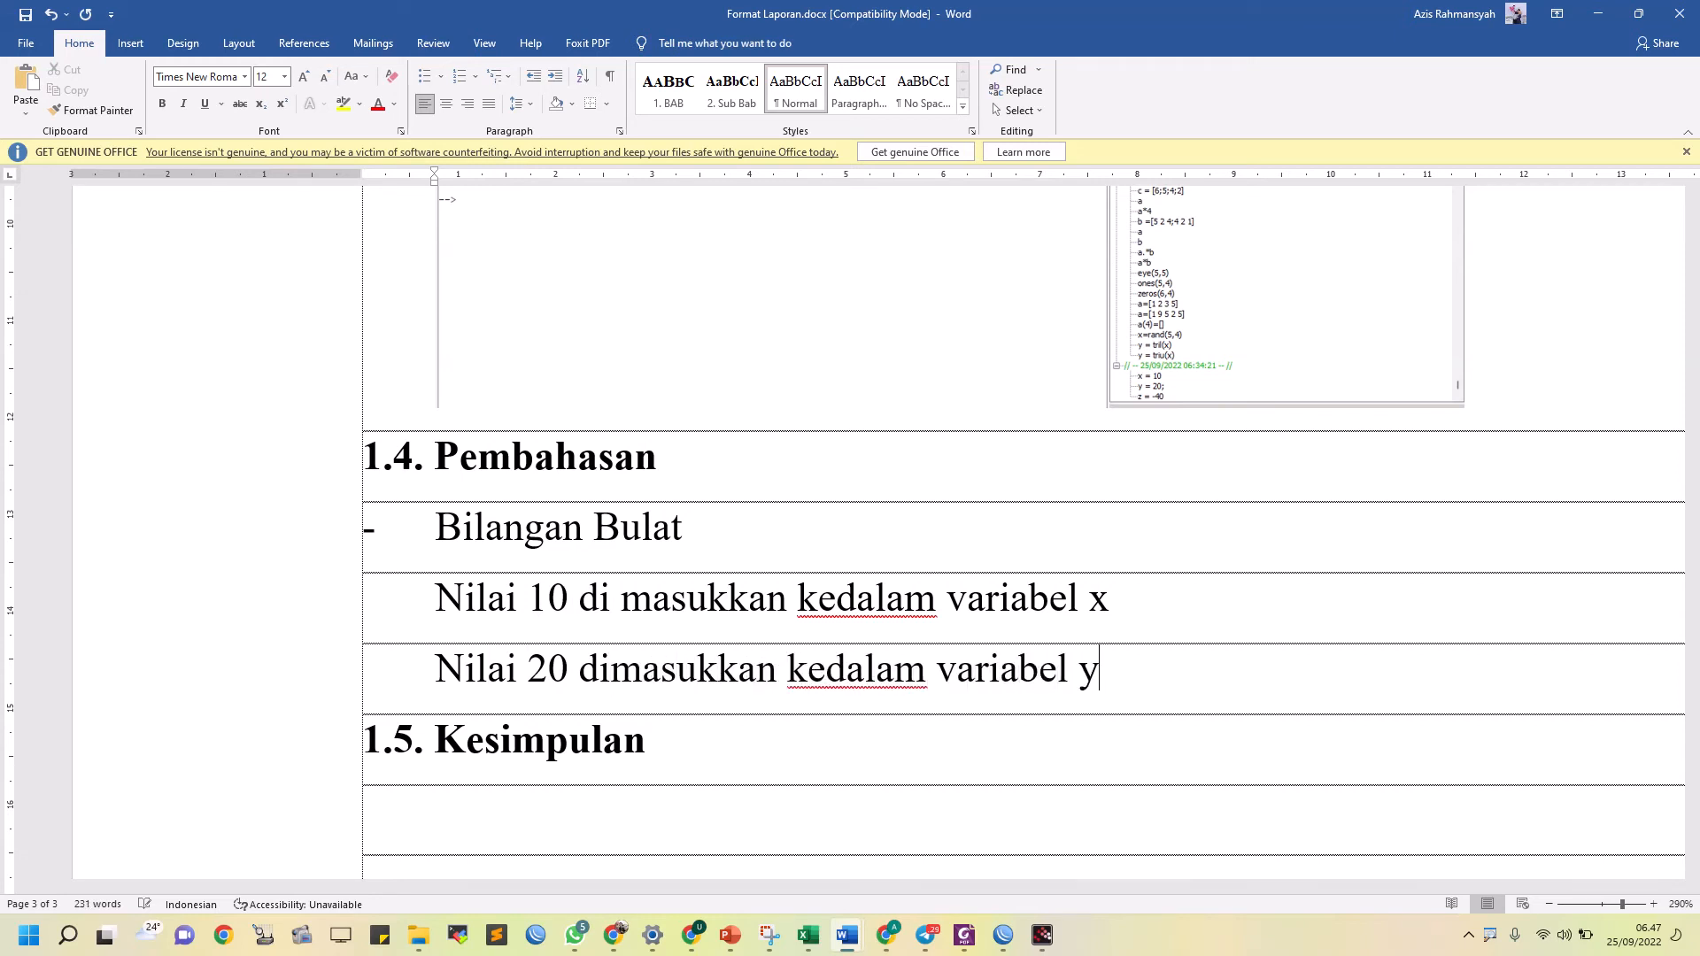
text(tetapi ha)
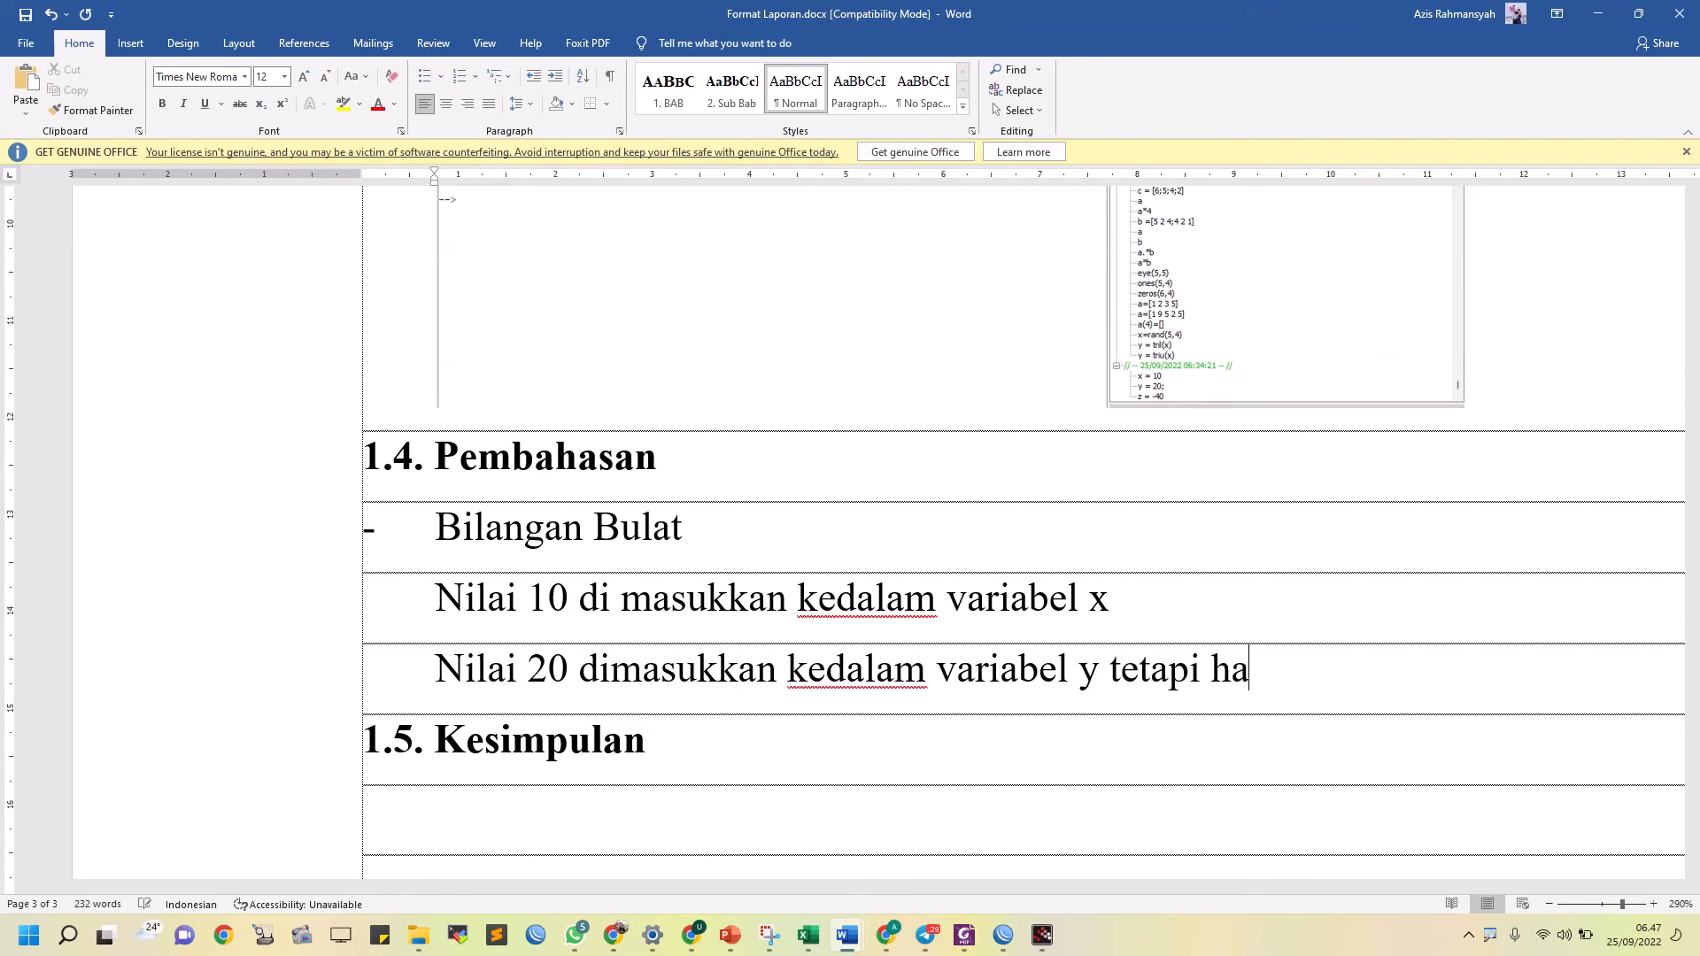
text(sil eksekusi)
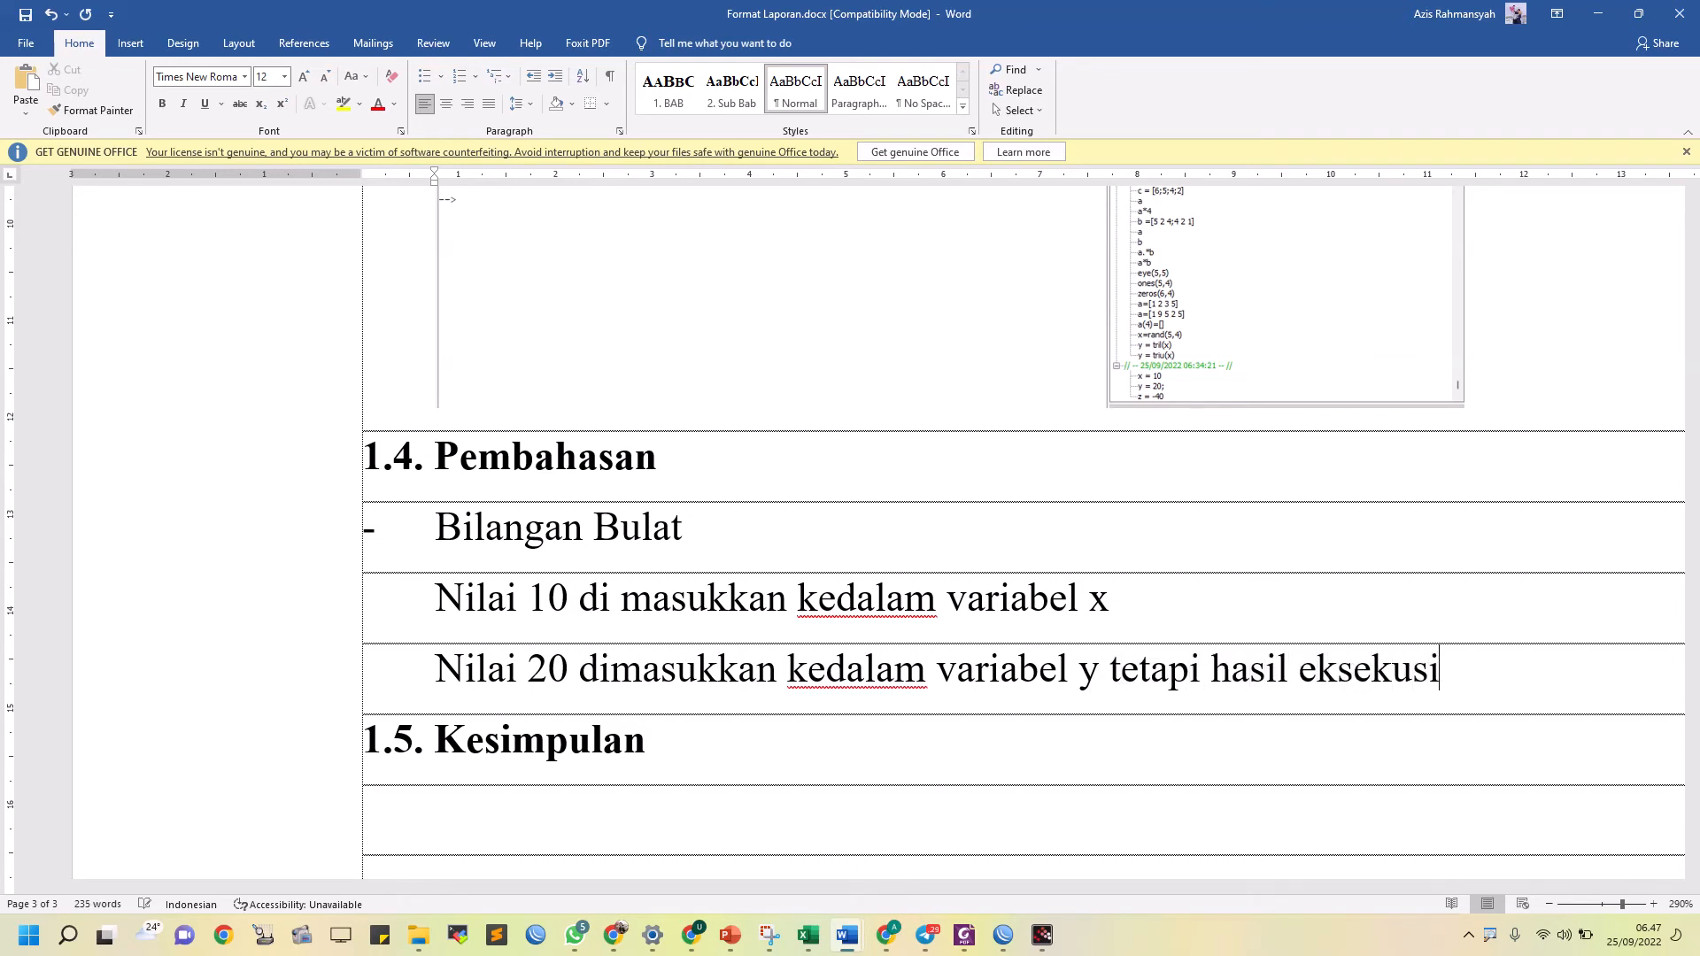
text(nya tidak terlihat)
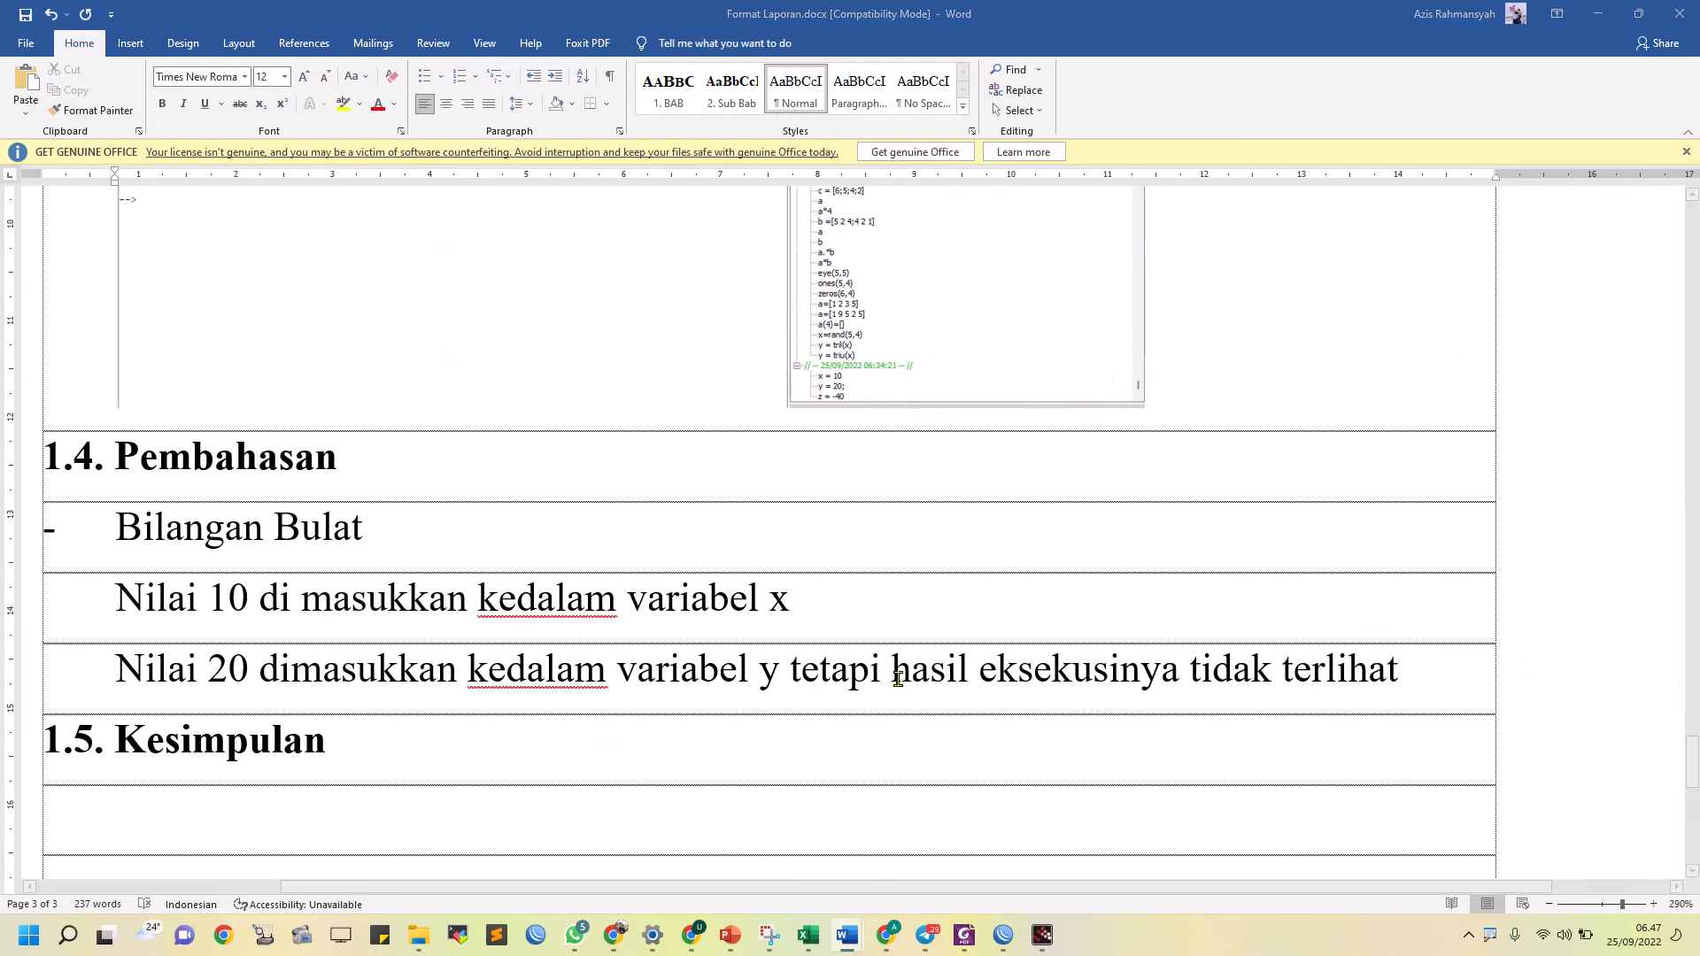
Compare the Bilangan bulat code in the module PDF with the x, y and z entries in Scilab's Variable Browser
key(alt+Tab)
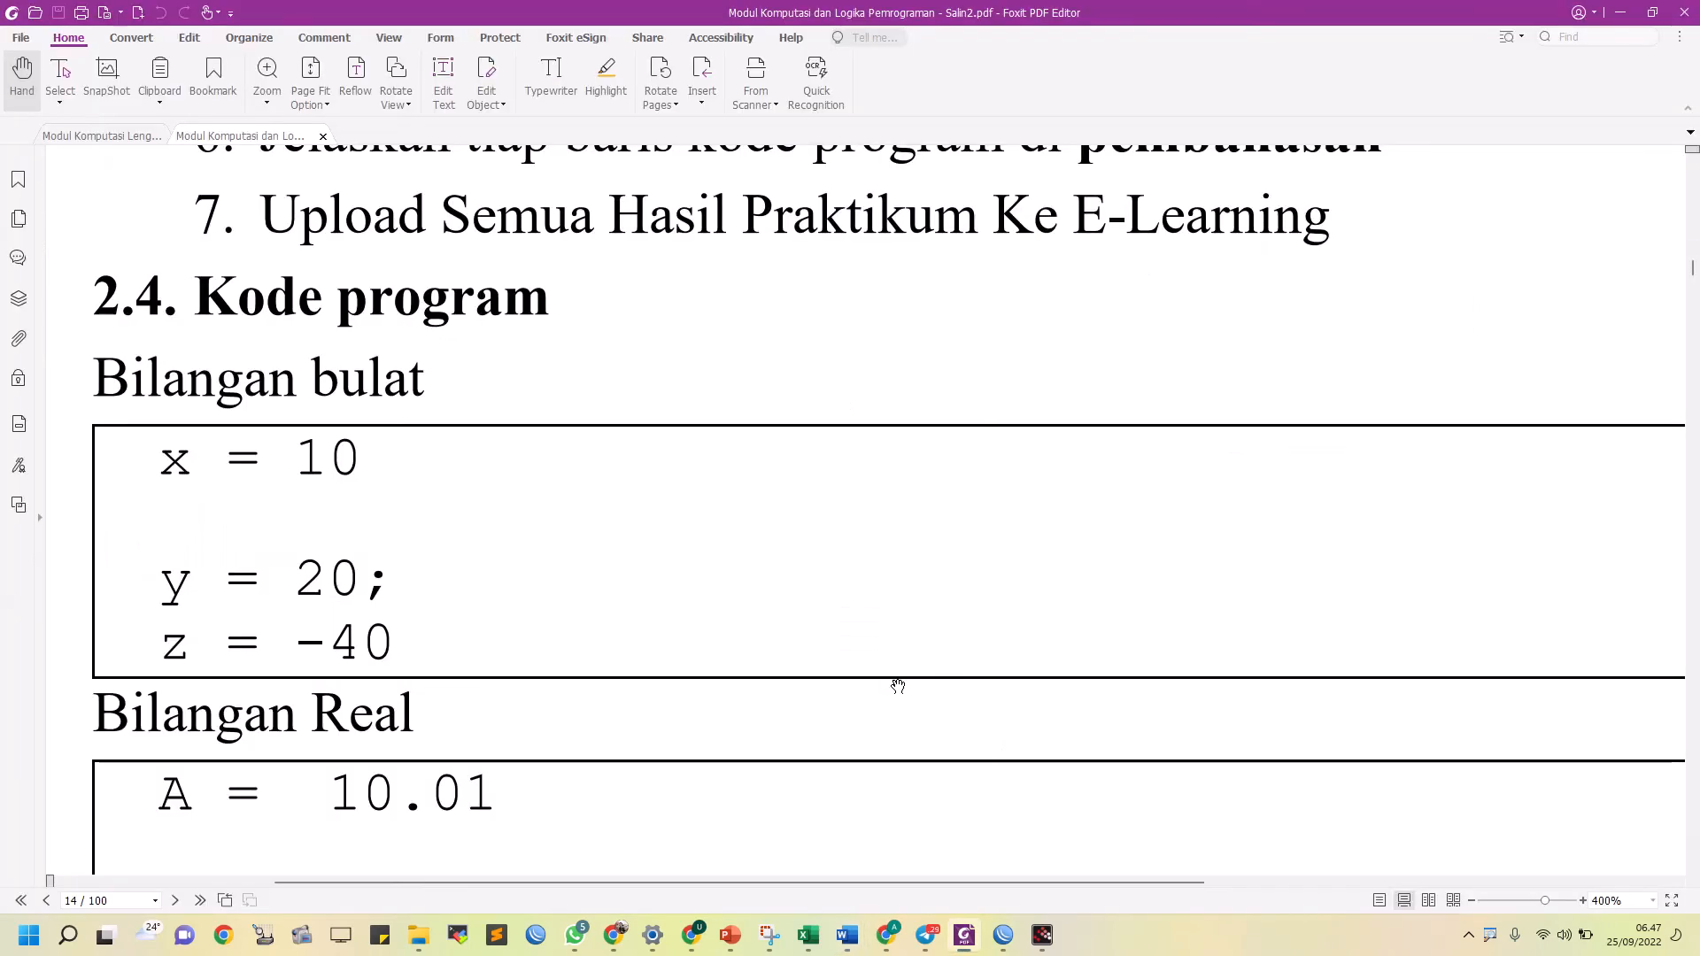
key(alt+Tab)
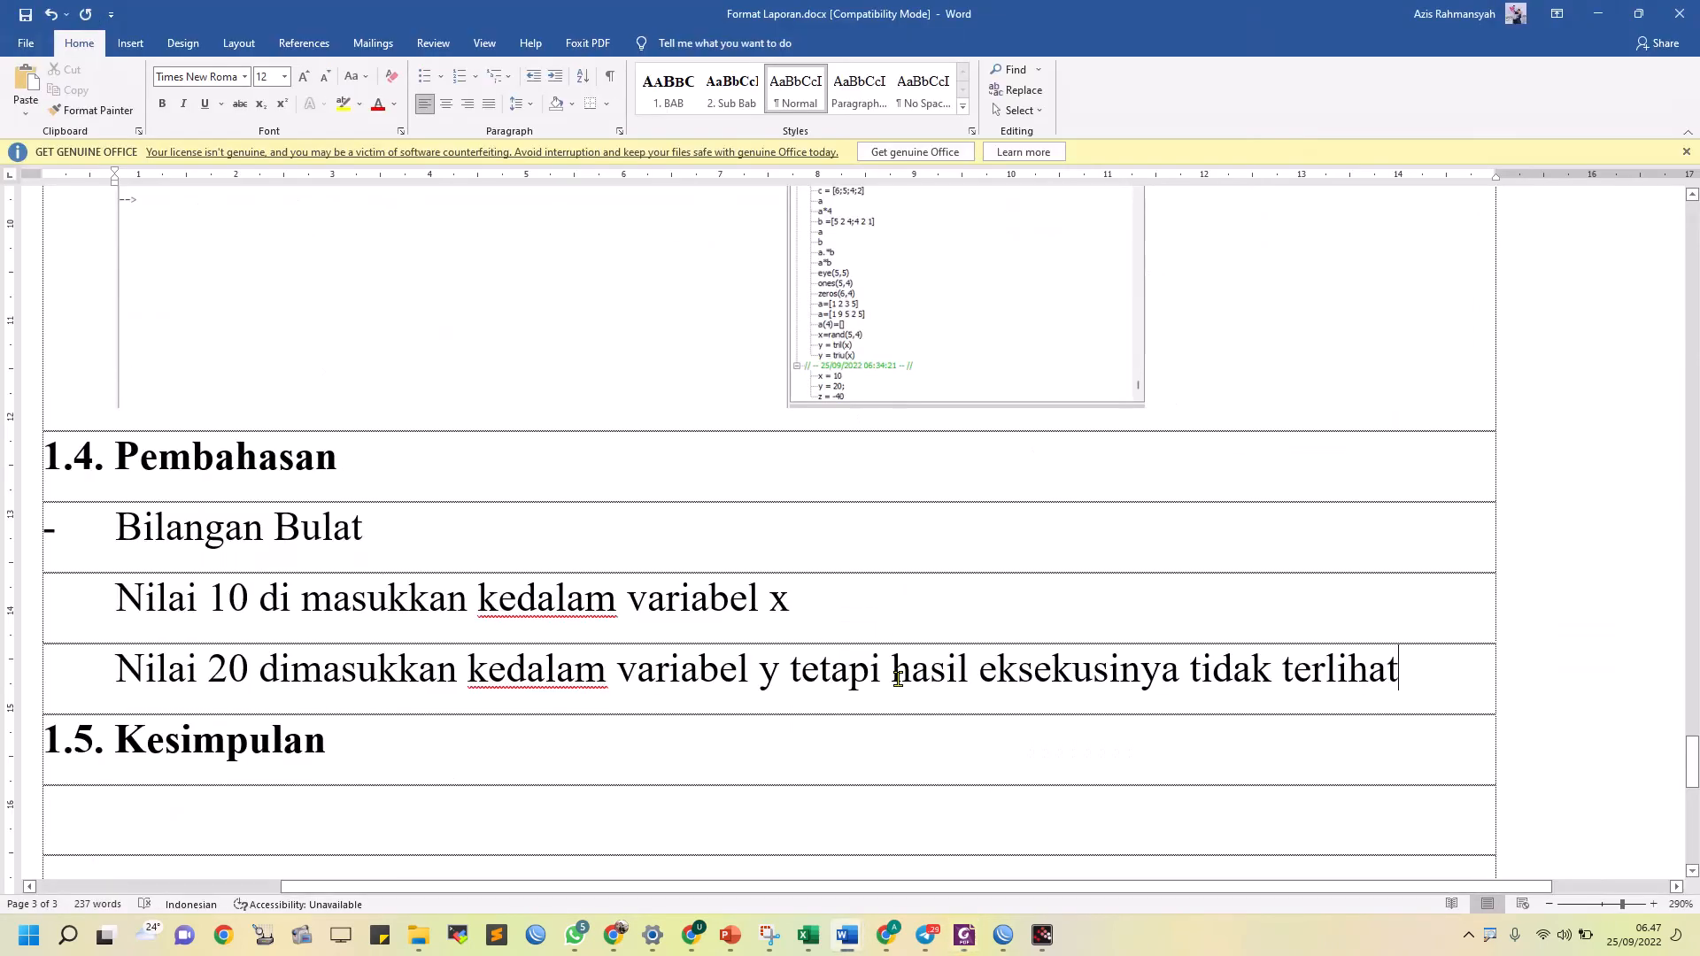
click(1041, 937)
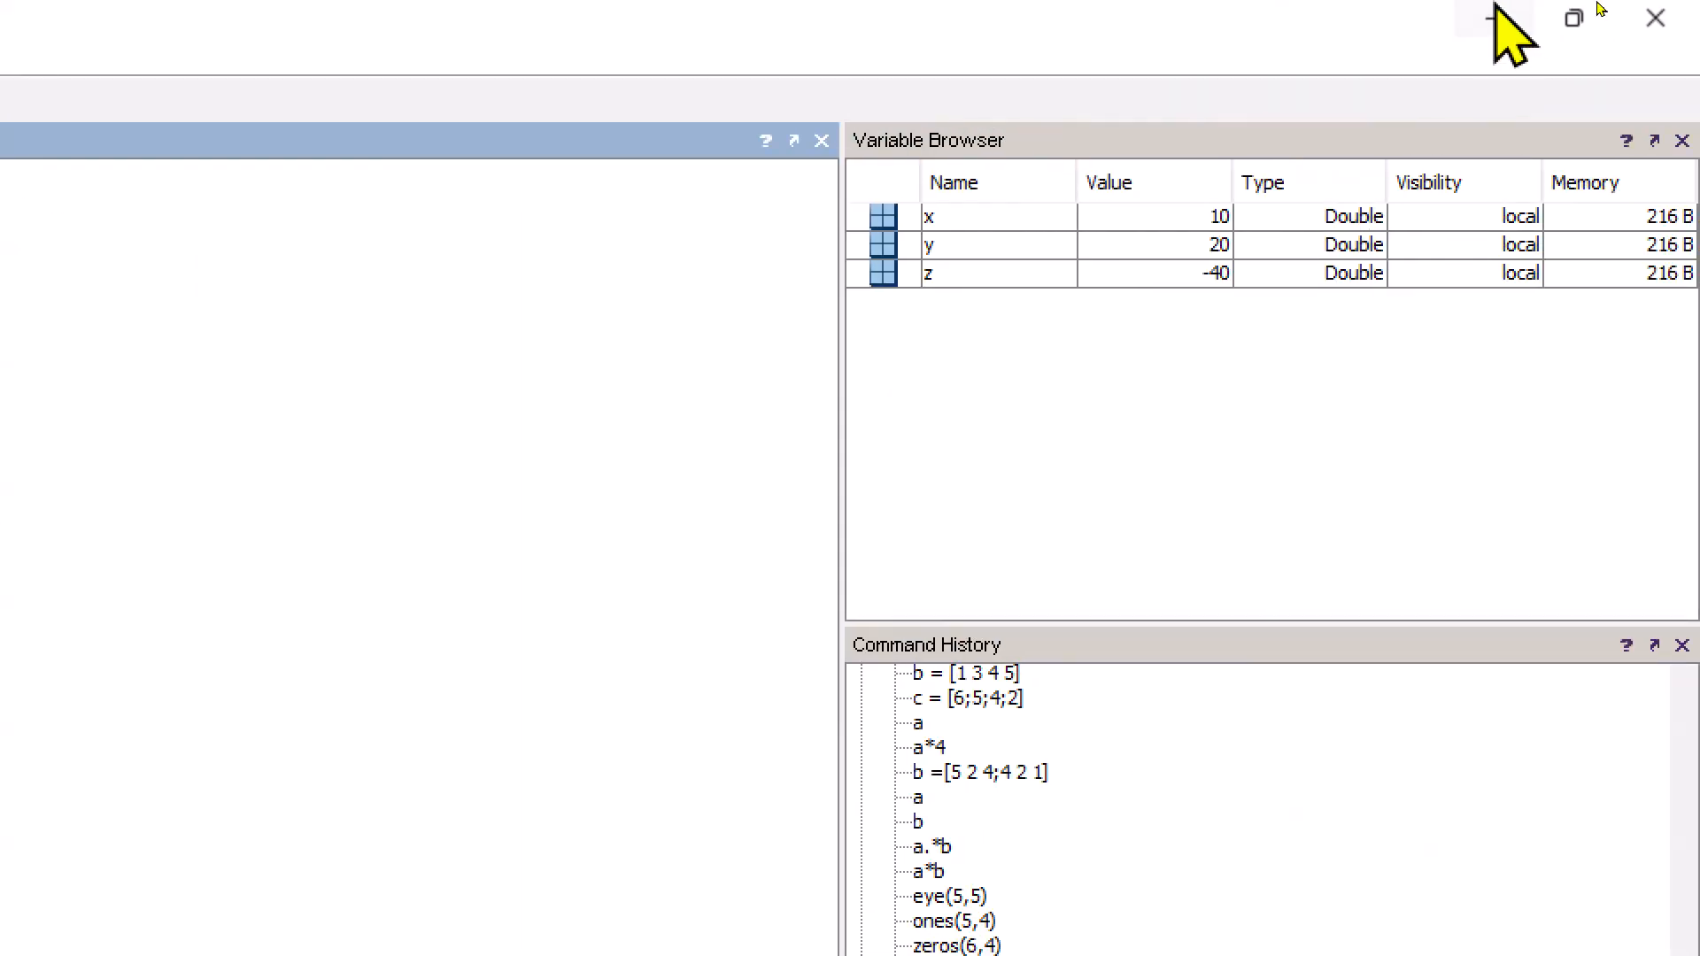
click(1496, 10)
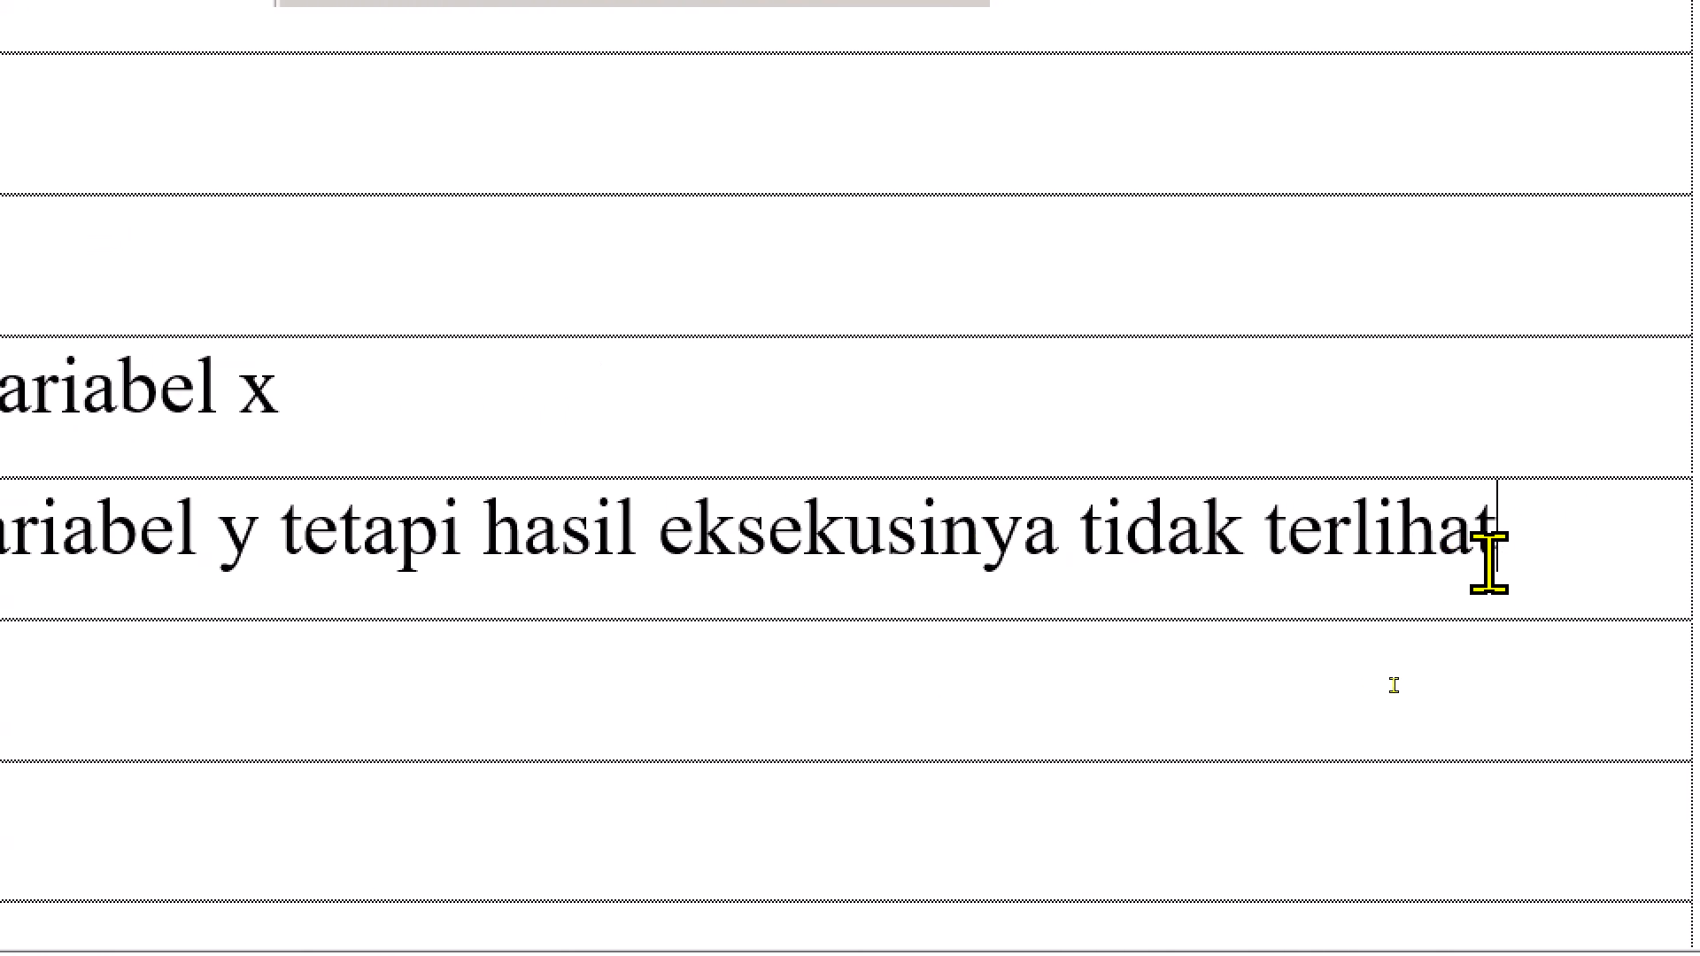
Add the line "Nilai -40 dimasukkan kedalam variabel z" below the variable y explanation in the Word report
key(Return)
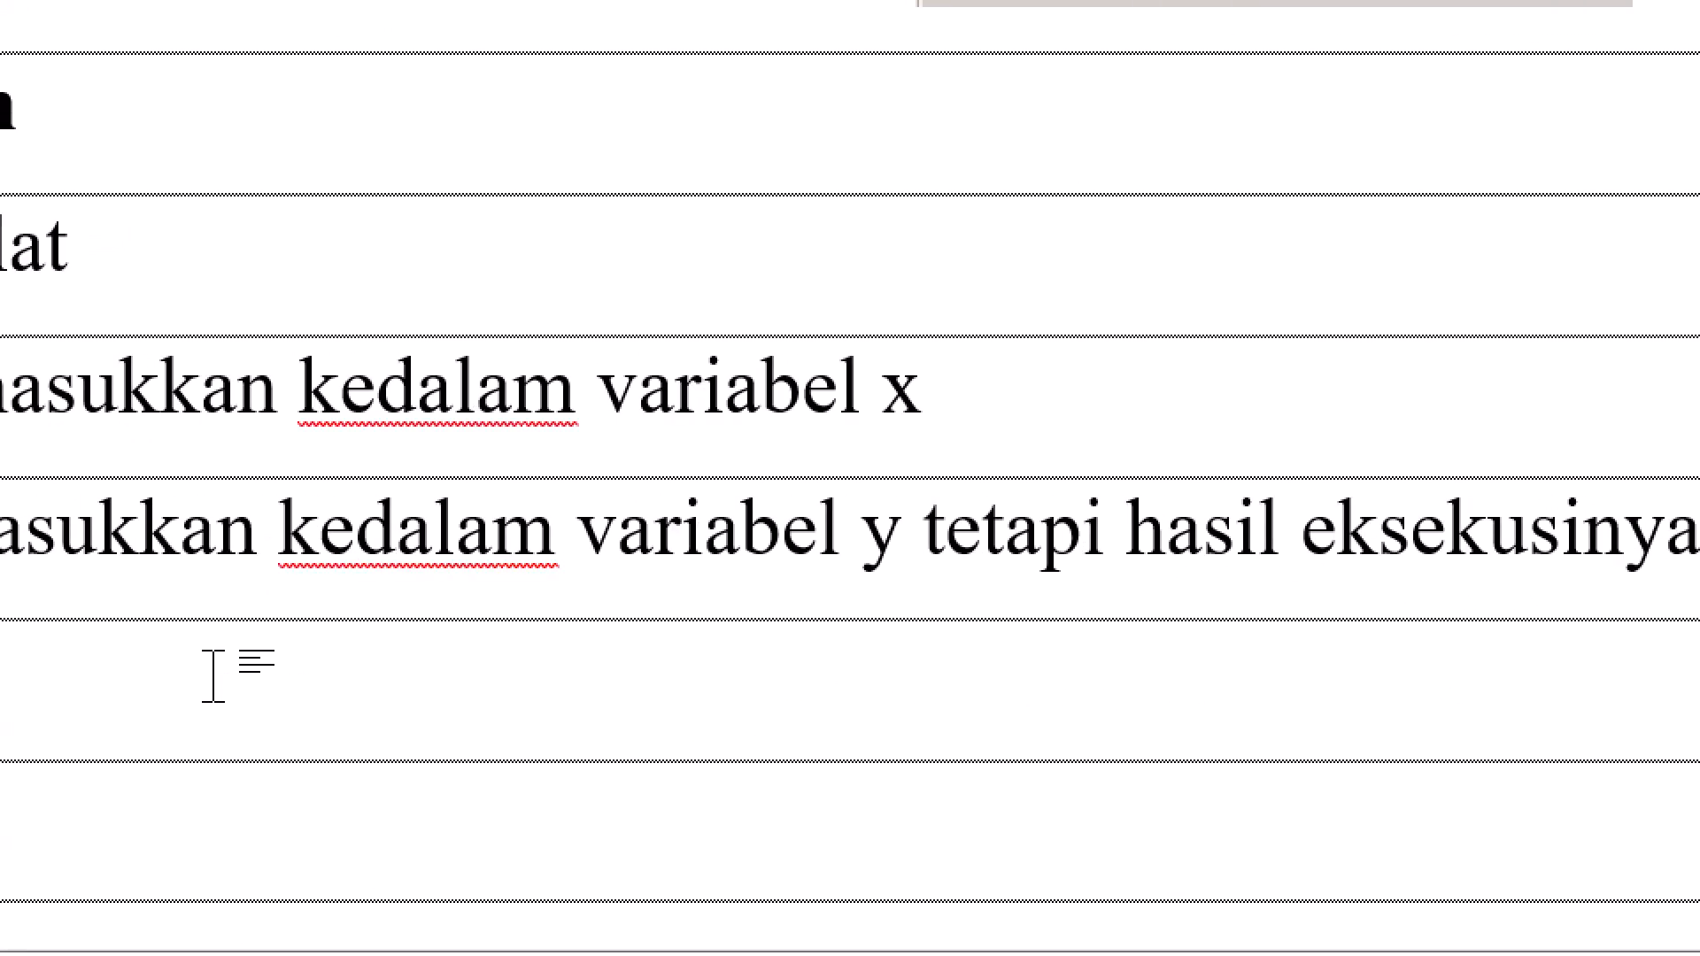
text(Nilai )
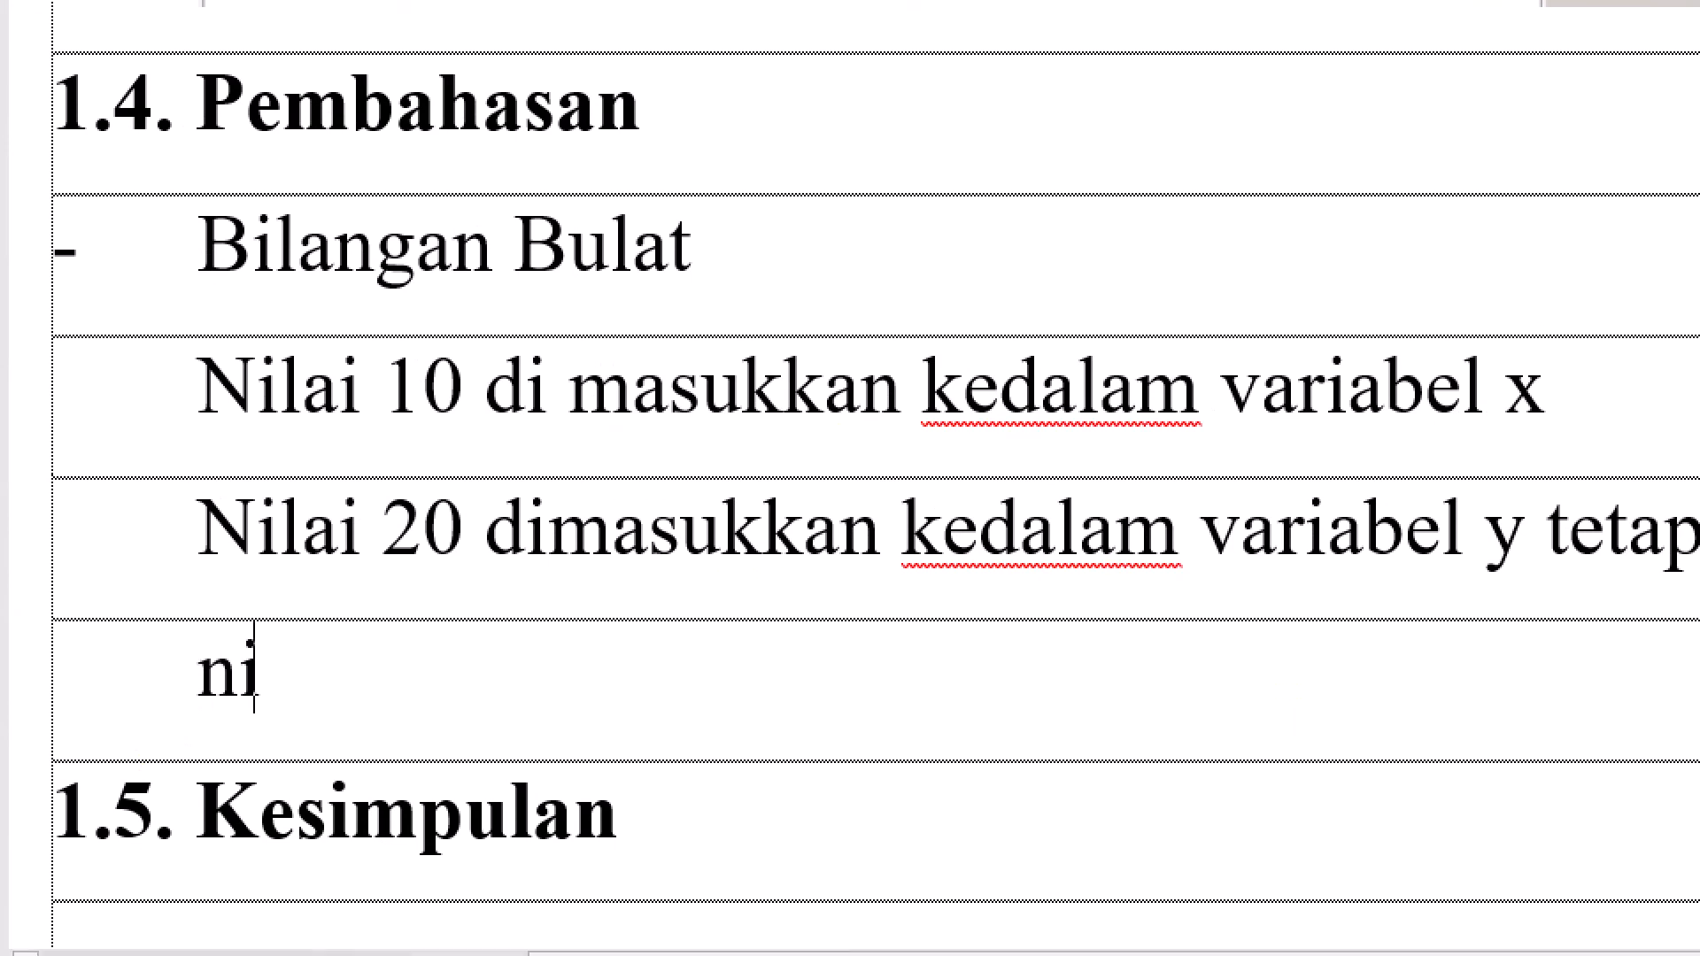
text(20)
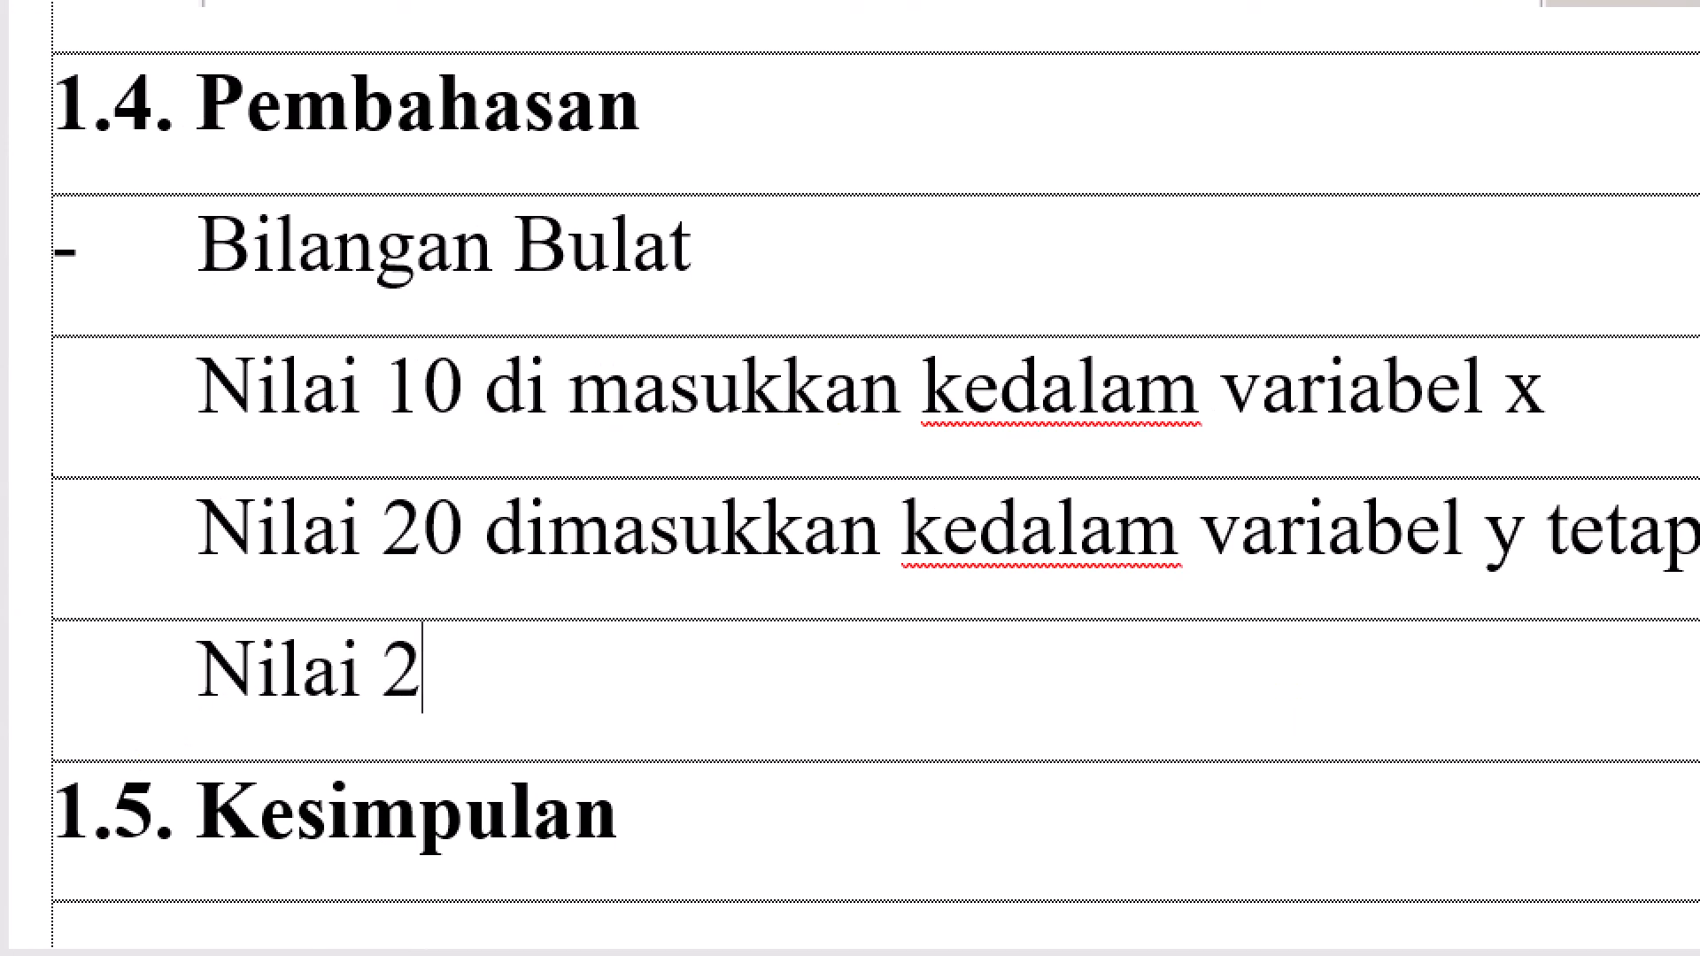
key(BackSpace)
key(BackSpace)
text(-4)
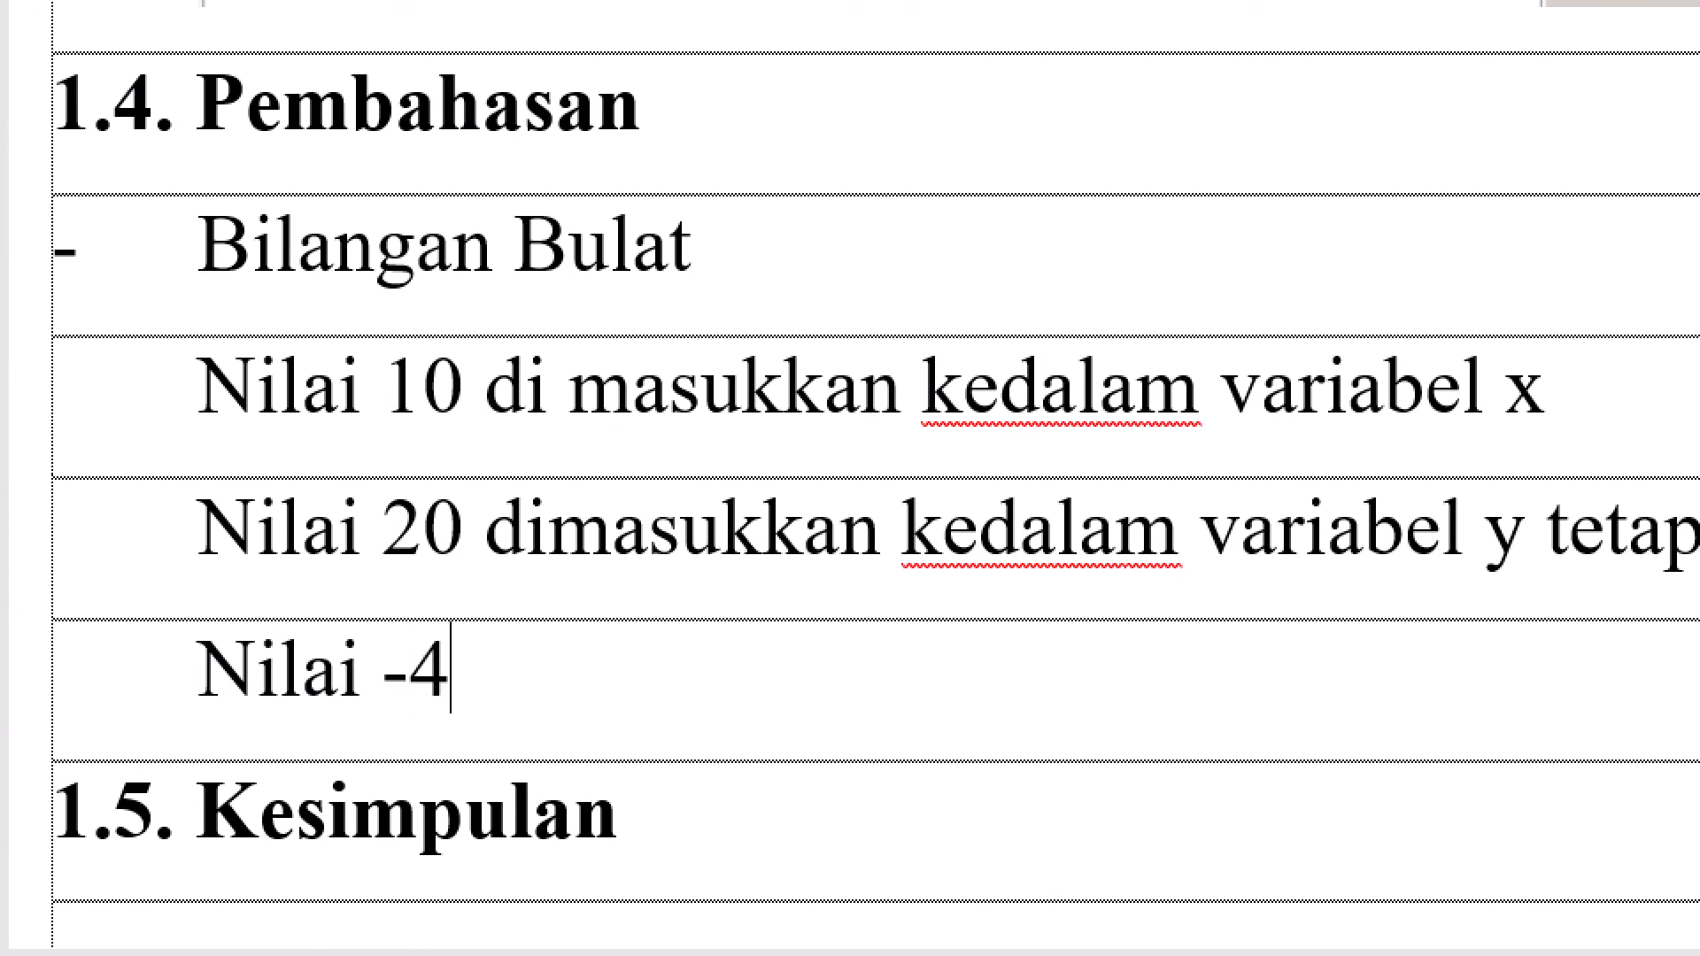
text(0 dimasukkan kedapa)
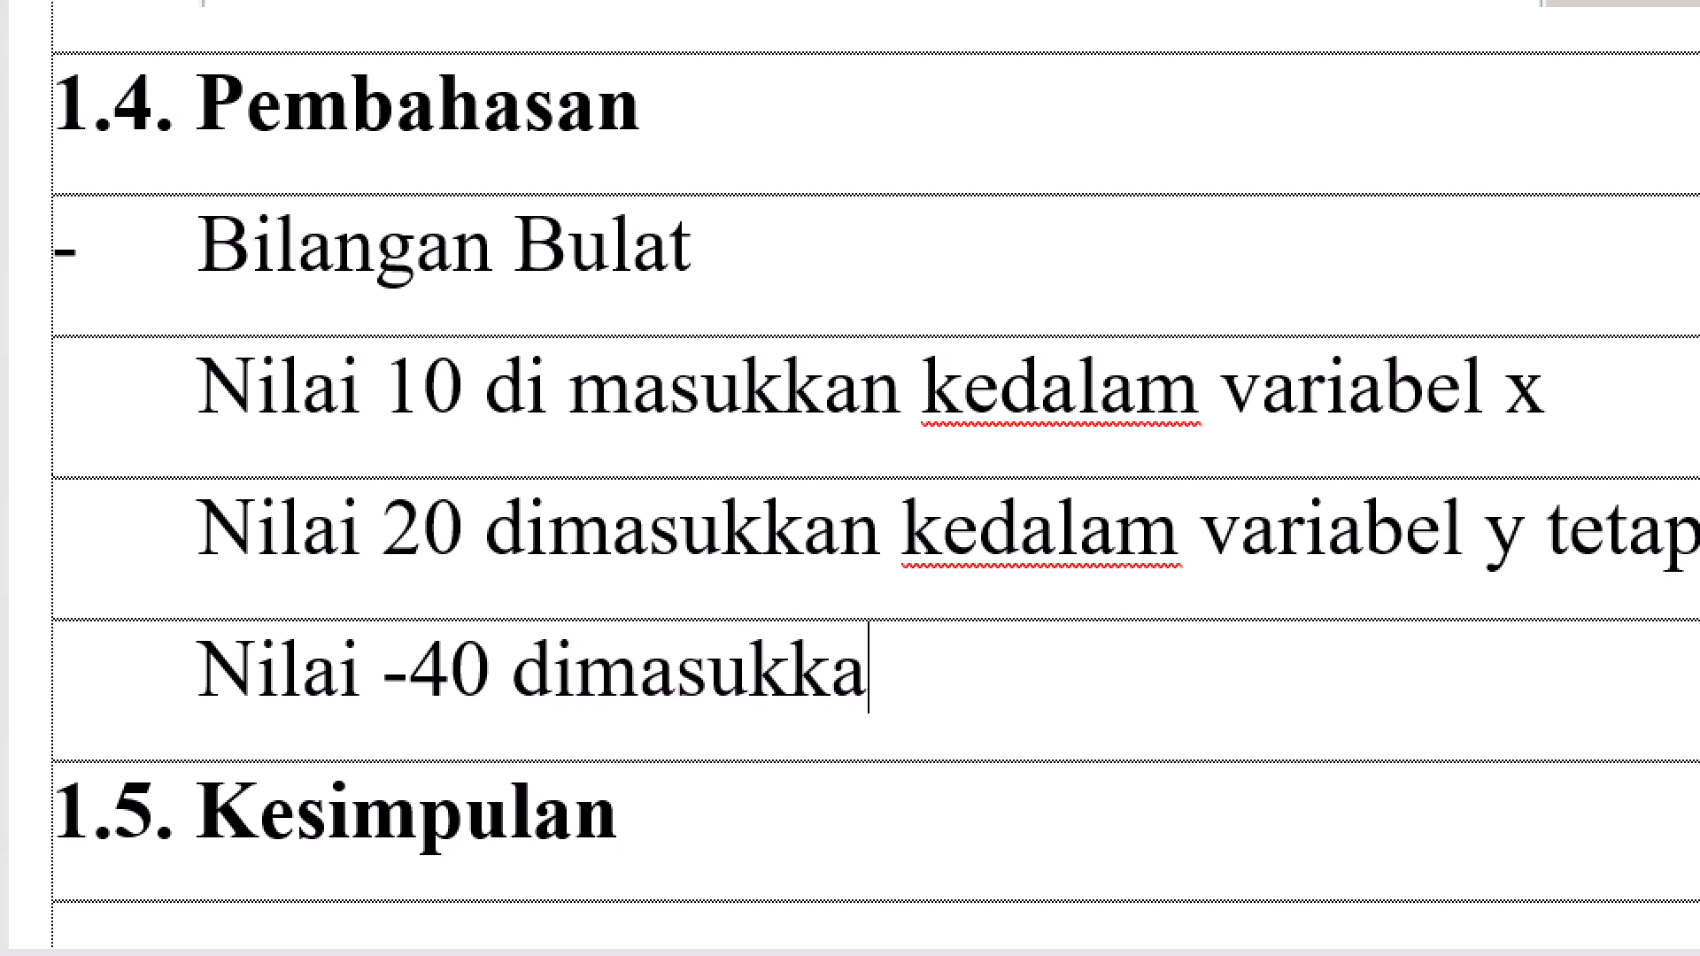
key(BackSpace)
key(BackSpace)
text(lam)
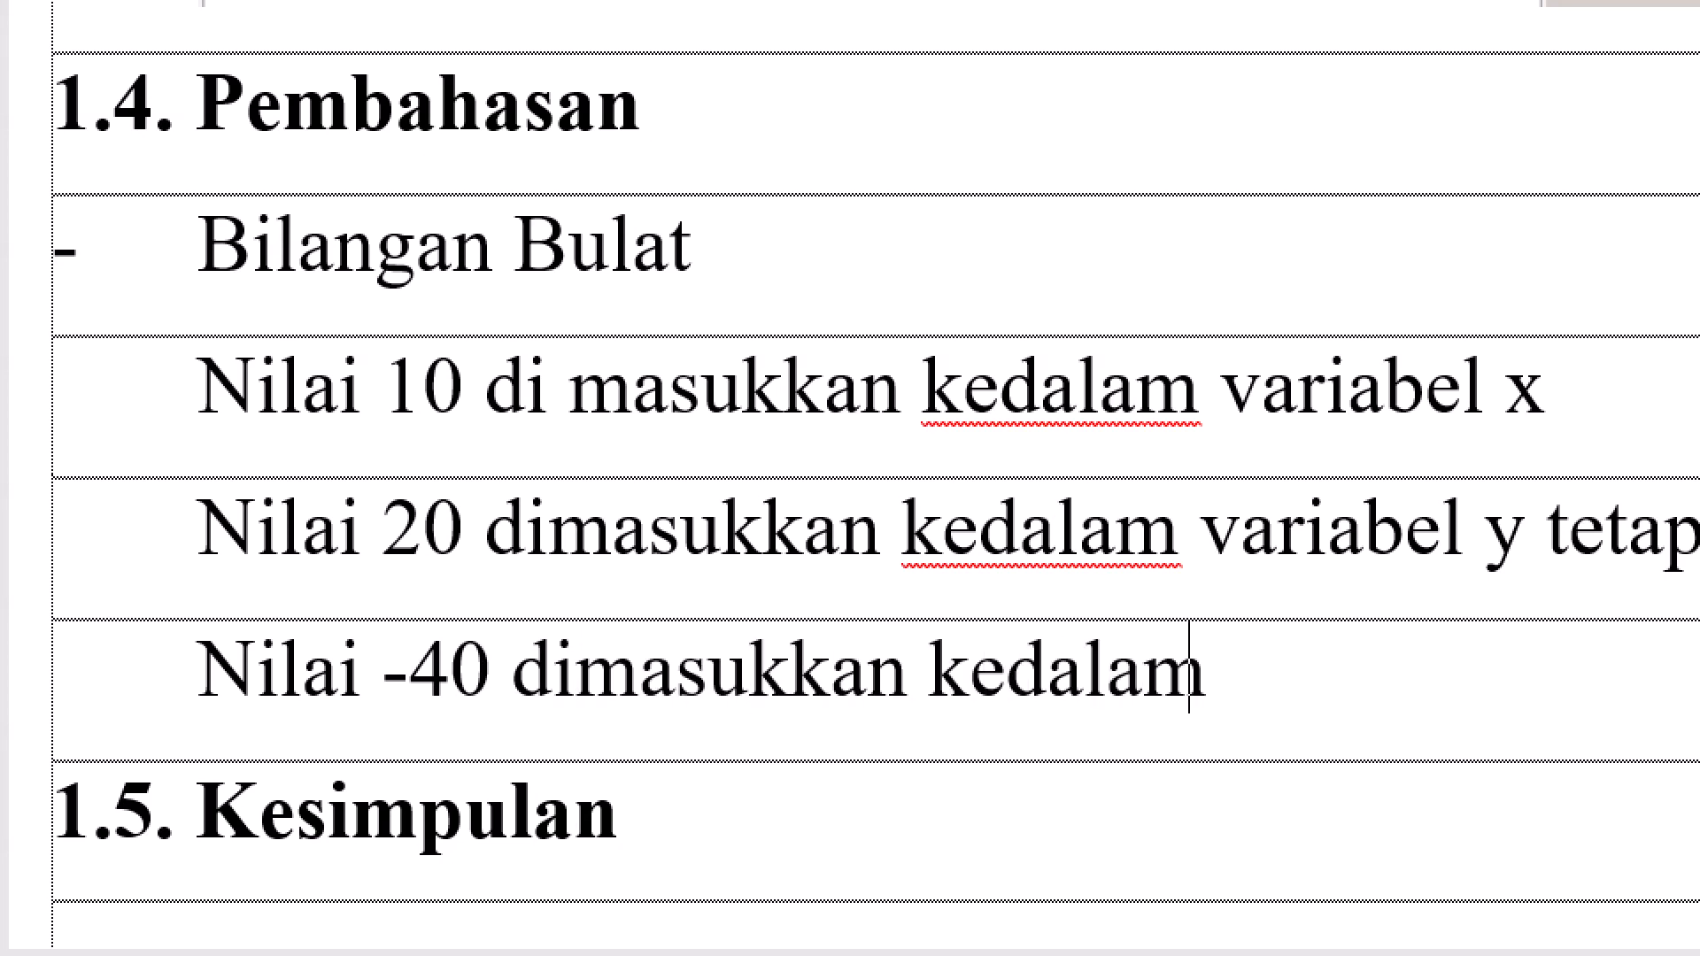
text( variabel y)
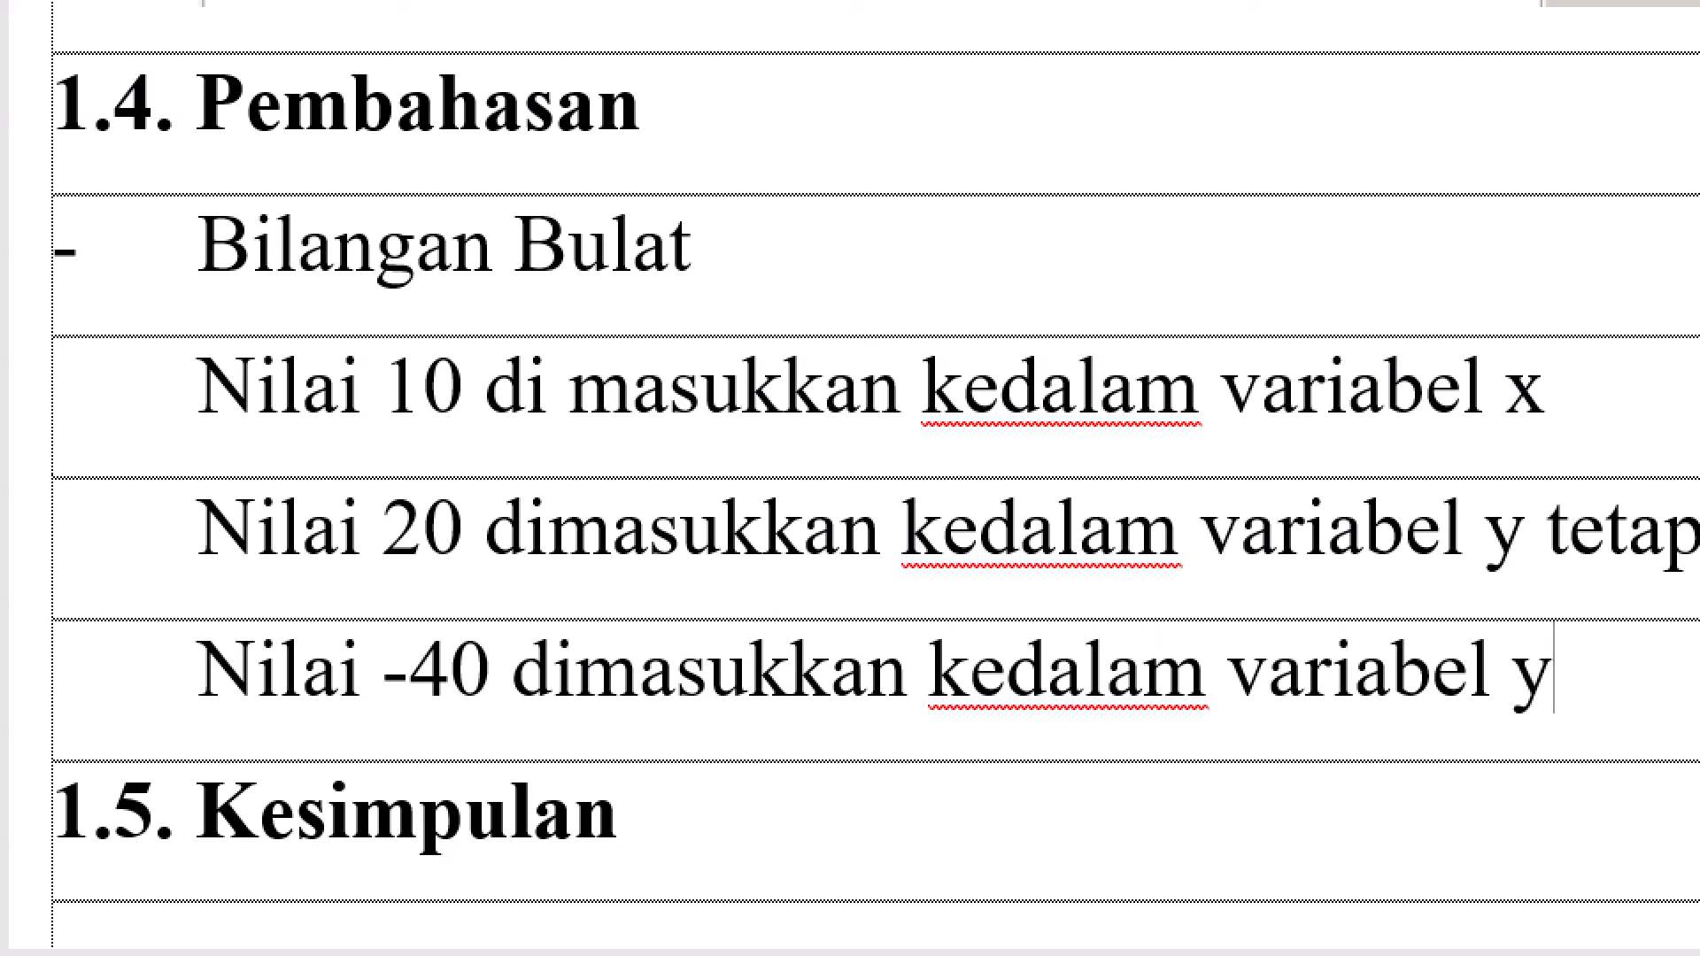
key(BackSpace)
text(z)
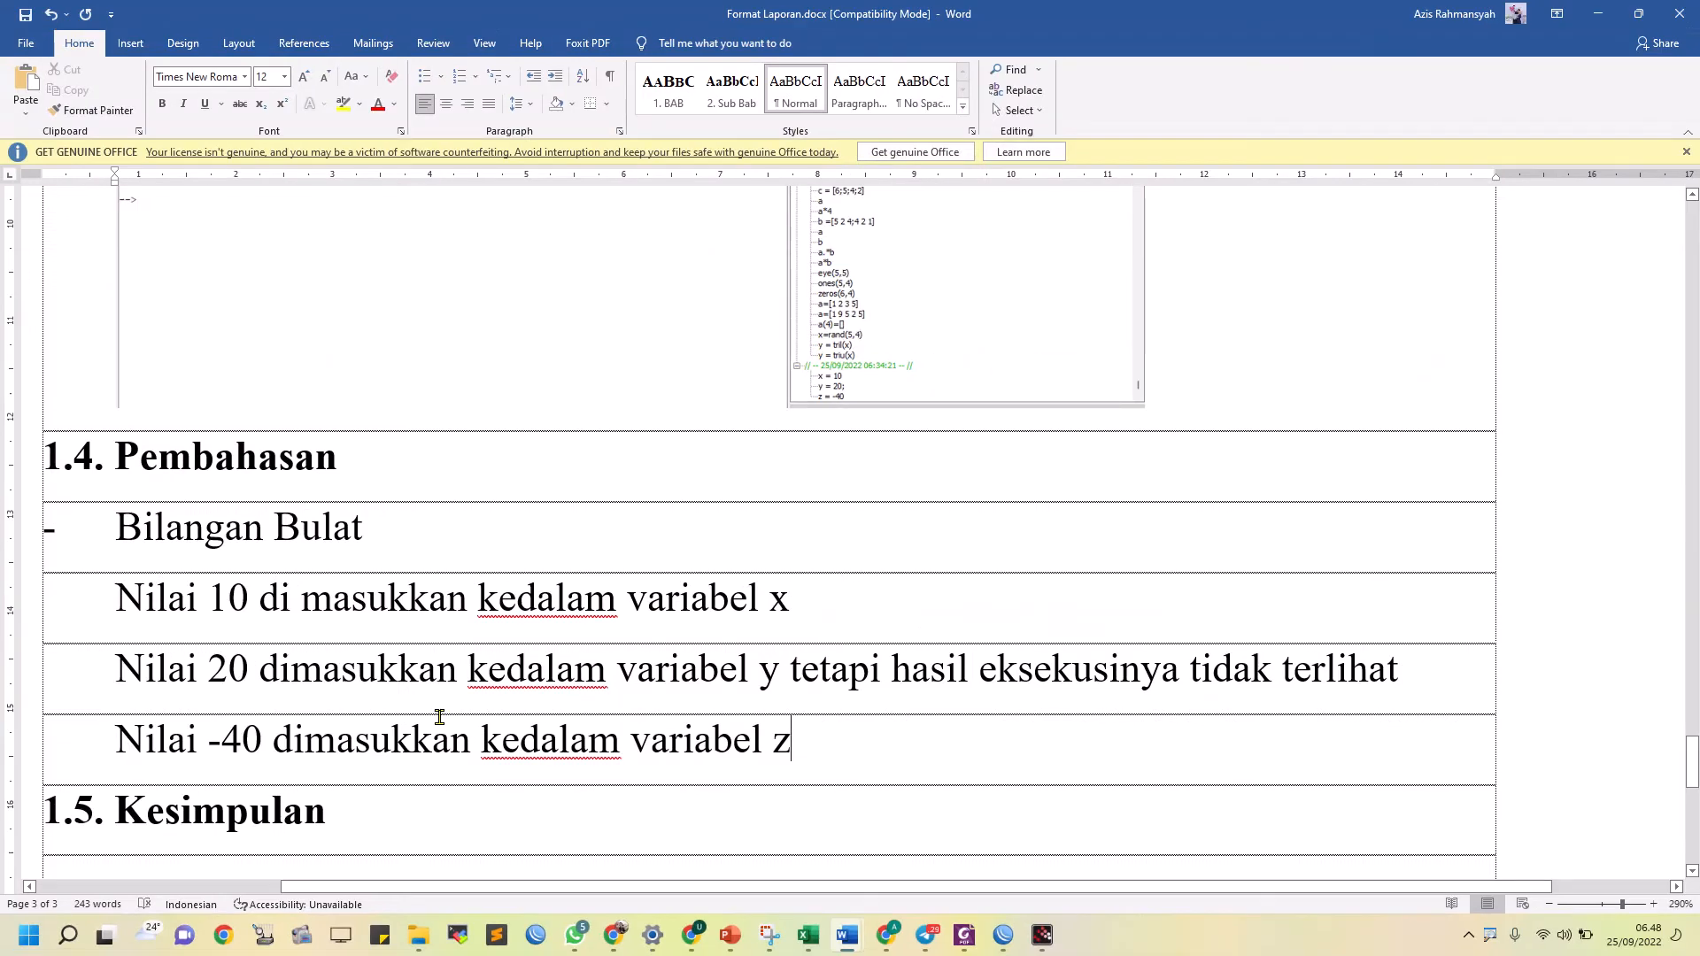
Switch to Chrome and copy the web address of the "Pengenalan Scilab" PDF as the source for the report's Daftar Pustaka
scroll(236, 726, down, 6)
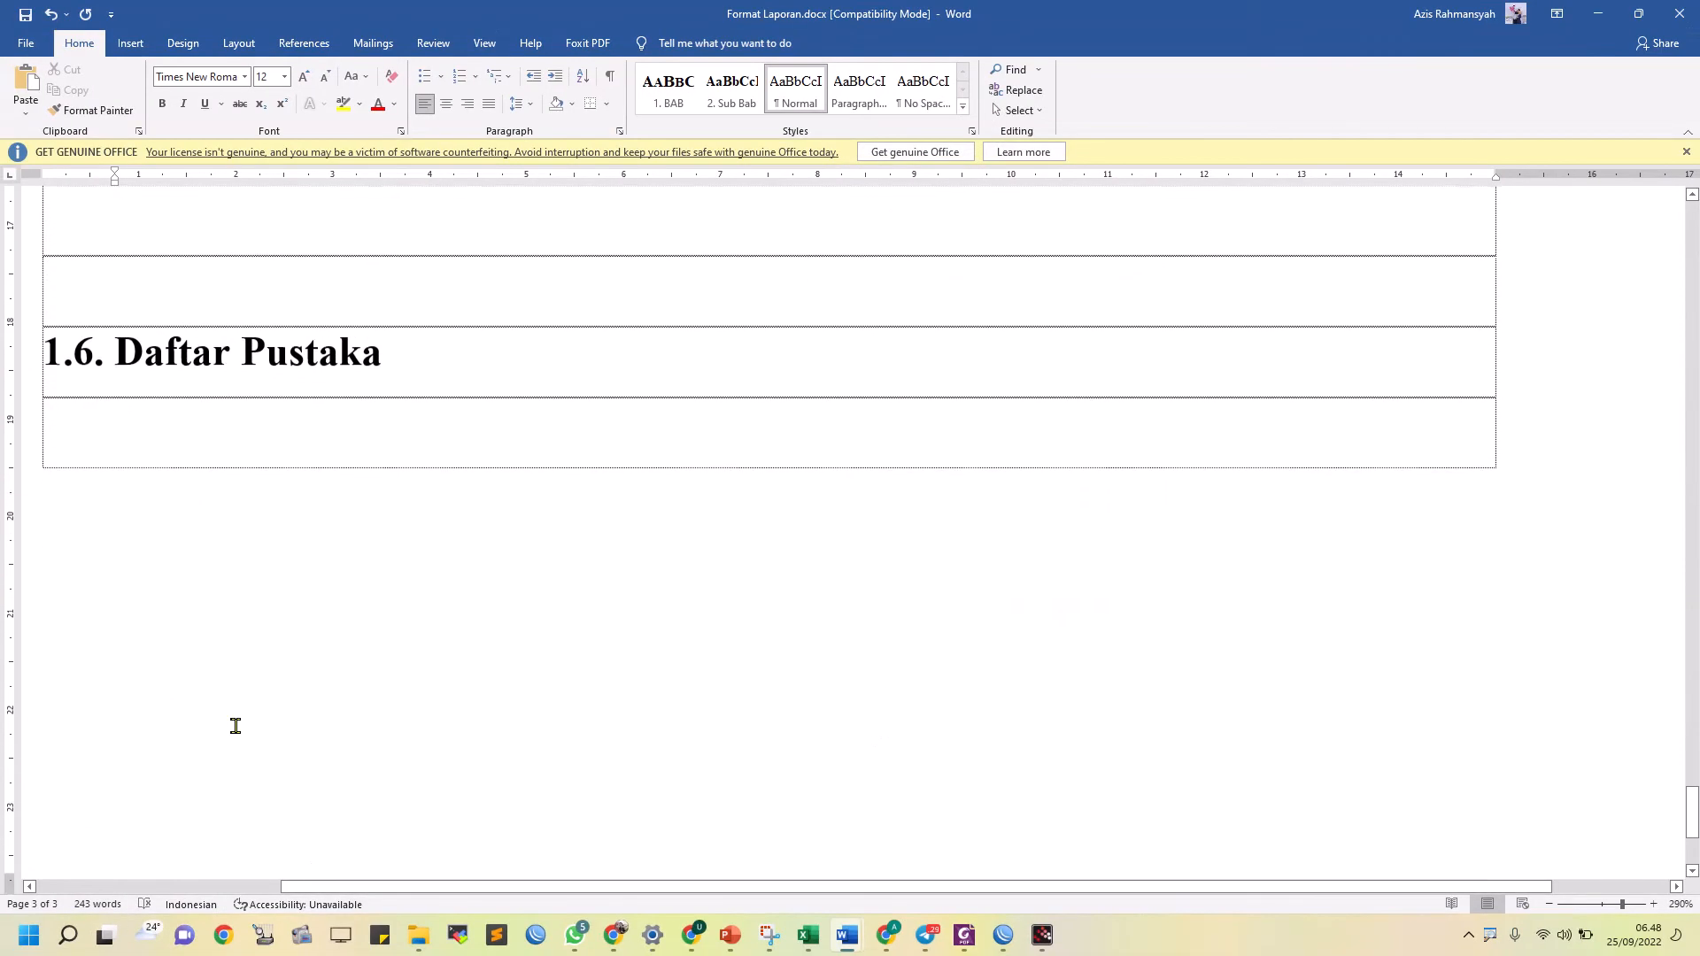
scroll(201, 463, up, 3)
click(210, 473)
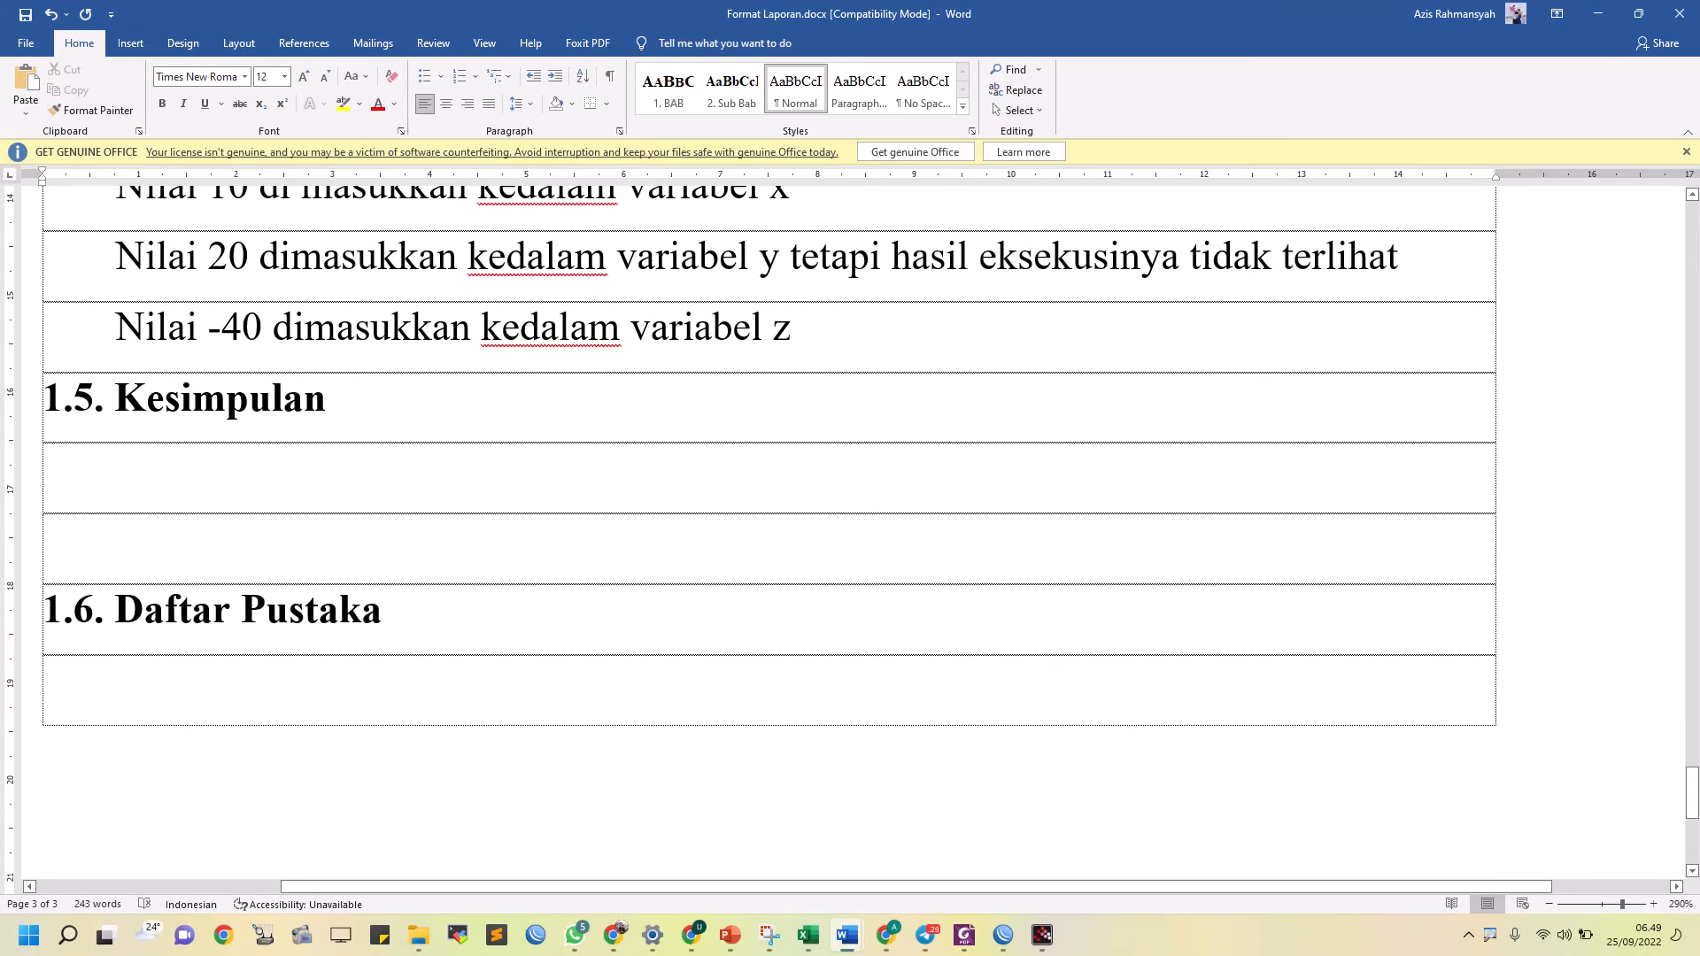
scroll(395, 504, up, 20)
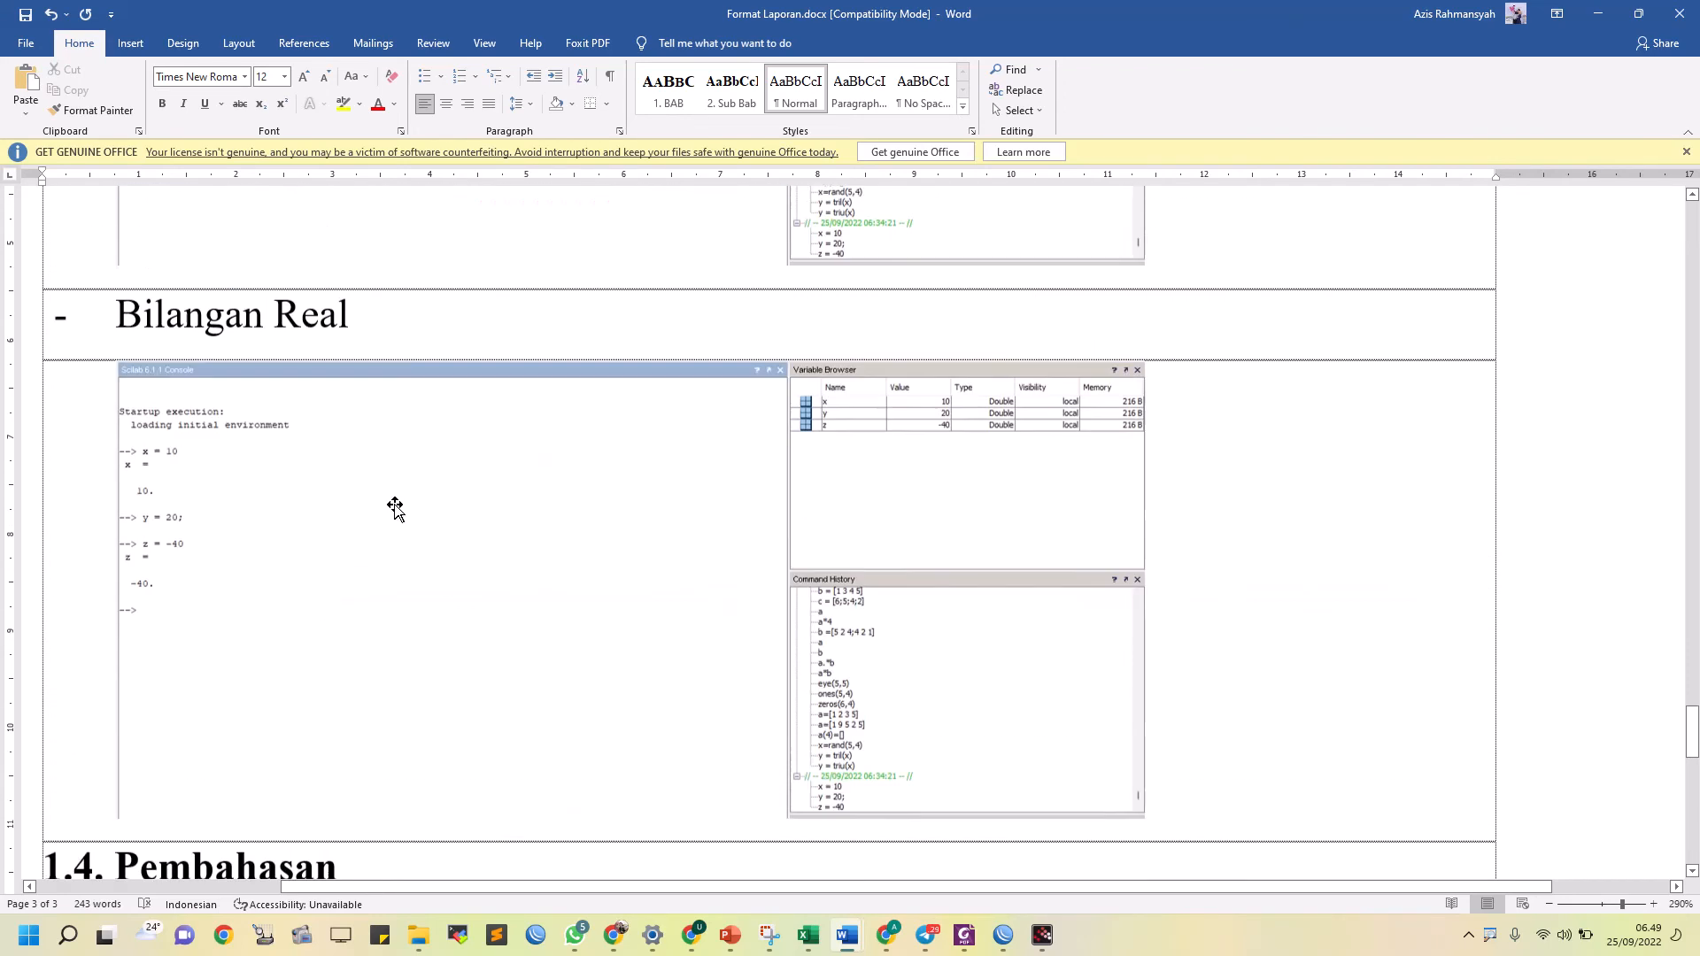
scroll(395, 504, up, 15)
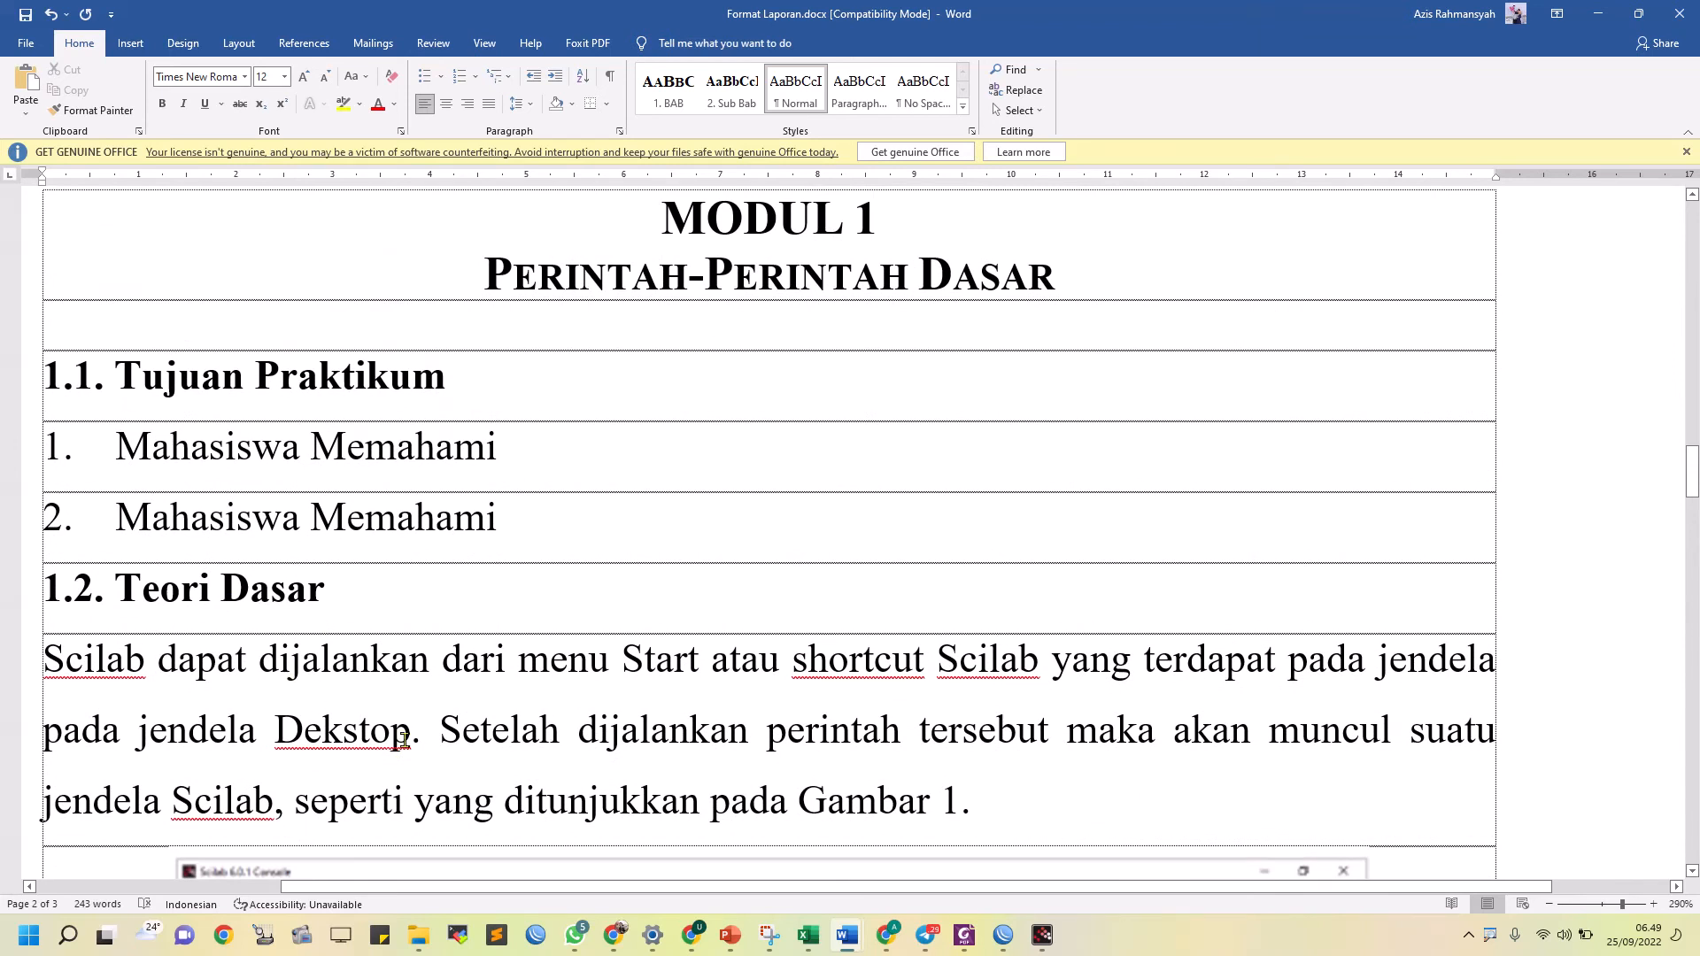
key(alt+Tab)
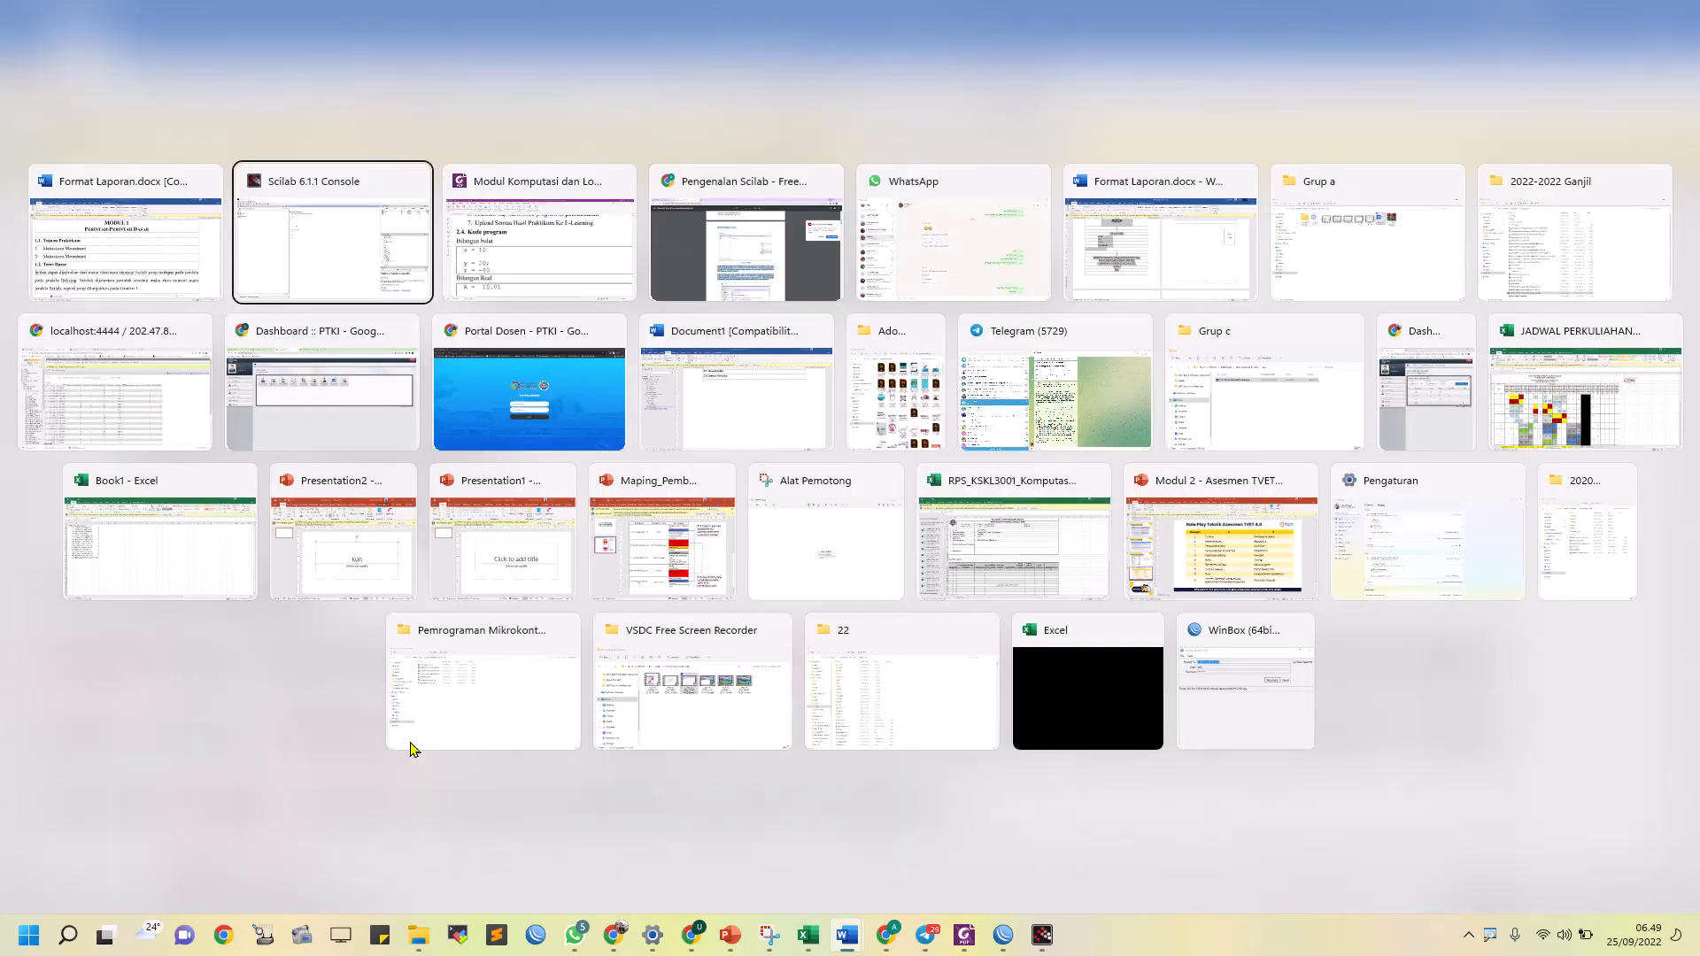
key(alt+Tab)
key(alt+Tab)
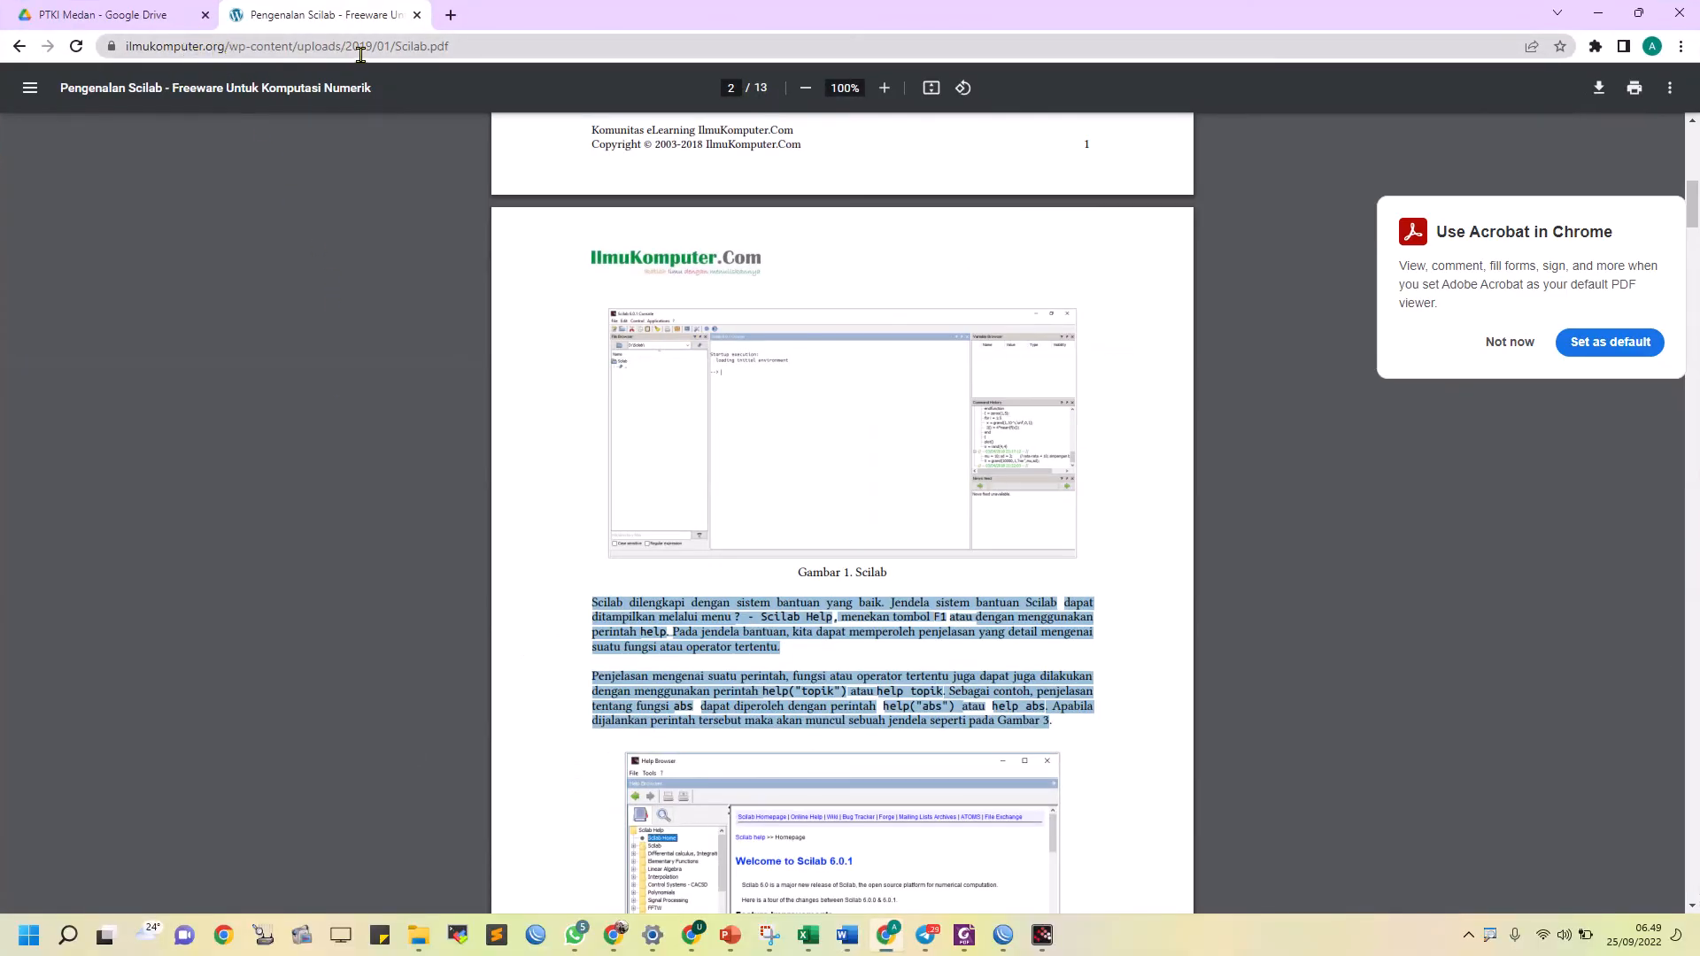
click(404, 50)
key(ctrl+c)
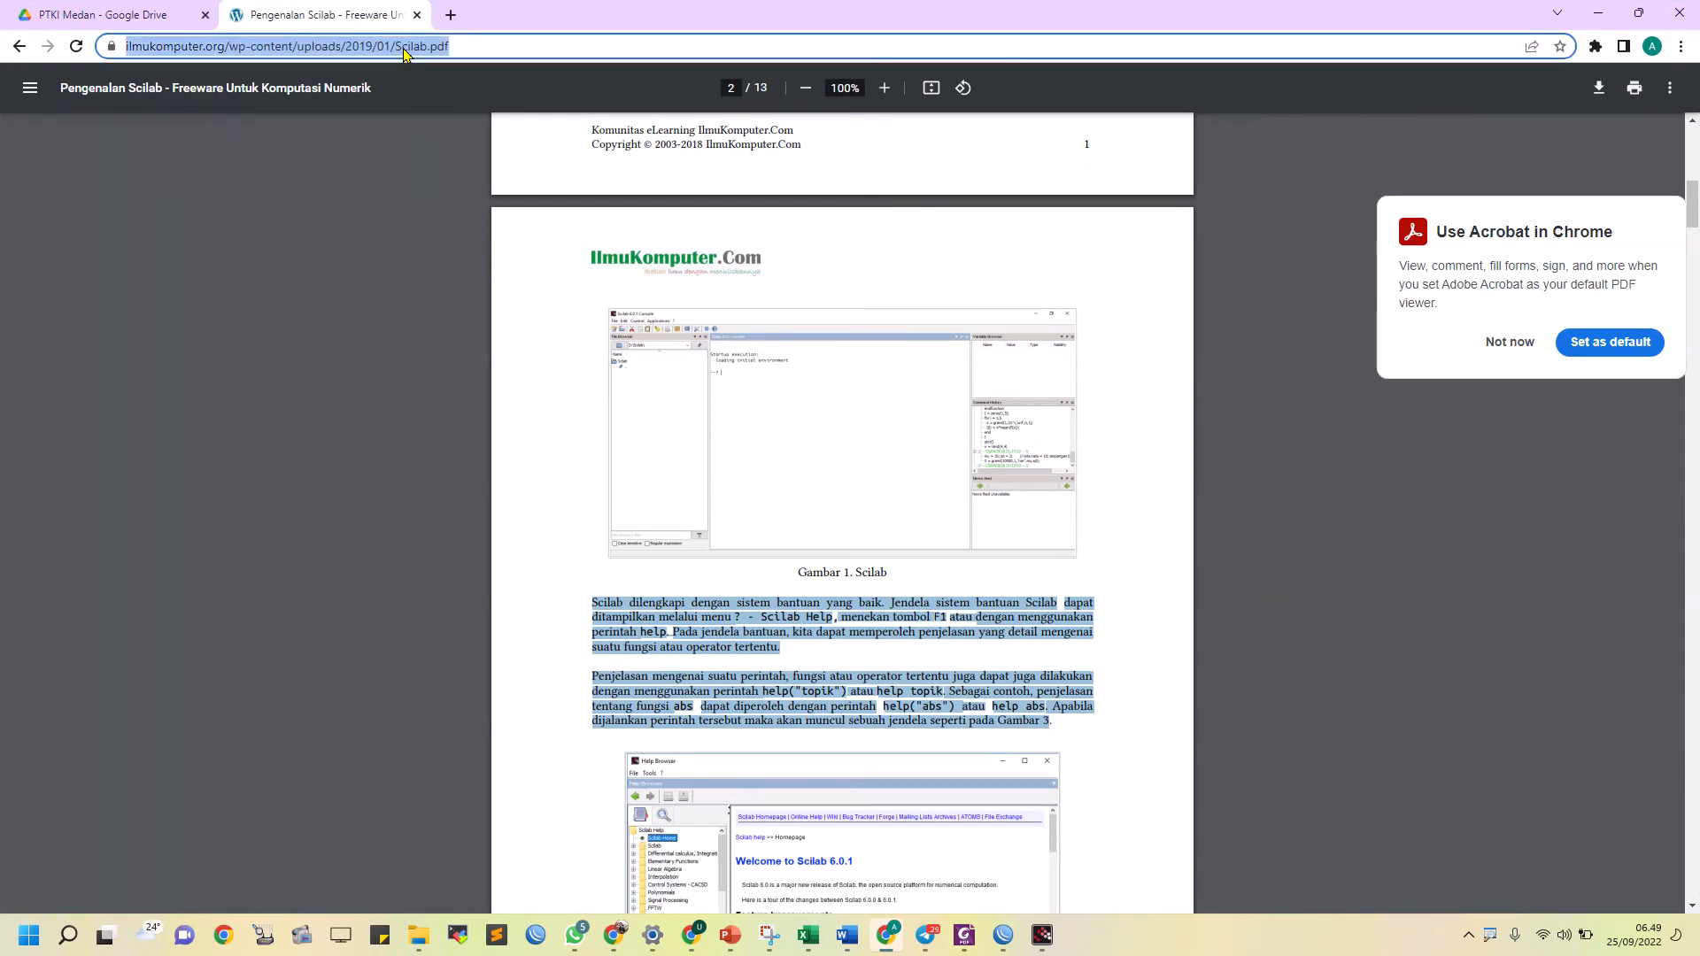
click(1598, 13)
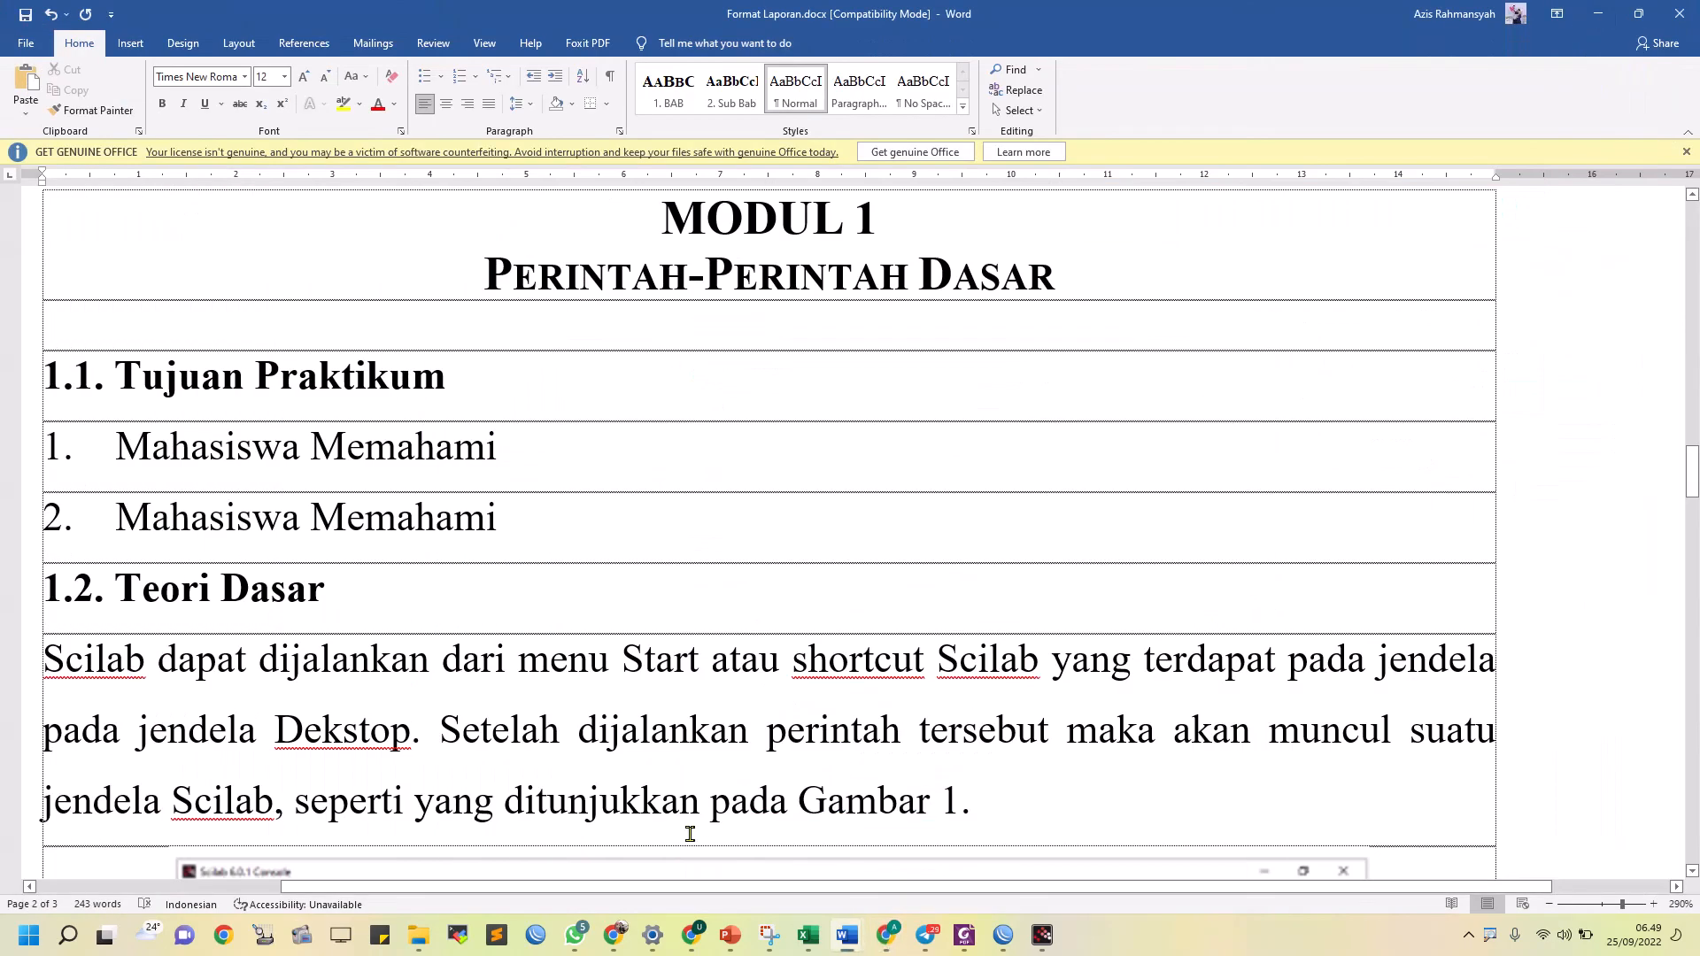
scroll(460, 577, down, 15)
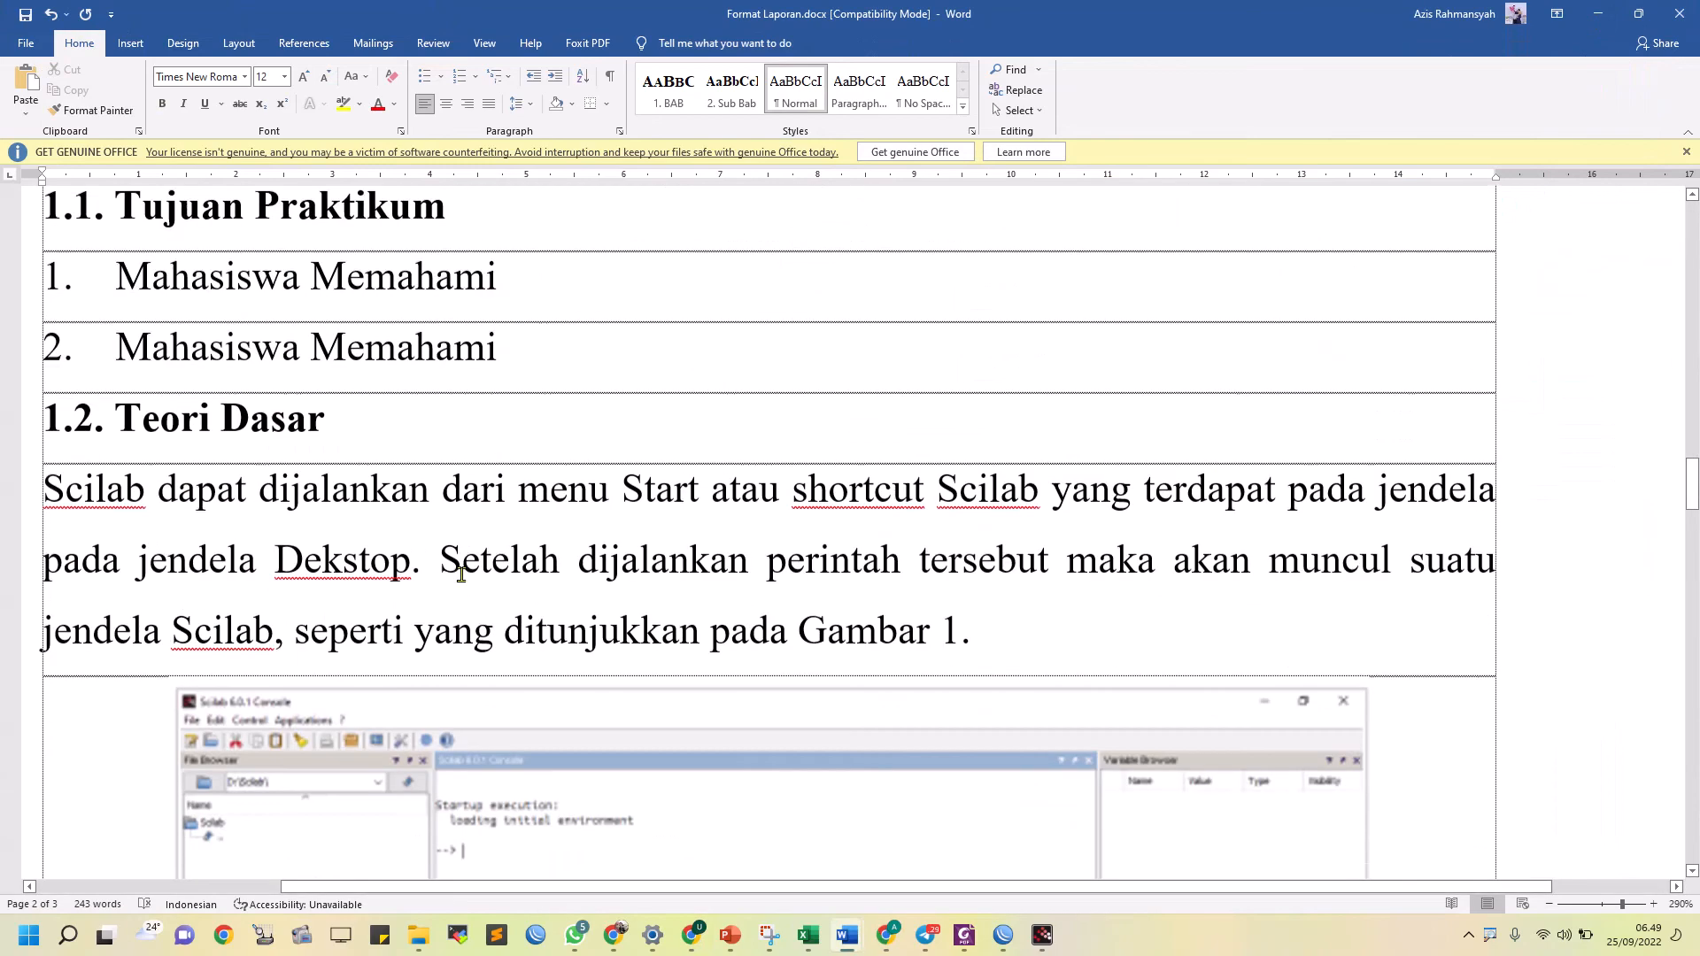
scroll(461, 575, down, 5)
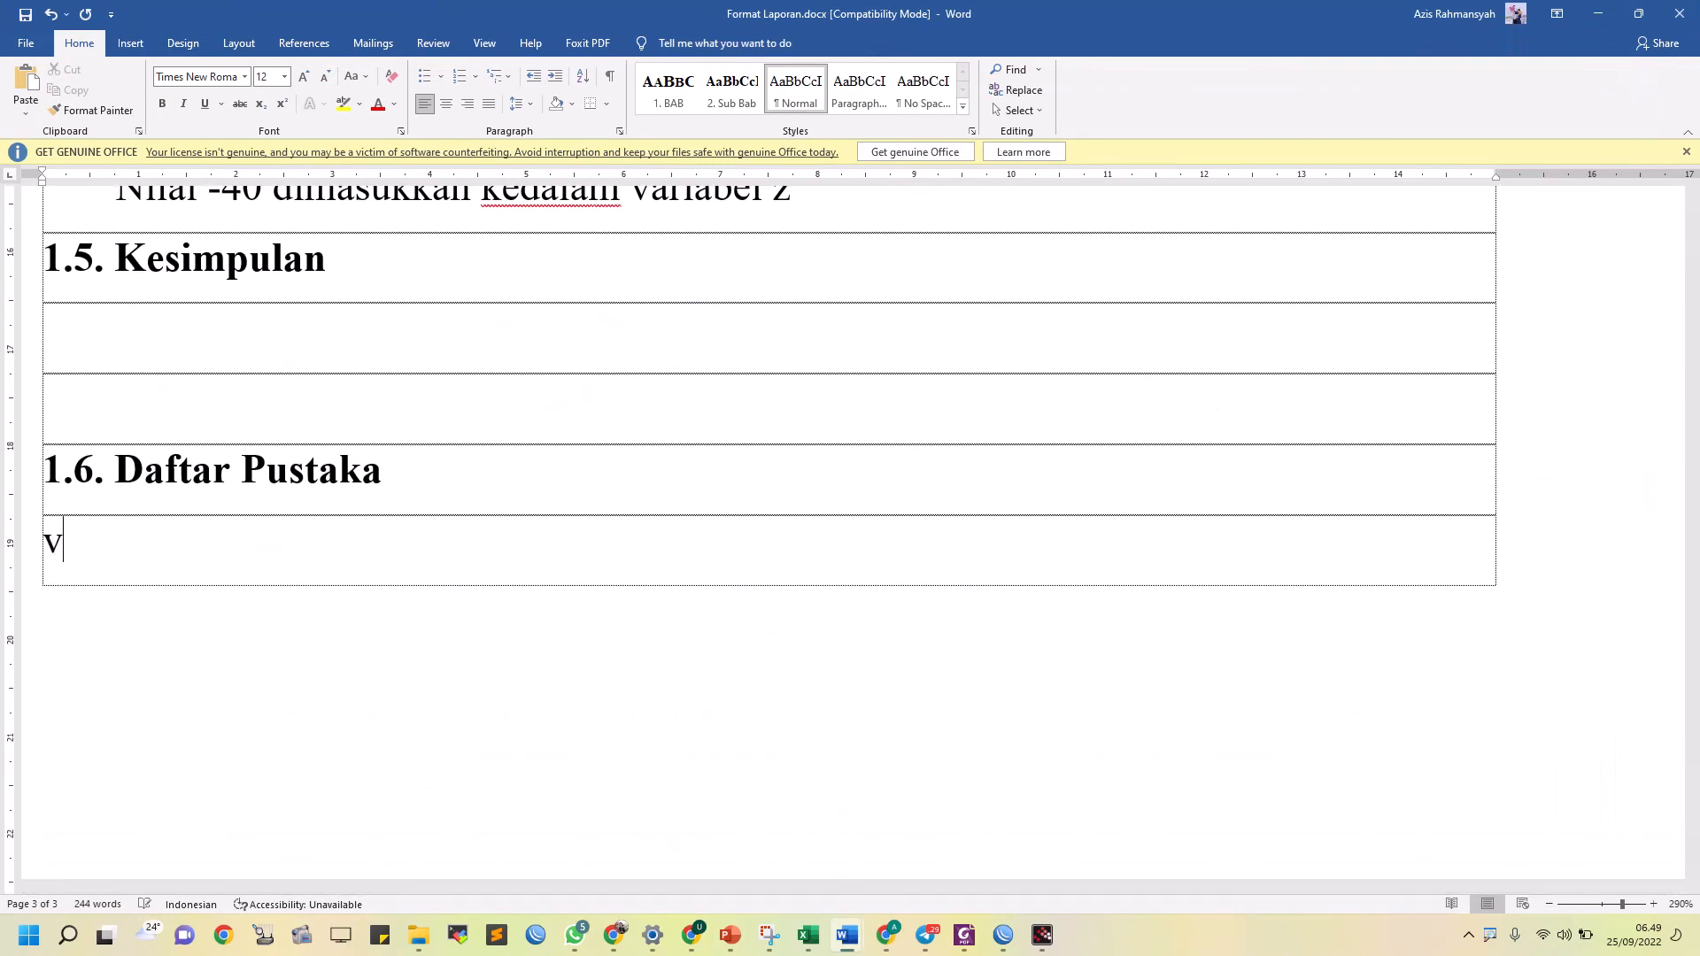
key(ctrl+v)
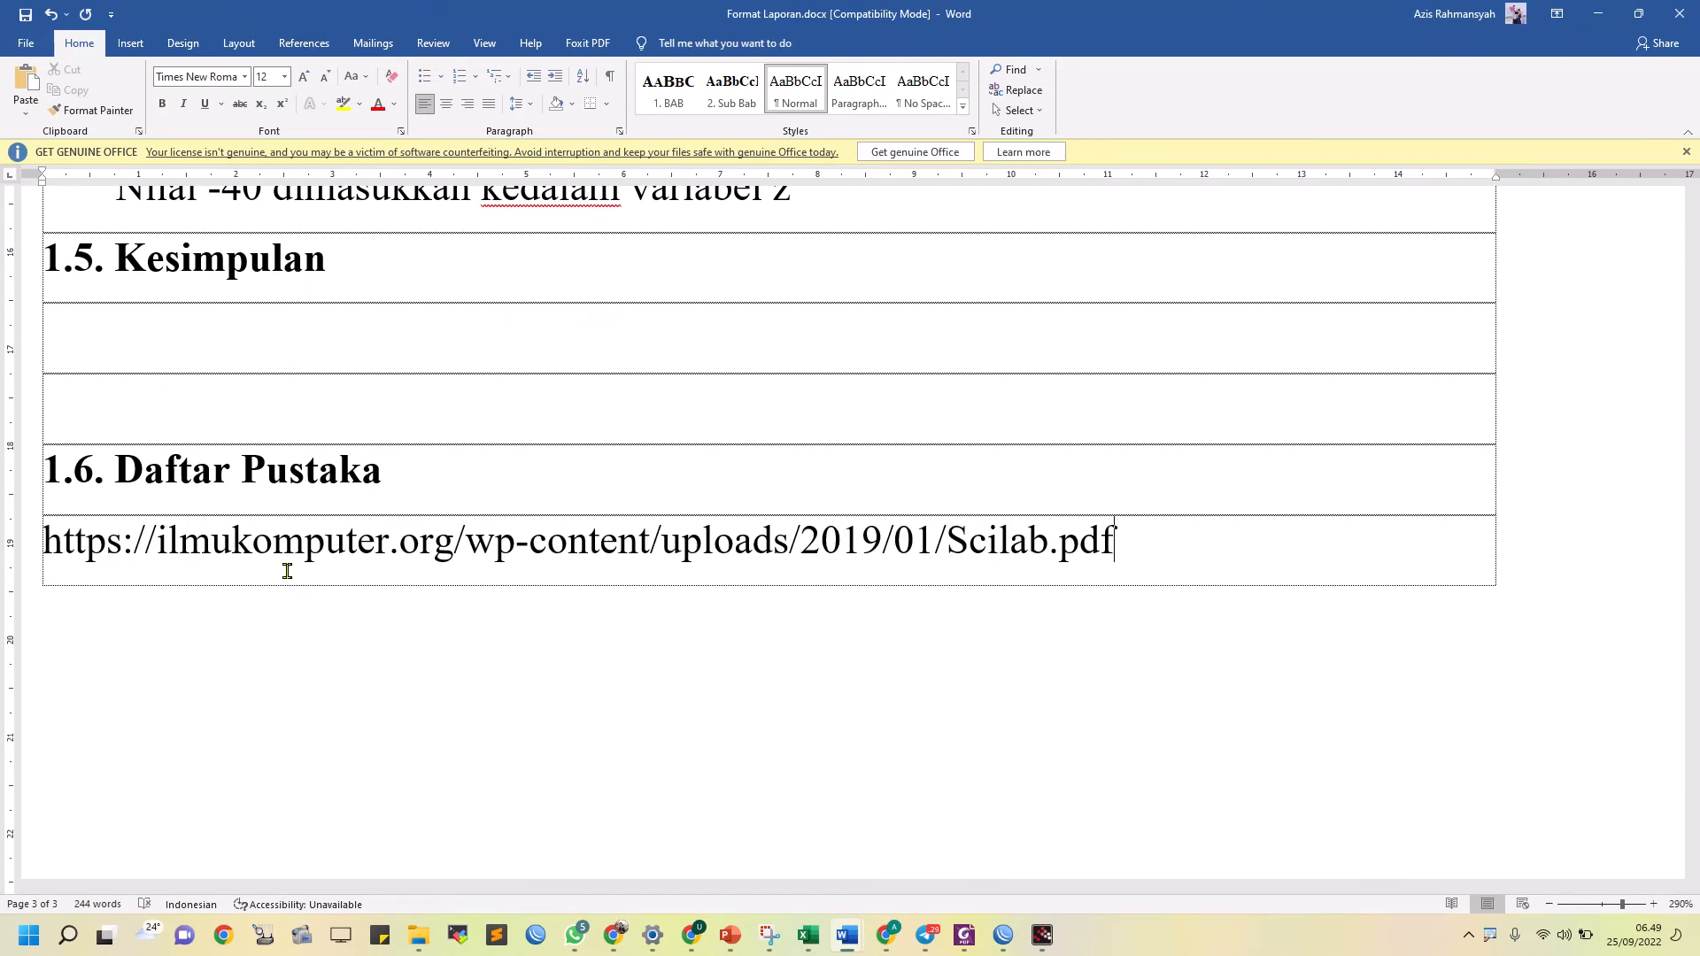
Insert an empty line below GRUP in the DISUSUN OLEH block of the cover page
scroll(287, 571, up, 12)
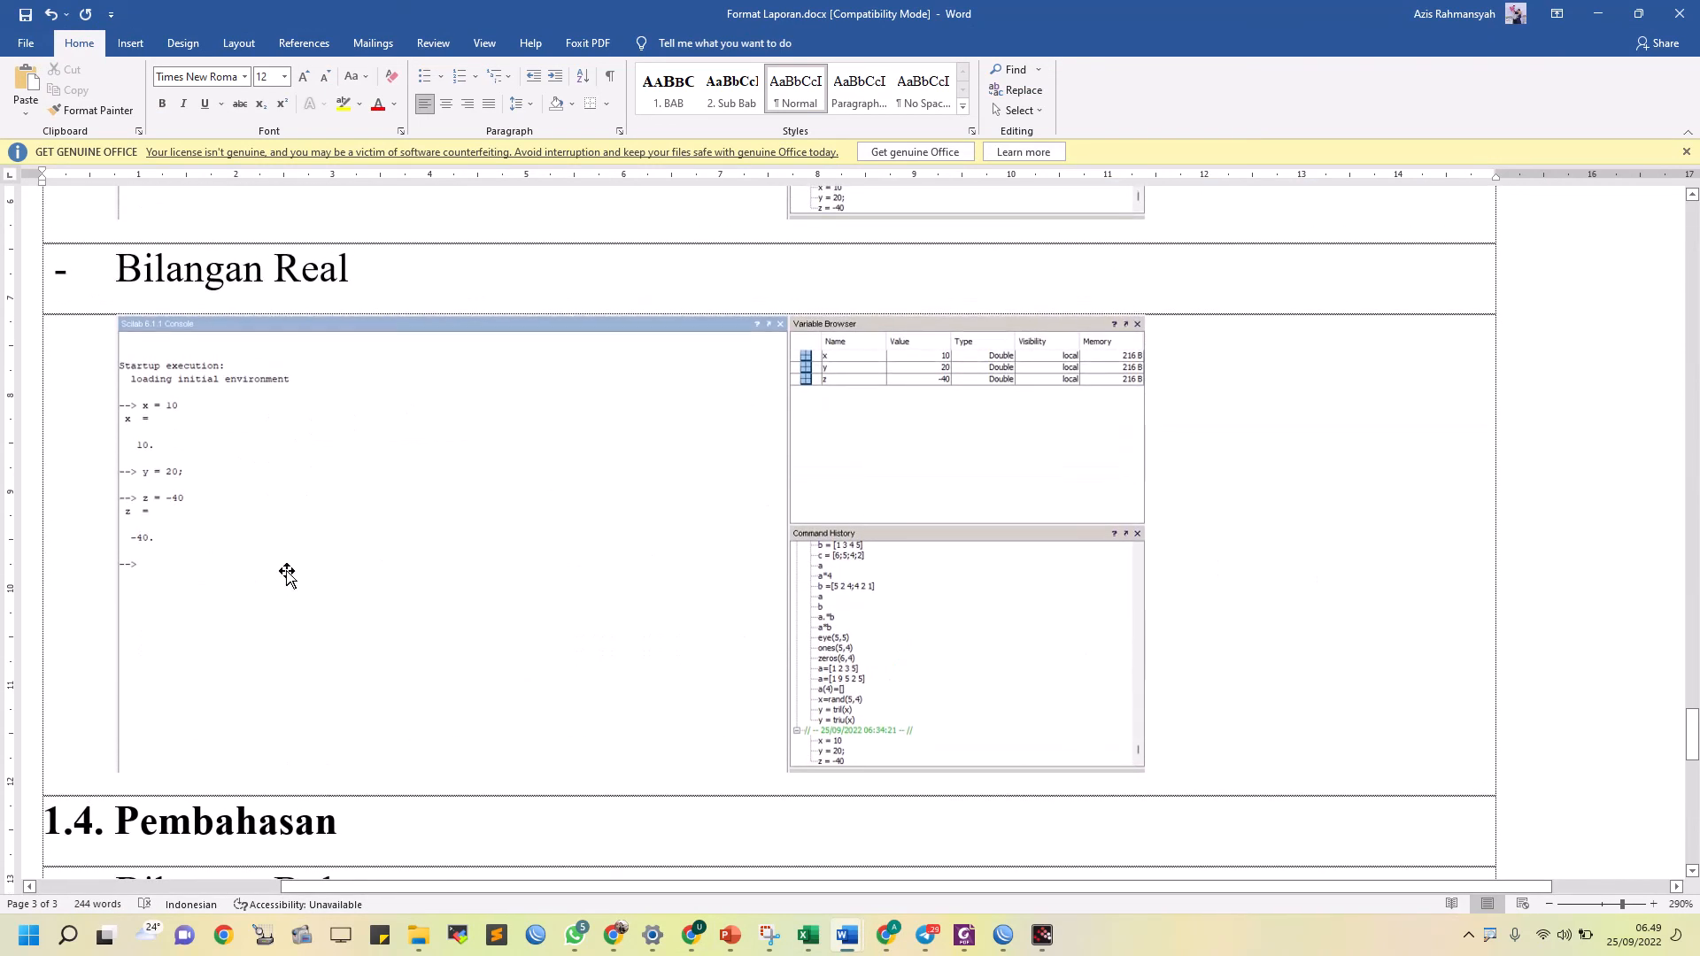
scroll(595, 494, down, 11)
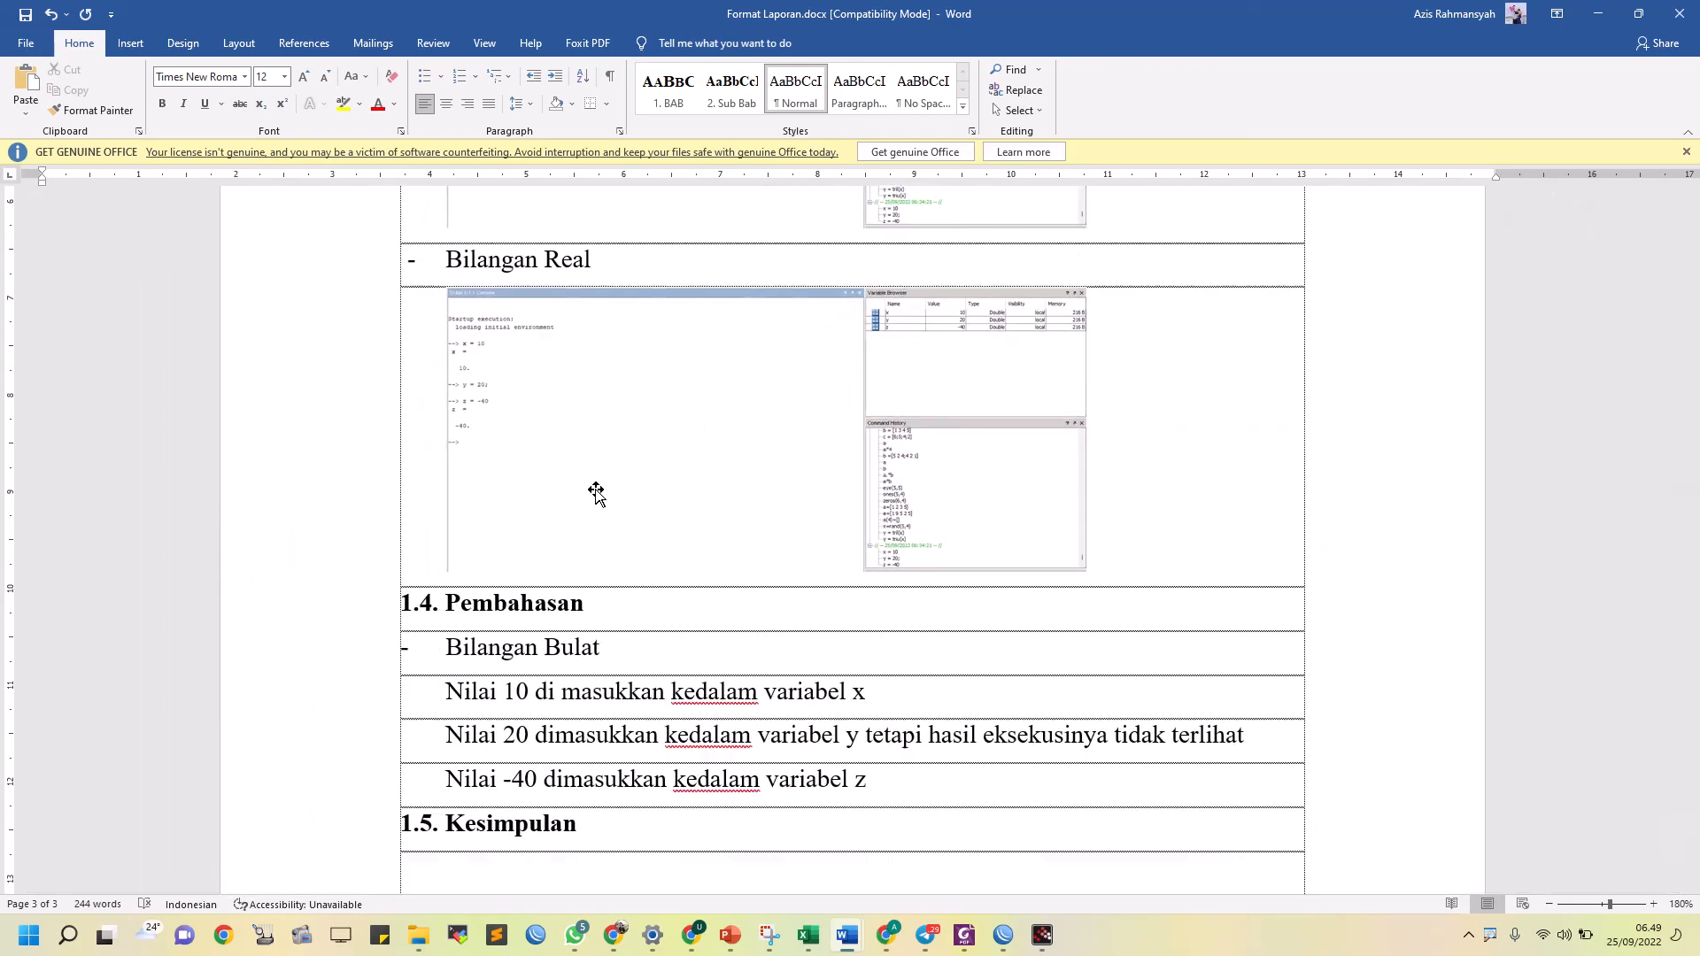
scroll(595, 493, up, 20)
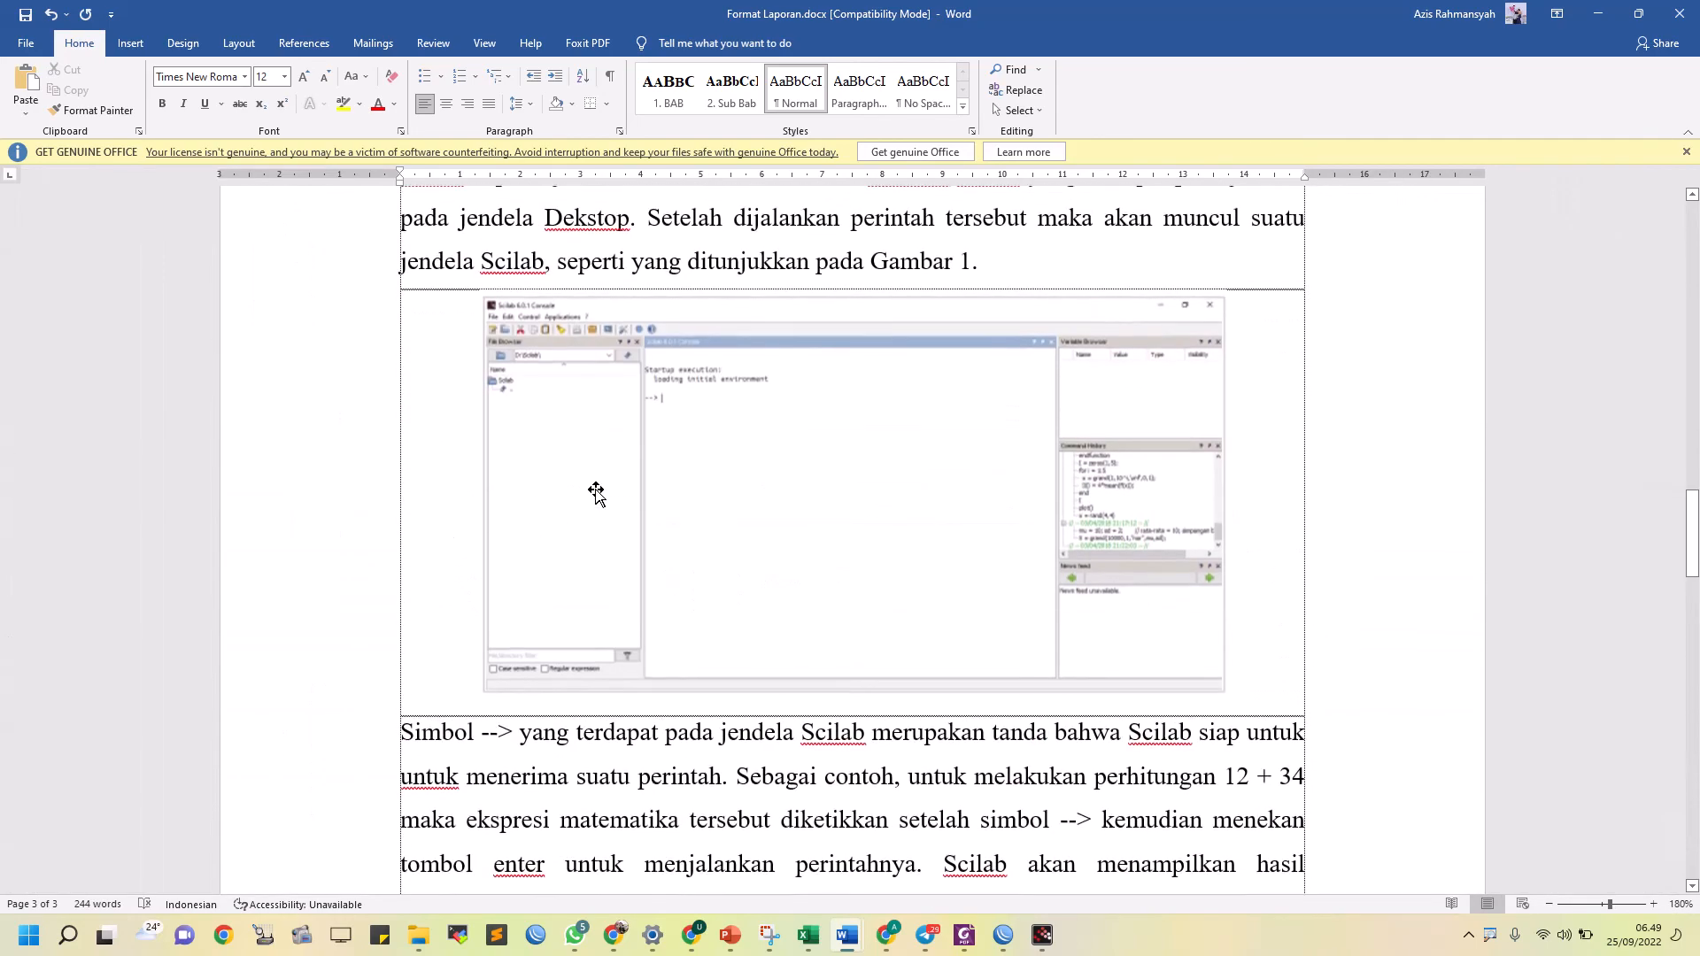
scroll(595, 493, up, 10)
scroll(595, 493, down, 5)
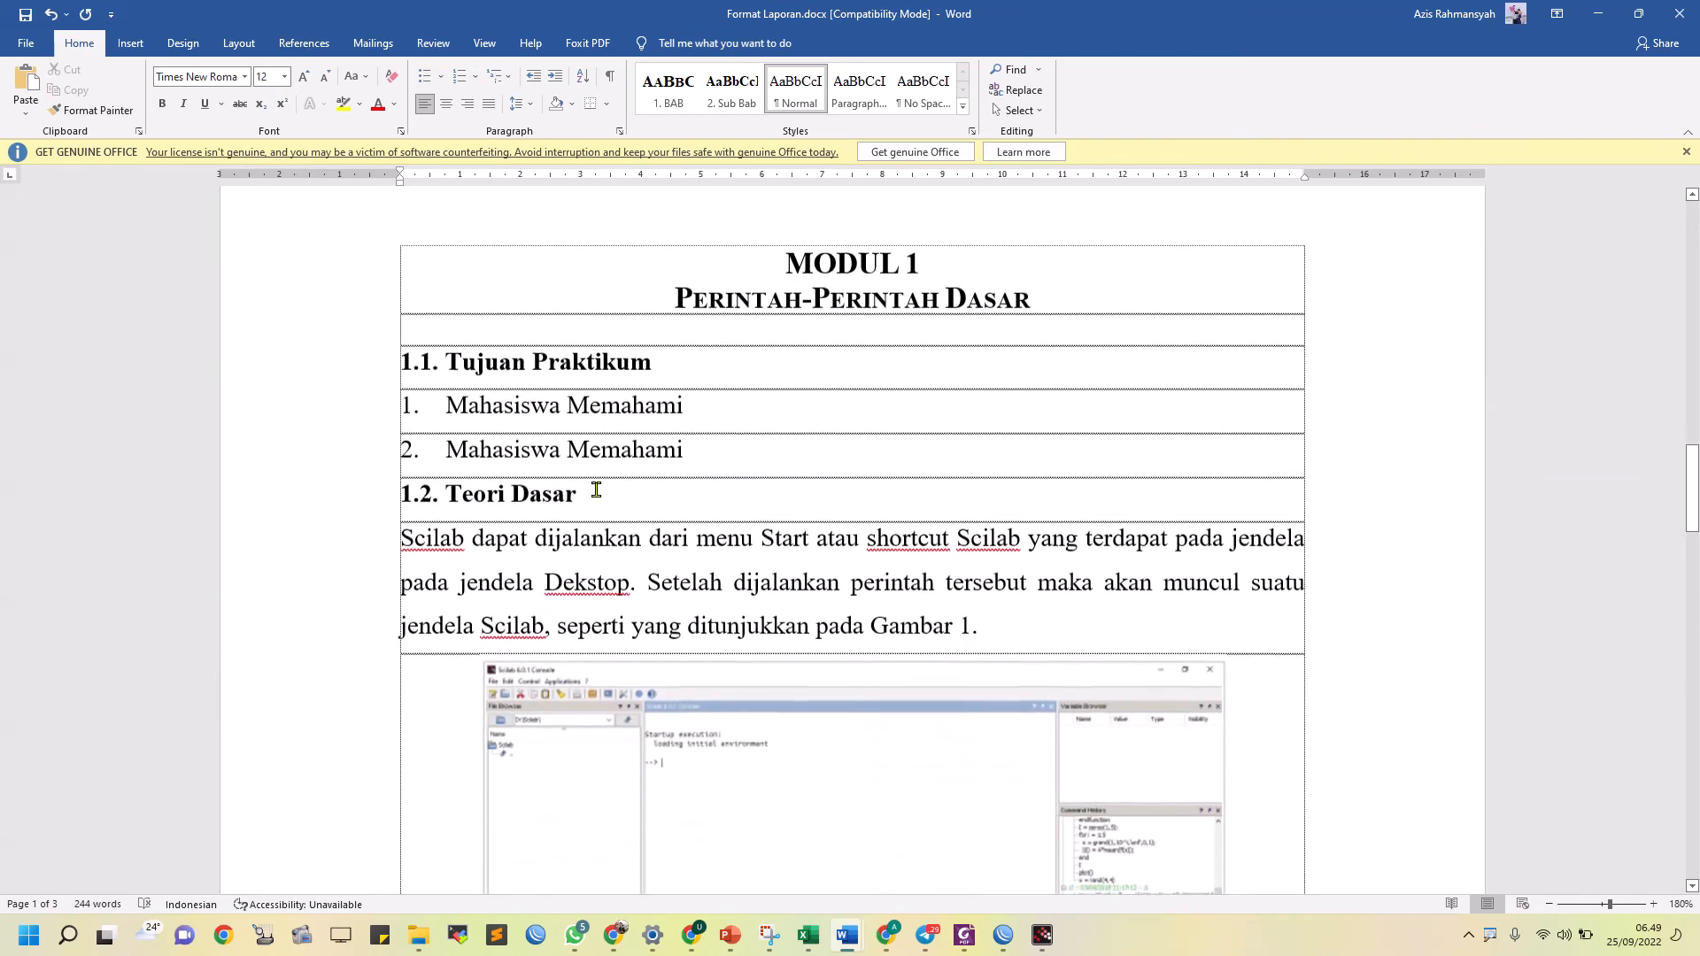
scroll(596, 490, up, 10)
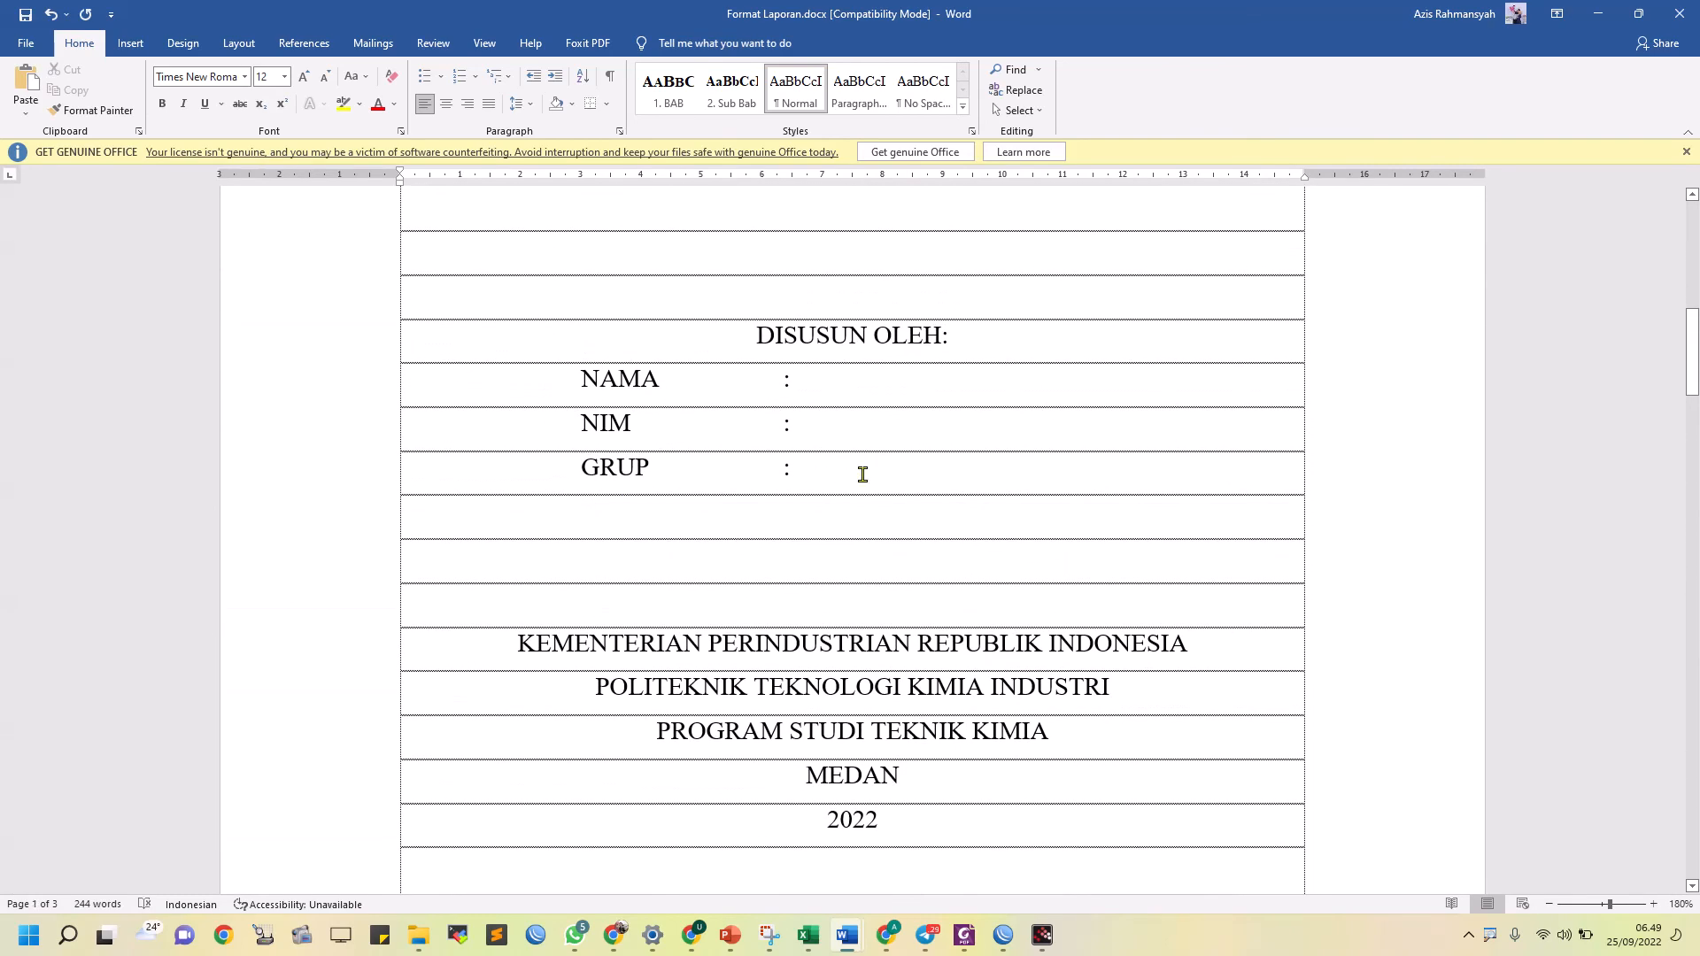
click(862, 474)
key(Return)
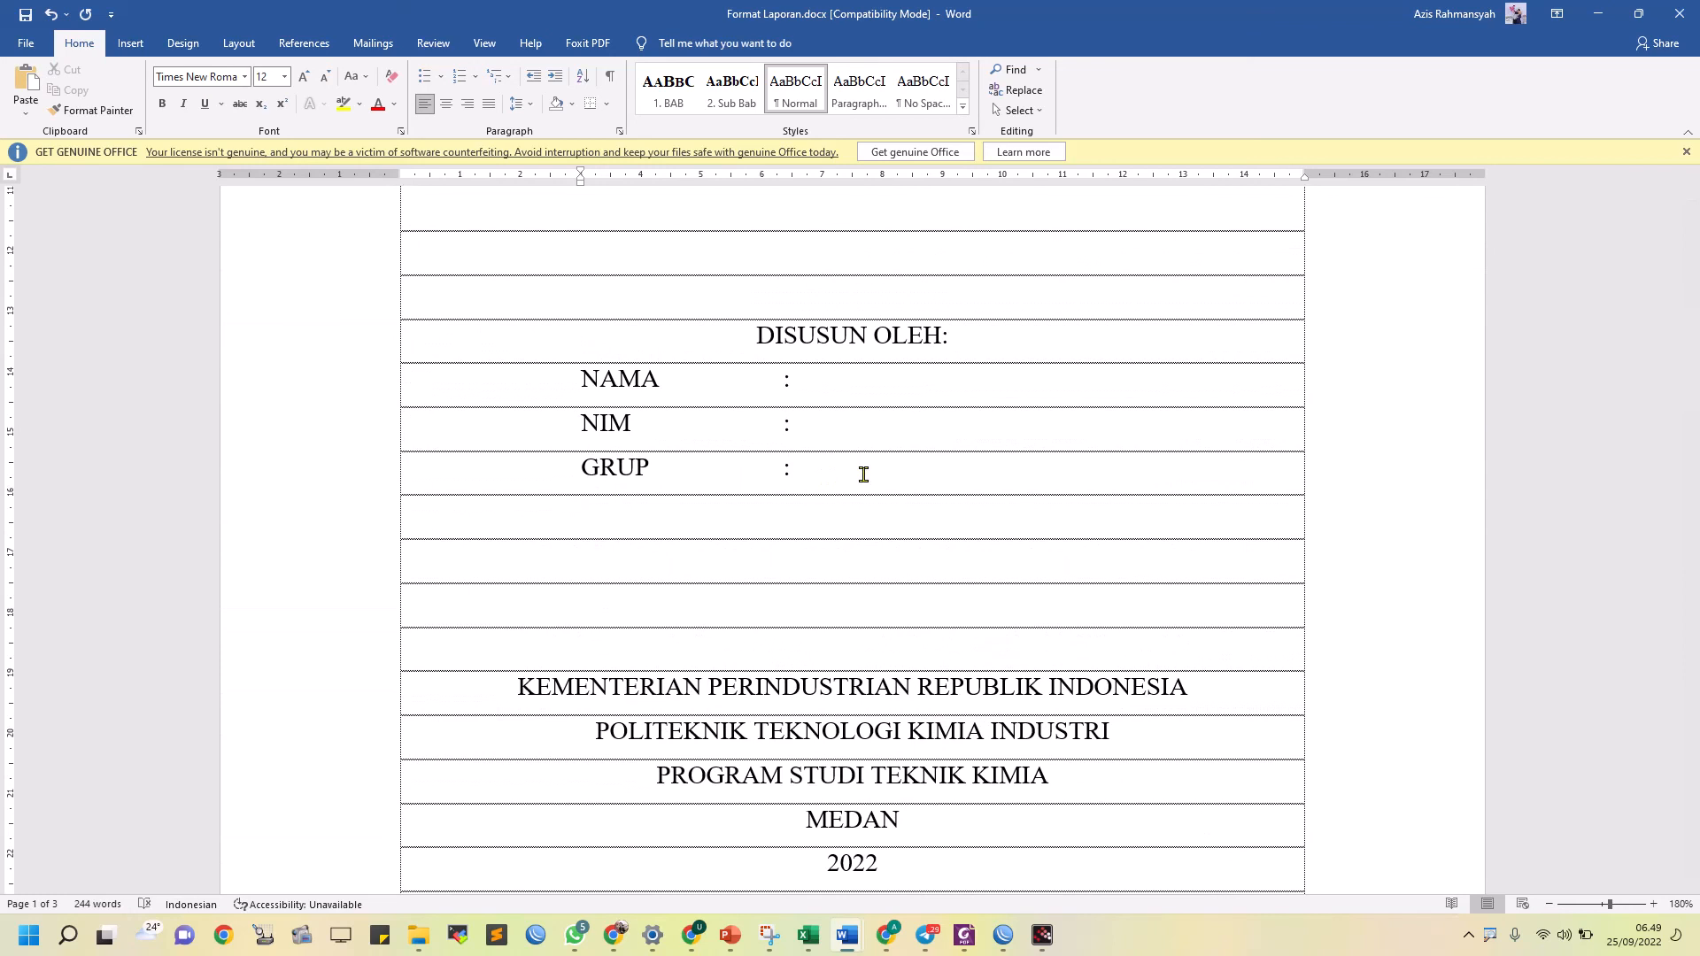
Write "TANGGAL PRAKTIKUM" followed by a tabbed colon on the empty line below GRUP
text(t)
key(BackSpace)
text(TANGGAL pRAKT)
key(BackSpace)
key(BackSpace)
key(BackSpace)
key(BackSpace)
key(BackSpace)
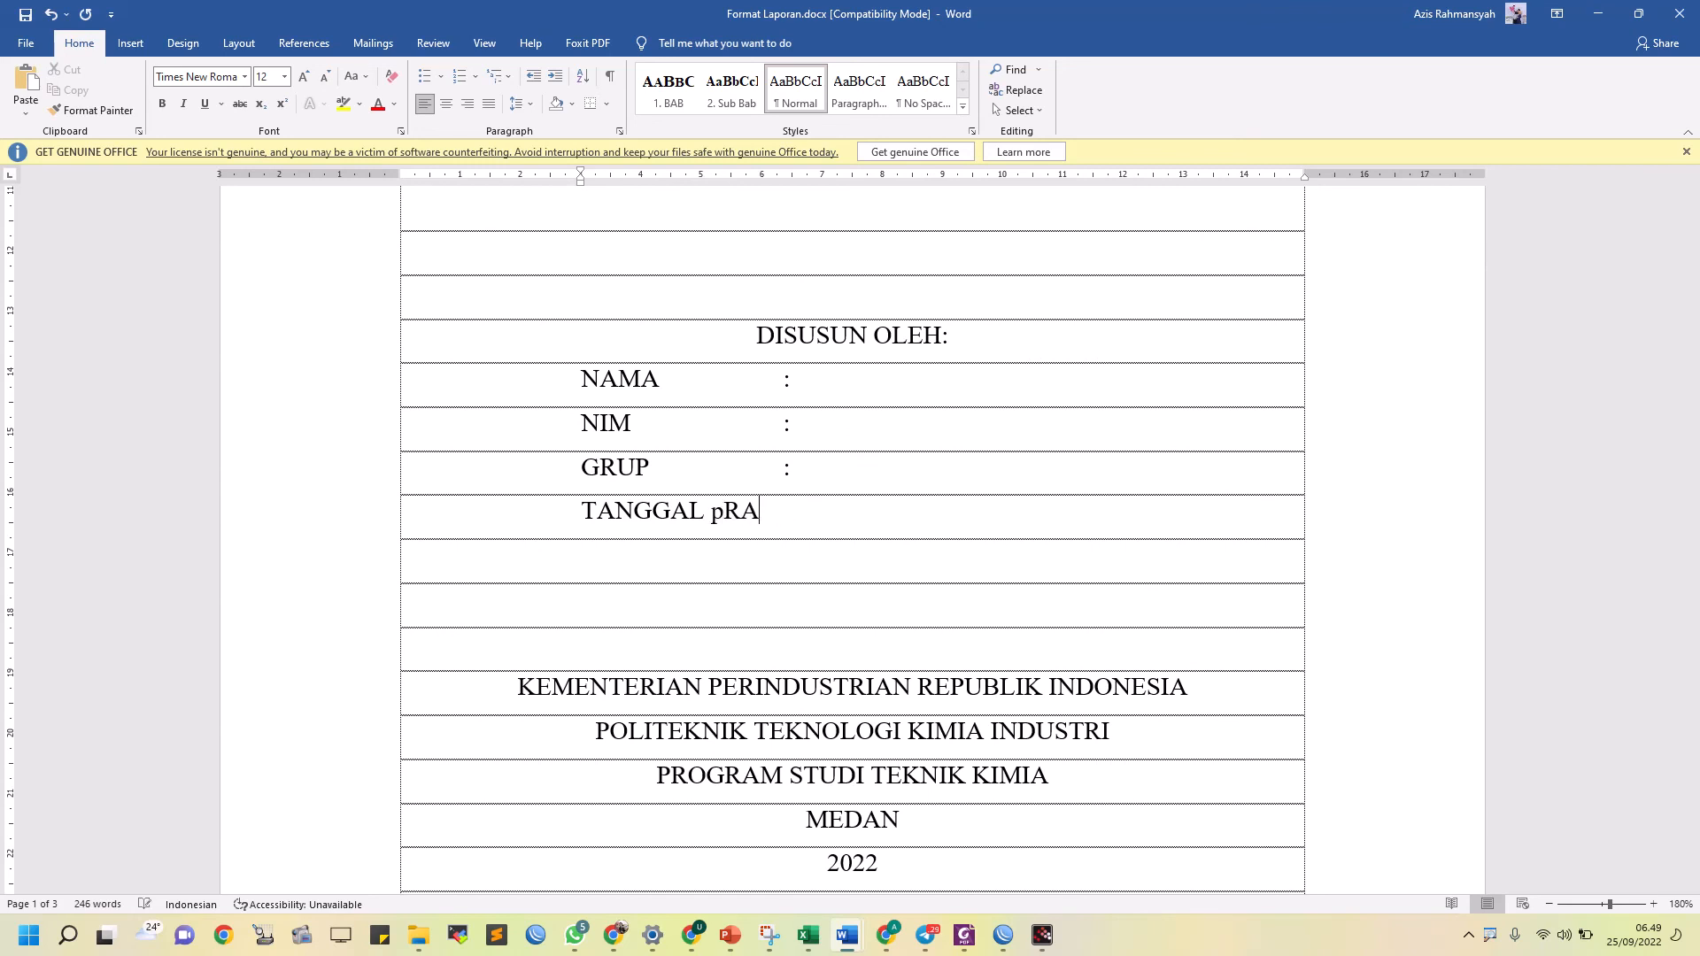
text(RAKTI)
key(BackSpace)
key(BackSpace)
key(BackSpace)
key(BackSpace)
key(BackSpace)
text(PRAKTIKUM :)
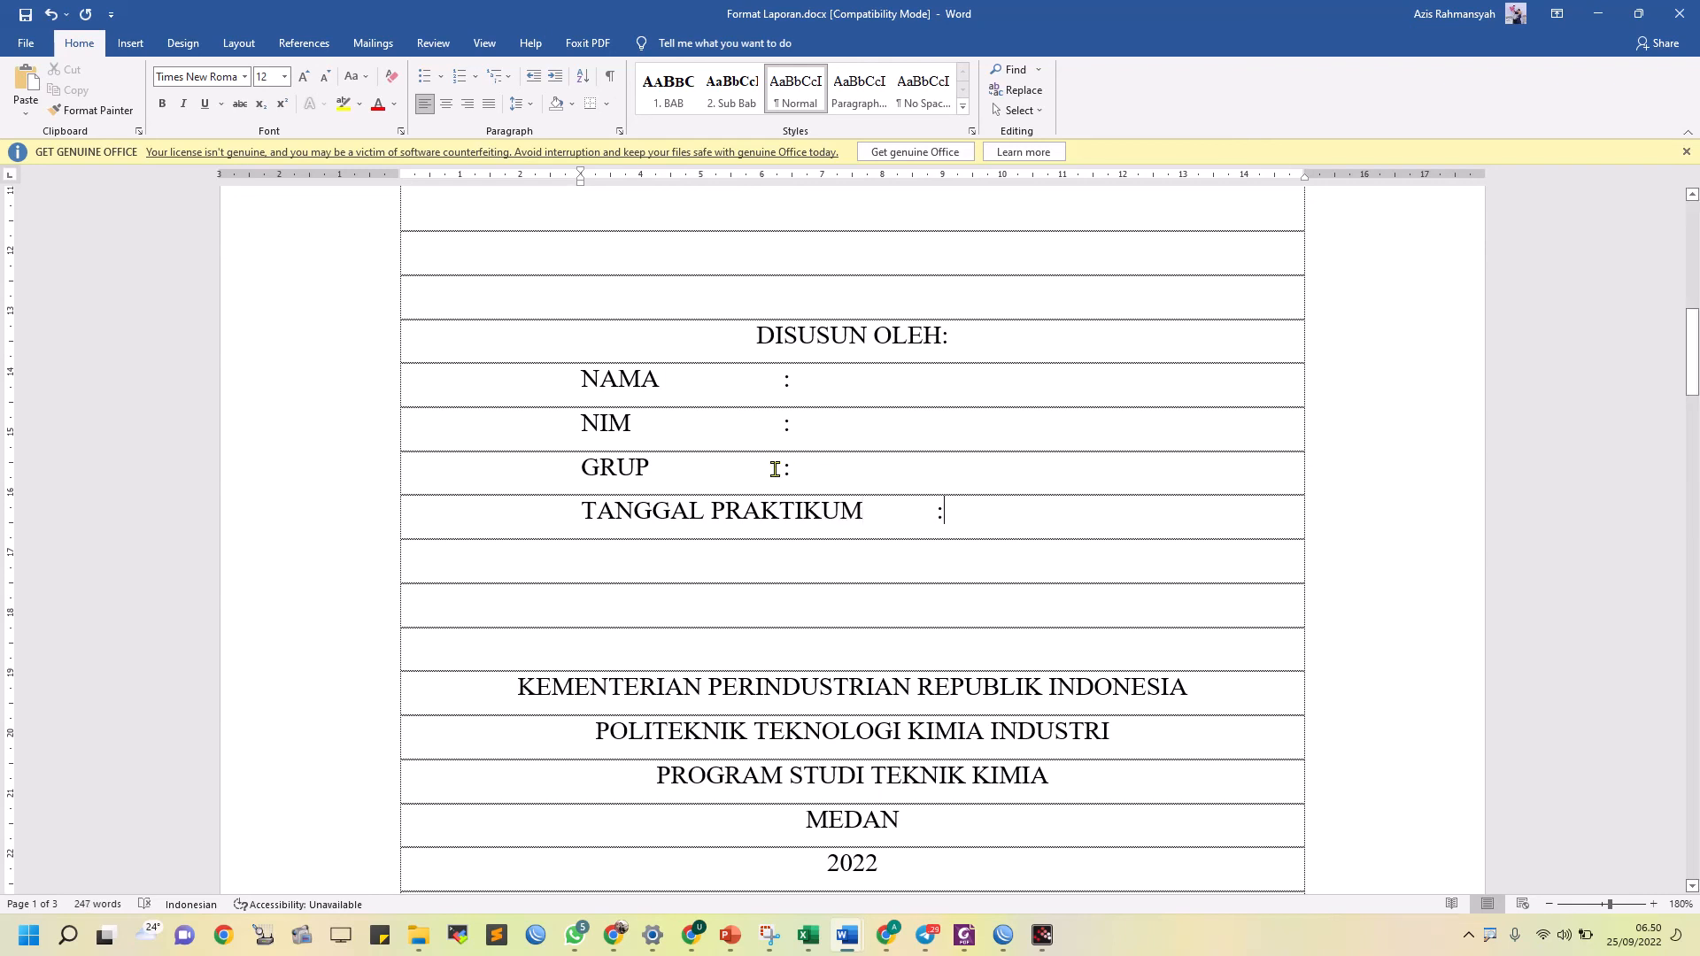
Shift the colons of the GRUP, NIM and NAMA lines one tab stop further along
click(853, 467)
click(785, 423)
click(777, 375)
key(Tab)
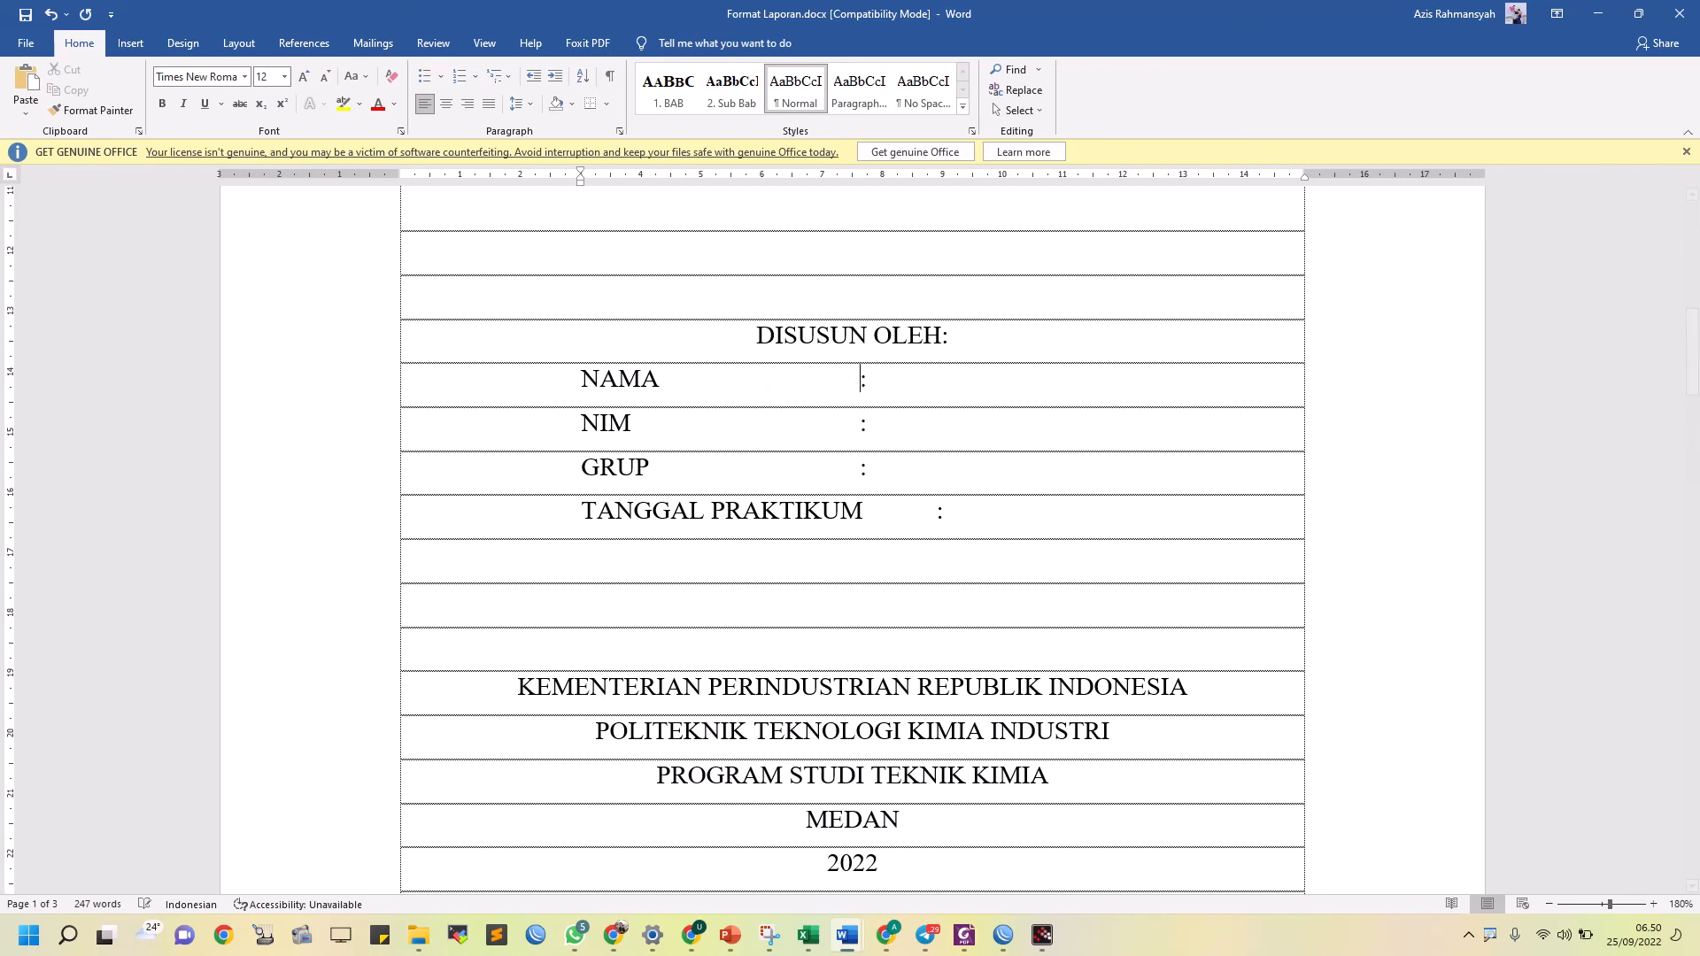
Change the cover label to title case, "Tanggal Praktikum", and align its colon with those of NAMA, NIM and GRUP
key(shift+Home)
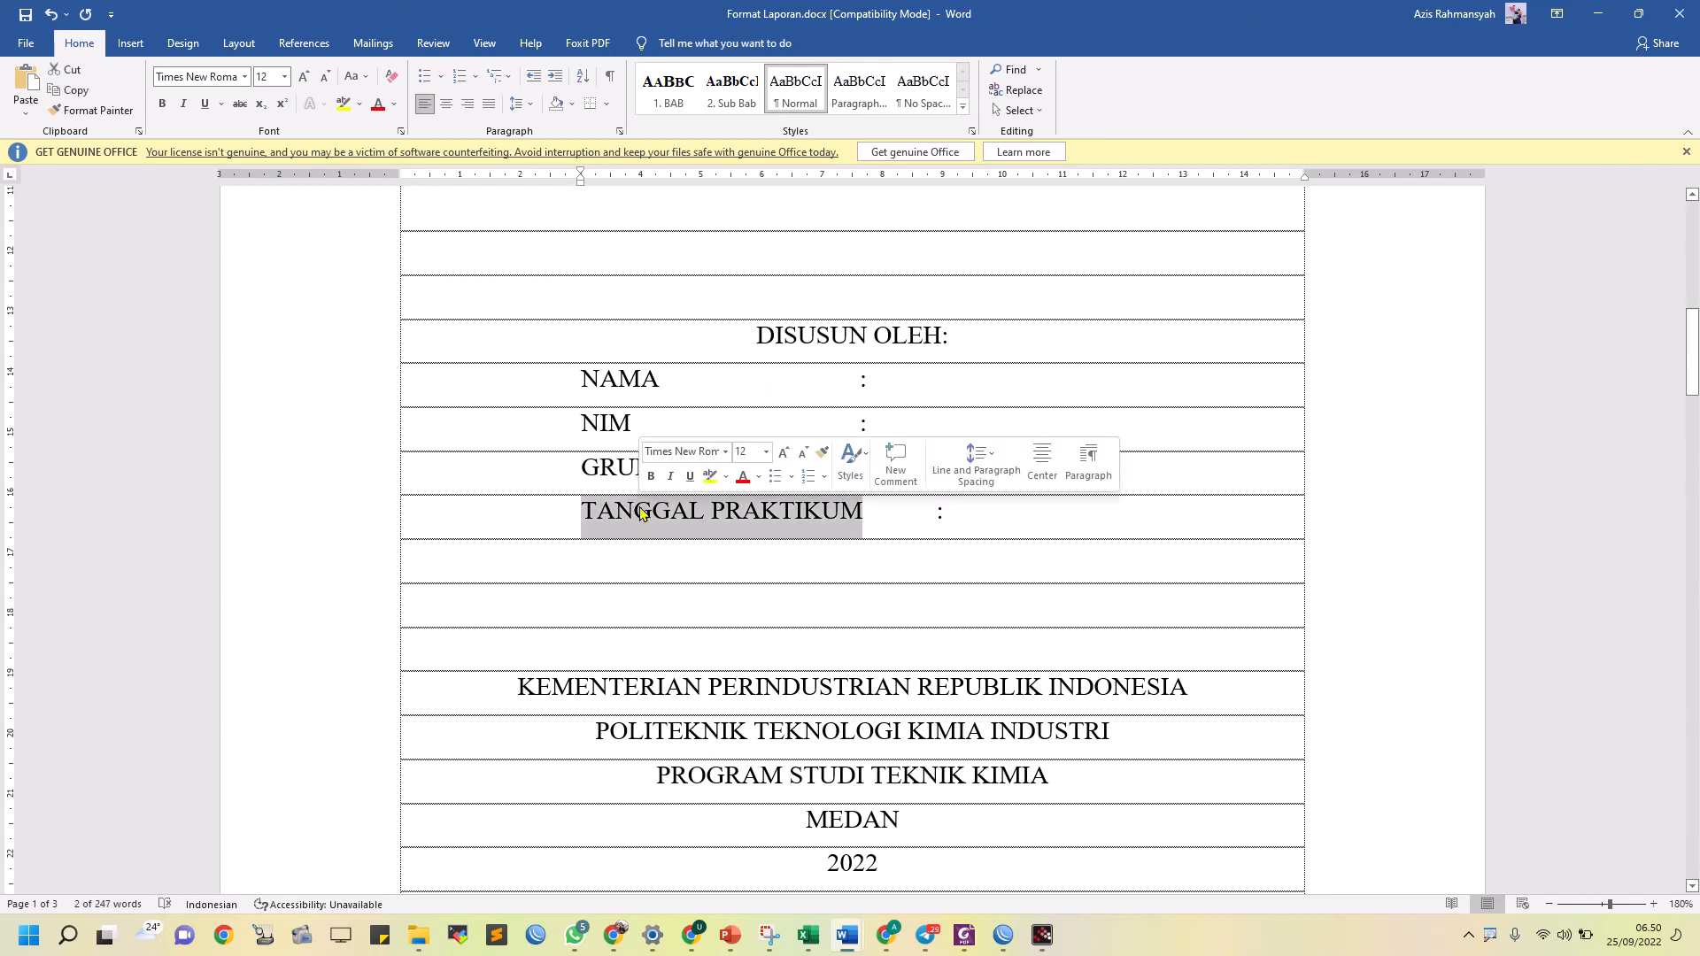
key(shift+F3)
key(shift+F3)
key(Right)
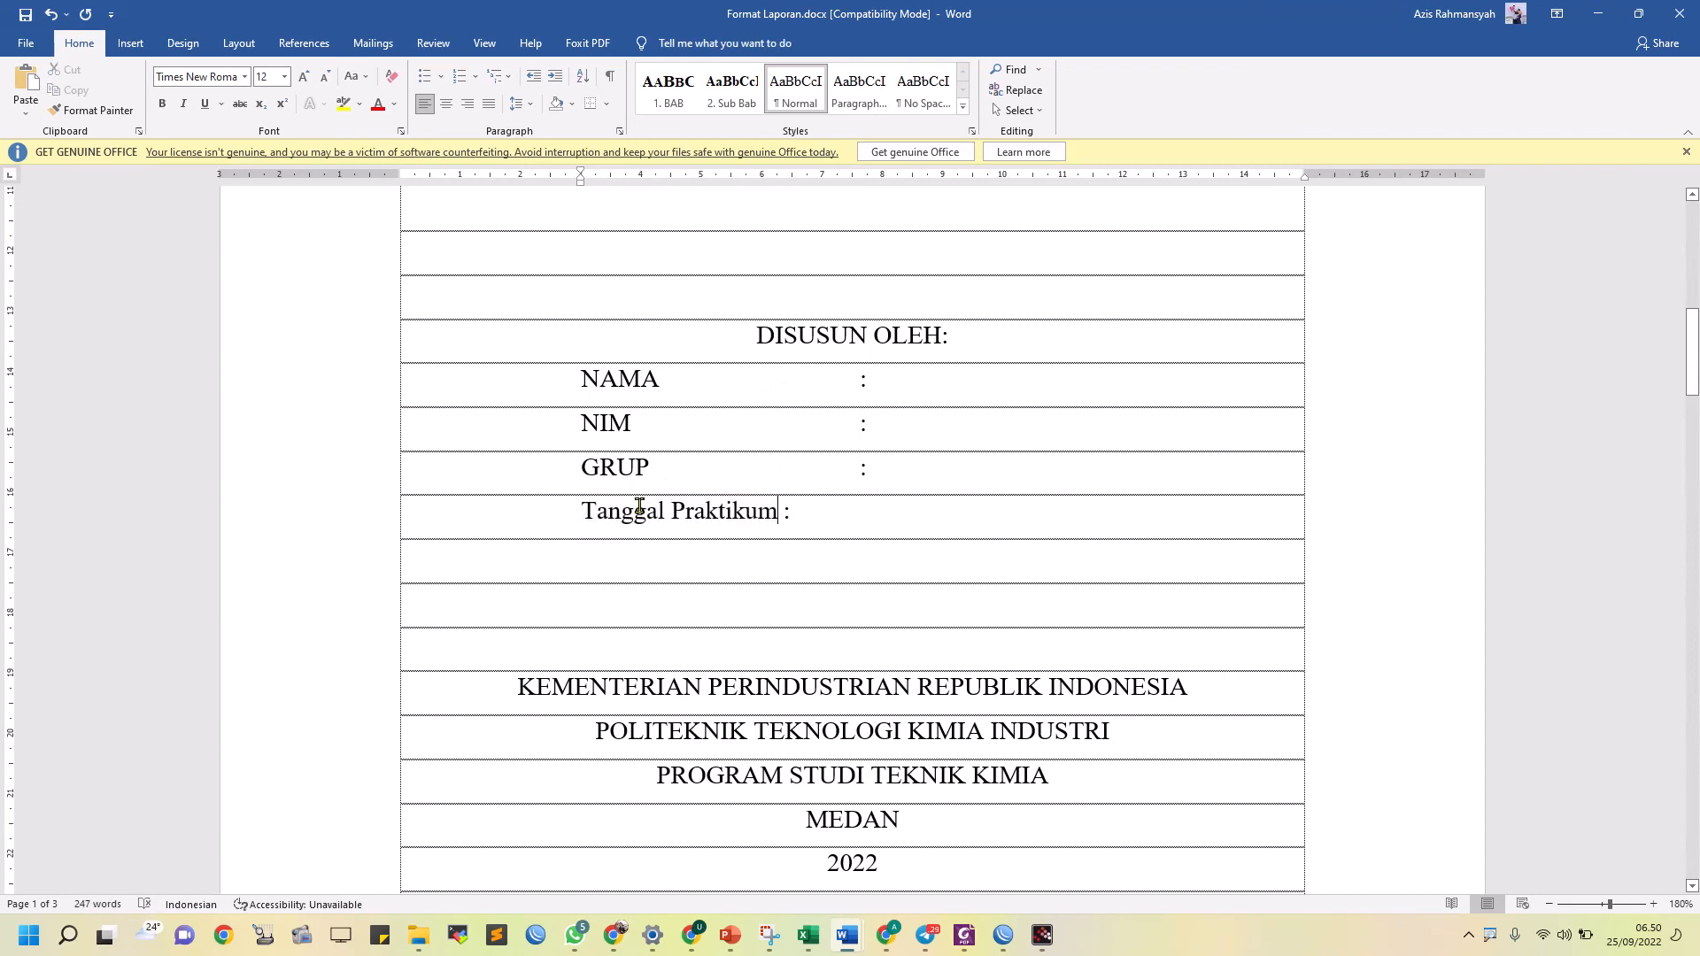
key(Right)
key(Tab)
scroll(733, 481, up, 3)
scroll(733, 480, down, 15)
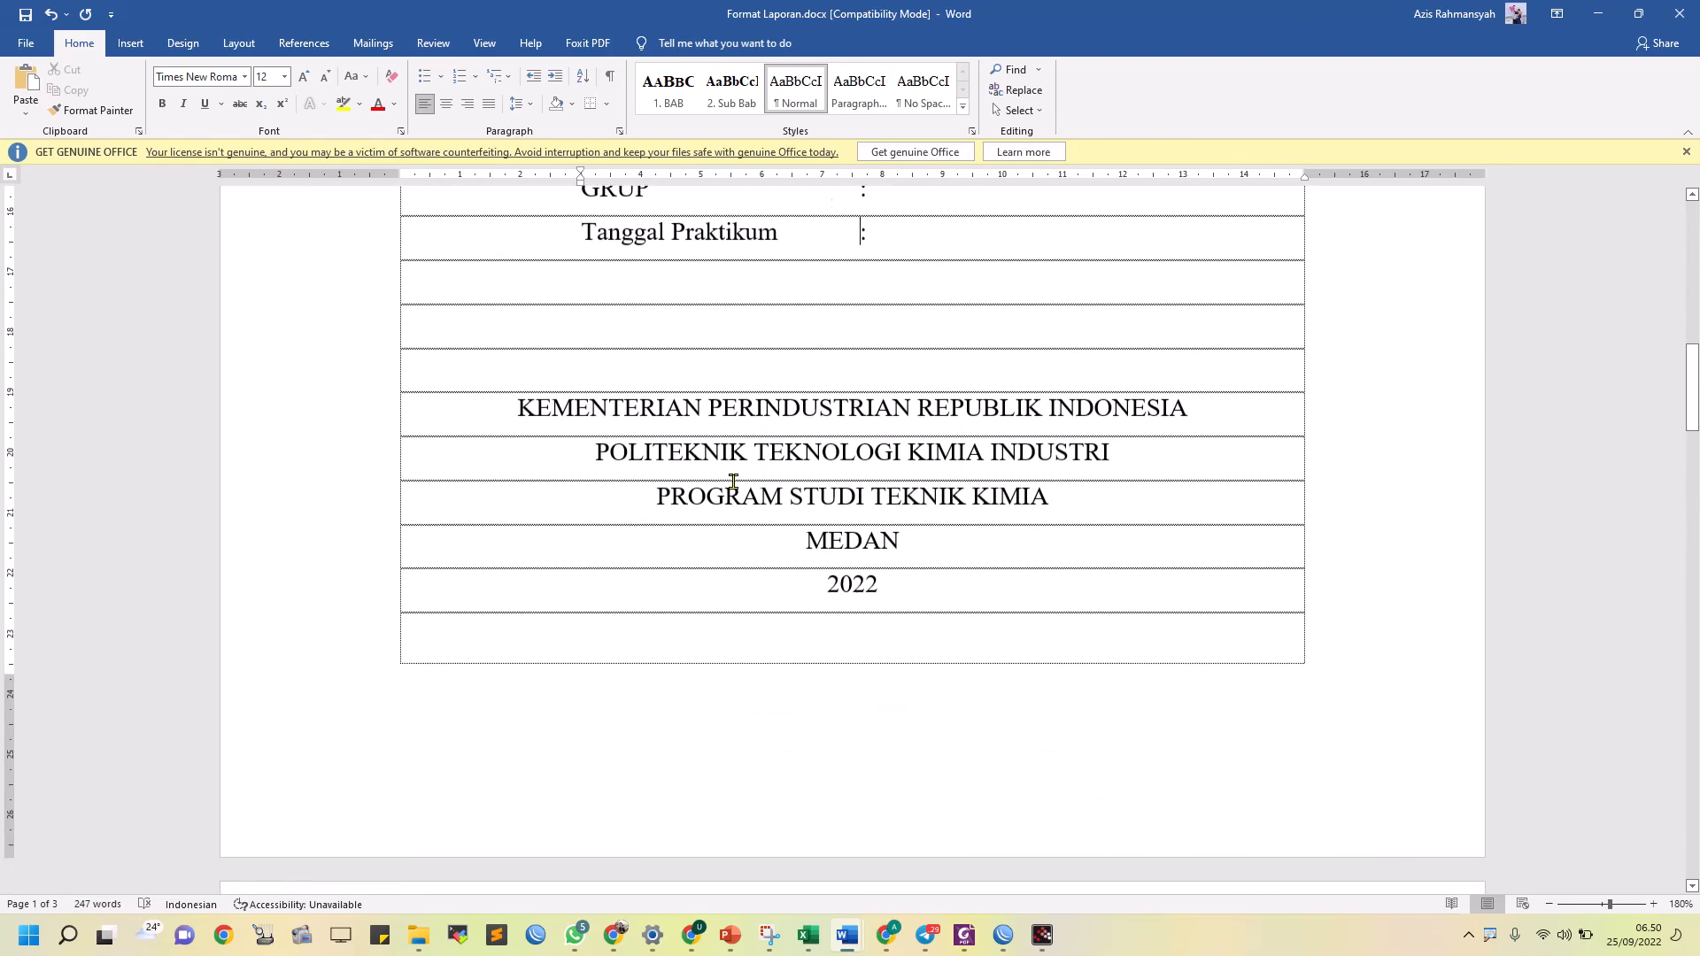
scroll(733, 481, down, 3)
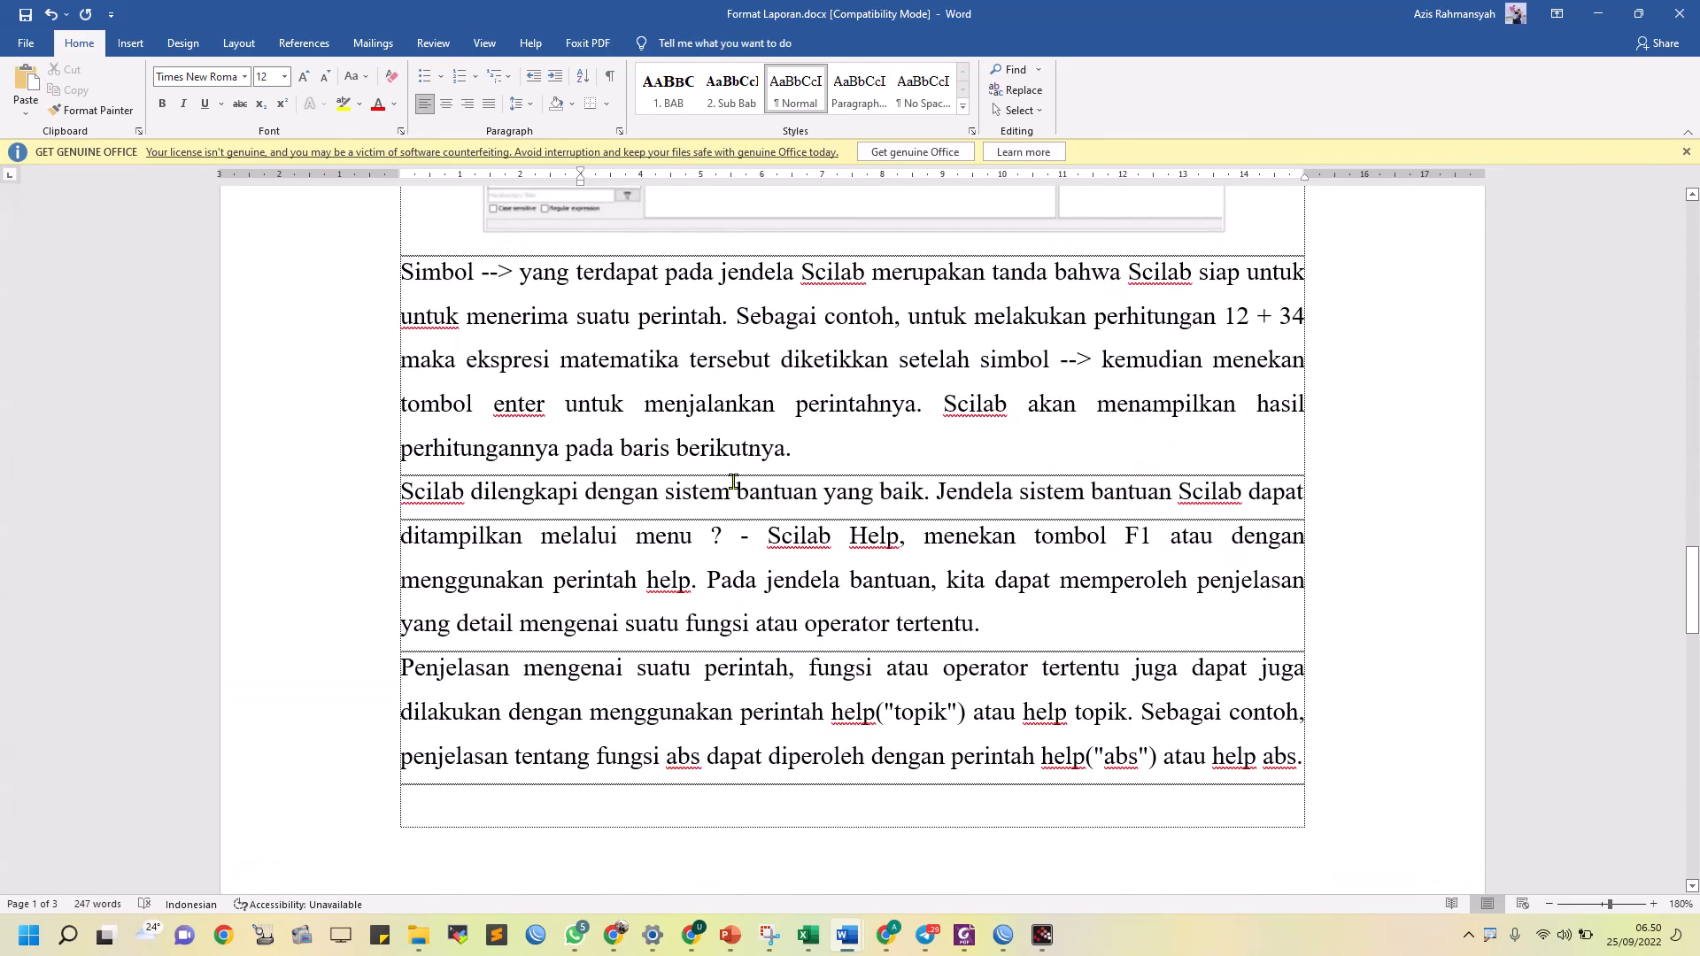
scroll(733, 481, up, 12)
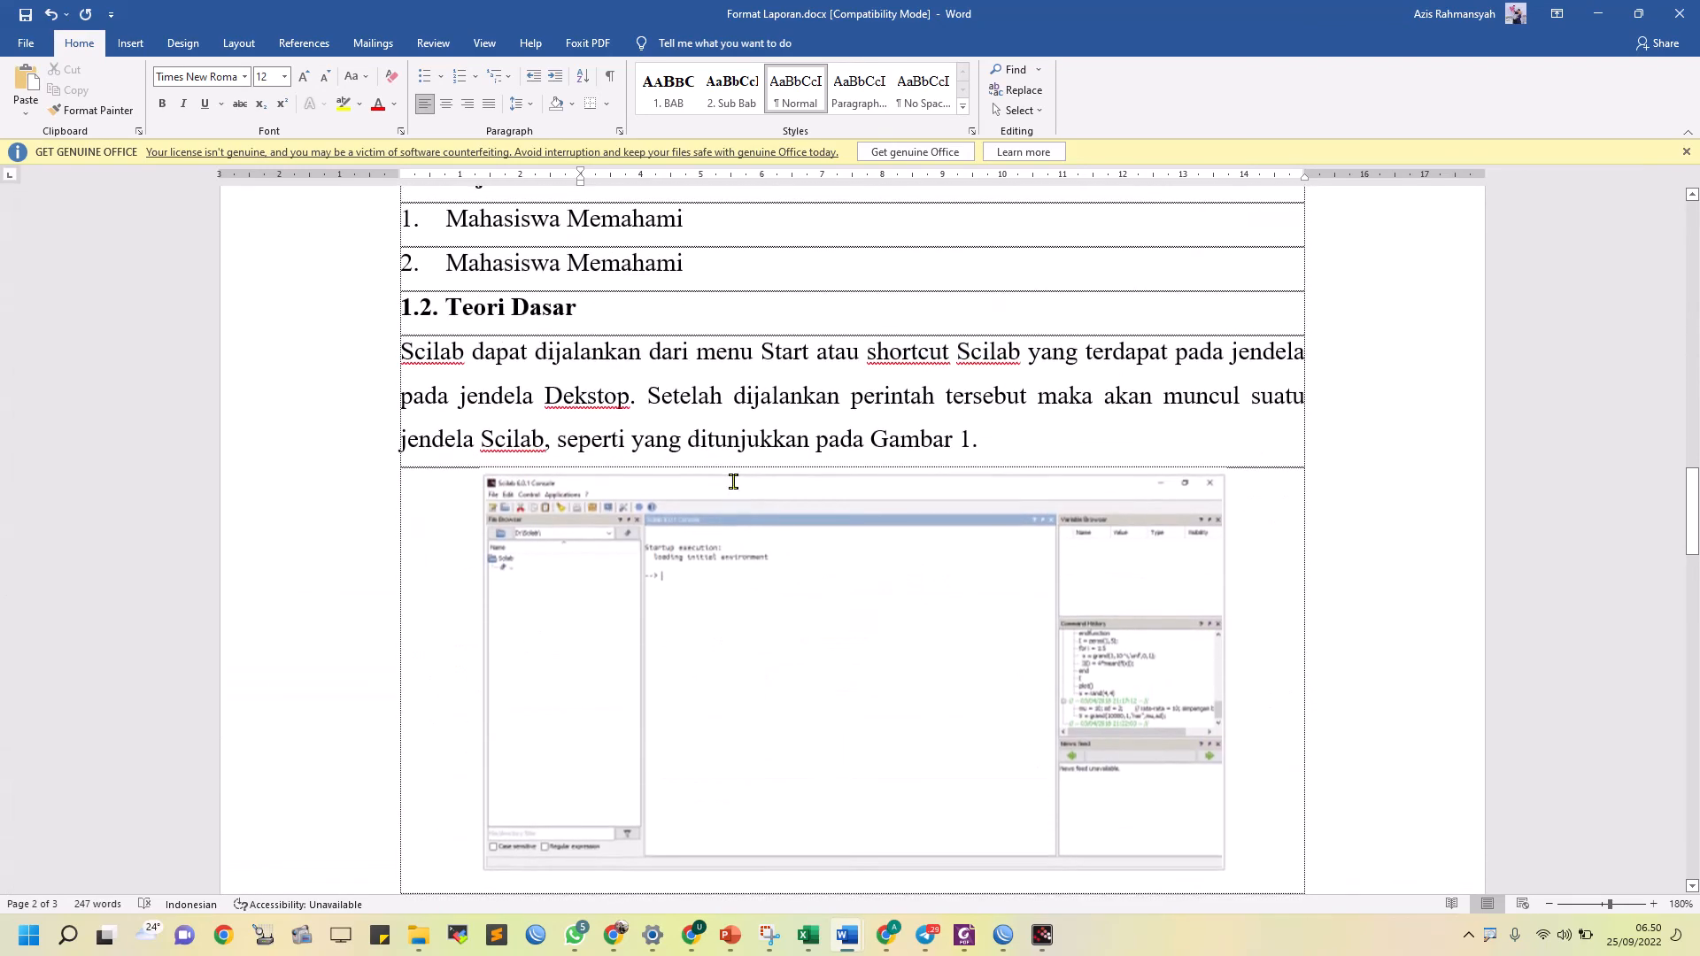
scroll(803, 435, up, 15)
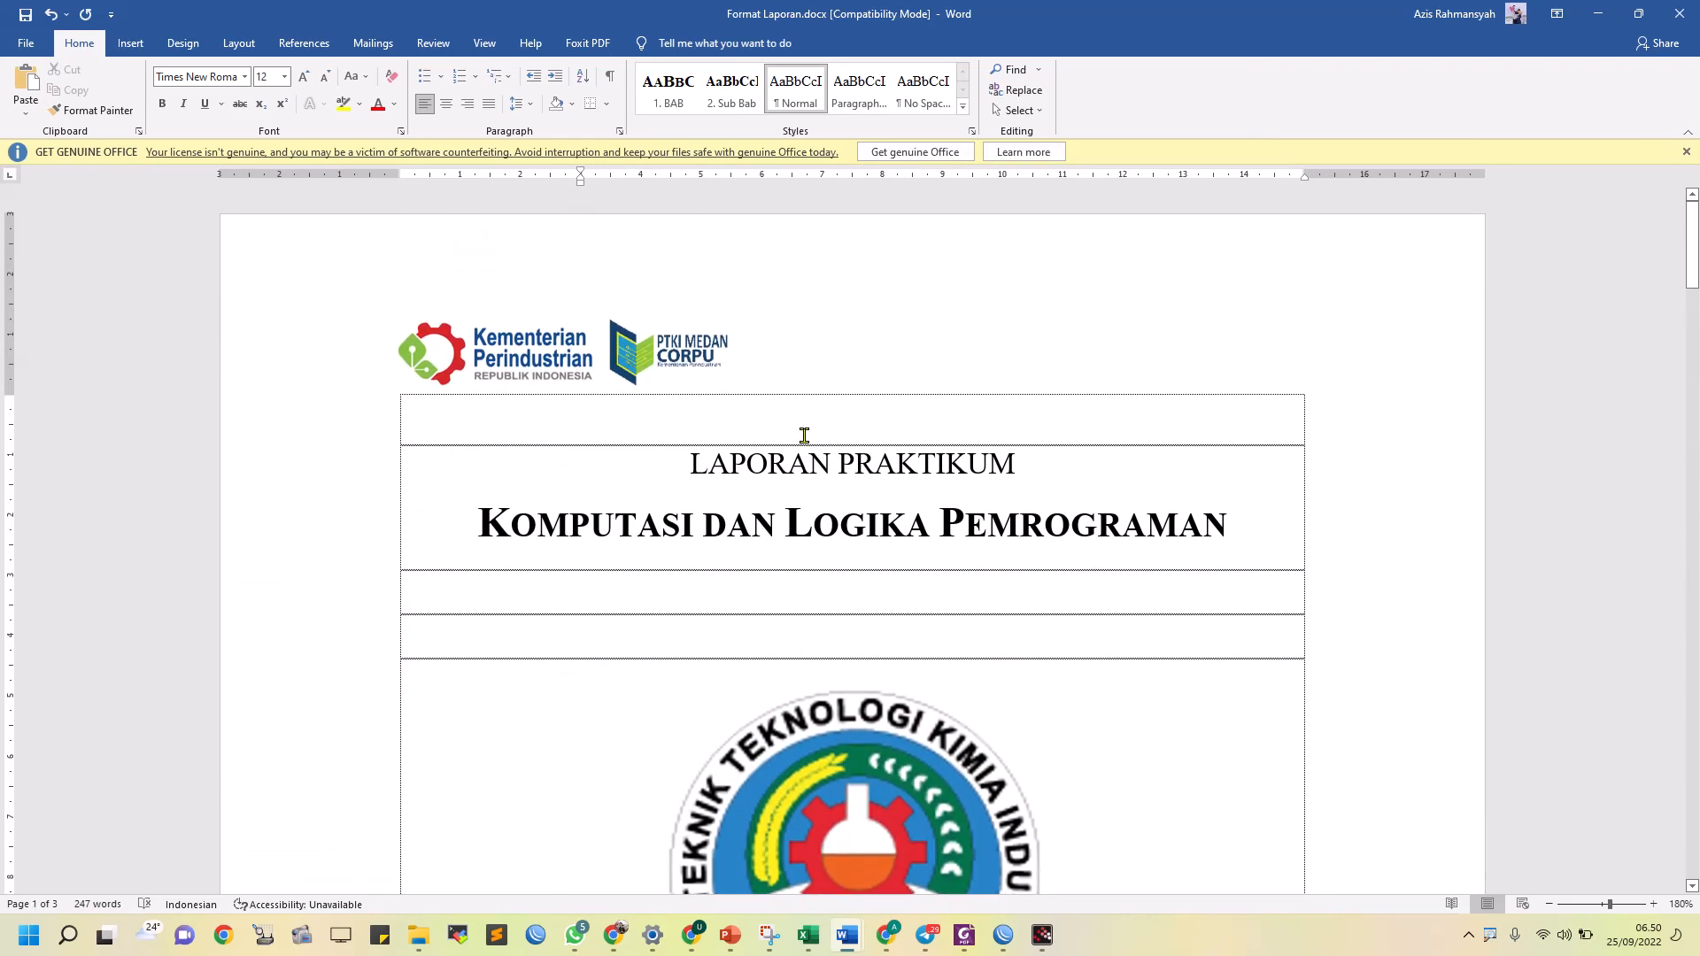
scroll(803, 435, down, 6)
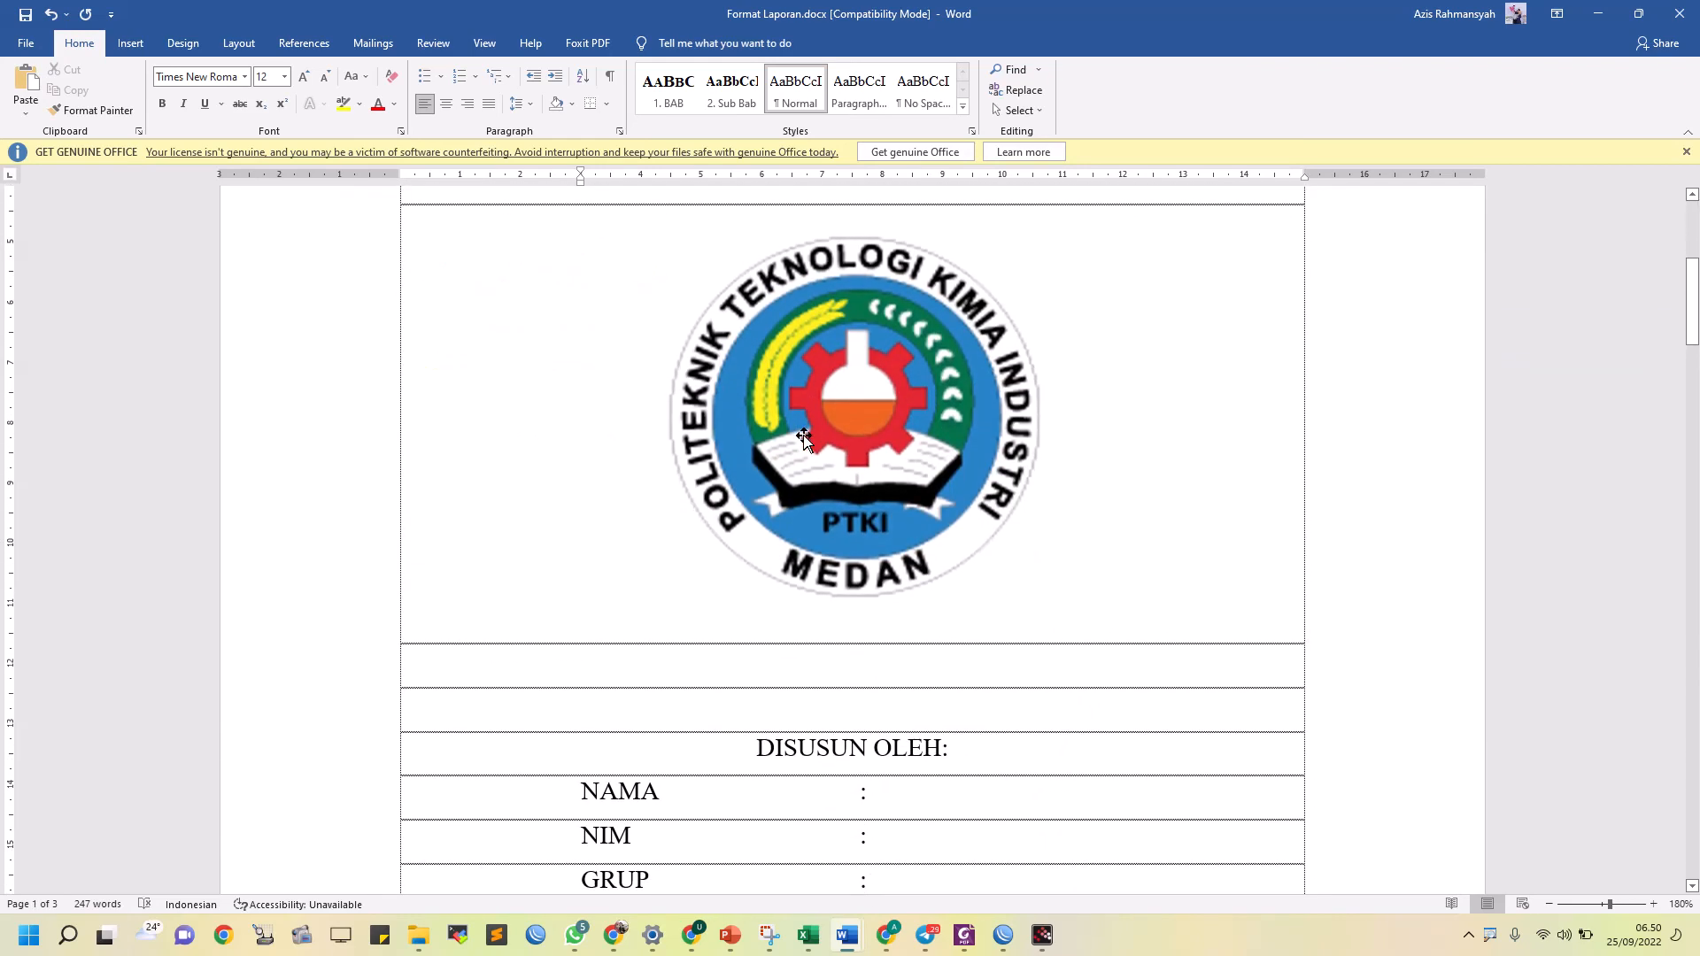